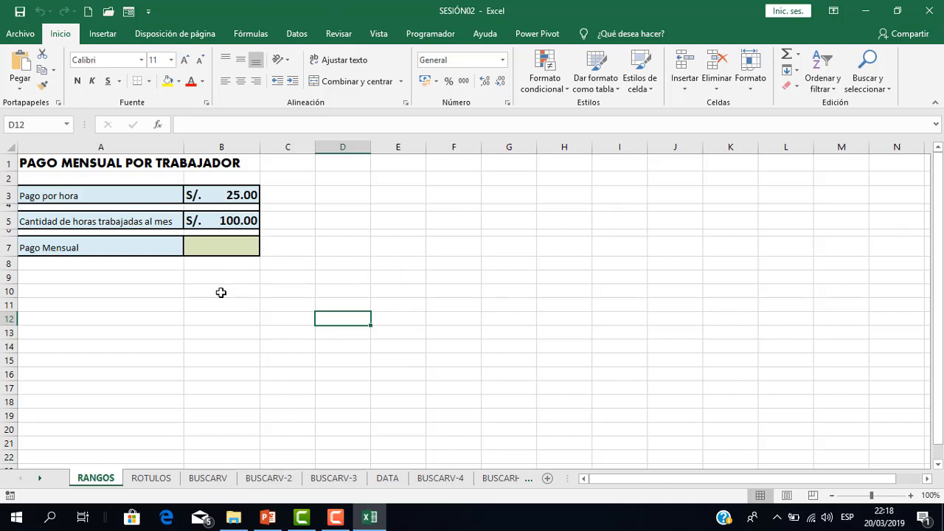
Calculate the monthly payment in cell B7 with the formula =B3*B5.
scroll(198, 258, "up", 2, "ctrl")
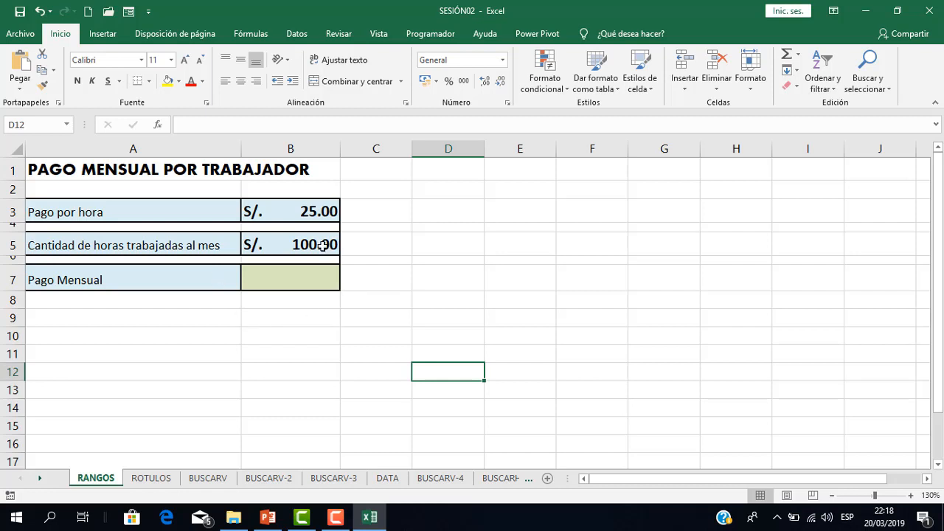
left_click(315, 275)
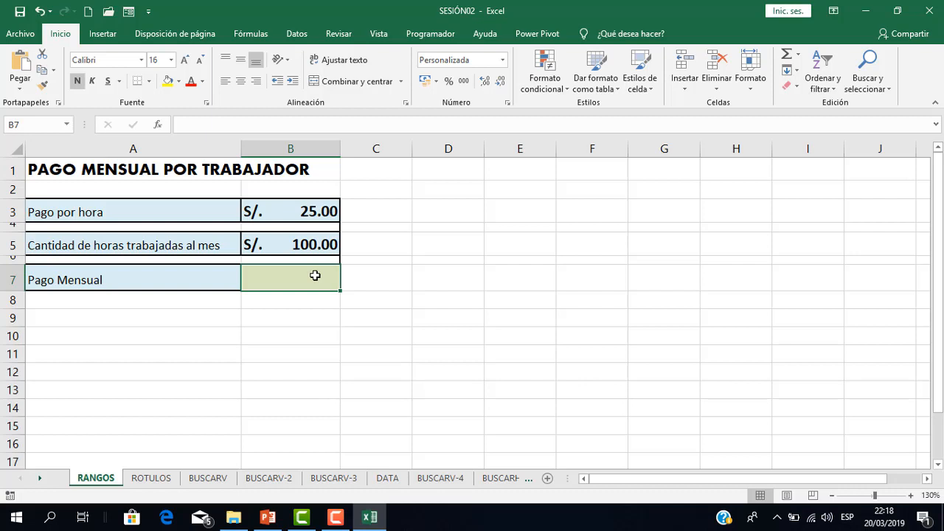
type("=")
left_click(317, 211)
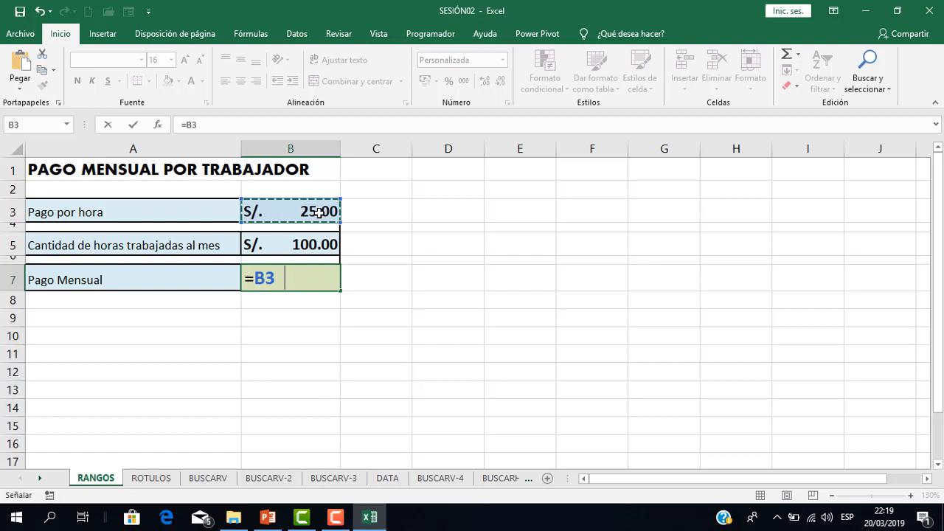
type("+")
key("BackSpace")
type("*")
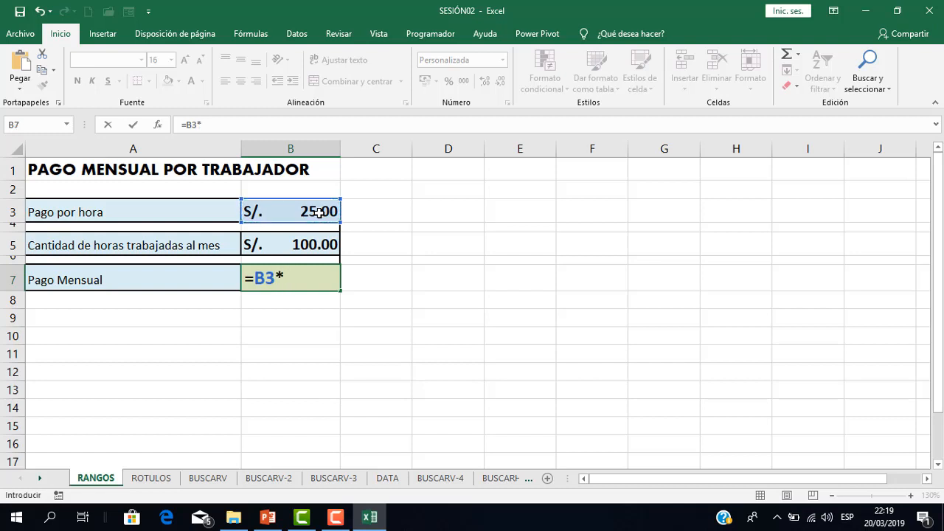
left_click(314, 243)
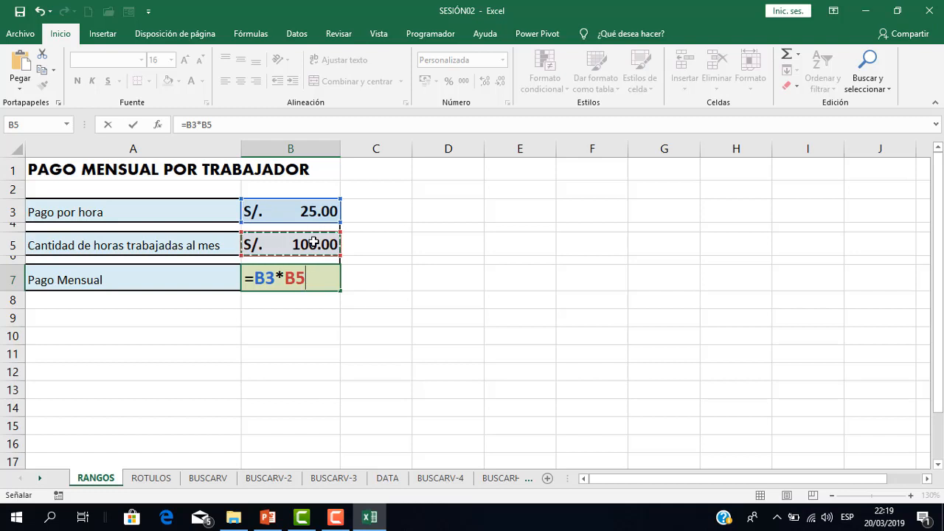
key("Return")
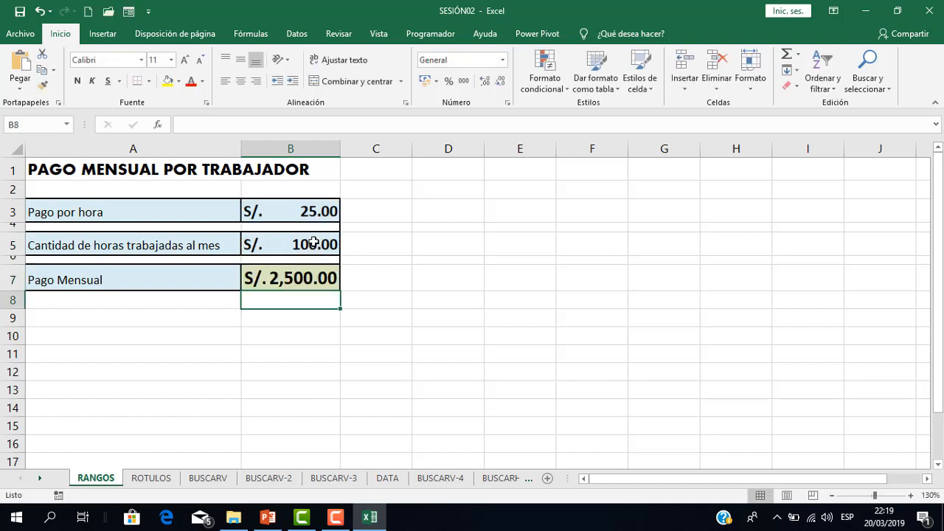
Delete the formula from the Pago Mensual cell B7.
left_click(319, 278)
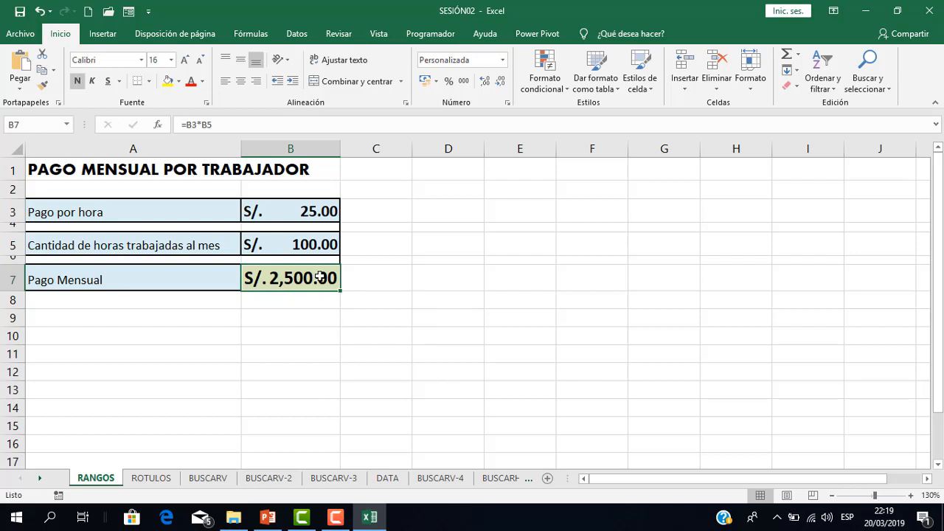
key("Delete")
left_click(362, 295)
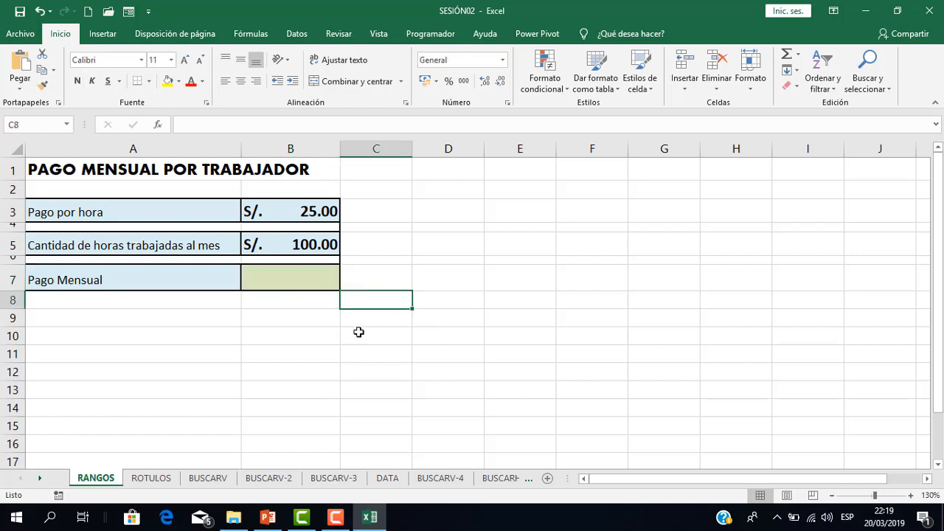
Name the Pago por hora amount cell B3 PHORA.
left_click(302, 212)
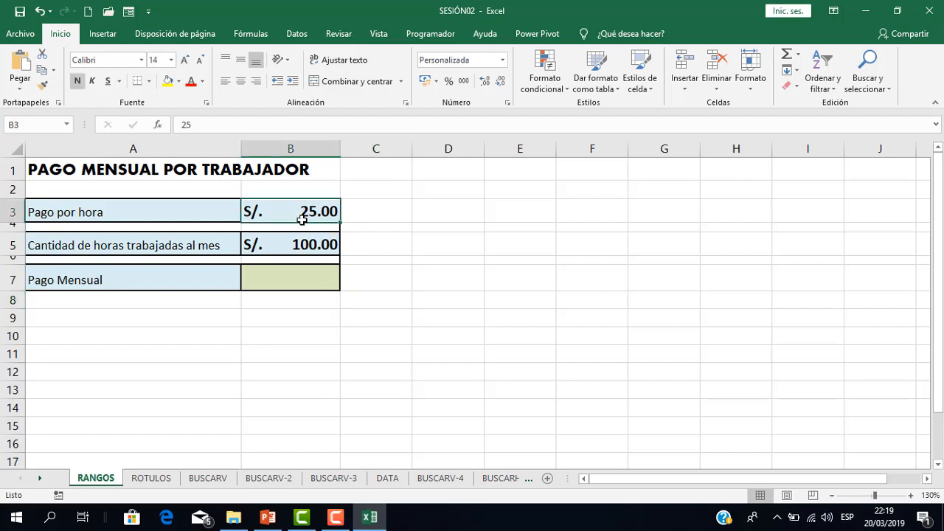
left_click(374, 287)
left_click(307, 210)
left_click(56, 130)
type("PHORA")
key("Return")
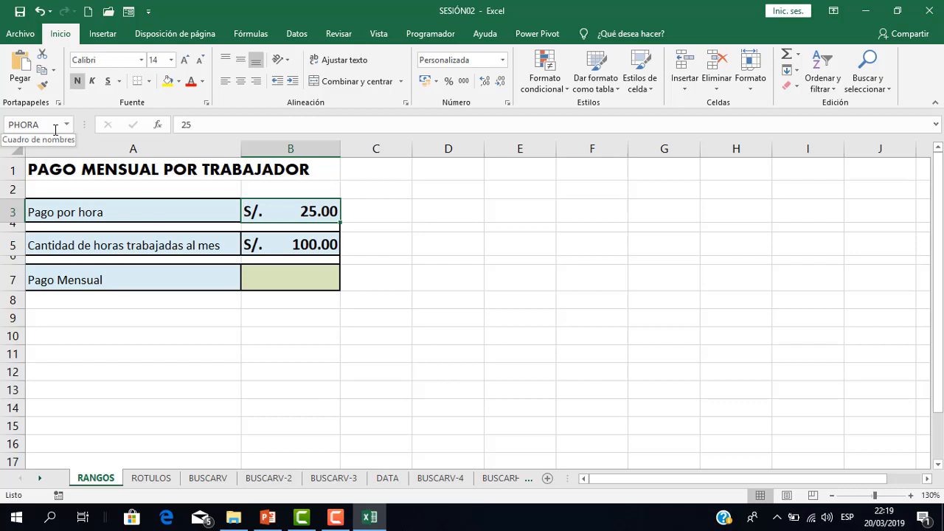
Jump from an empty cell to the named cell PHORA to check which cell it refers to.
left_click(493, 281)
left_click(436, 293)
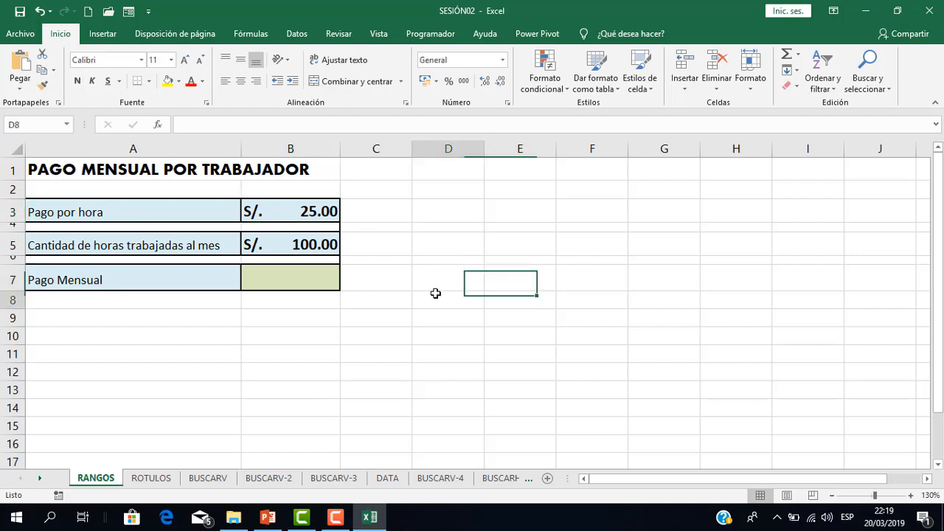
left_click(371, 328)
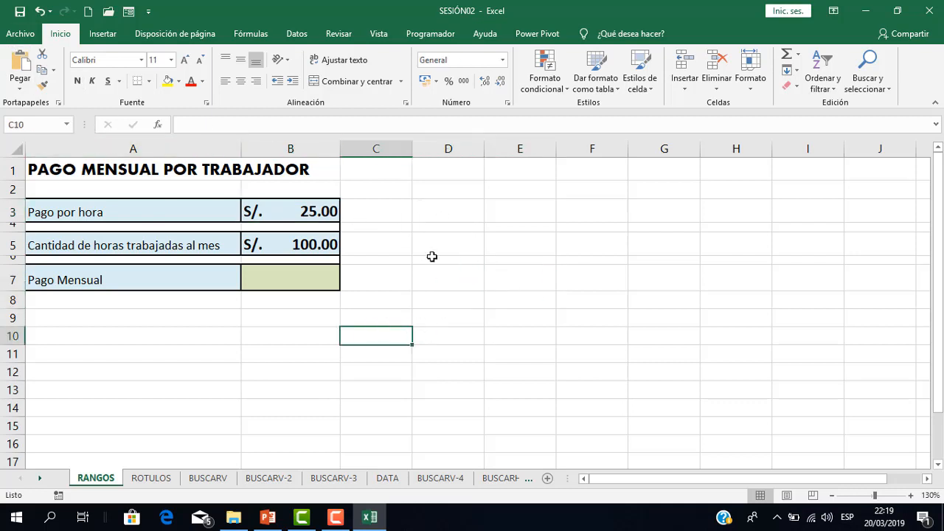
left_click(66, 124)
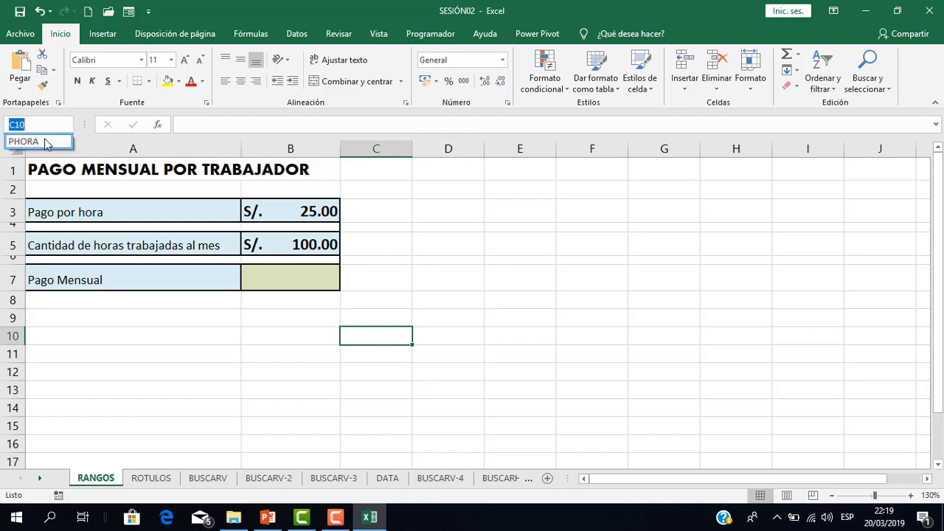
left_click(46, 141)
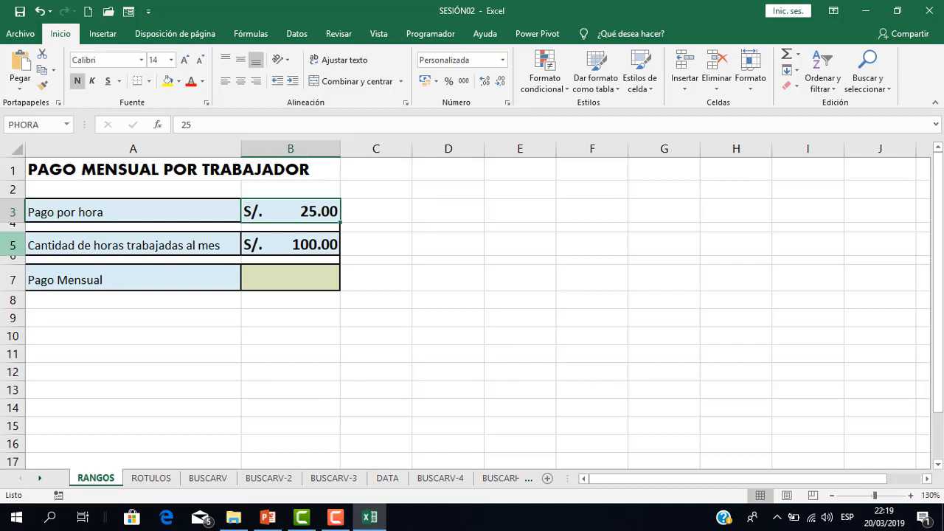
left_click(373, 310)
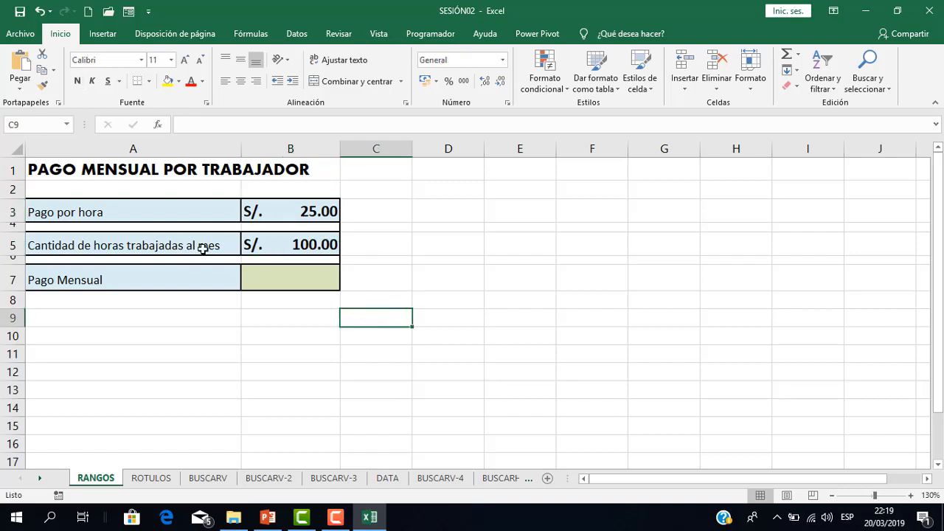
Define the name CHORAS for cell B5, the monthly hours worked, with workbook (Libro) scope.
left_click(270, 244)
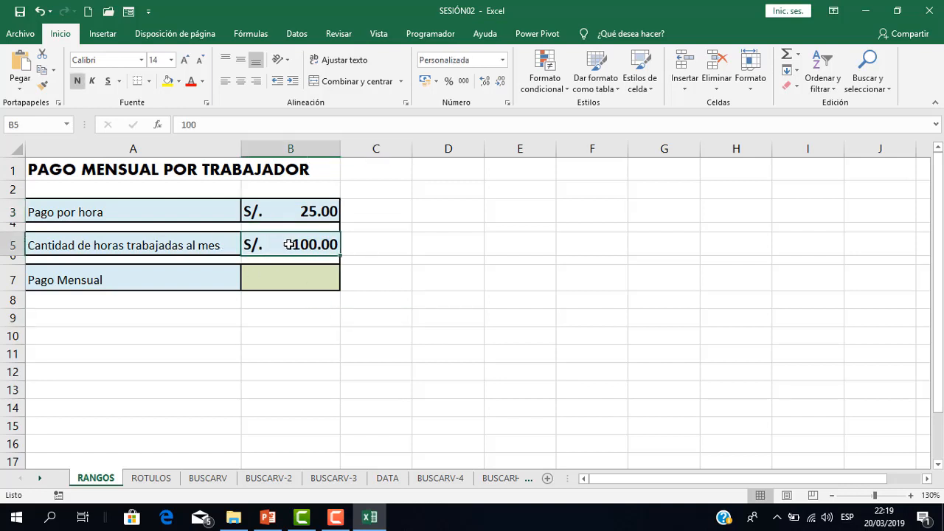
left_click(263, 37)
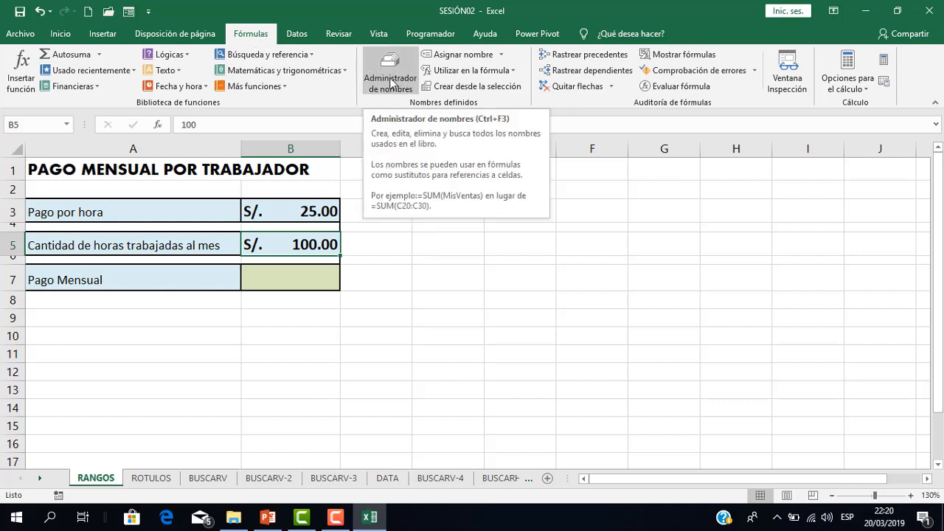
left_click(458, 56)
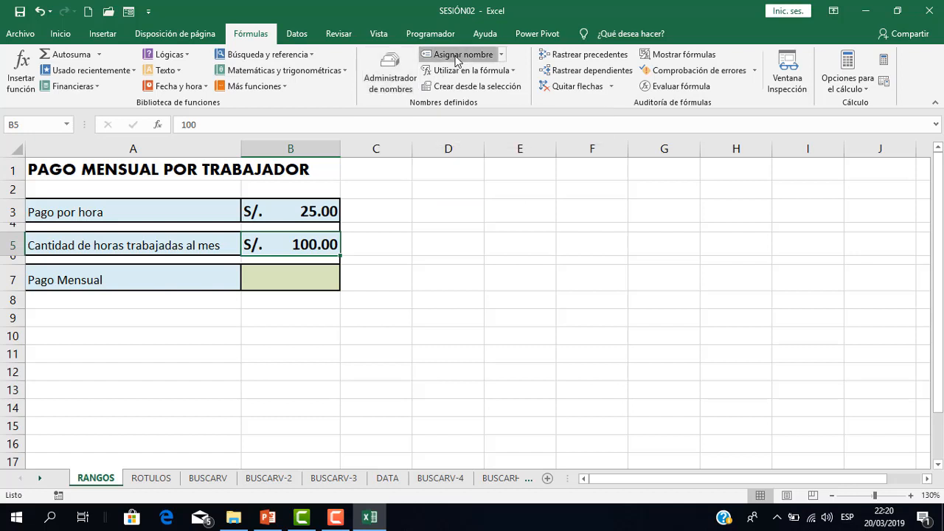
left_click_drag(452, 235, 503, 214)
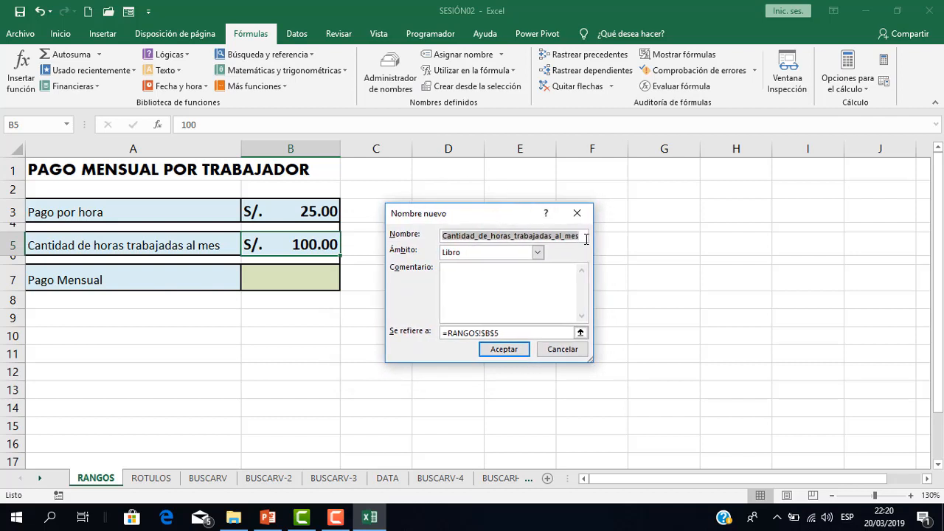
key("BackSpace")
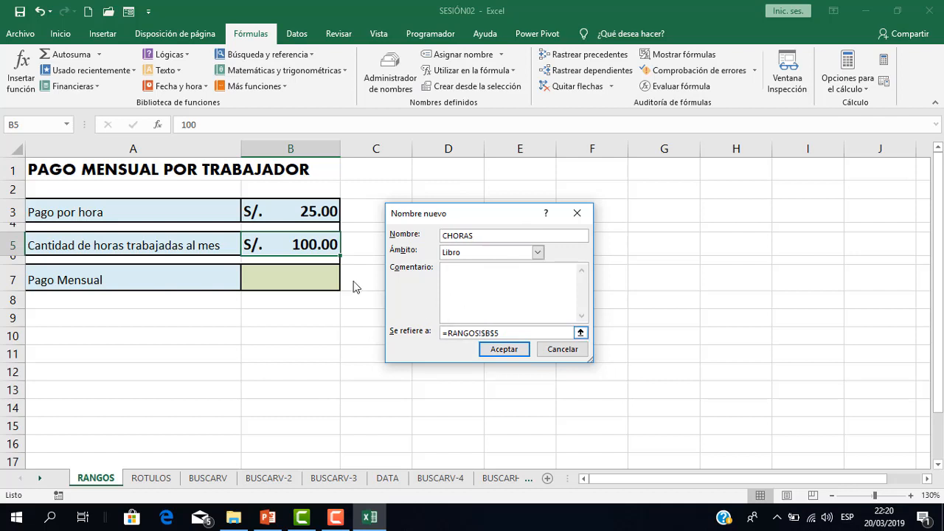
left_click(511, 351)
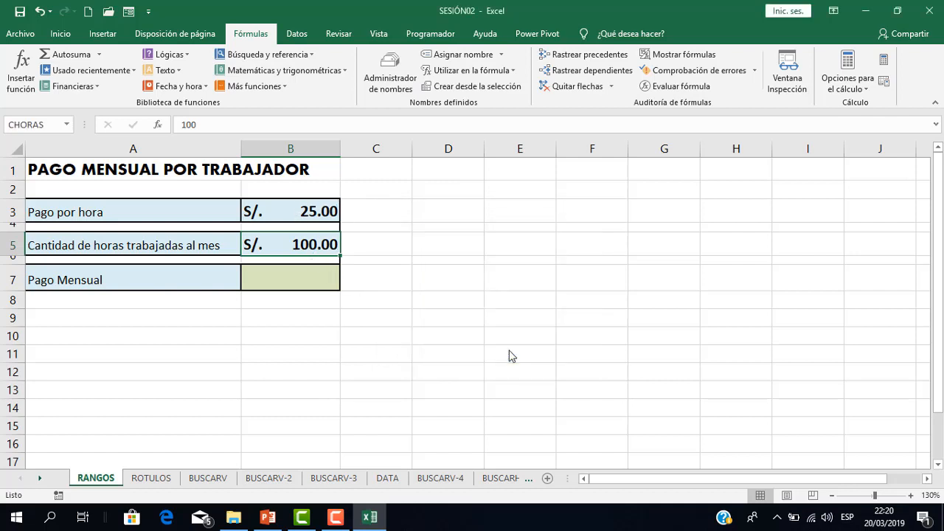
Jump to the named cells CHORAS and PHORA in turn to check their references.
left_click(455, 326)
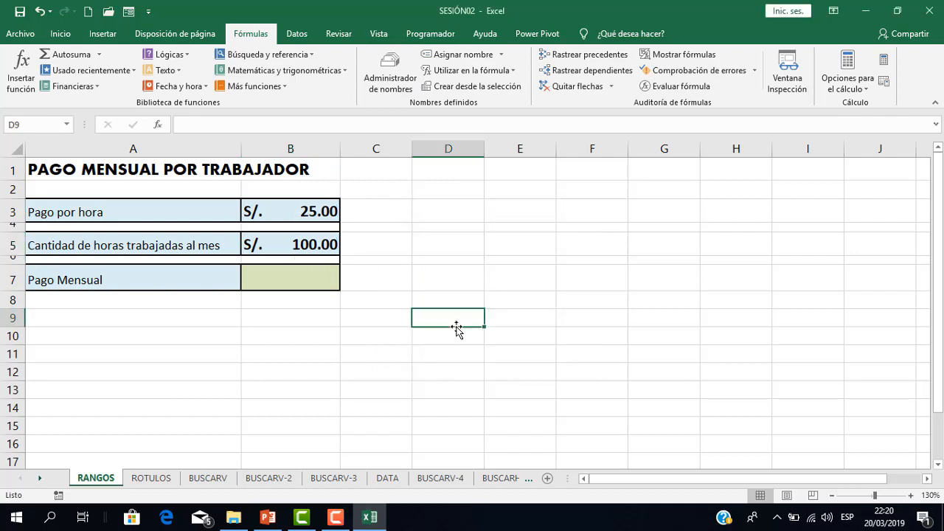
left_click(67, 125)
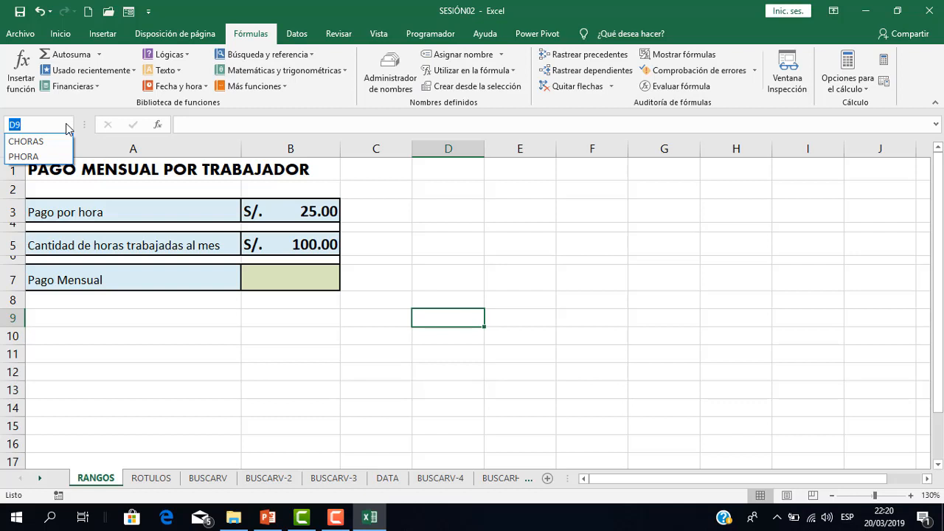
left_click(53, 141)
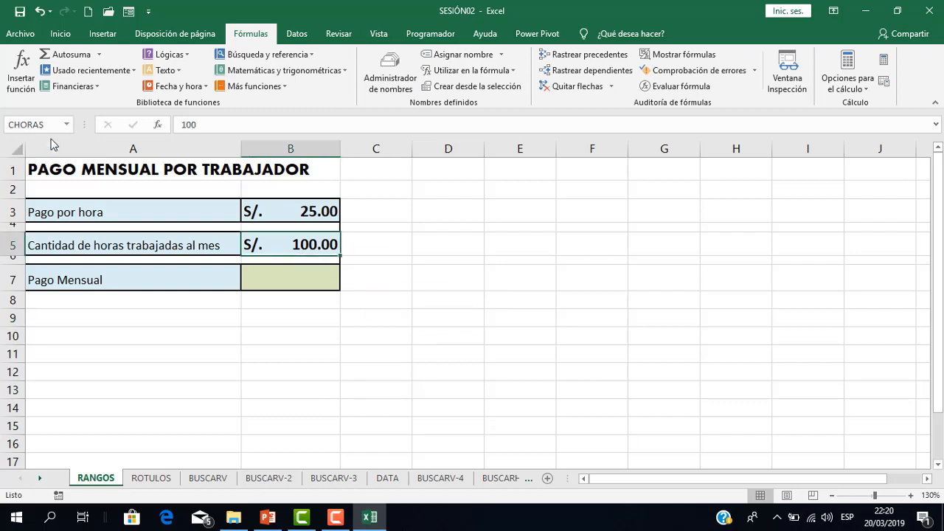
left_click(74, 125)
left_click(53, 154)
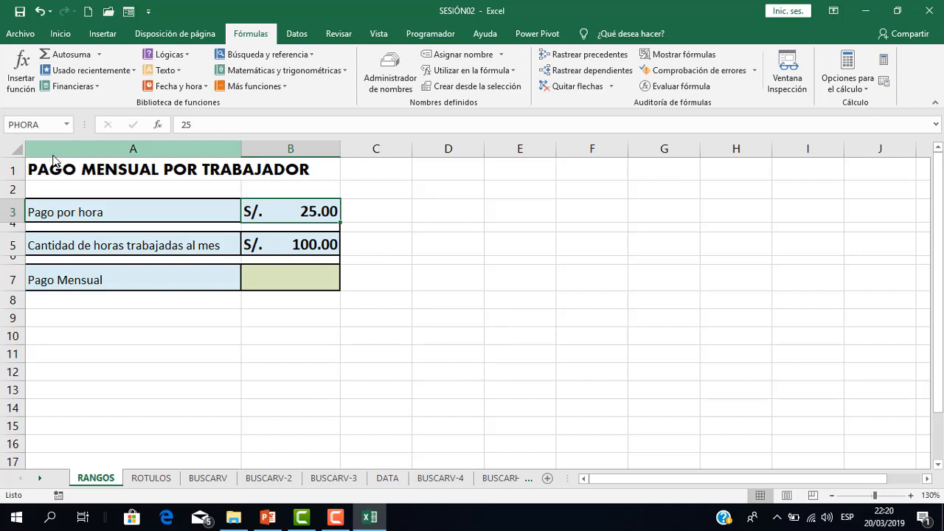
Define the name PAGO for the Pago Mensual cell B7, with workbook (Libro) scope.
left_click(313, 283)
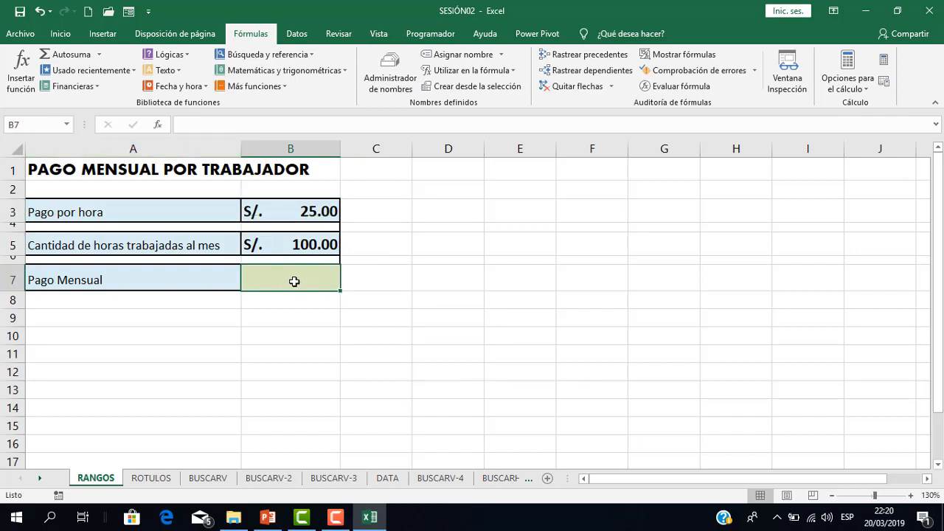
left_click(457, 55)
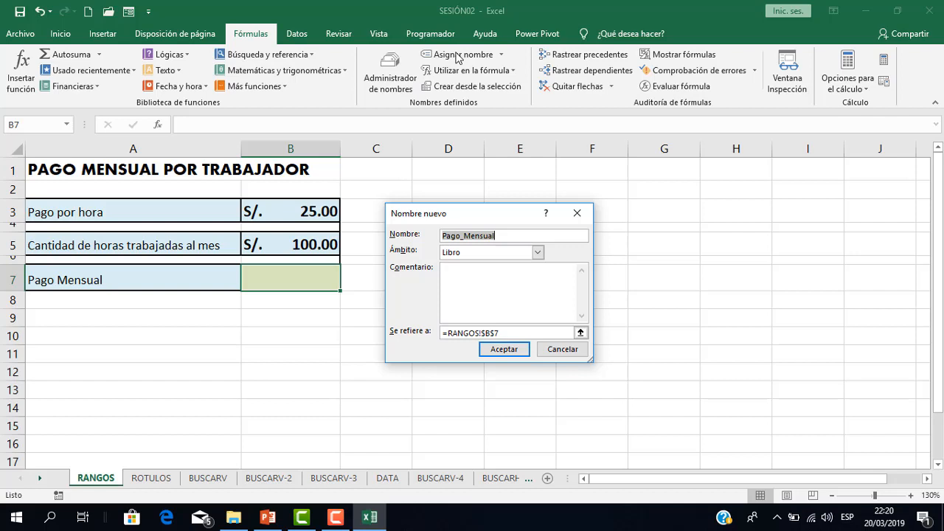
type("PAGO")
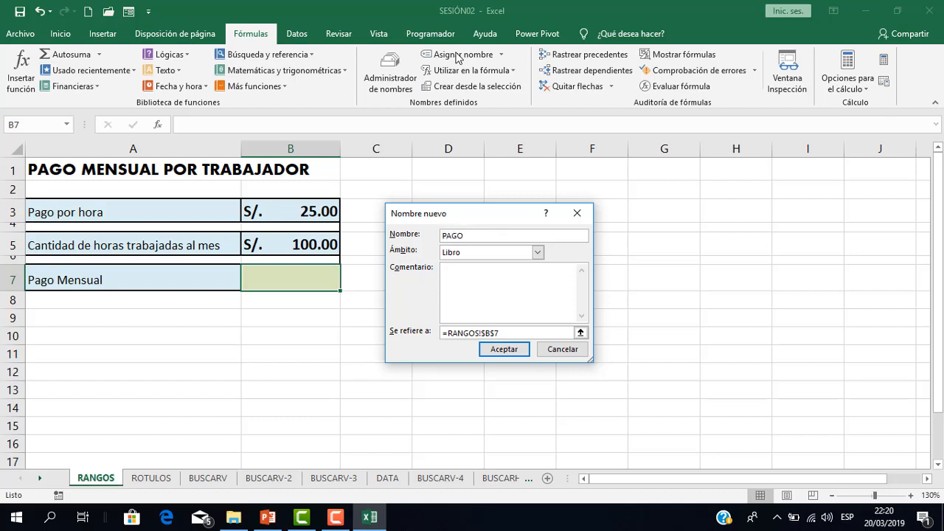
left_click(504, 350)
left_click(443, 319)
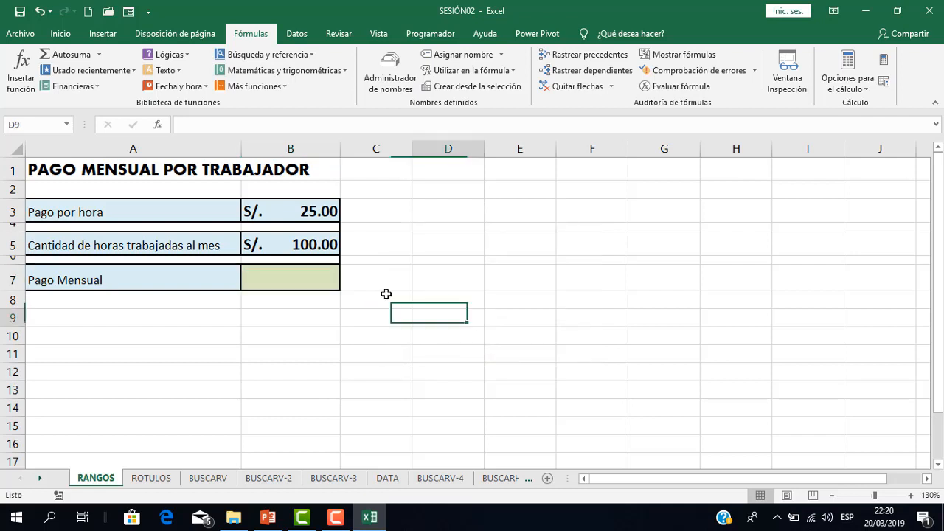
Check all three defined names by jumping to CHORAS, PAGO and PHORA in turn.
left_click(72, 126)
left_click(73, 125)
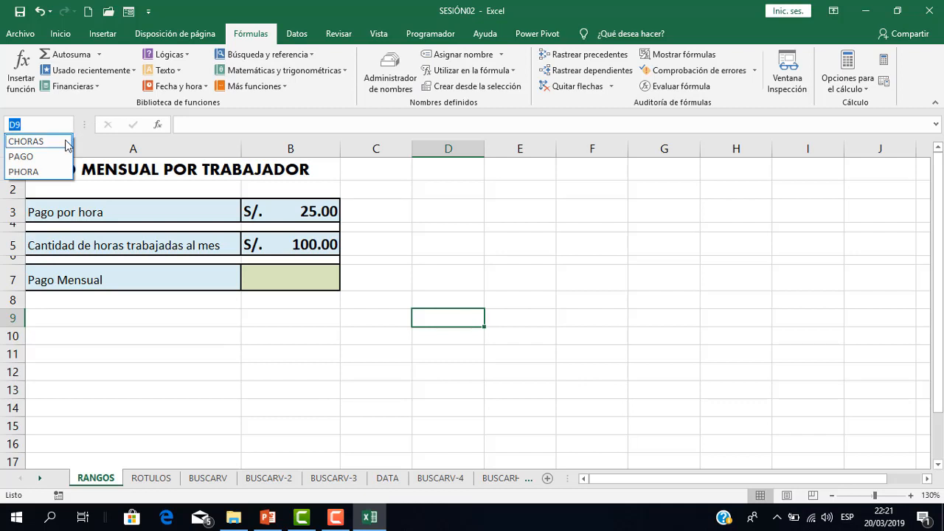
left_click(62, 142)
left_click(69, 126)
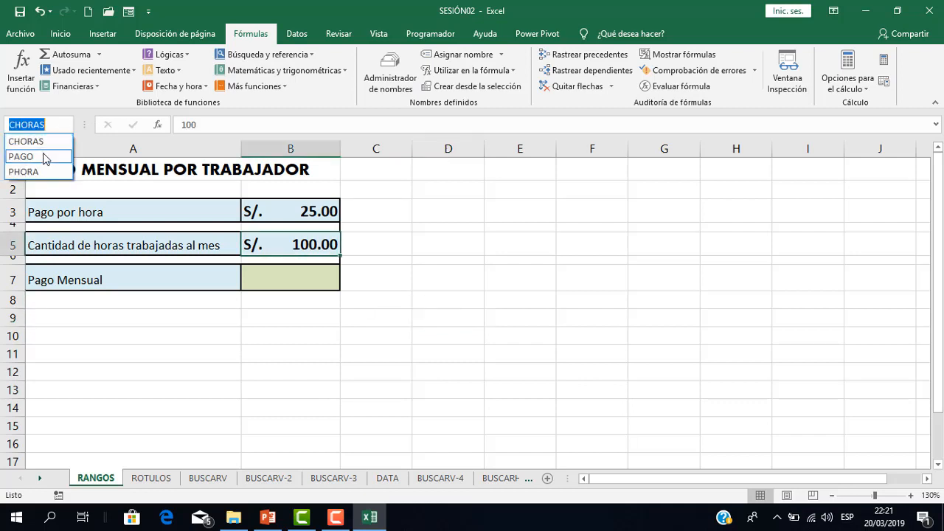
left_click(42, 156)
left_click(69, 125)
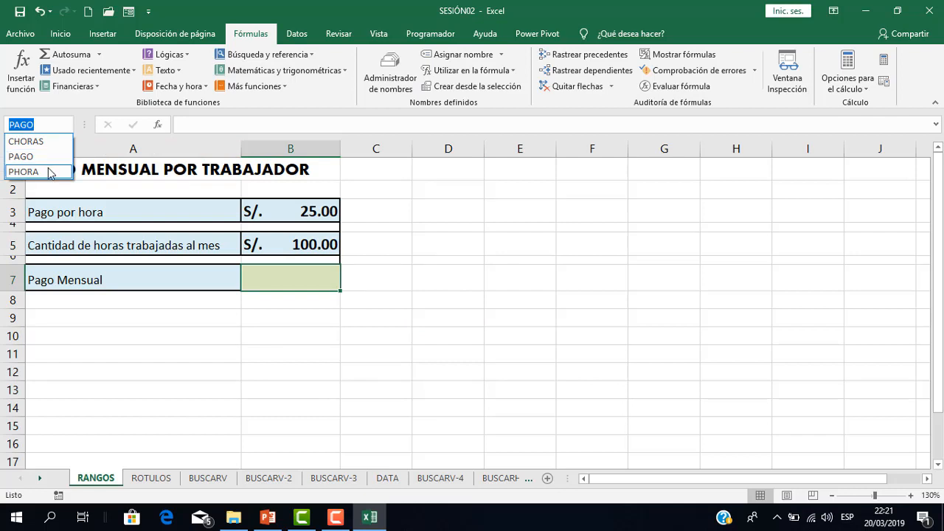
left_click(49, 171)
left_click(375, 246)
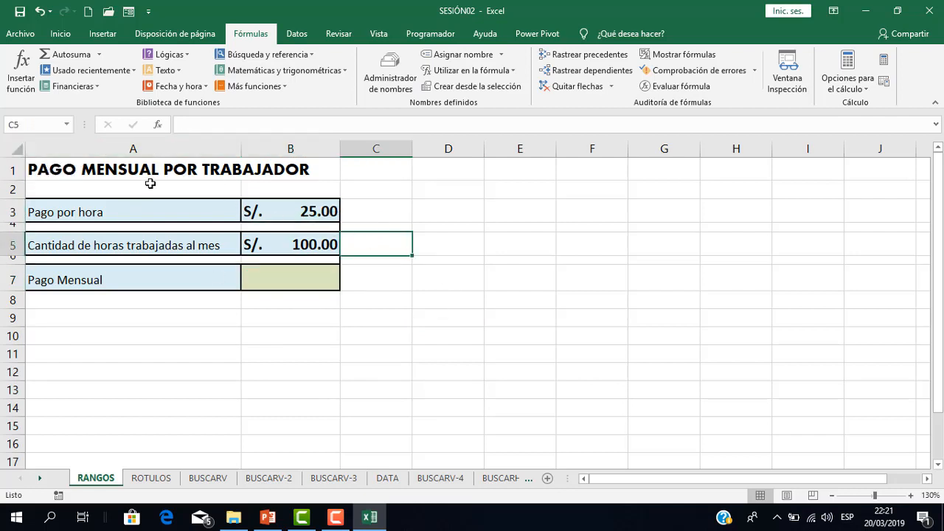
Try to remove the name CHORAS by clearing it in the Name Box, and recheck the list of defined names.
left_click(67, 125)
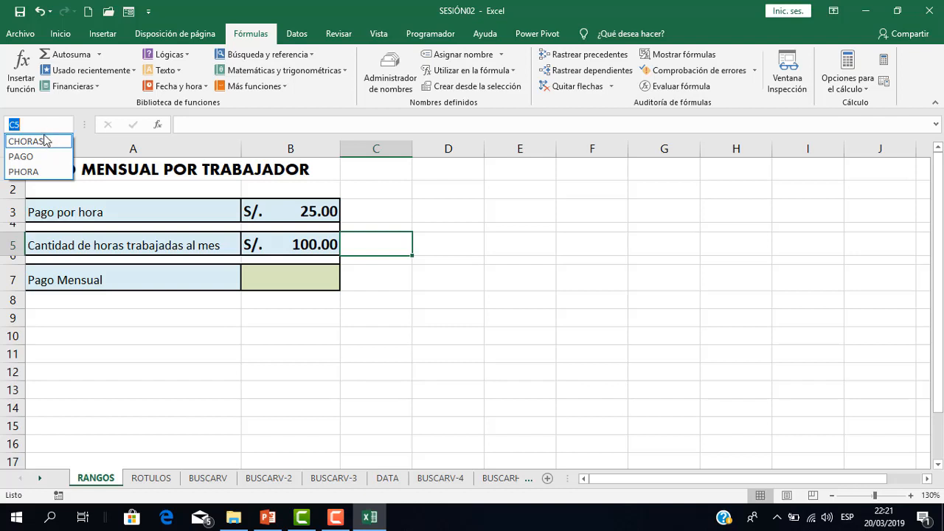
left_click(49, 140)
left_click(45, 130)
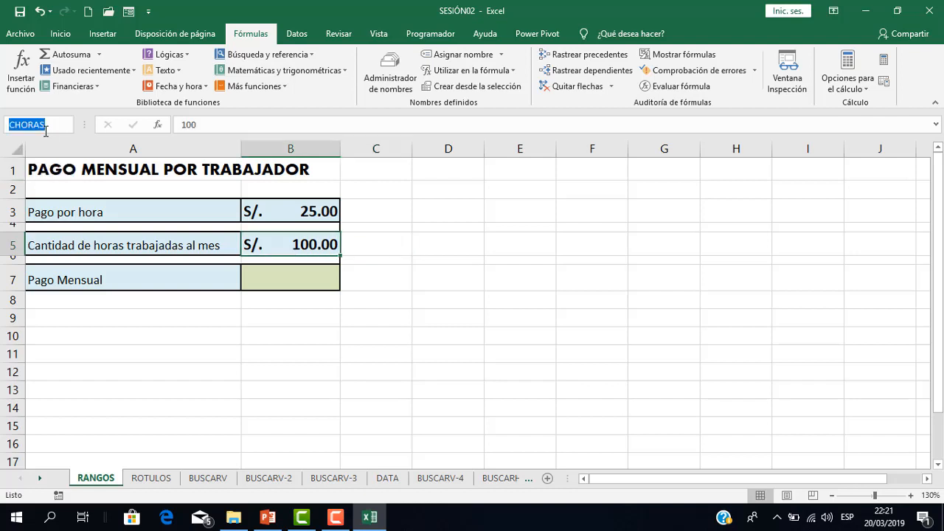
key("BackSpace")
left_click(445, 315)
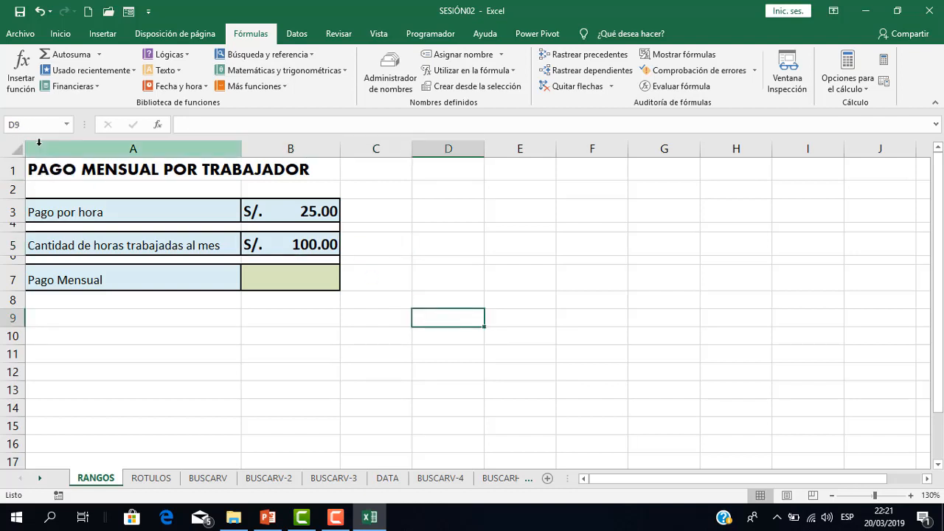
left_click(68, 126)
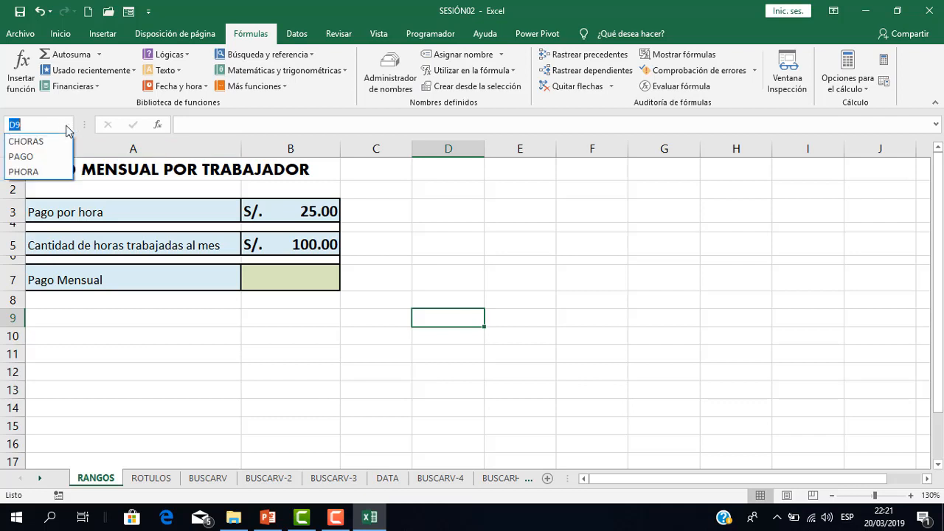
left_click(409, 227)
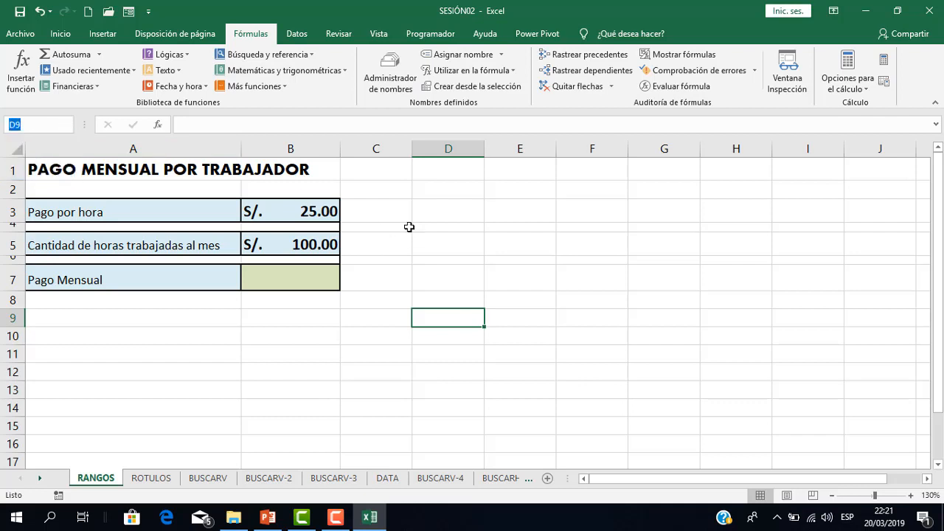
Review the references and scope of CHORAS, PAGO and PHORA in the Name Manager.
left_click(397, 79)
left_click_drag(468, 149, 535, 150)
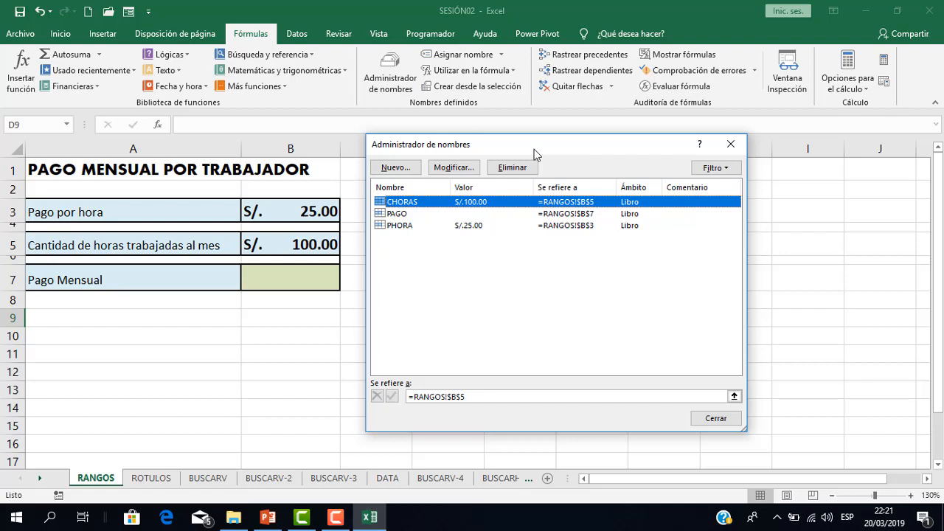
left_click(404, 216)
left_click(402, 228)
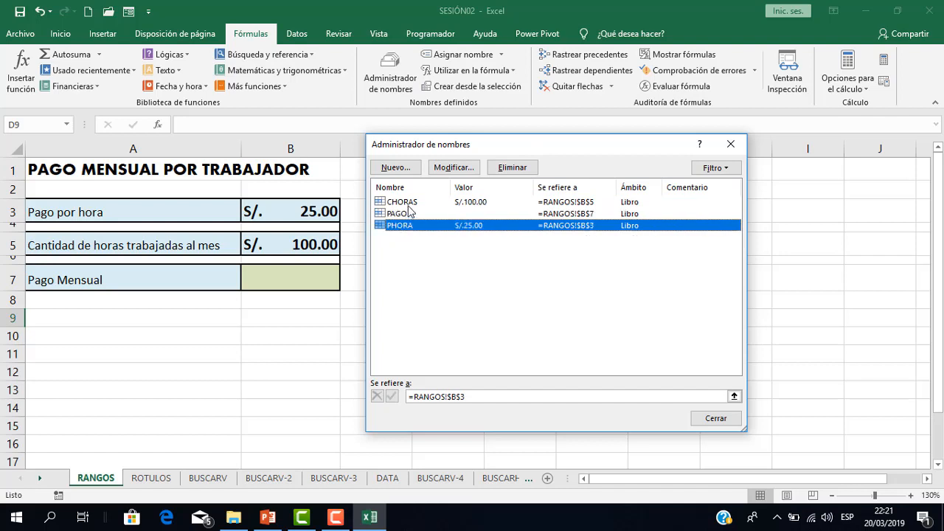
left_click(412, 203)
left_click(412, 216)
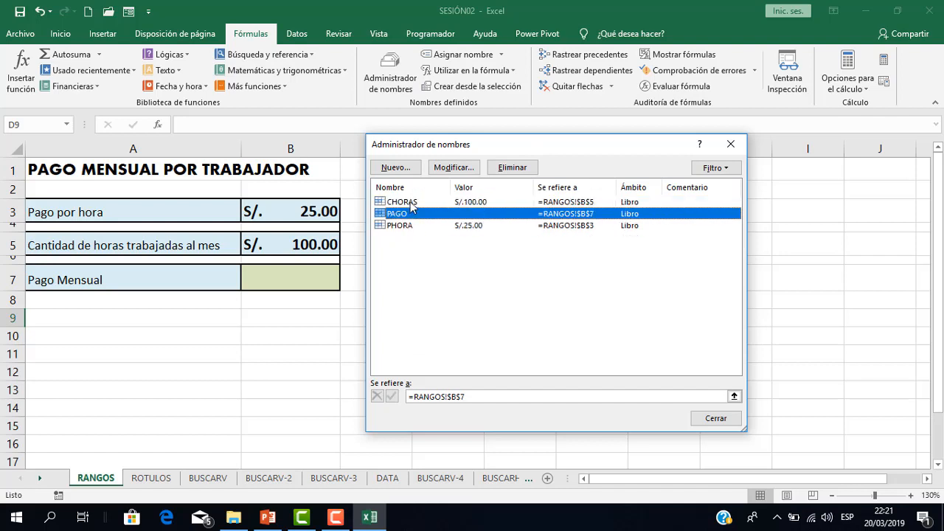
left_click(412, 203)
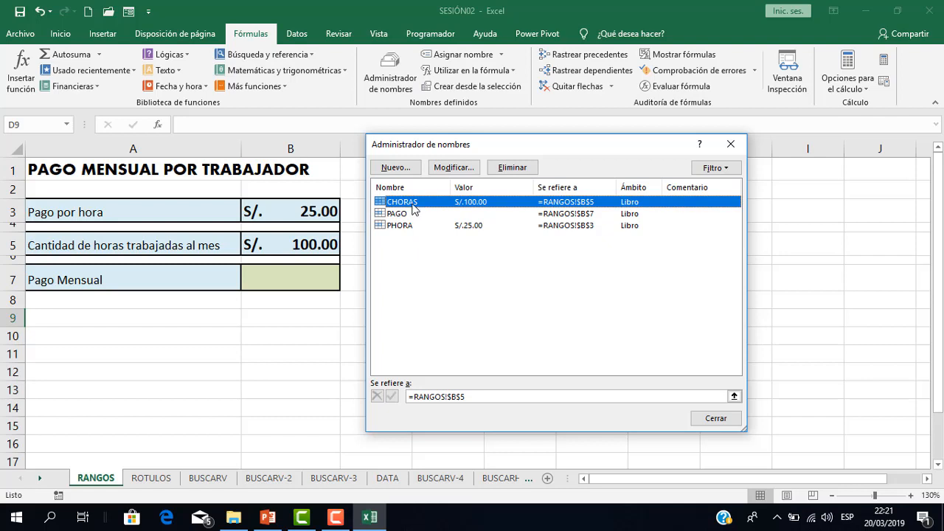
Open the definition of the name CHORAS for editing and close it without changes.
left_click(452, 168)
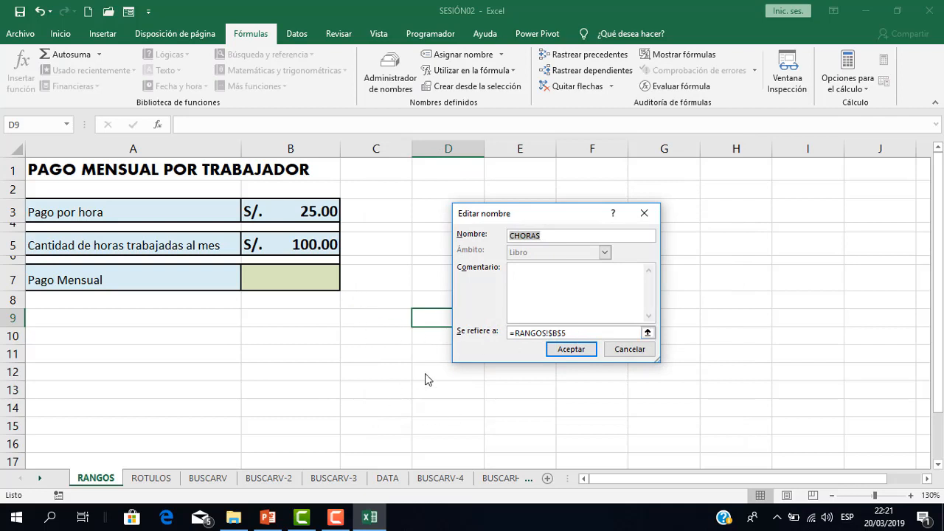
left_click(629, 350)
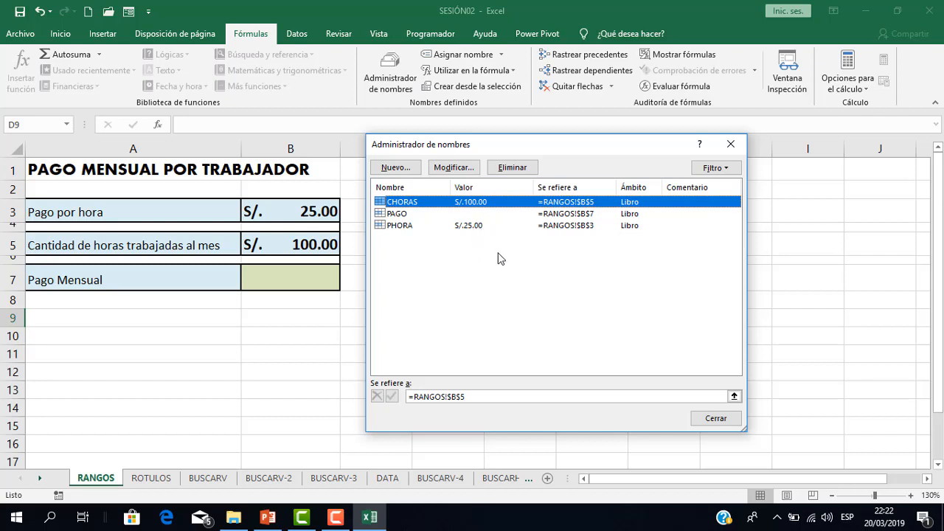
left_click(469, 249)
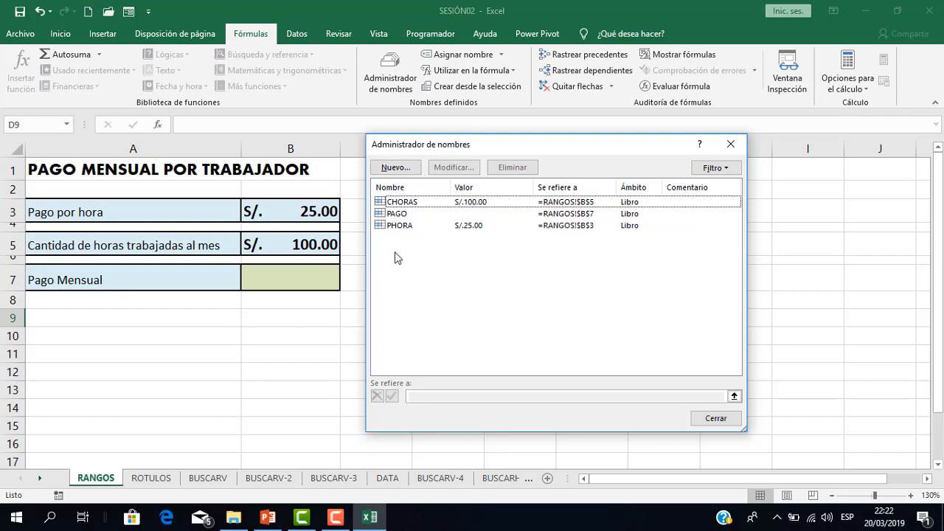
Delete the defined name PAGO and close the Name Manager.
left_click(398, 215)
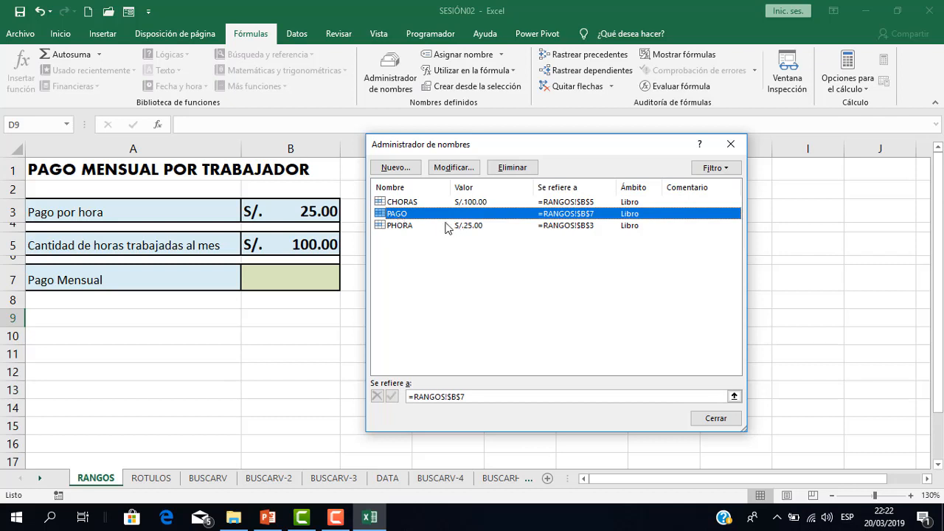
left_click(499, 171)
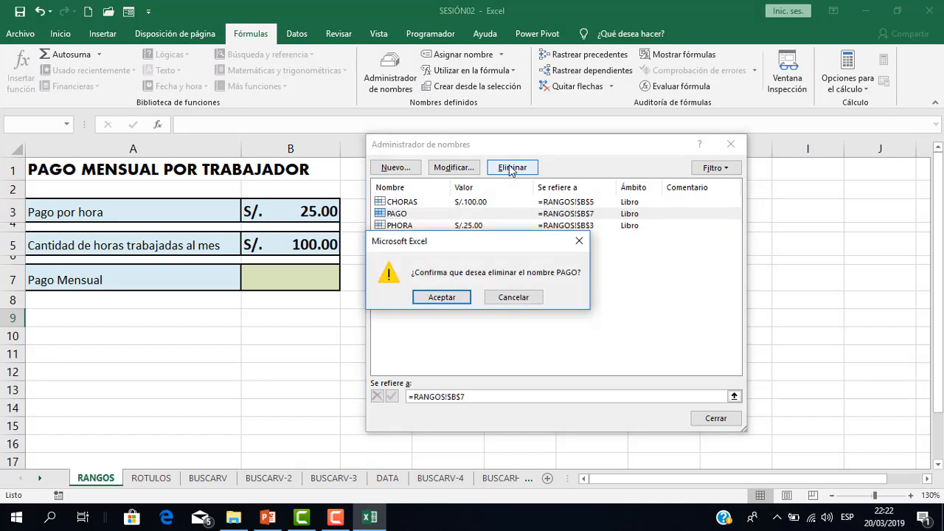
left_click(473, 295)
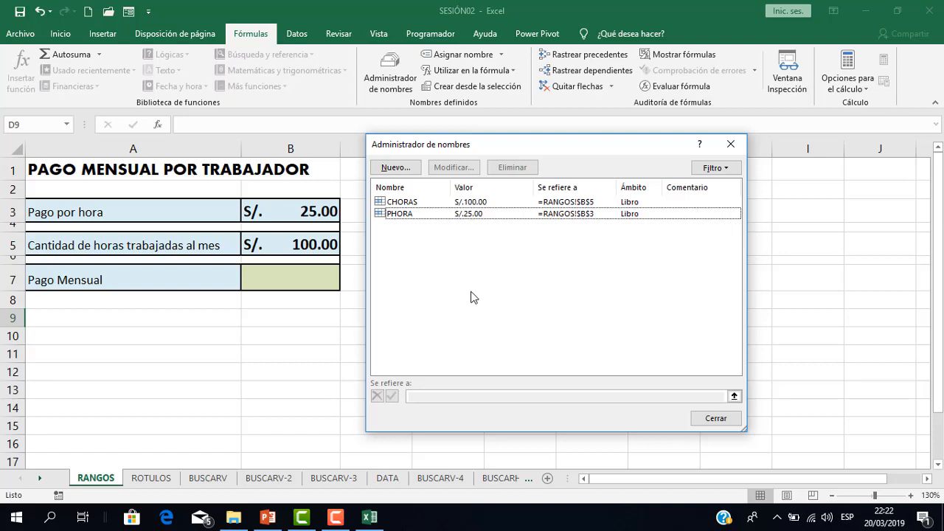
left_click(725, 420)
Calculate the Pago Mensual in cell B7 with the formula =PHORA*CHORAS, using the defined names.
left_click(380, 318)
left_click(313, 279)
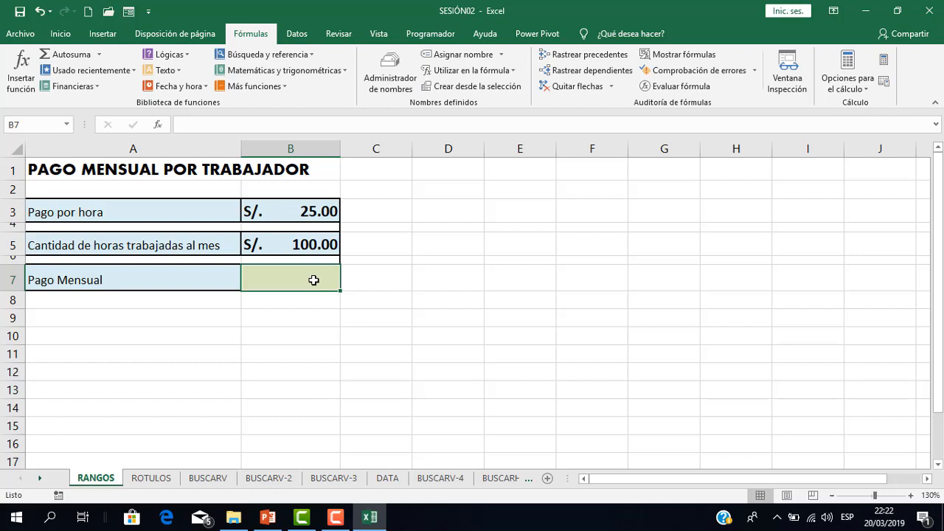
type("=")
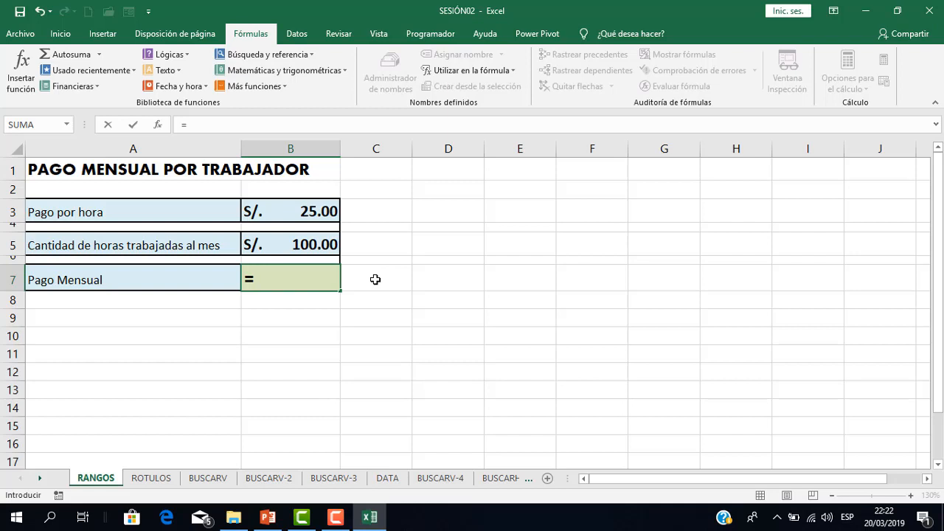
type("P")
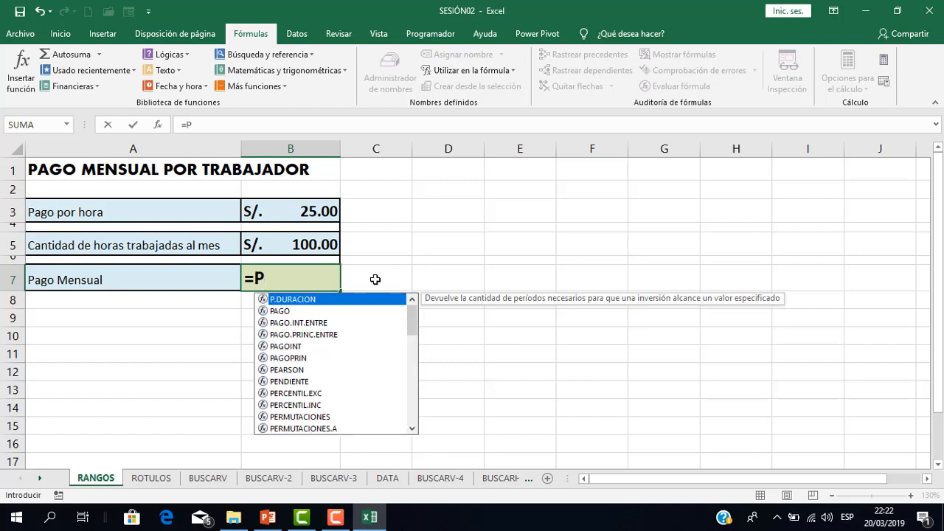
type("H")
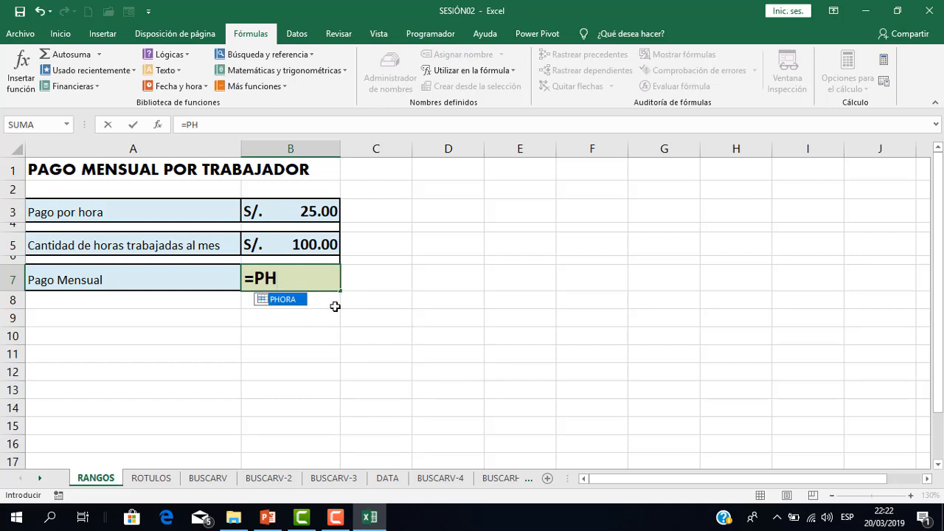
double_click(284, 300)
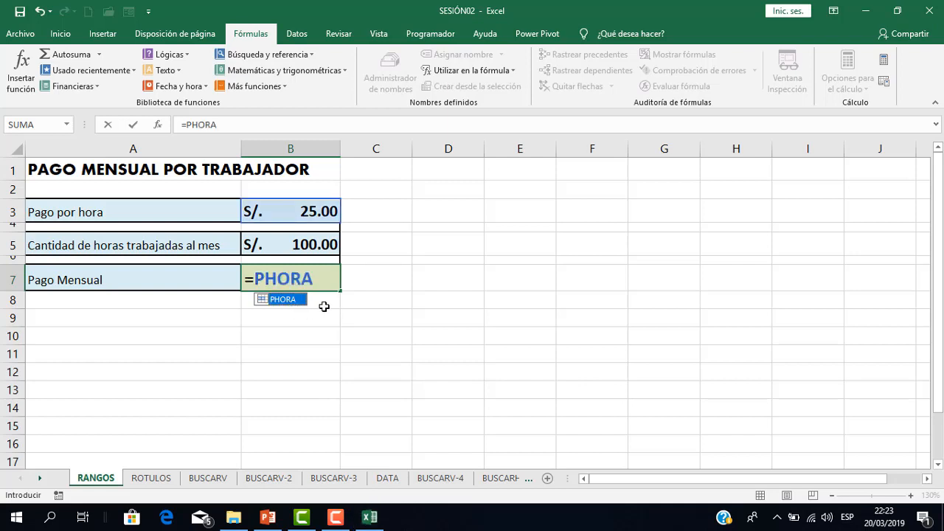
type("*")
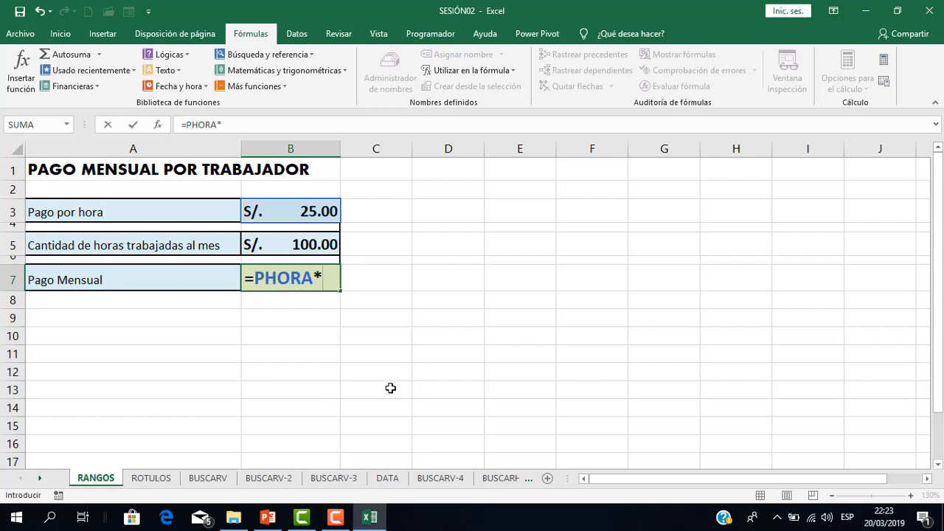
type("CH")
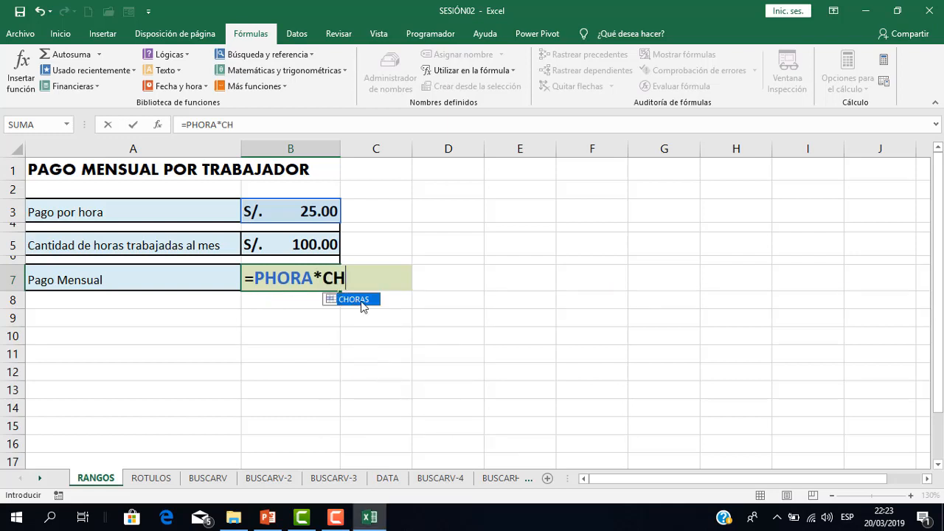
double_click(361, 300)
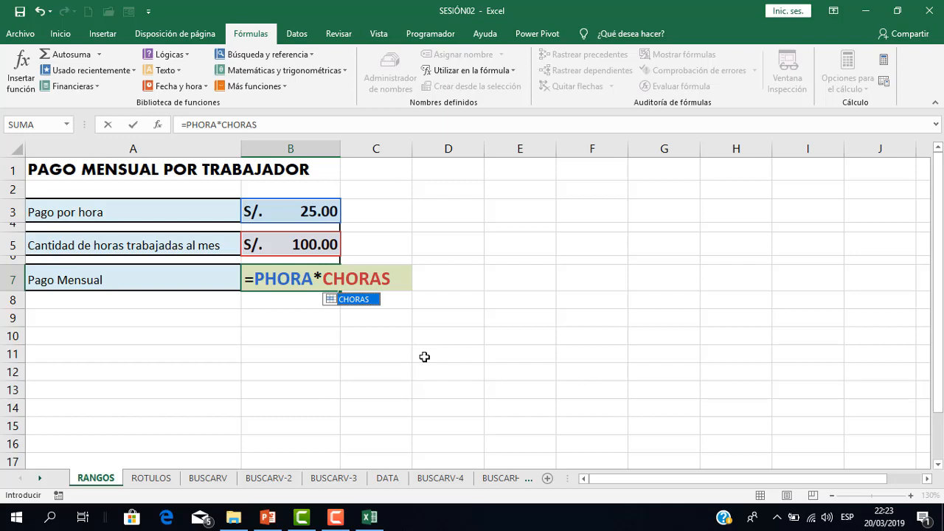
key("Return")
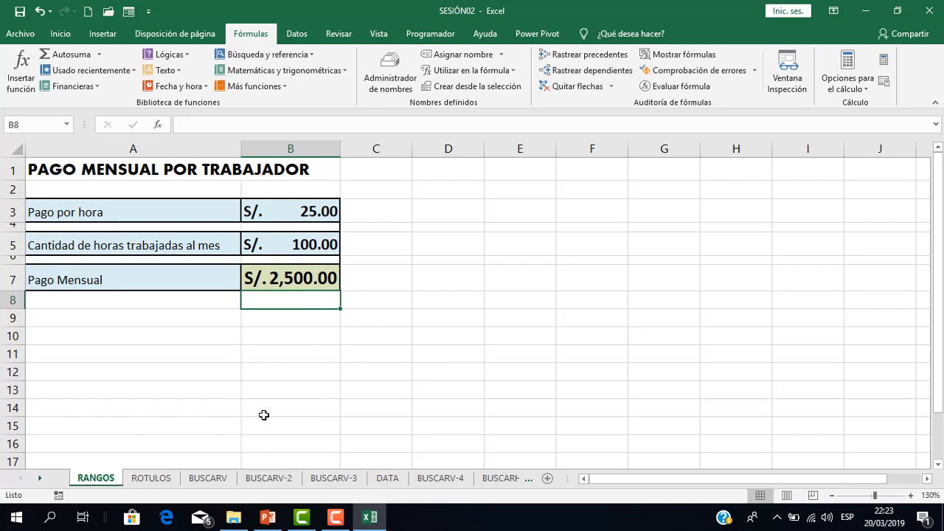
Switch to the ROTULOS sheet and examine the Monto and Dcto columns with their headings in B5:C11.
left_click(149, 480)
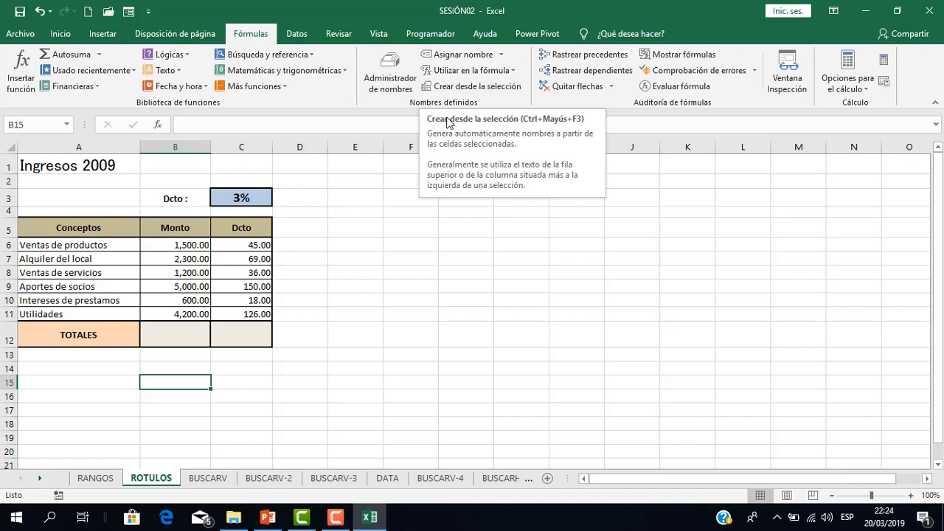
left_click_drag(164, 229, 266, 314)
left_click(185, 243)
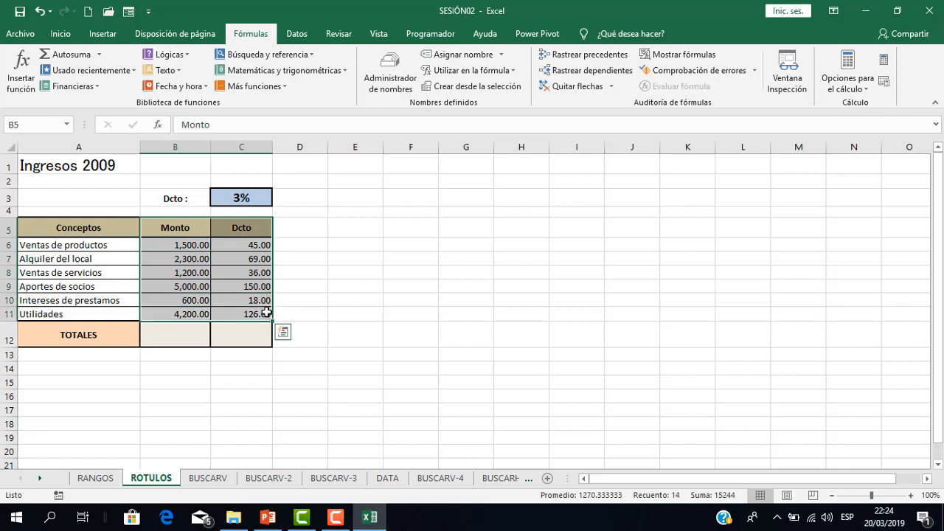
left_click(348, 273)
left_click_drag(183, 230, 257, 315)
left_click(320, 297)
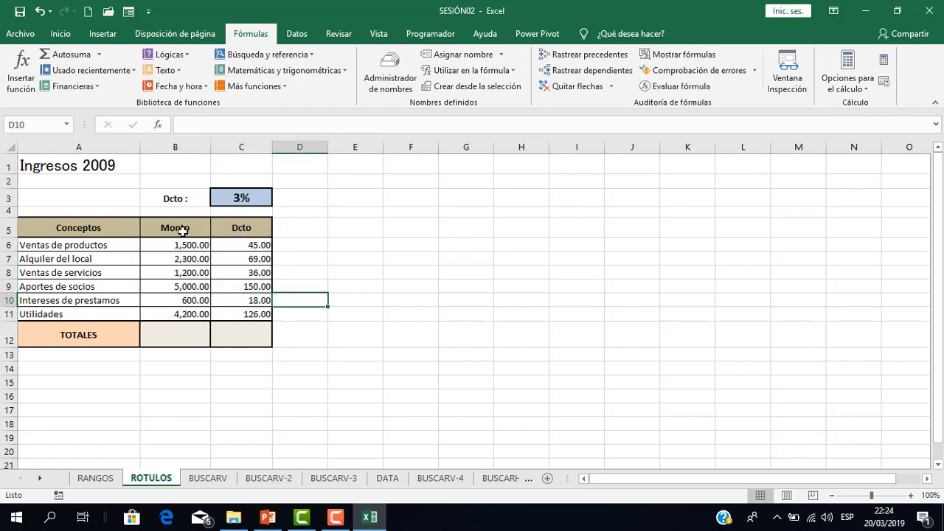
left_click_drag(183, 230, 259, 319)
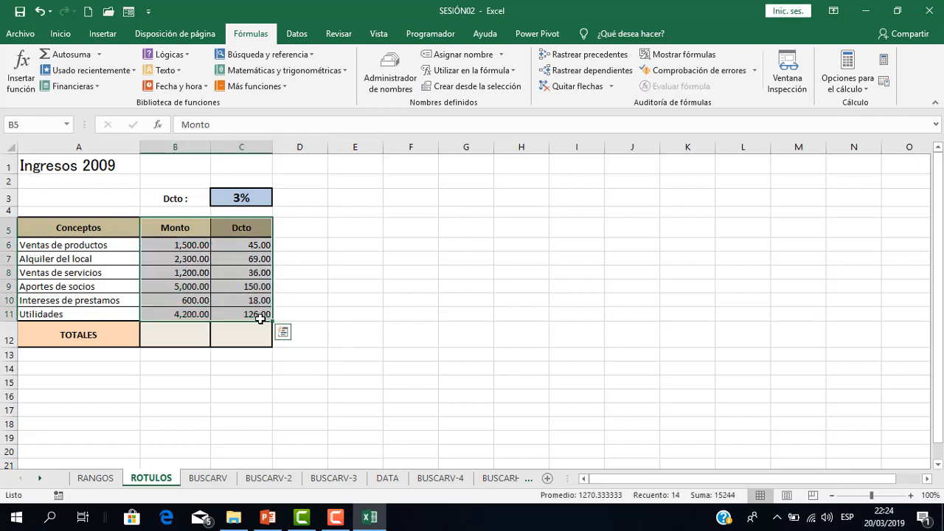
left_click(195, 242)
left_click_drag(186, 231, 196, 314)
left_click_drag(238, 229, 245, 316)
left_click(318, 263)
left_click_drag(206, 228, 254, 315)
left_click(344, 289)
Create names for the Monto and Dcto columns from the selection B5:C11, using only the top row (Fila superior) as labels.
left_click_drag(192, 227, 253, 316)
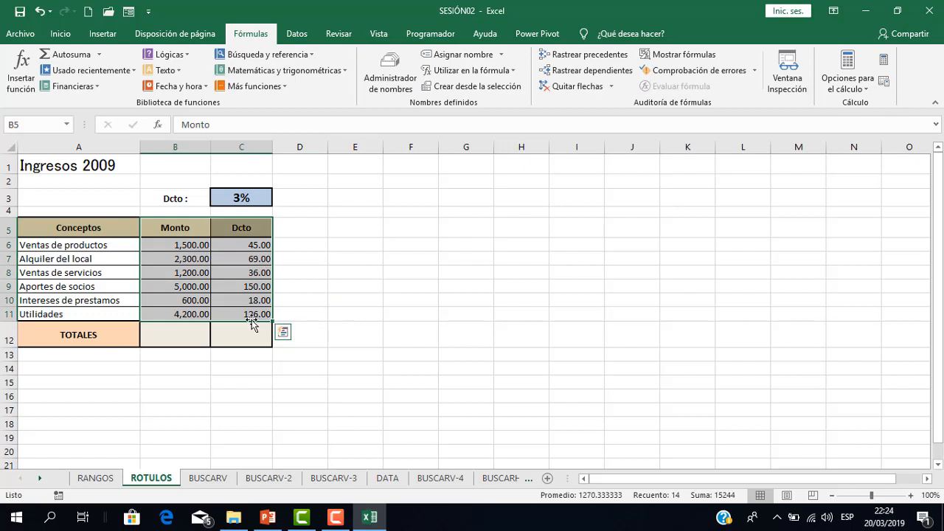
left_click(453, 88)
left_click_drag(520, 231, 403, 192)
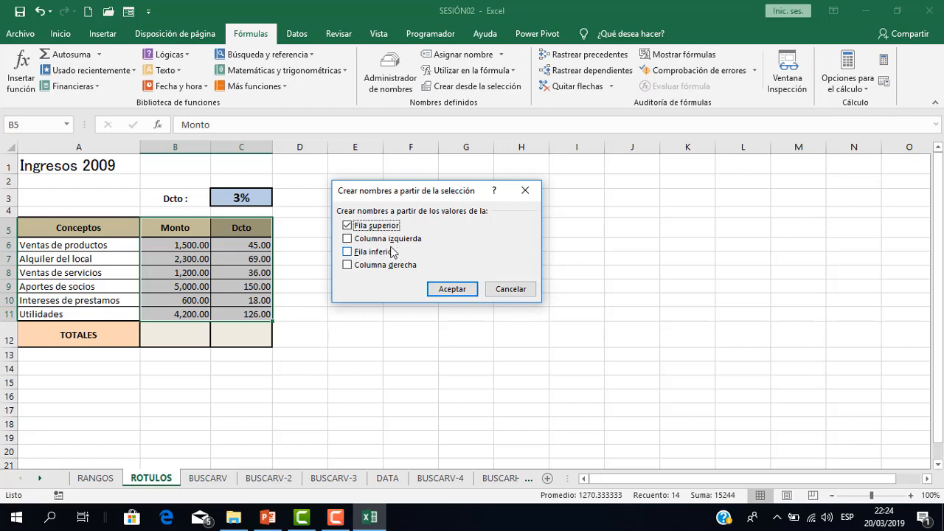
left_click(359, 231)
left_click(362, 240)
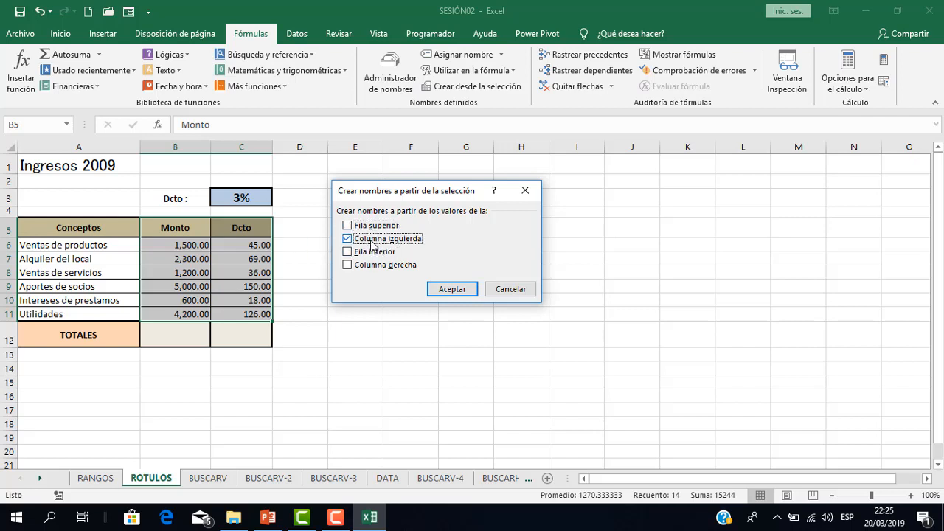
left_click(373, 252)
left_click(376, 269)
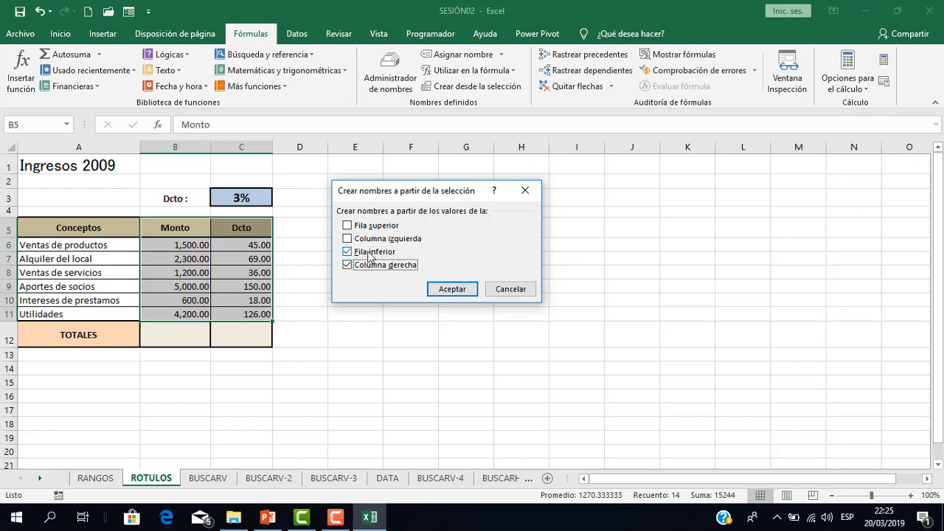
left_click(373, 253)
left_click(374, 268)
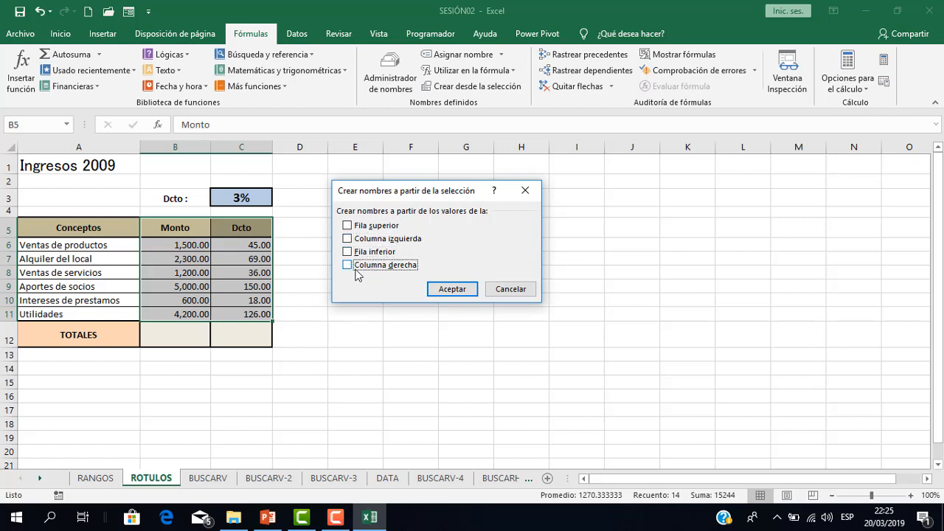
left_click(367, 227)
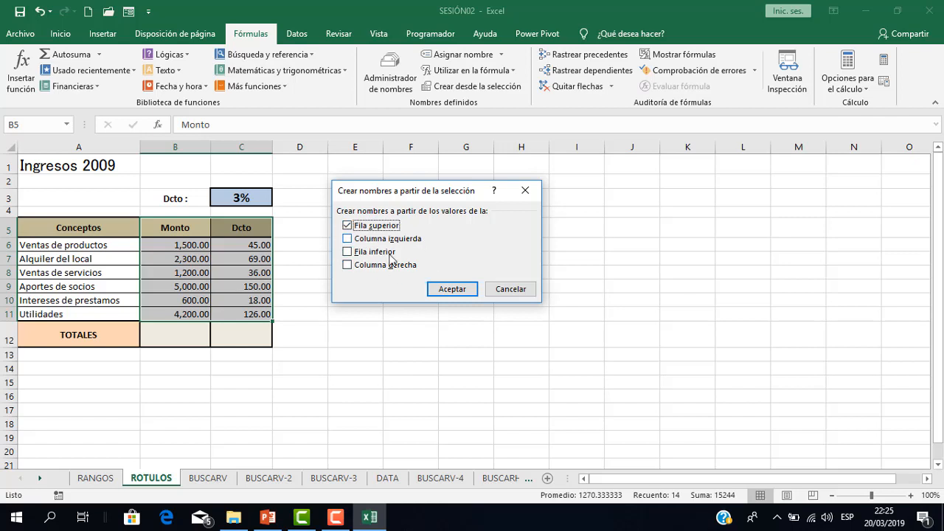
left_click(444, 290)
left_click(444, 289)
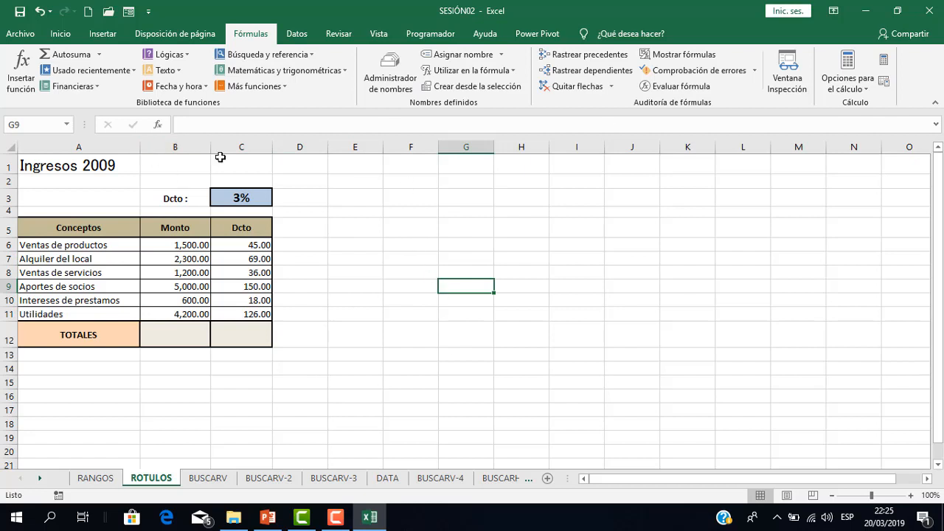
Go to the named ranges Dcto and Monto in turn to check which cells each one covers.
left_click(67, 125)
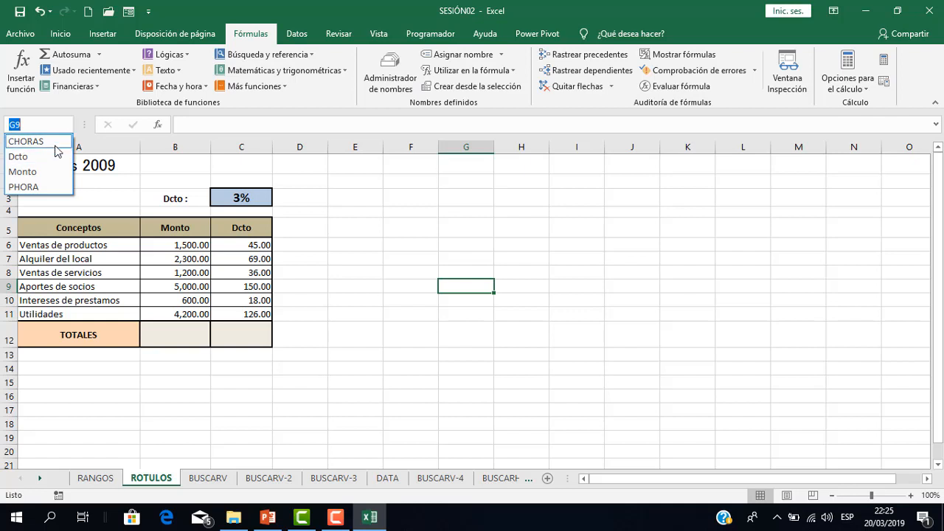
left_click(59, 158)
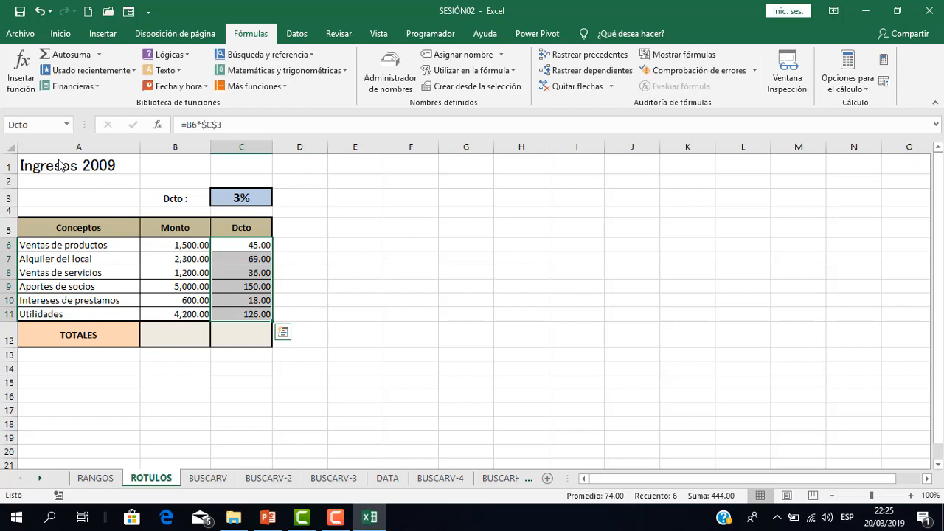
left_click(66, 125)
left_click(55, 171)
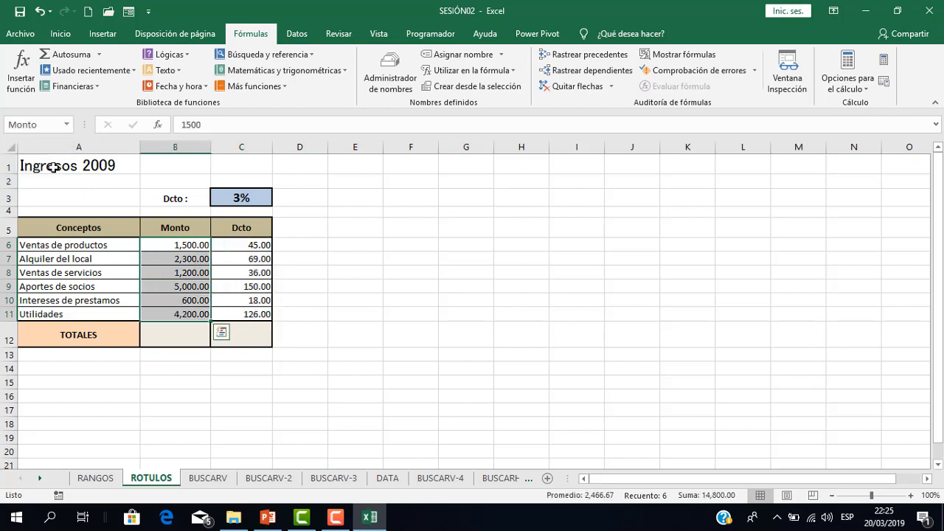
left_click(349, 259)
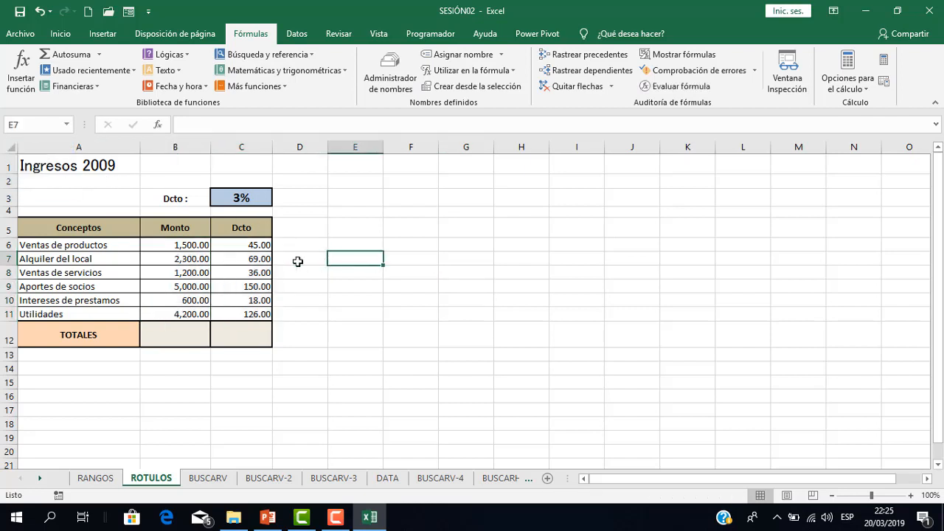
Check the cell references of the names Dcto and Monto in the Name Manager, then close it.
left_click(383, 76)
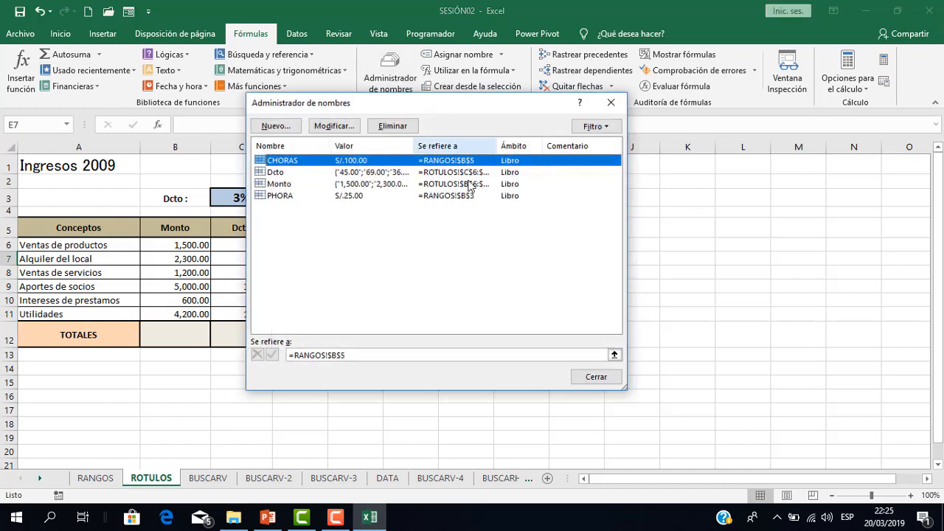
left_click_drag(471, 103, 626, 154)
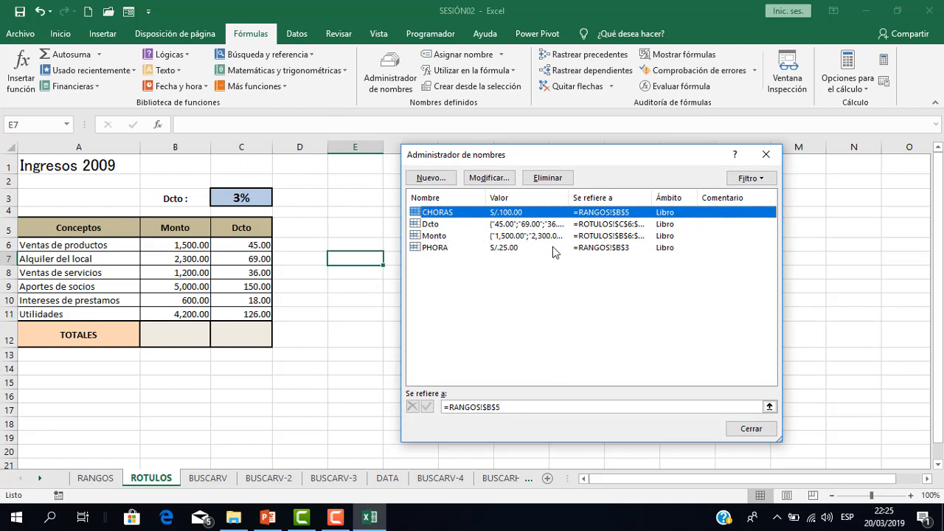
left_click(593, 224)
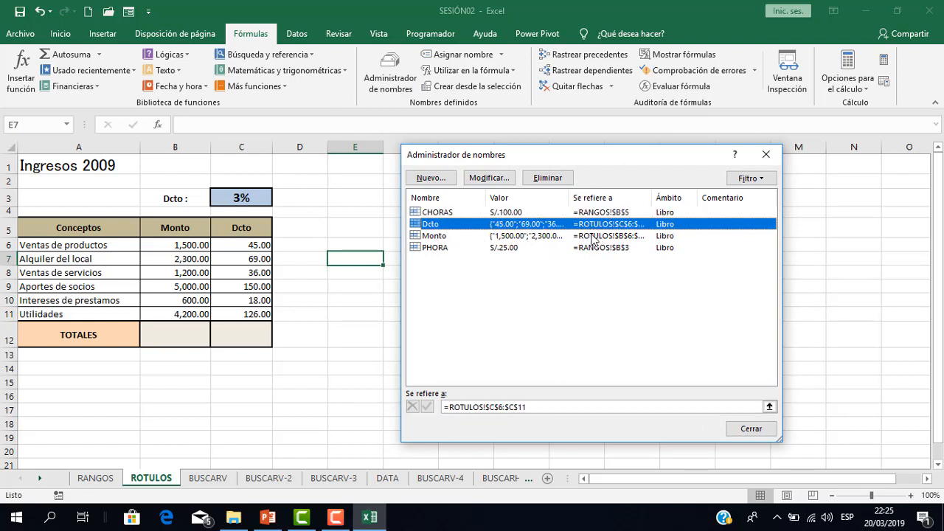
left_click(595, 236)
left_click(590, 226)
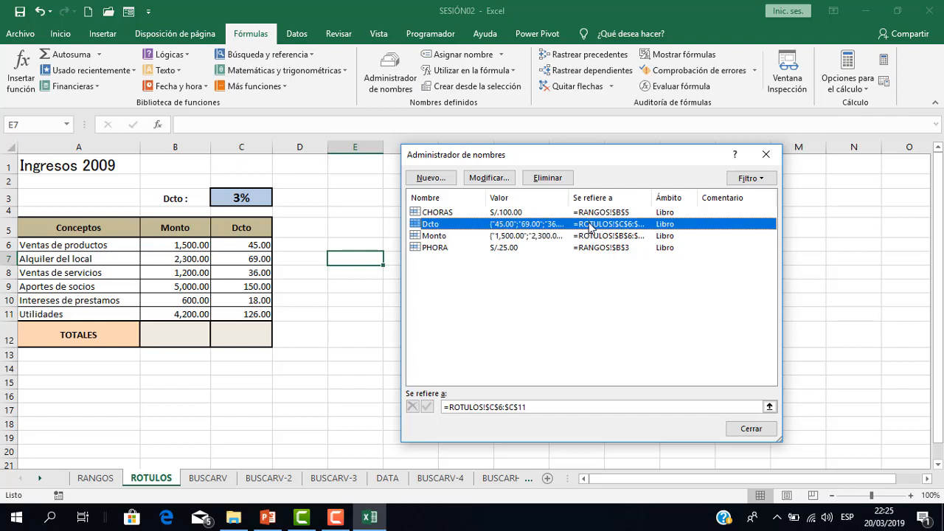
left_click(765, 154)
Total the Monto column in cell B12 with the formula =SUMA(Monto), using the defined name.
left_click(181, 336)
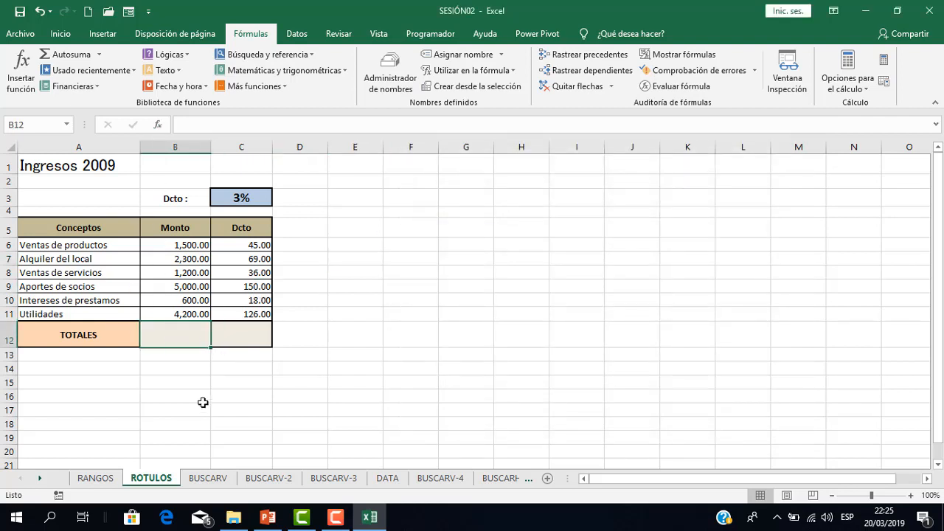
type("=SUMA")
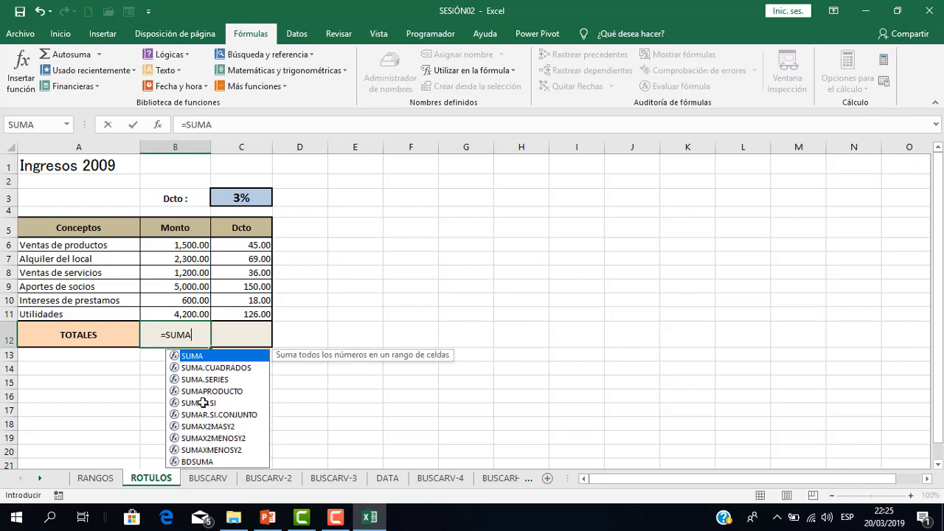
type("(")
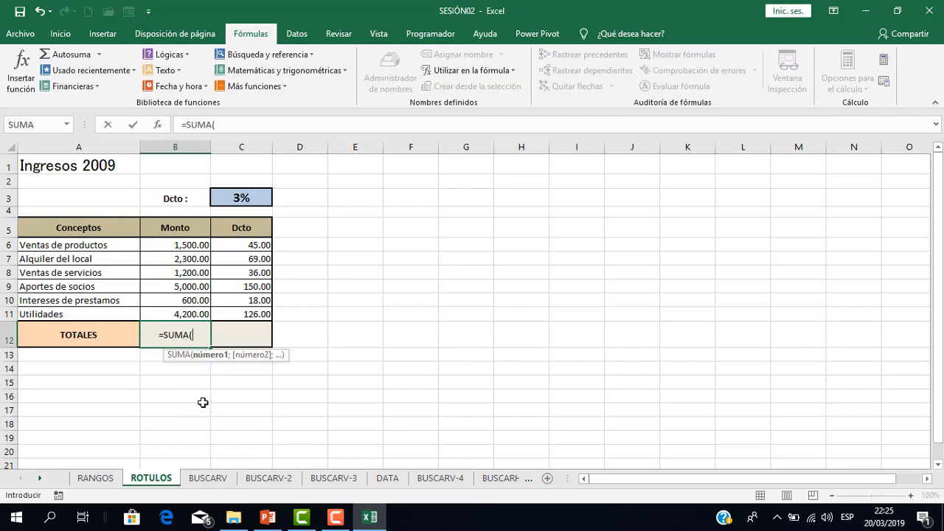
type("MON")
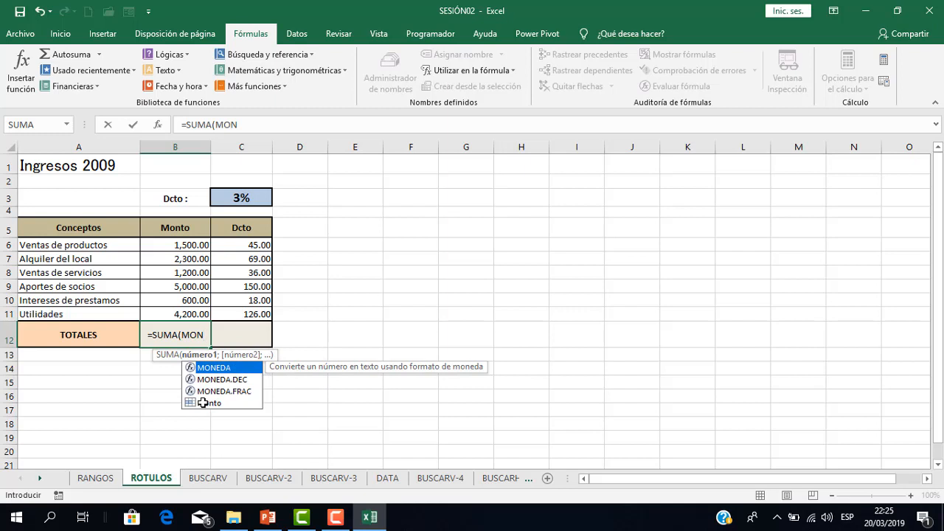
double_click(213, 403)
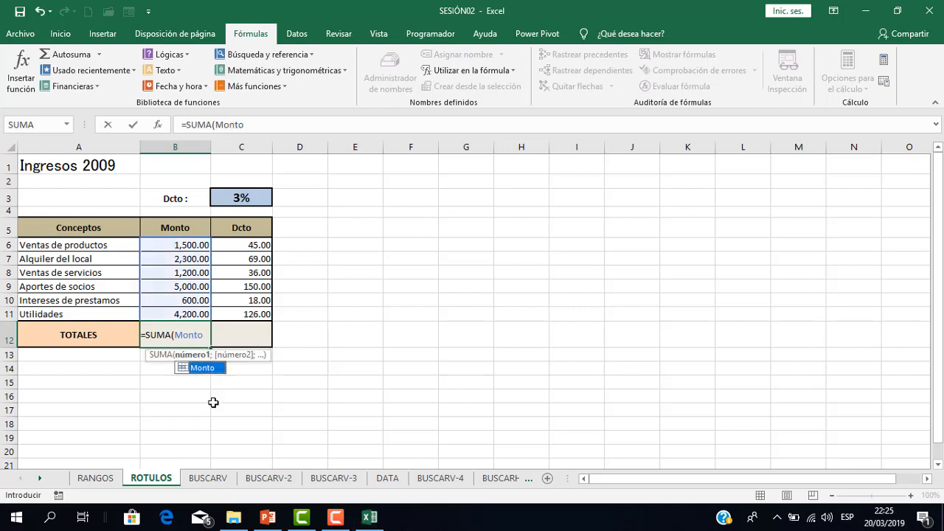
type(")")
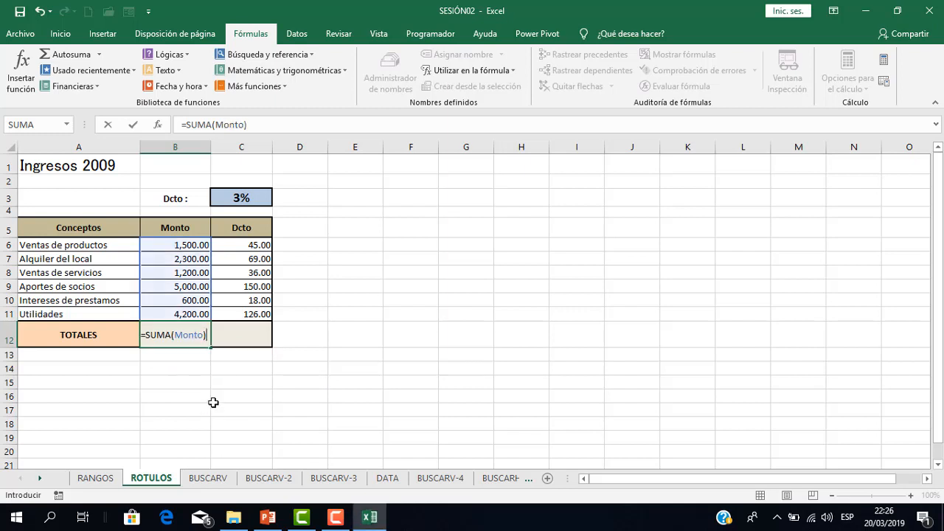
key("Return")
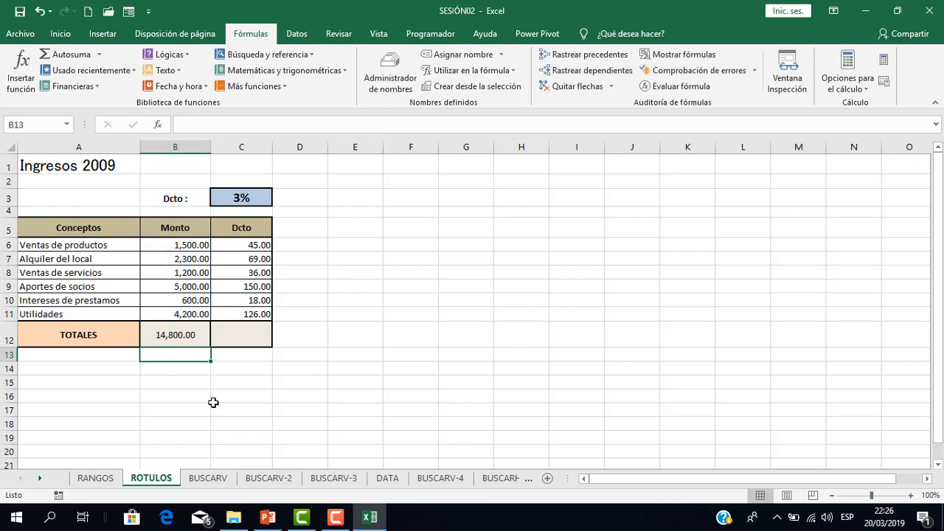
Total the Dcto column in cell C12 with the formula =SUMA(Dcto), using the defined name.
left_click(235, 337)
type("=SUM(")
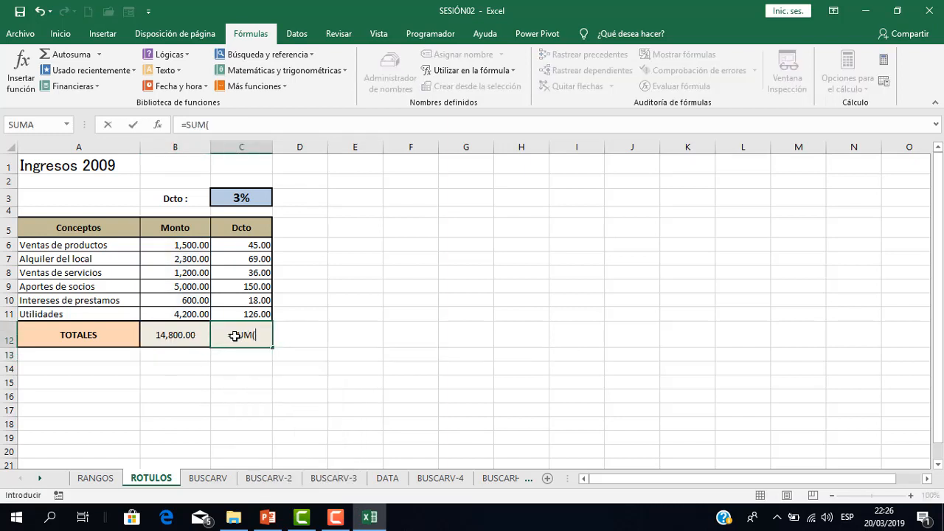
key("BackSpace")
type("A")
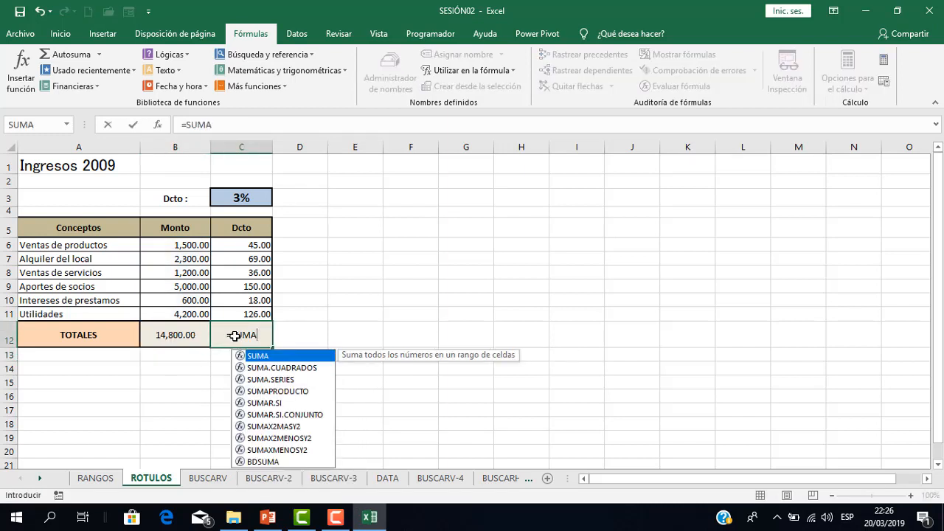
type("(DC")
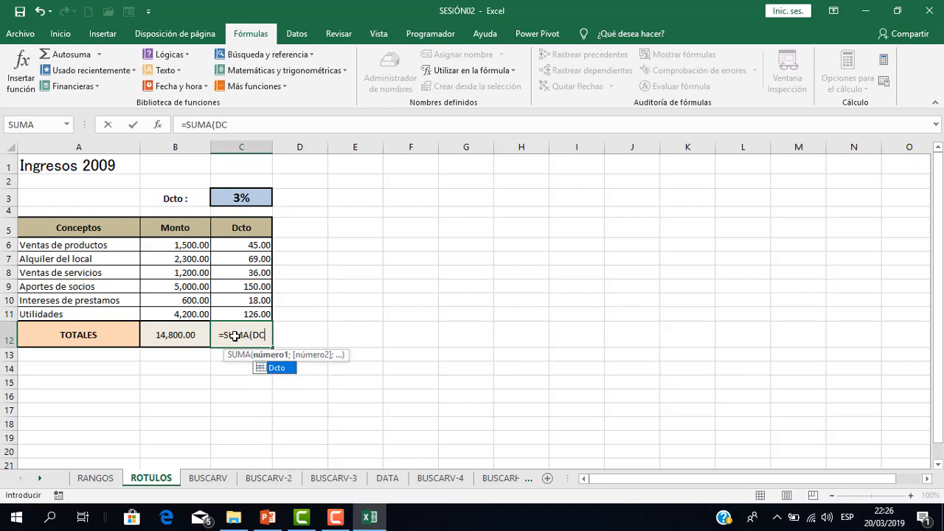
double_click(289, 373)
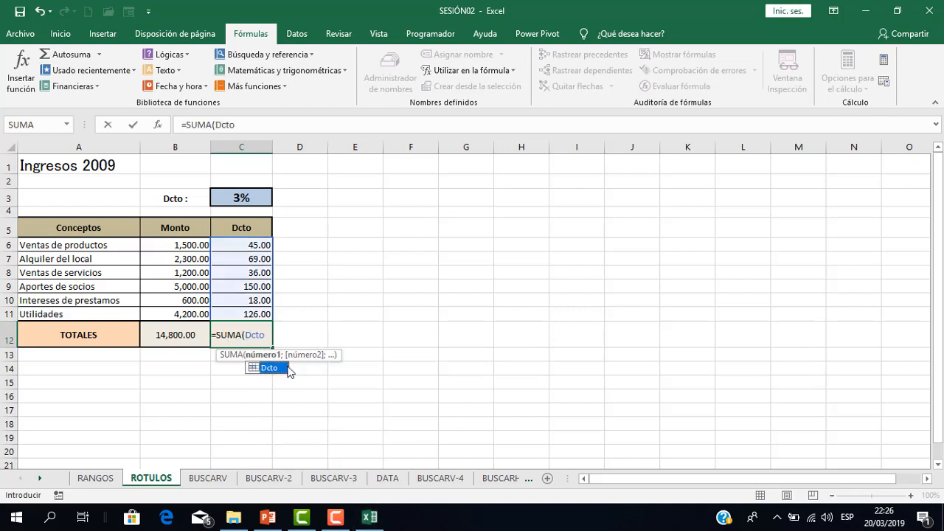
type(")")
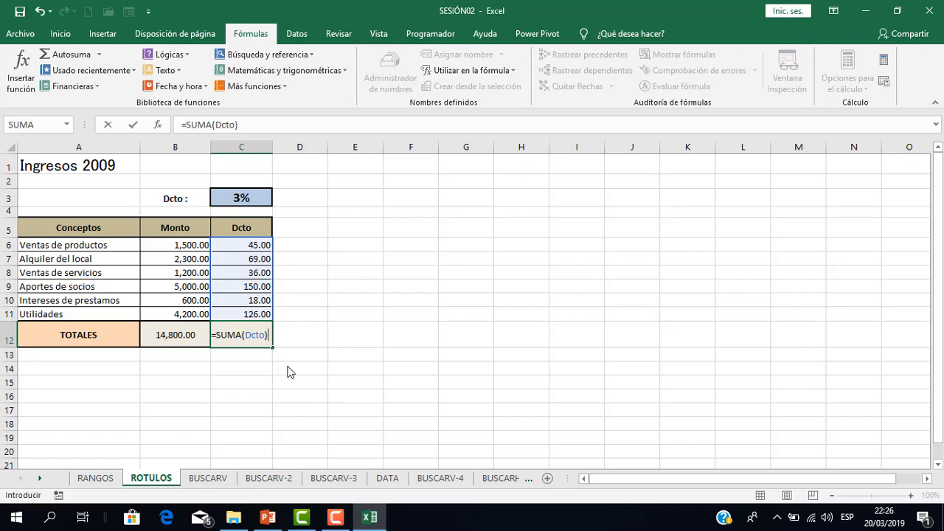
key("Return")
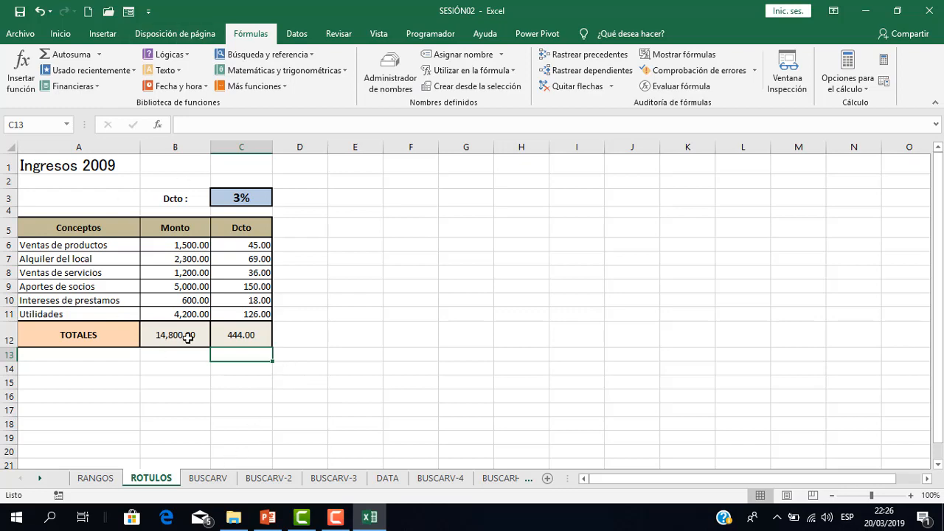
Switch to the BUSCARV sheet and examine the employee sales table and the Reporte de Ventas form below it.
left_click(208, 478)
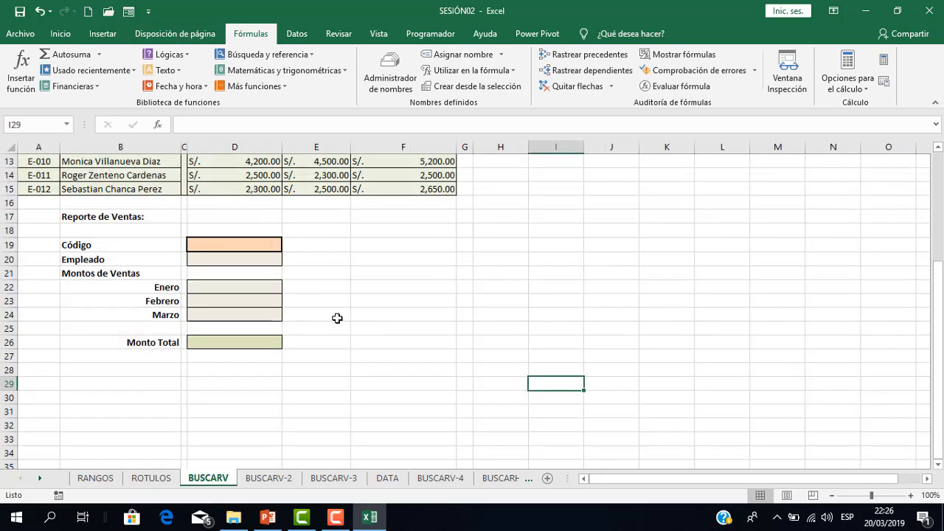
scroll(337, 318, "up", 3)
scroll(335, 308, "up", 2)
scroll(335, 308, "down", 2)
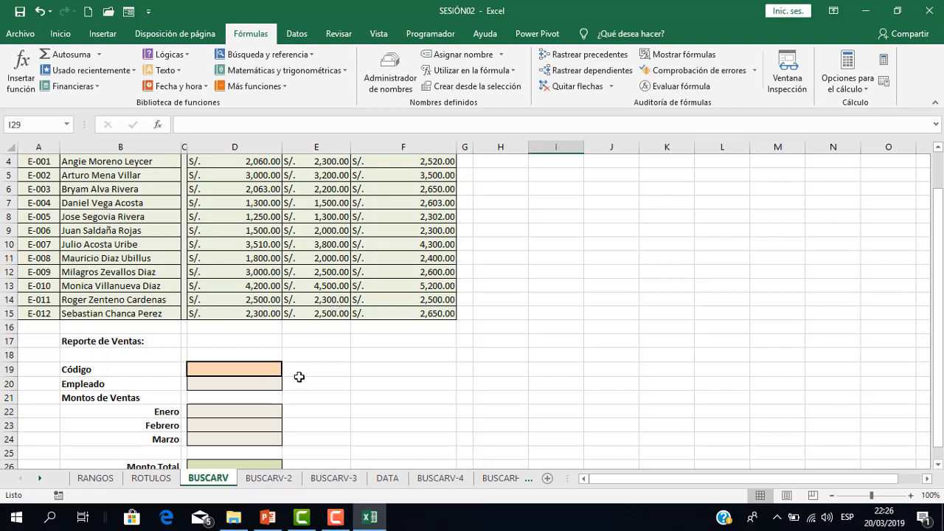
Switch to the sesión02 presentation in PowerPoint and read slide 3 about the BUSCARV function.
left_click(268, 517)
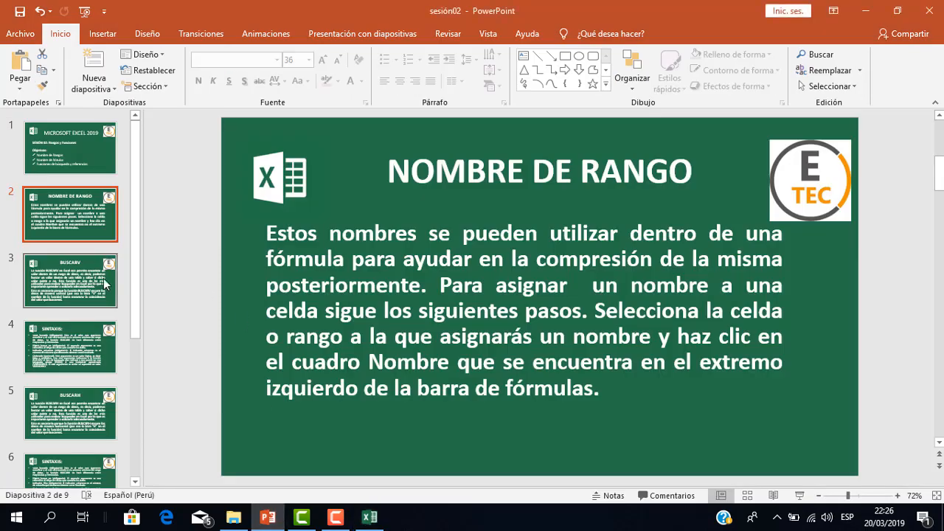
left_click(68, 281)
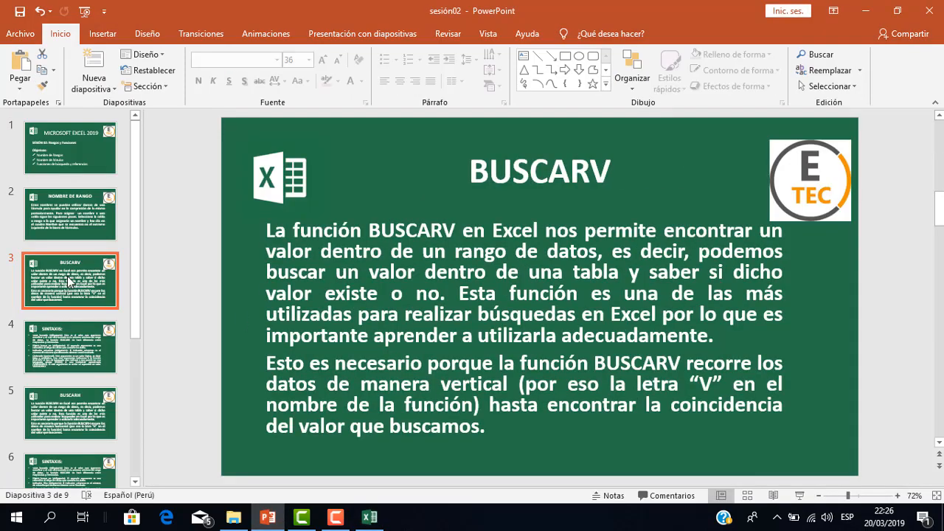
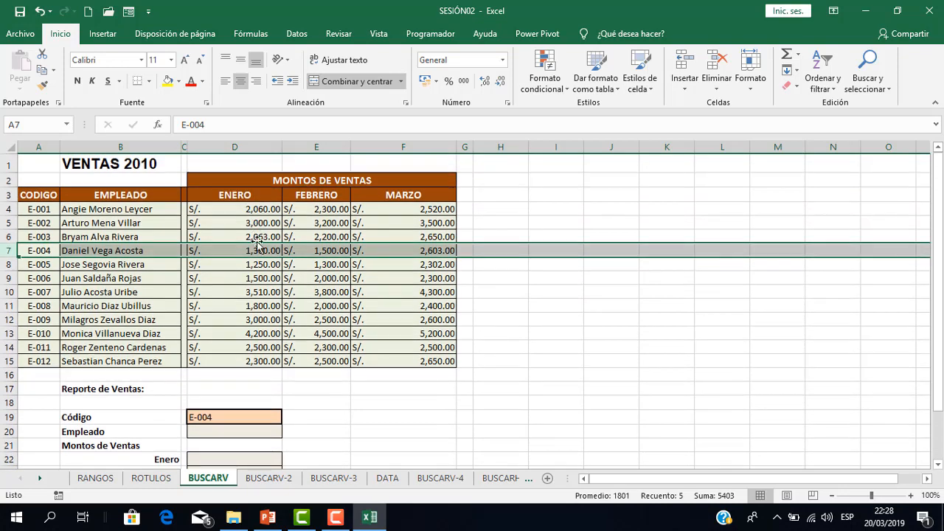
Examine the record for code E-004 in row 7, across its employee and monthly sales columns.
left_click_drag(33, 250, 390, 251)
left_click(292, 246)
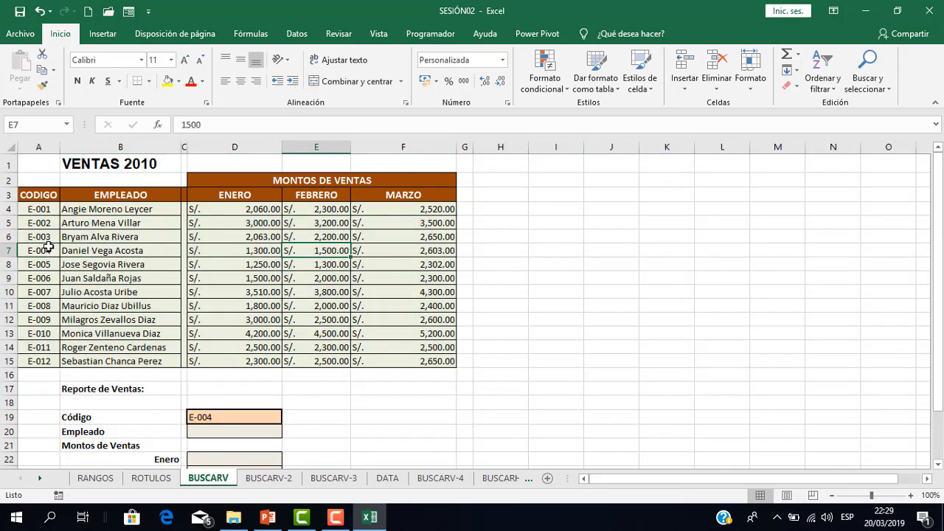
left_click_drag(43, 250, 312, 267)
left_click(312, 275)
left_click(8, 249)
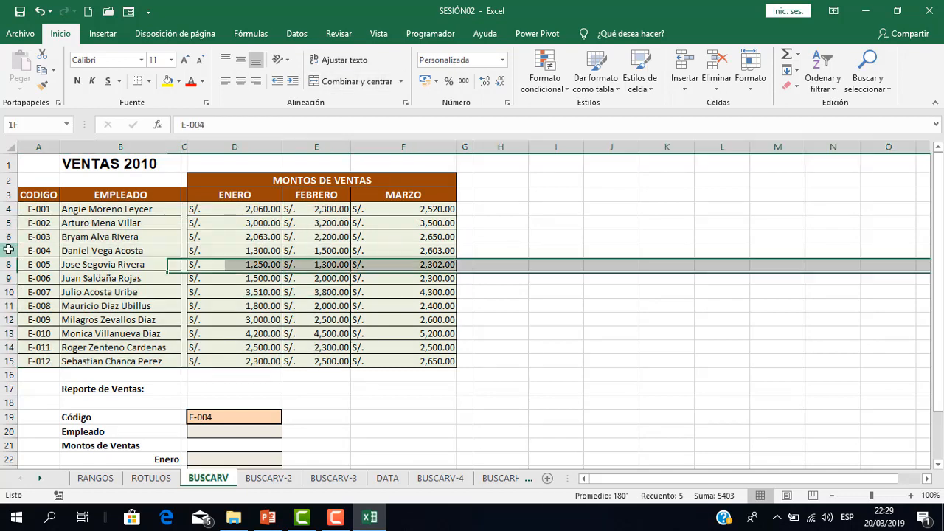
left_click_drag(35, 250, 411, 253)
double_click(417, 250)
left_click(281, 250)
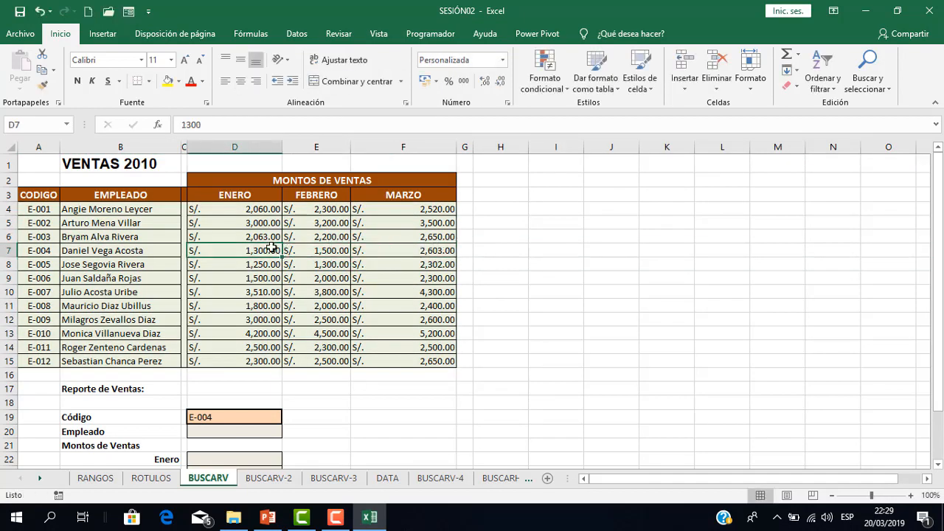
Color the text of the E-004 code and its employee name in A7:B7 red.
left_click_drag(57, 251, 148, 255)
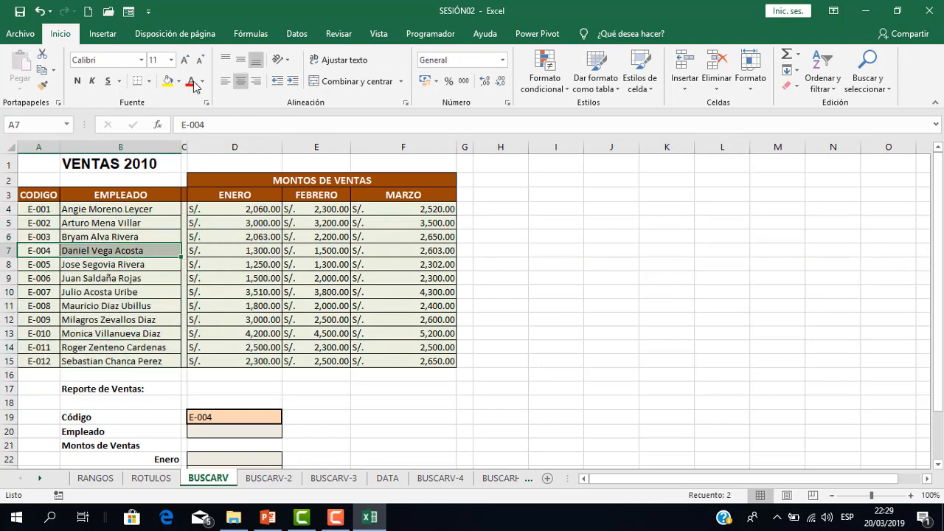
left_click(190, 81)
left_click(529, 275)
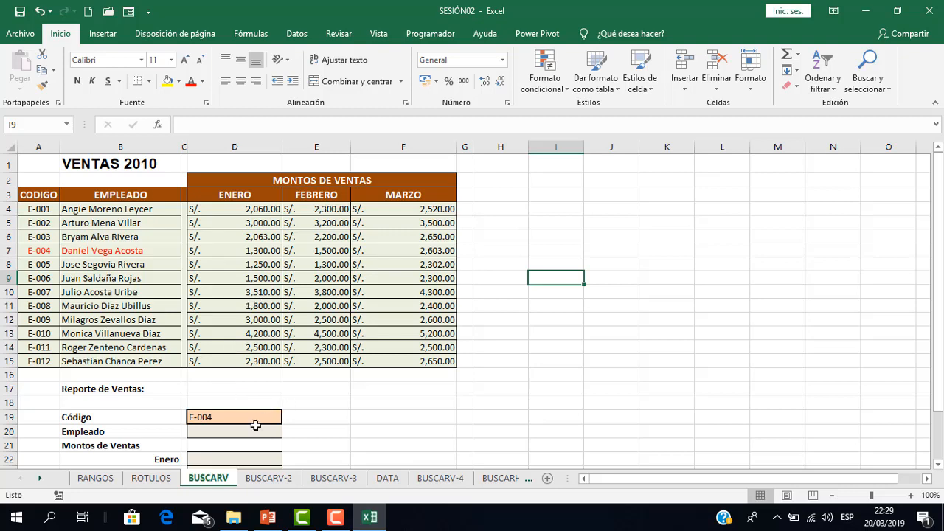
Begin a BUSCARV formula in Empleado cell D20 with D19 as the lookup value and A4:F15 as the table range.
scroll(253, 380, "down", 1)
scroll(254, 373, "up", 1)
left_click(240, 431)
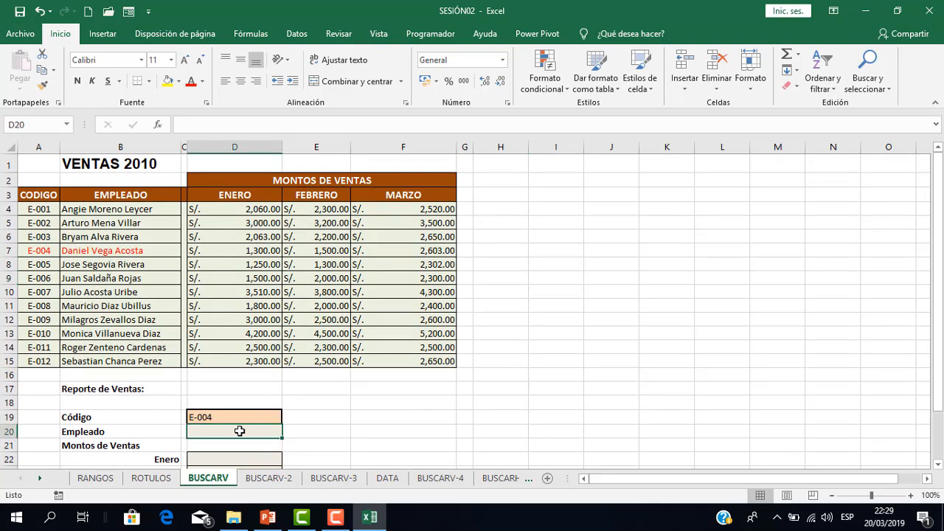
type("=B")
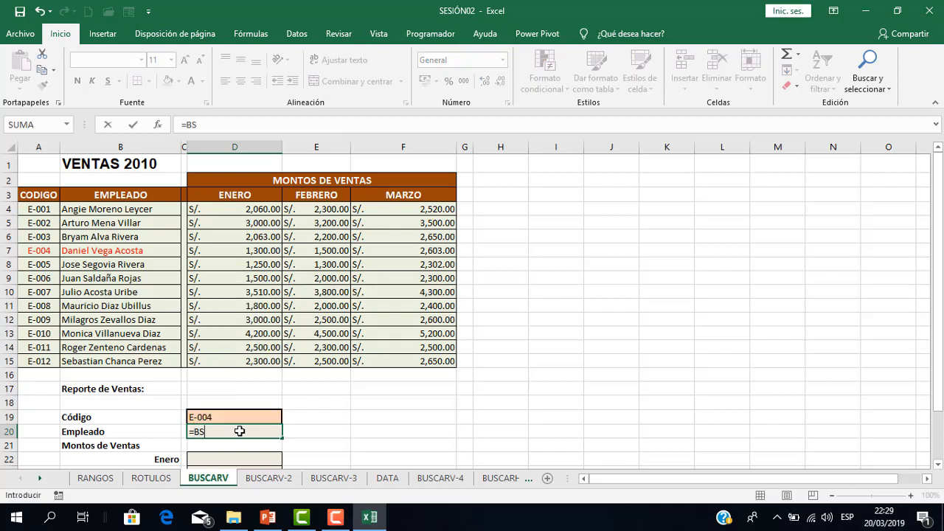
type("USCA")
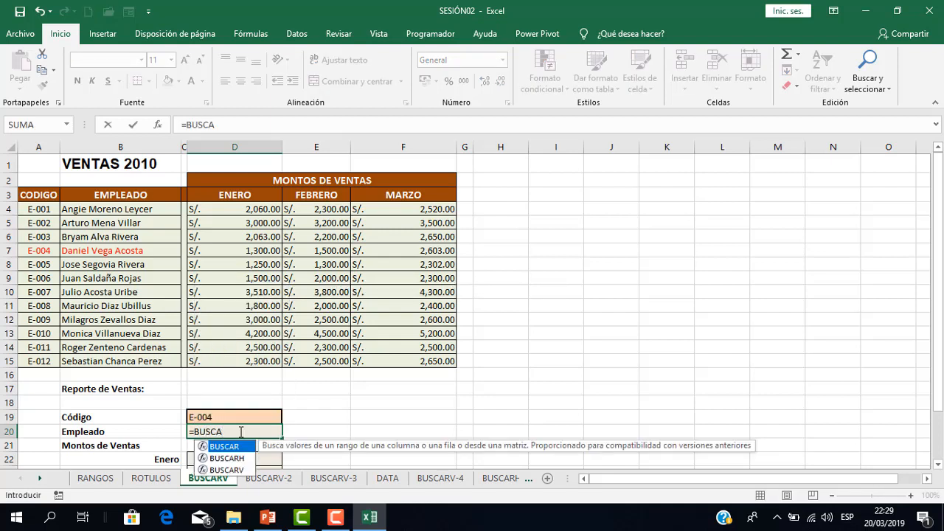
double_click(225, 469)
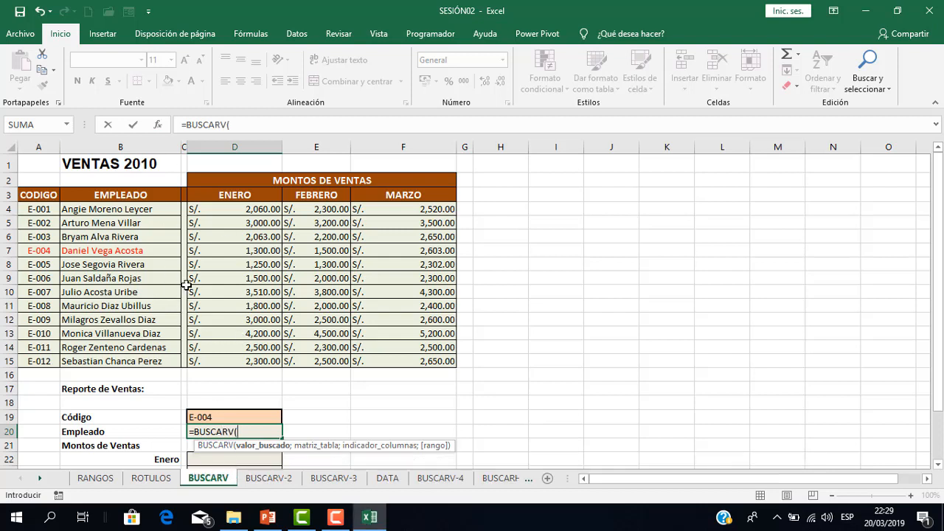
left_click(243, 417)
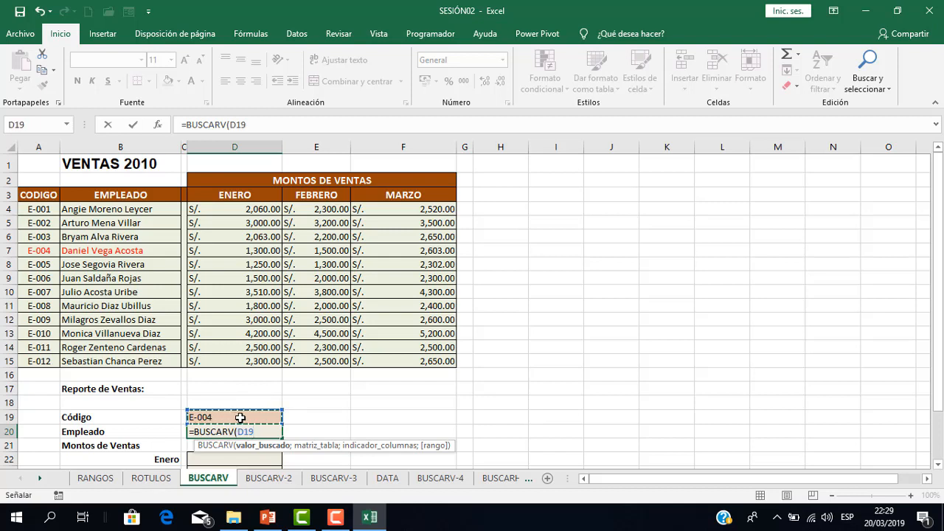
type(";")
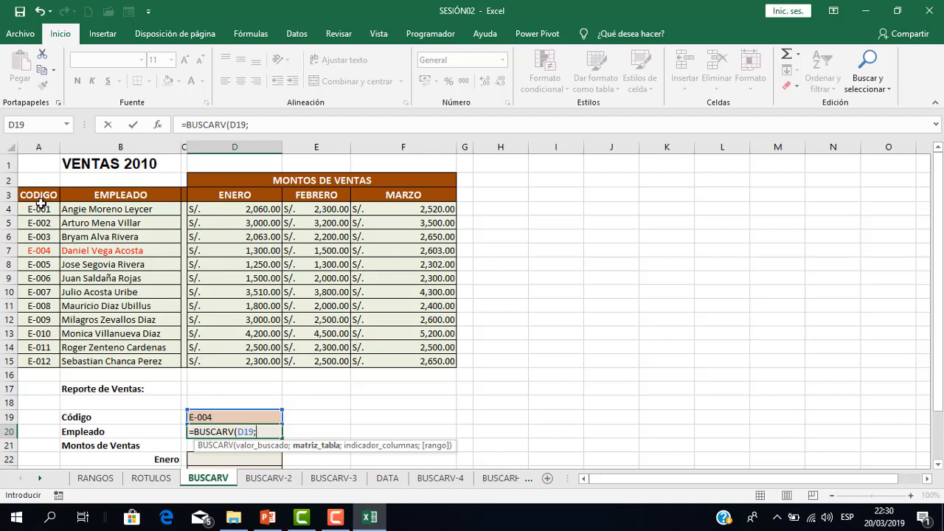
left_click_drag(38, 209, 410, 340)
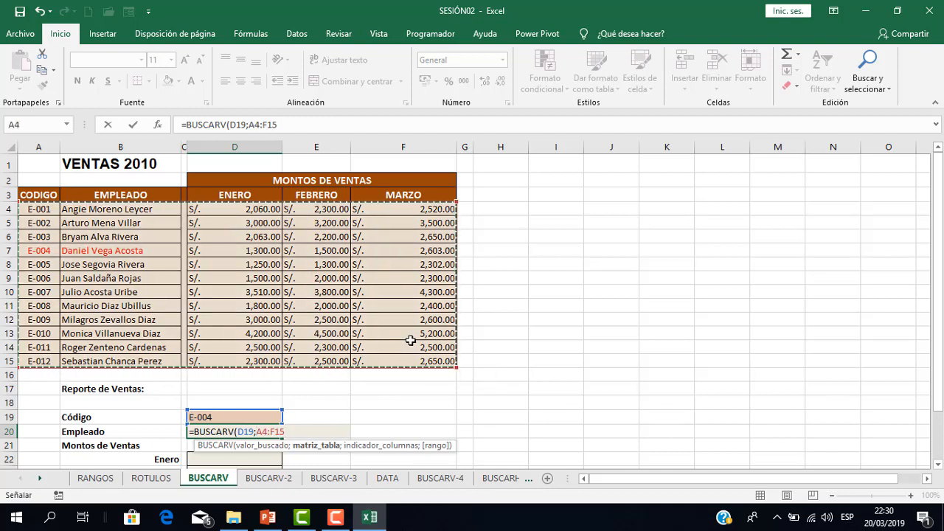
type(";")
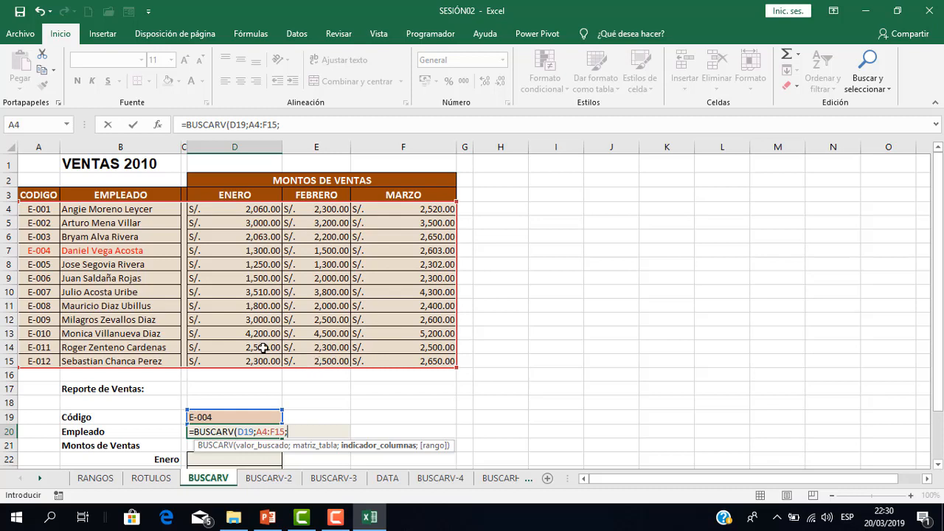
Try to complete the D20 formula with column index 2 and FALSO, separating these two arguments with a comma.
scroll(236, 384, "down", 1)
scroll(247, 354, "down", 1)
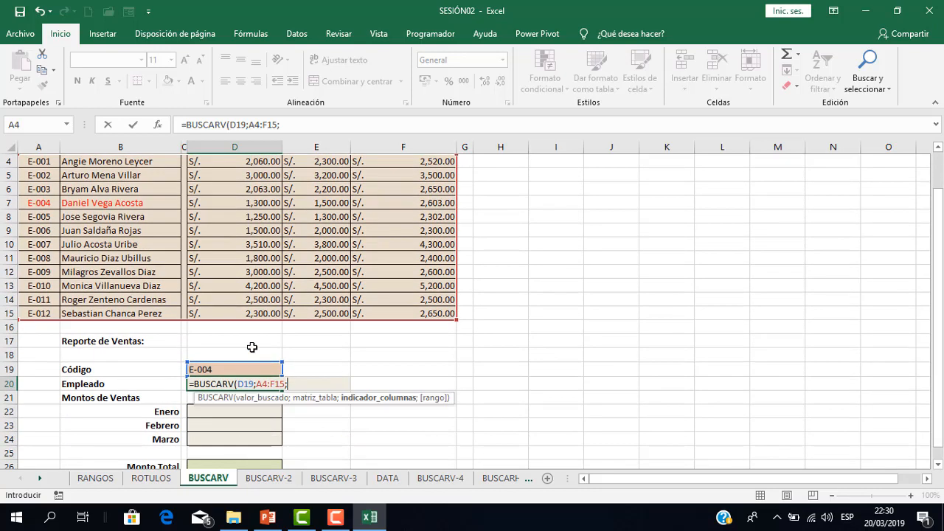
scroll(249, 336, "up", 1)
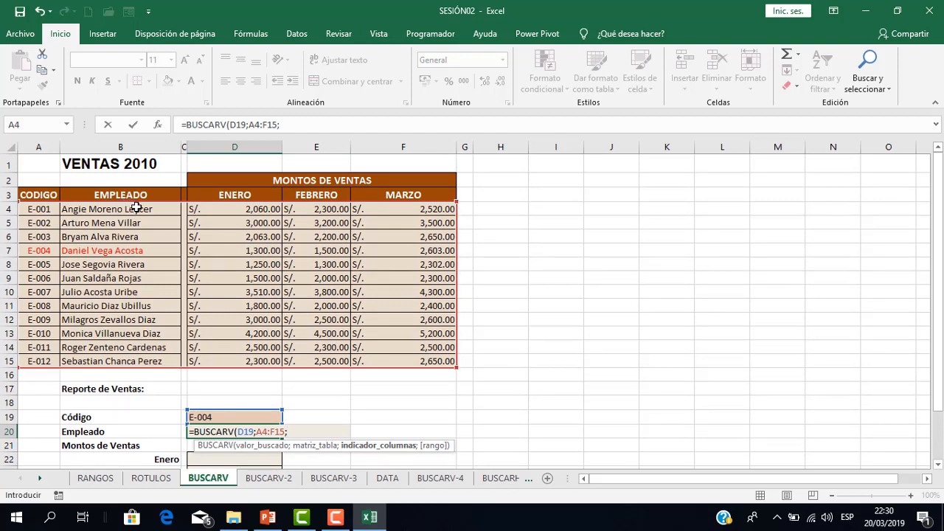
type("2")
type("0")
key("BackSpace")
type("FALSO)")
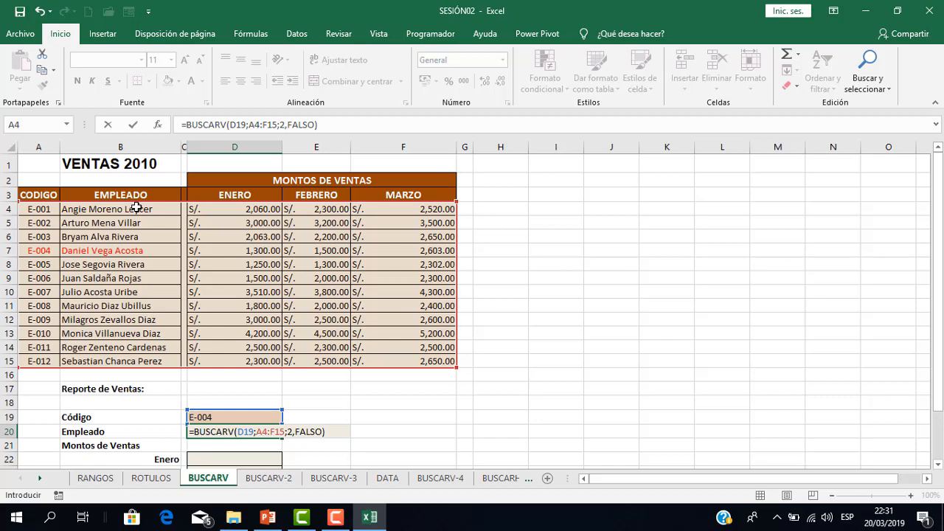
key("Return")
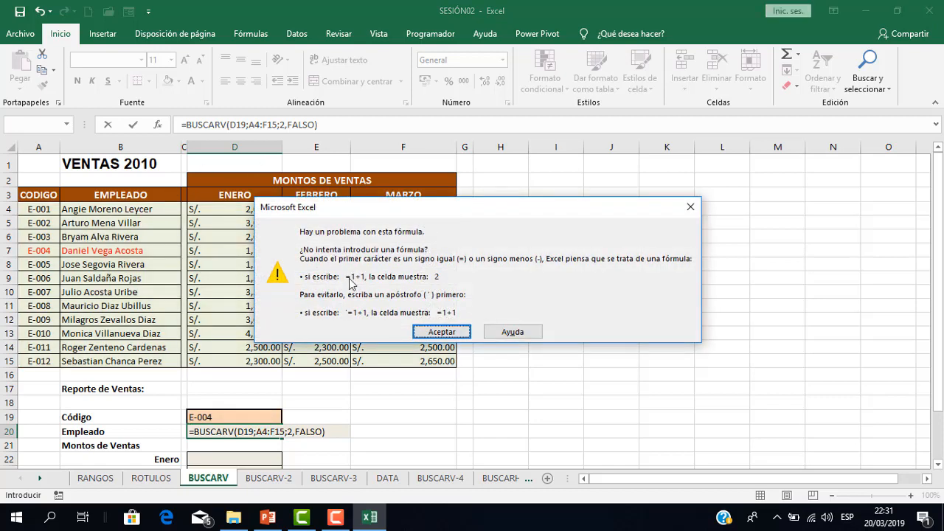
Replace the comma before FALSO with a semicolon and enter =BUSCARV(D19;A4:F15;2;FALSO) in D20.
left_click(458, 334)
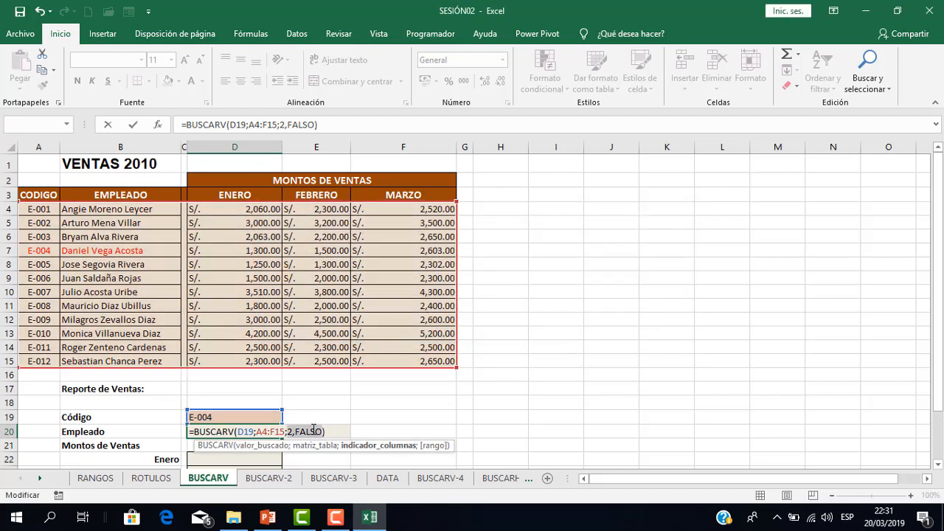
left_click(296, 431)
key("BackSpace")
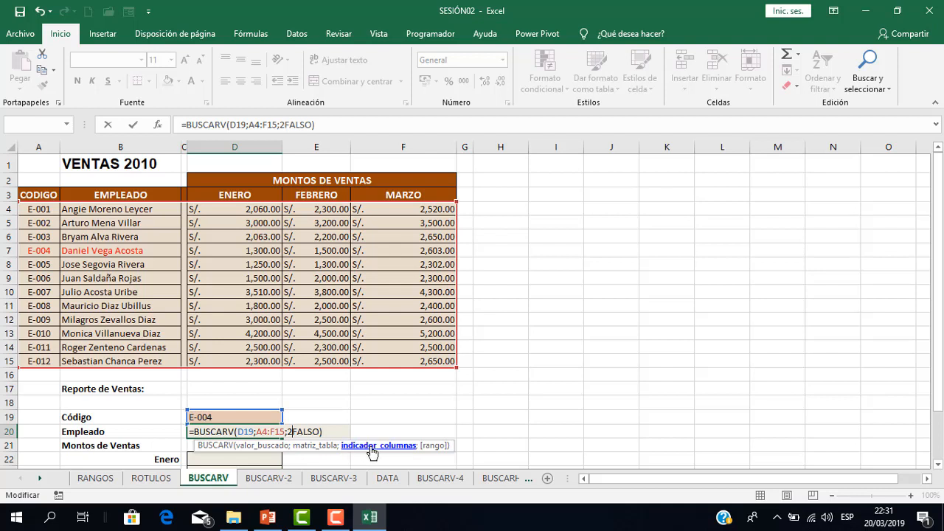
type(";")
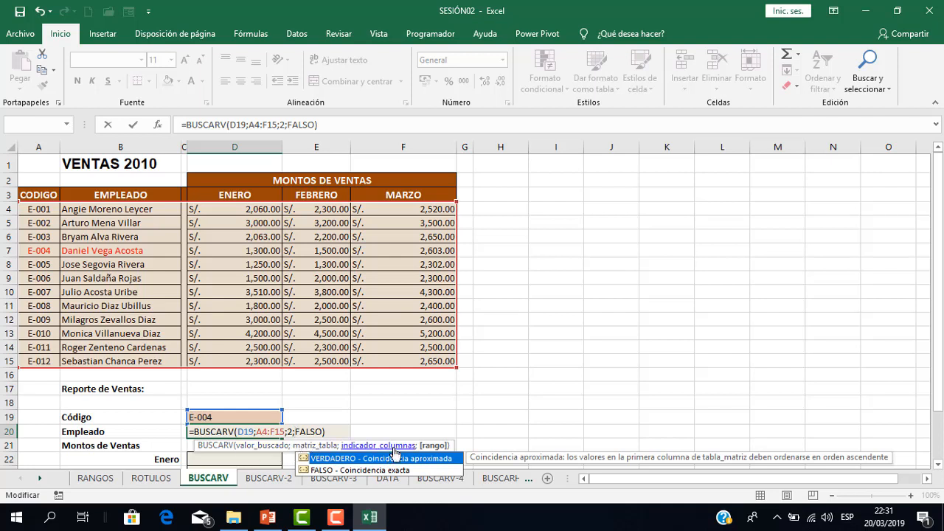
key("Return")
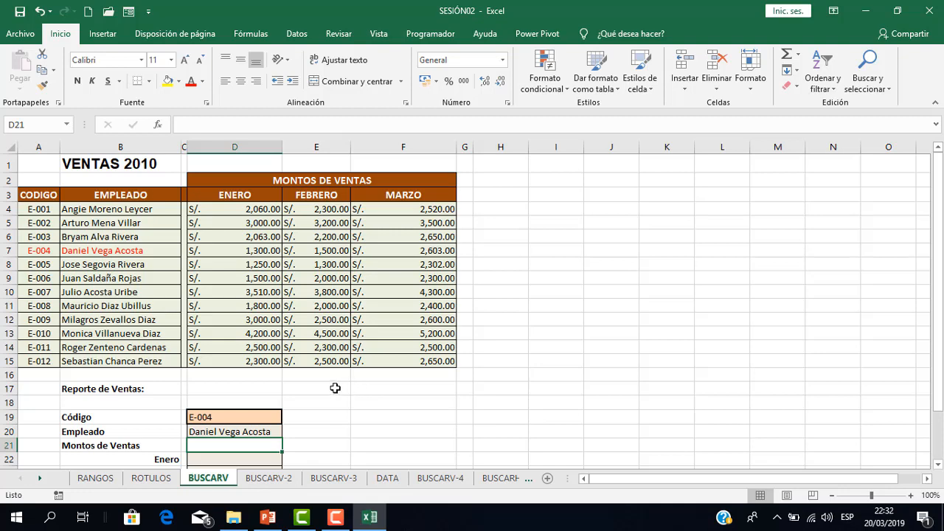
Begin a BUSCARV formula in Enero cell D22 using code cell D19 and the table range A4:F15.
scroll(335, 388, "down", 1)
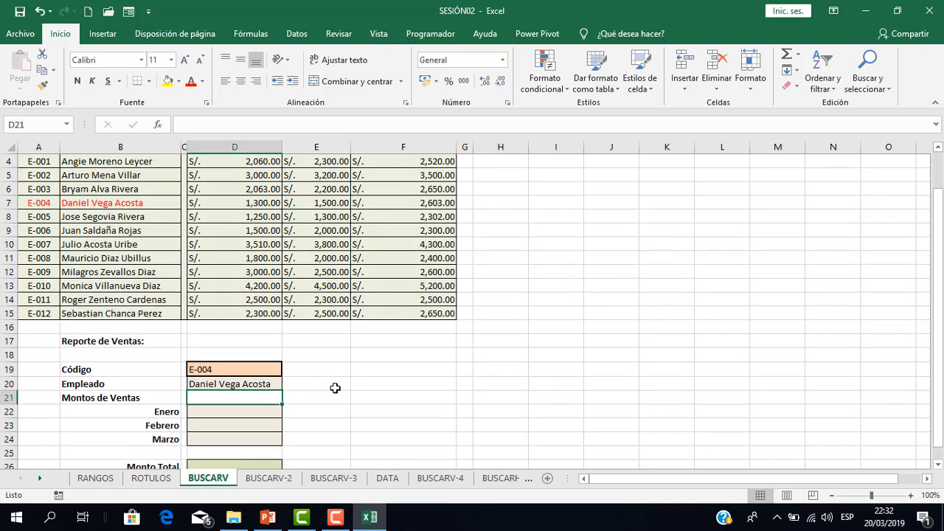
left_click(255, 414)
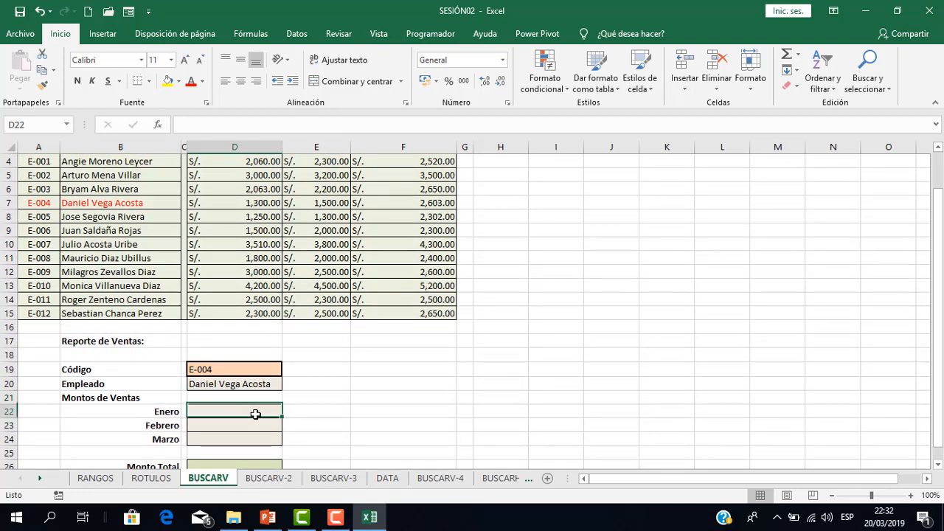
scroll(376, 393, "up", 1)
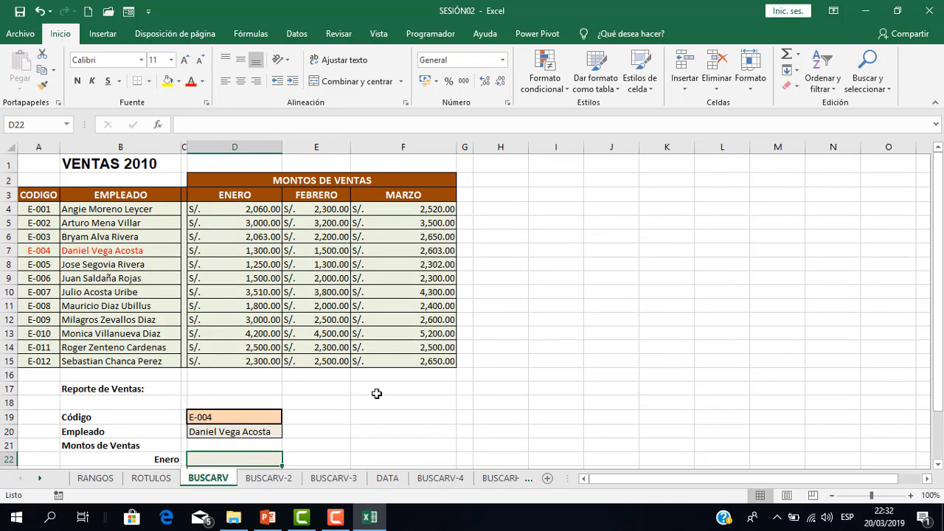
scroll(376, 393, "down", 1)
type("=BUSCA")
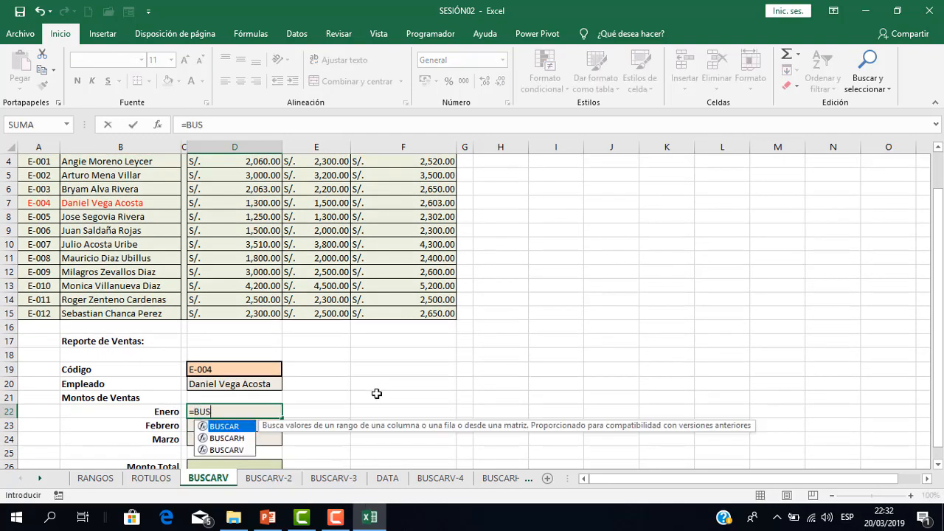
double_click(240, 450)
left_click(223, 367)
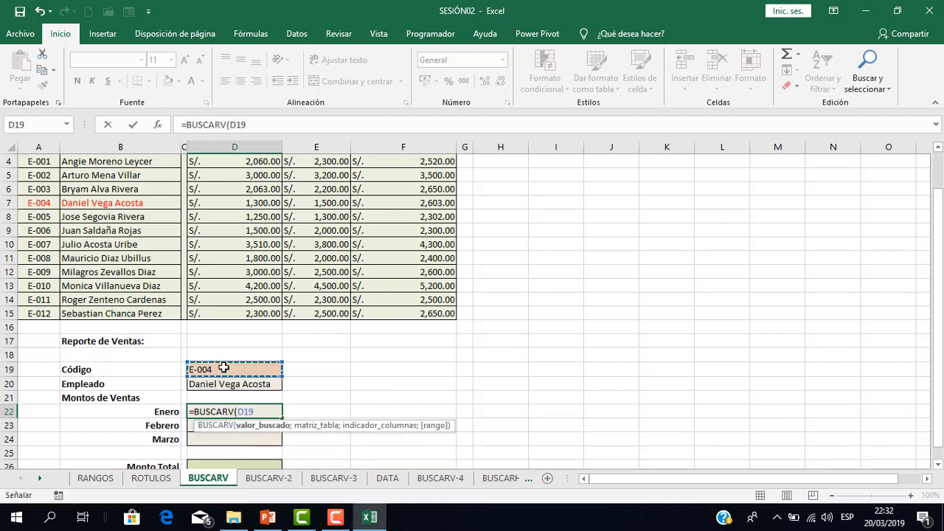
type(";")
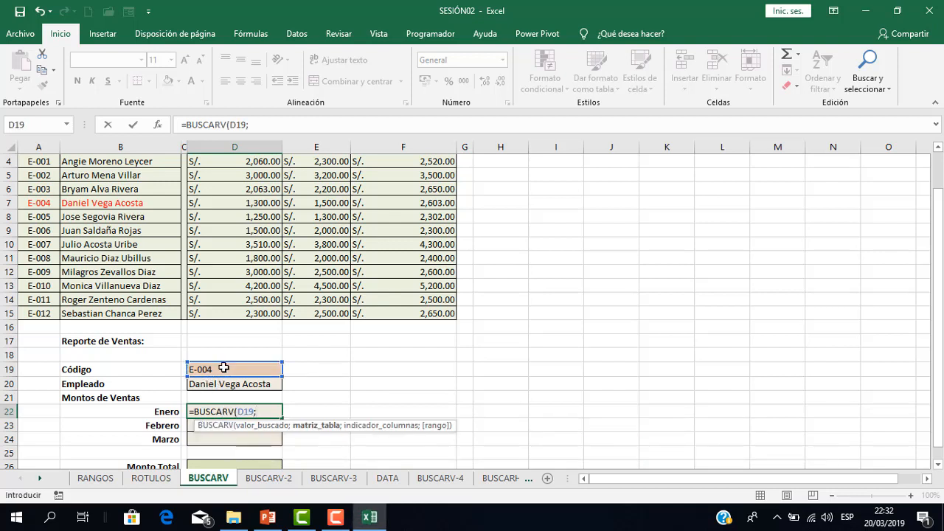
scroll(144, 216, "up", 1)
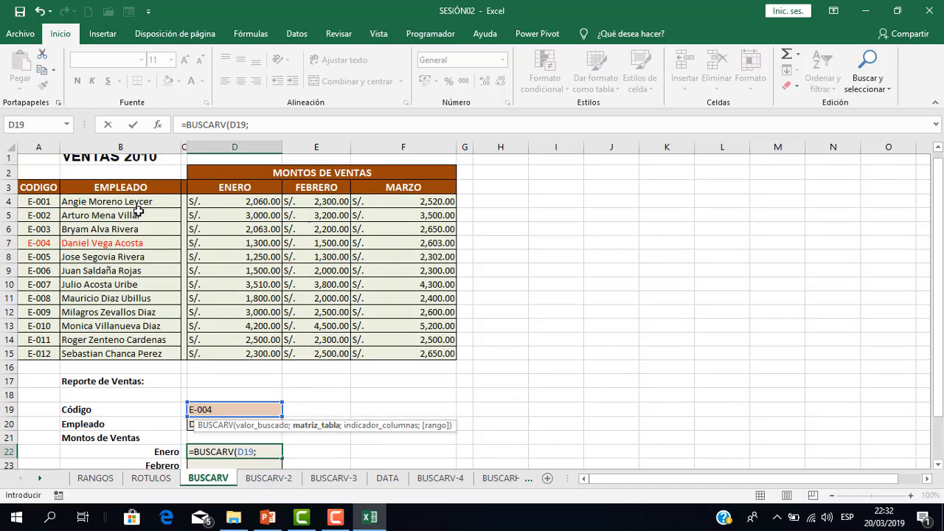
left_click_drag(408, 350, 411, 348)
type(";")
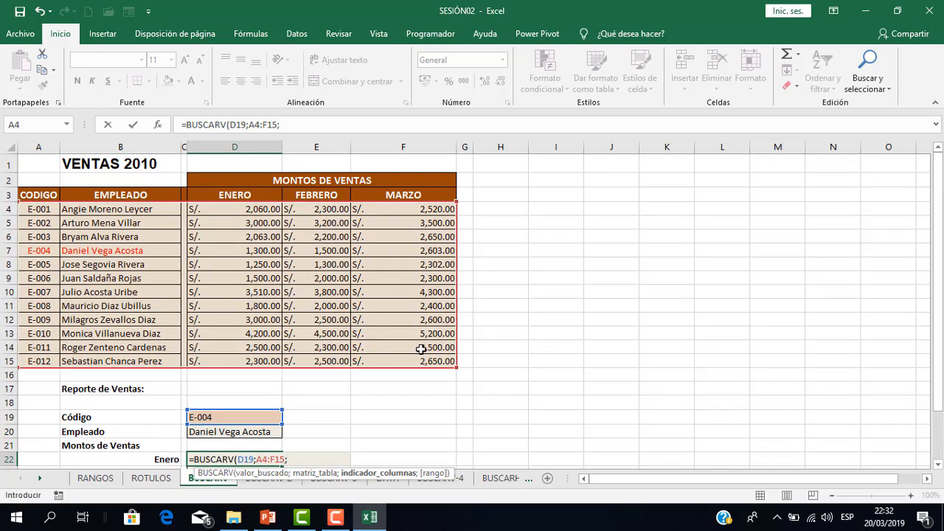
Complete the Enero formula in D22 with column index 4 and 0 for an exact match.
scroll(417, 350, "down", 1)
scroll(423, 356, "up", 1)
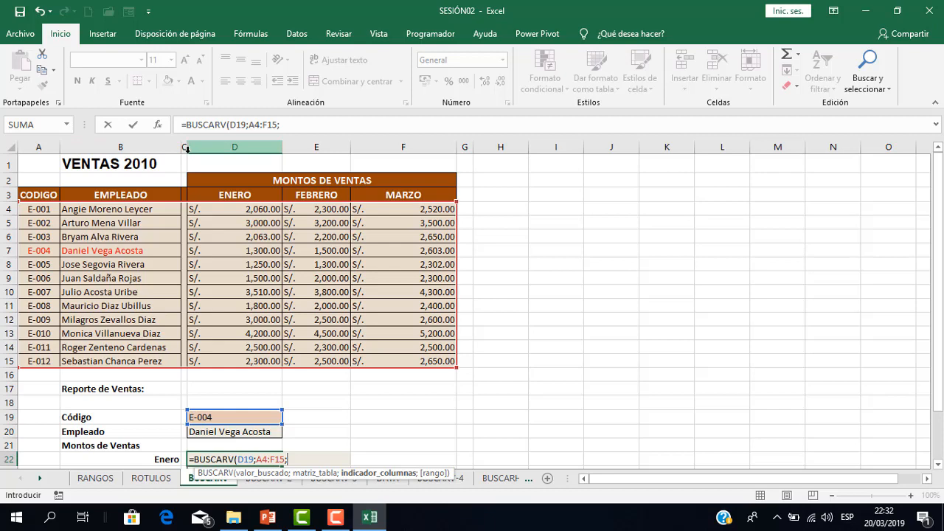
scroll(251, 245, "down", 1)
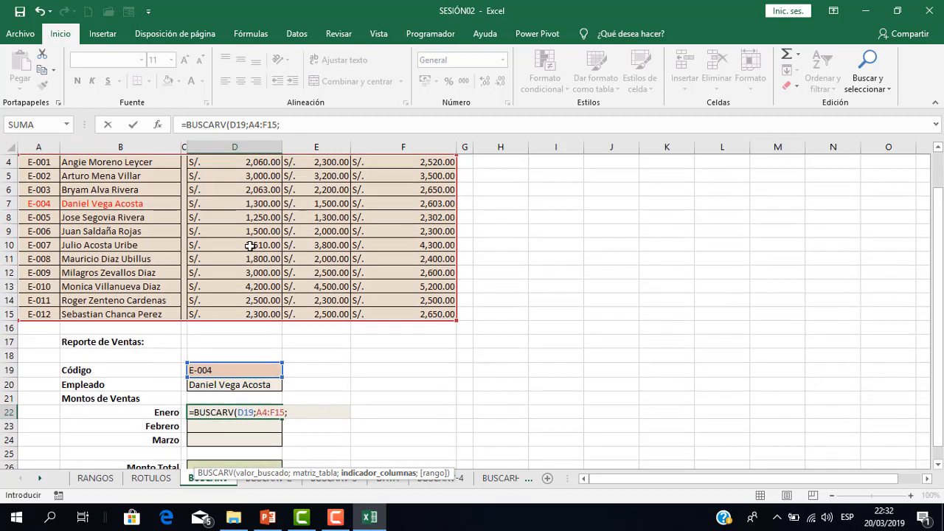
type("4;0")
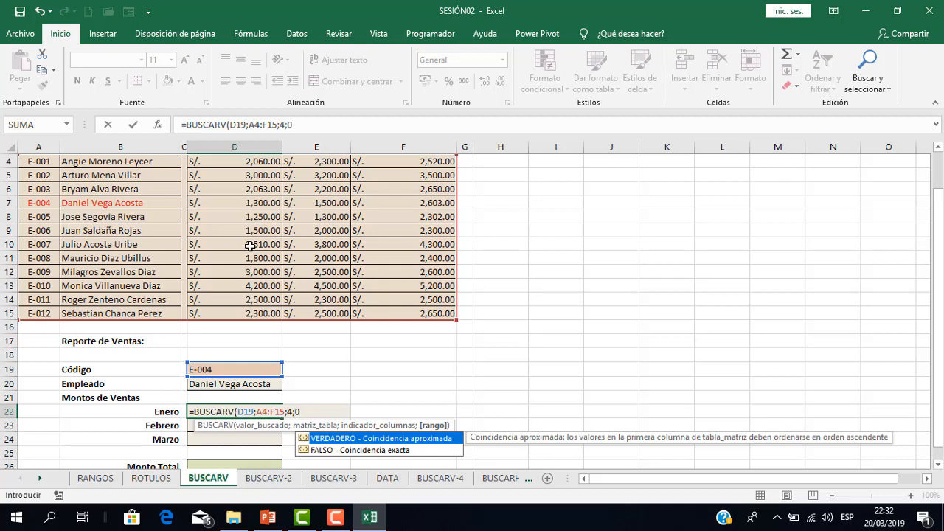
type(")")
scroll(340, 306, "up", 1)
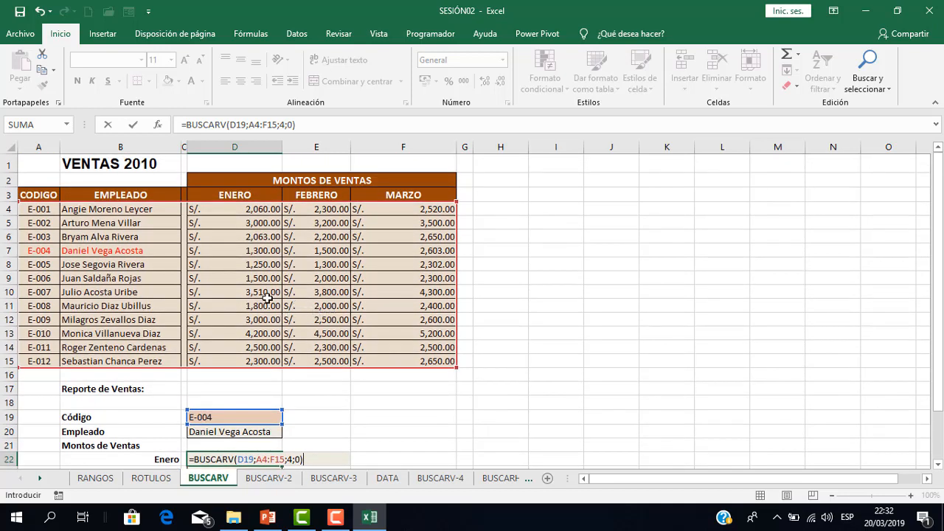
scroll(273, 298, "down", 1)
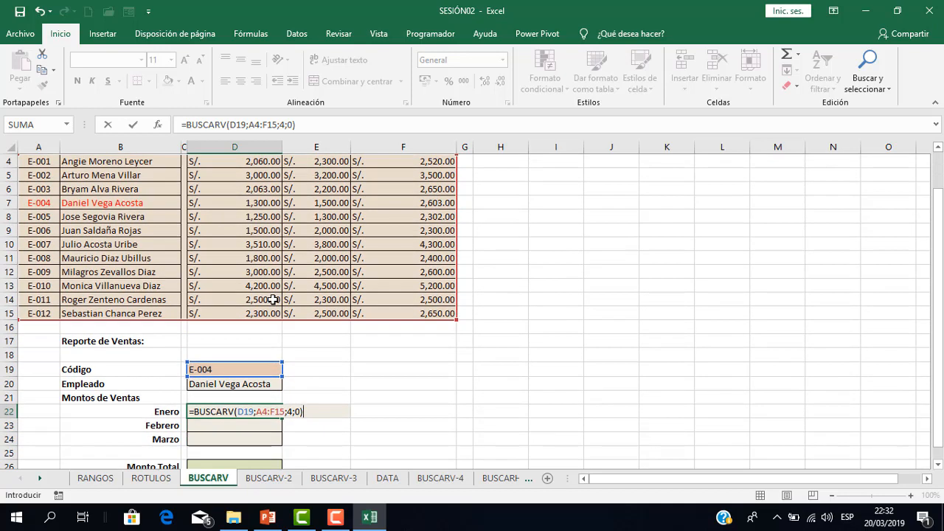
key("Return")
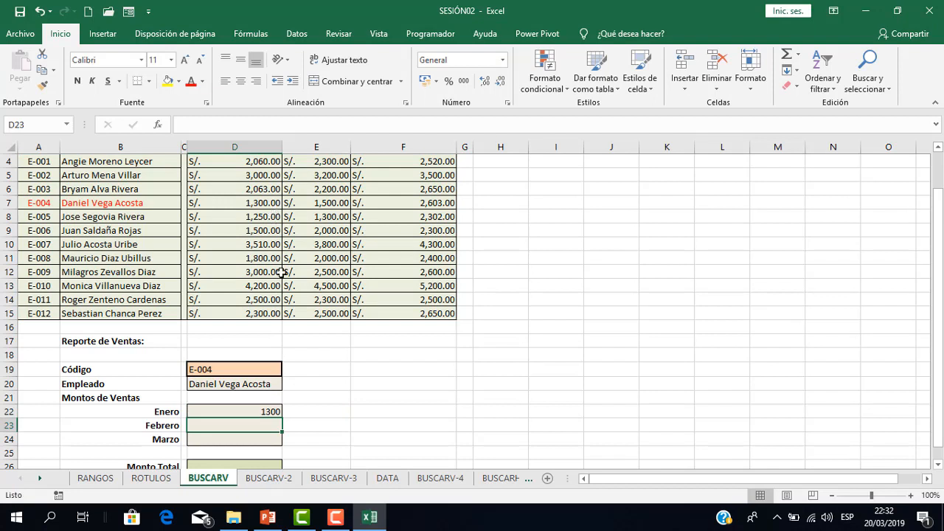
Enter =BUSCARV(D19;A4:F15;5;0) in Febrero cell D23 to look up the employee's February sales by code.
type("=")
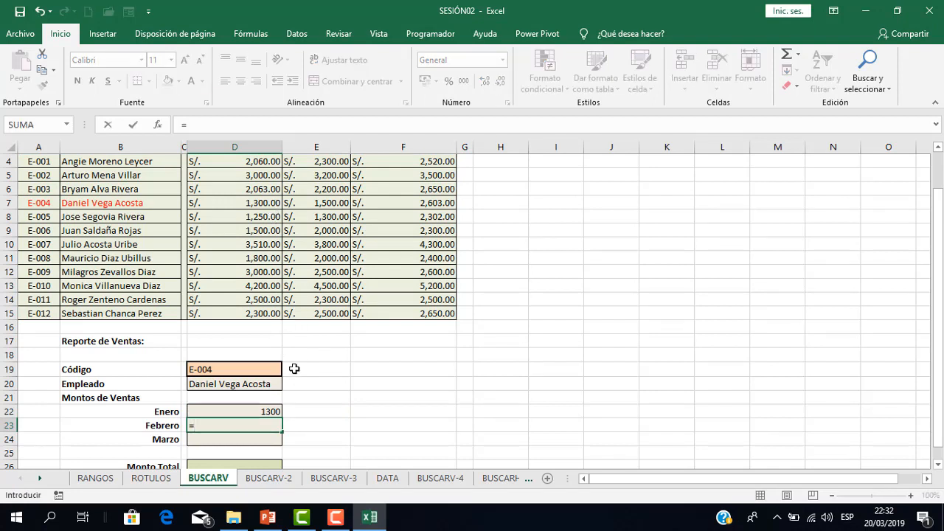
type("BUSCARV(")
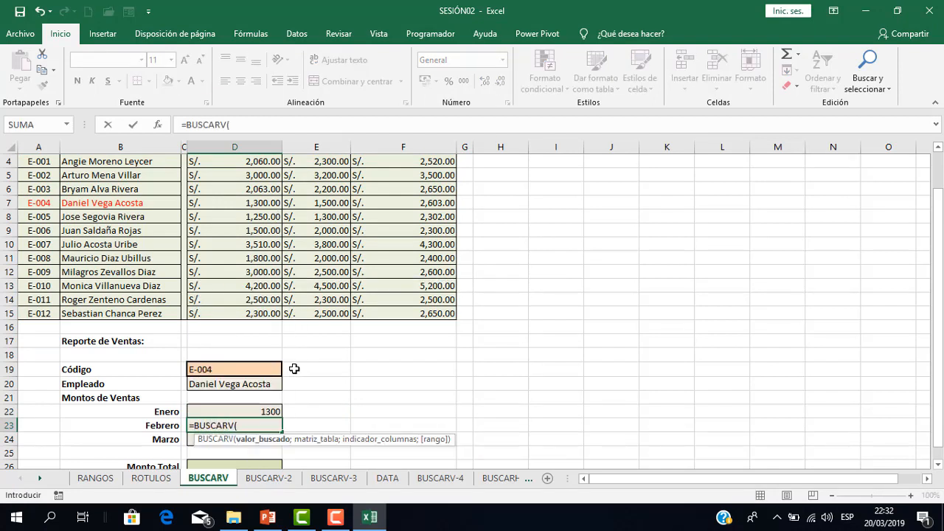
left_click(246, 367)
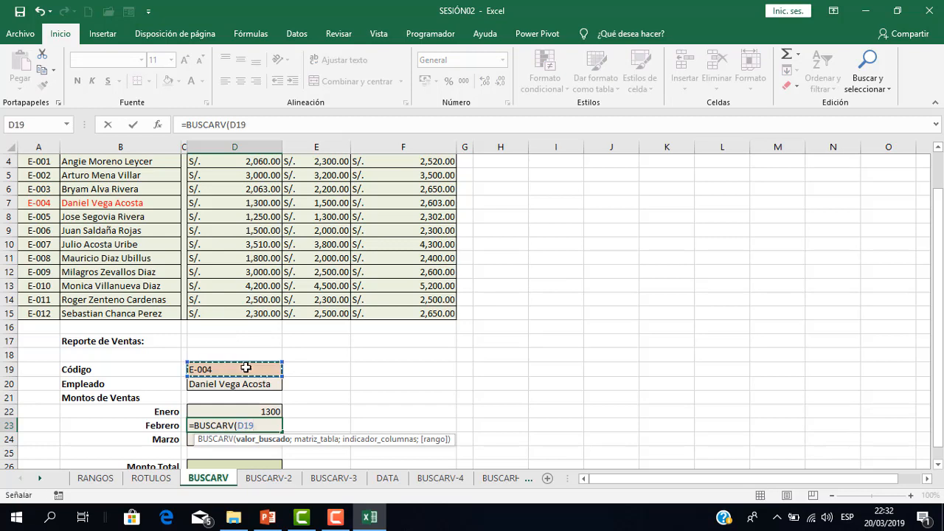
type(";")
scroll(206, 333, "up", 1)
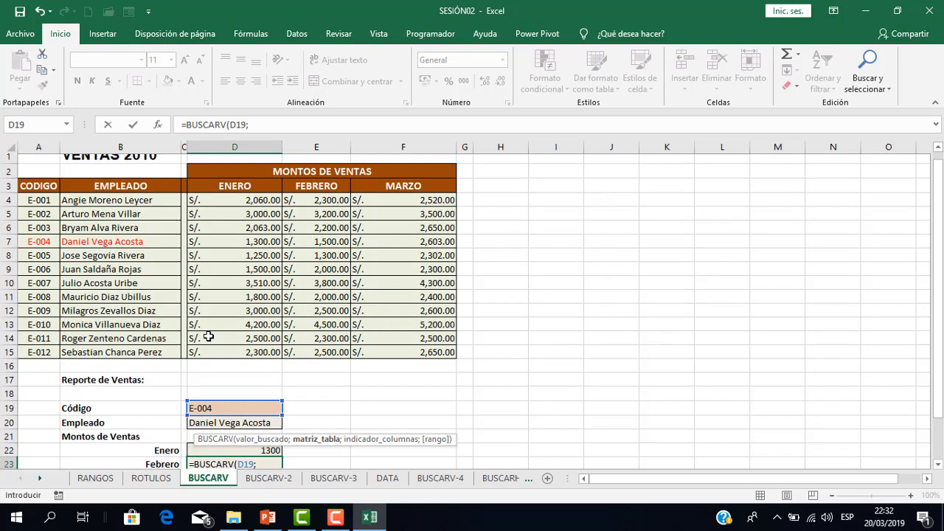
left_click_drag(57, 210, 446, 353)
type(";")
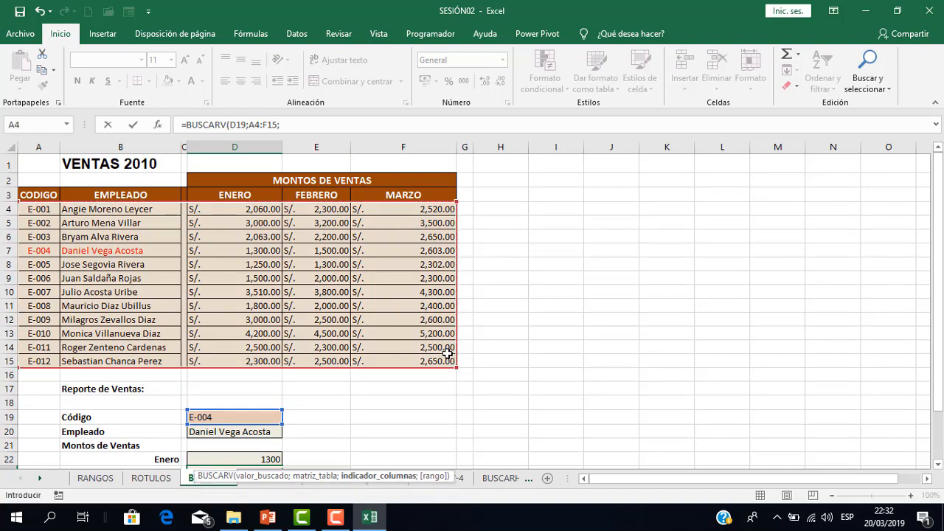
scroll(445, 346, "down", 1)
scroll(445, 347, "up", 1)
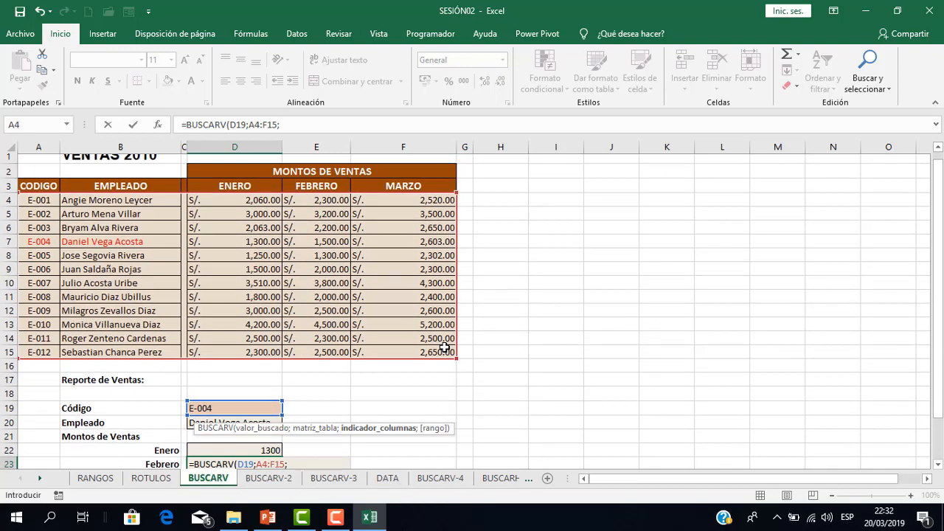
type("5;0")
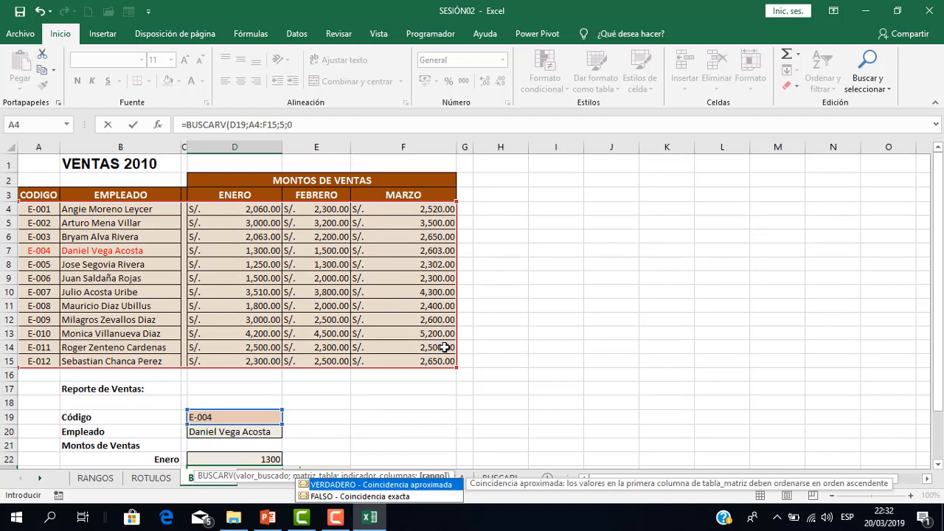
key("Return")
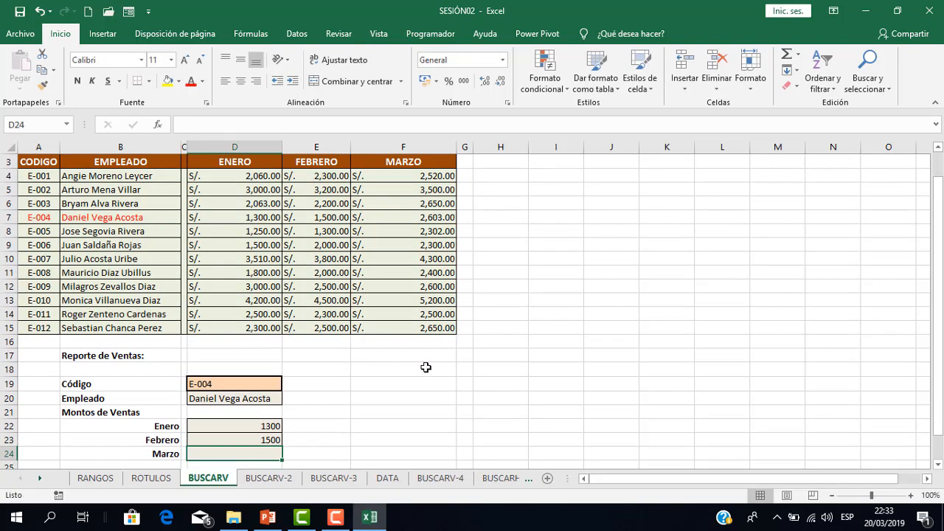
Begin a BUSCARV formula in Marzo cell D24 using code cell D19 and the table range A4:F15.
scroll(426, 367, "down", 1)
type("=BUSCA")
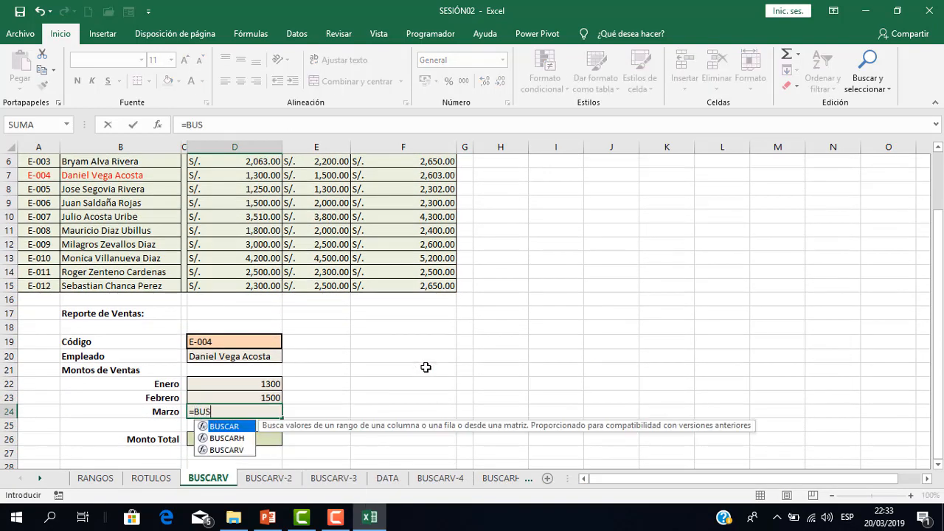
double_click(243, 449)
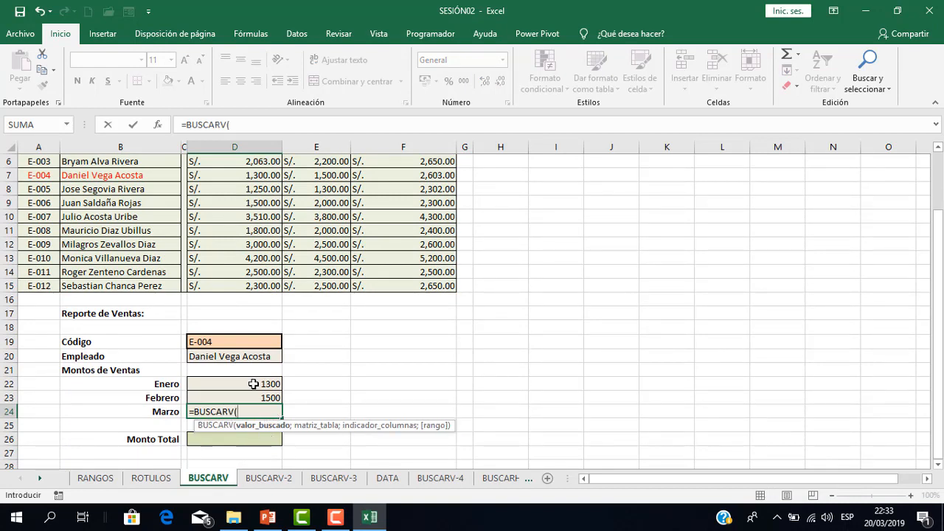
left_click(228, 342)
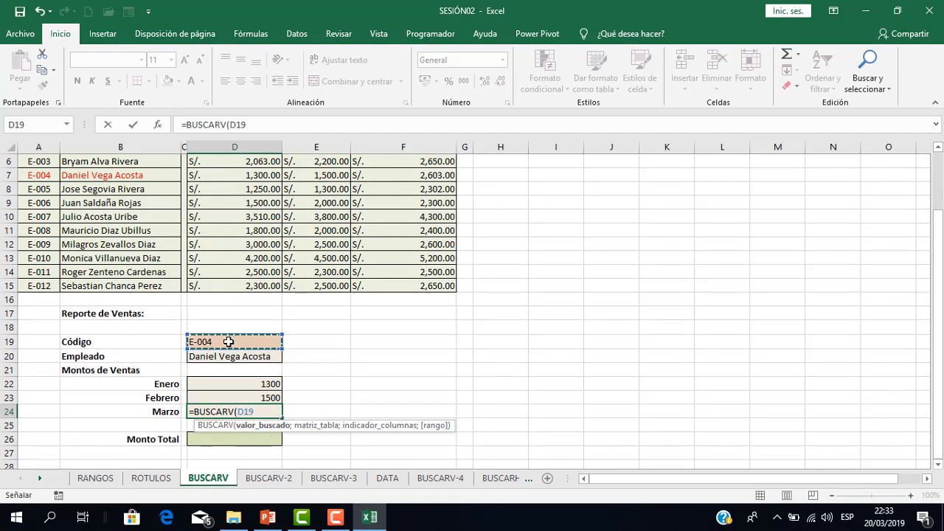
type(";")
scroll(244, 310, "up", 2)
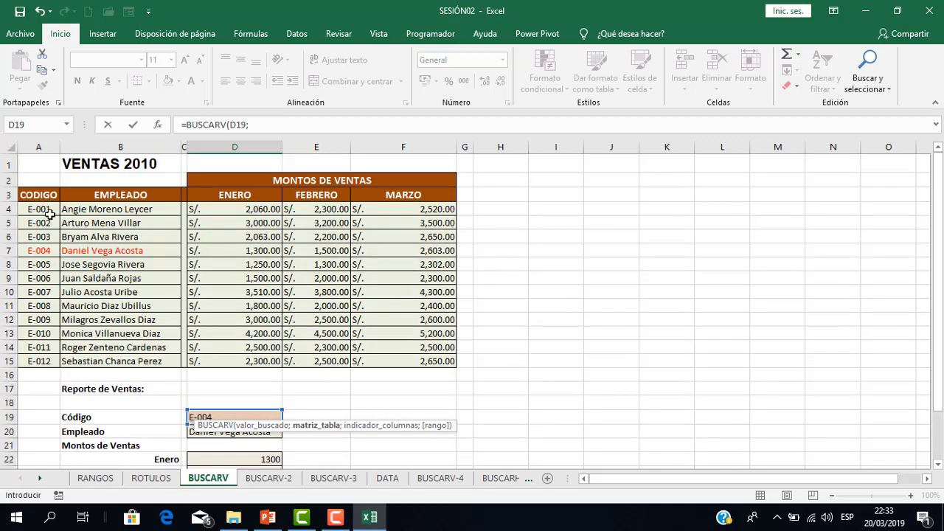
left_click_drag(42, 209, 402, 362)
scroll(386, 346, "down", 3)
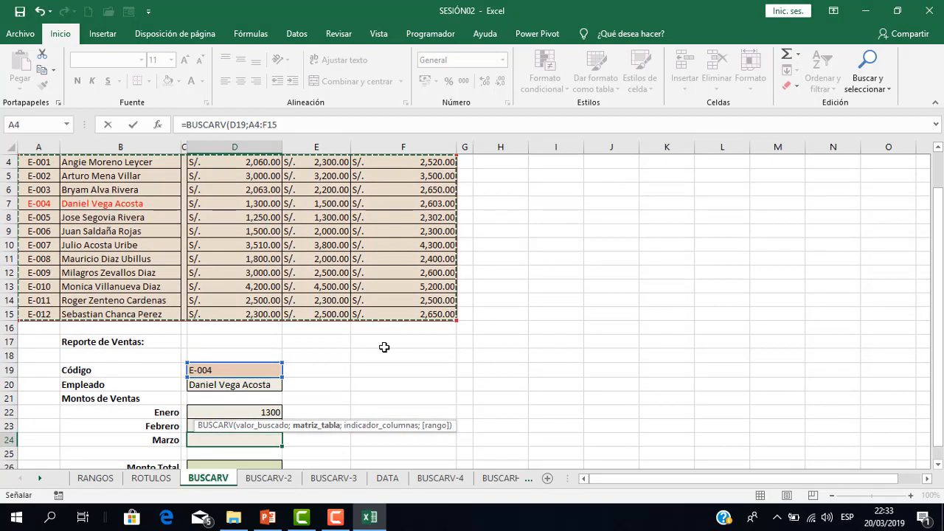
type(";")
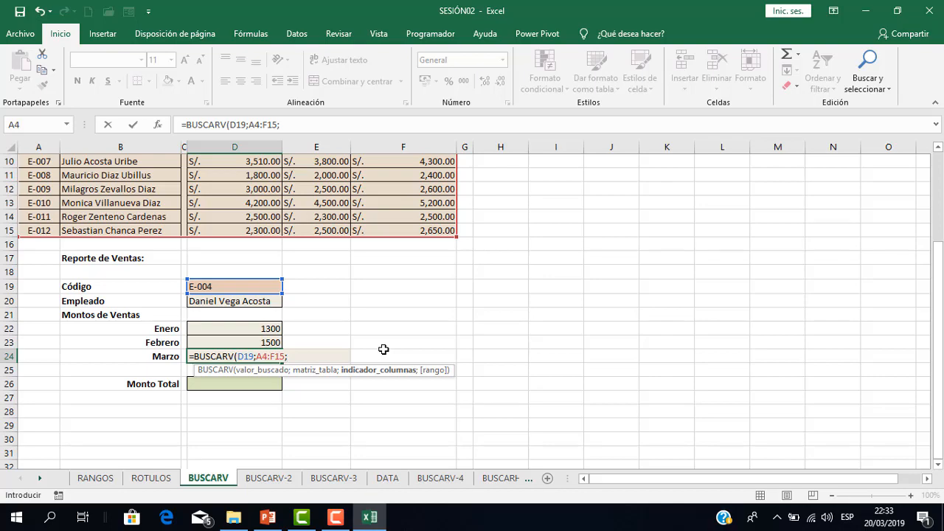
Complete the Marzo formula in D24 with column index 6 and 0 for an exact match.
scroll(383, 349, "up", 1)
scroll(383, 348, "up", 1)
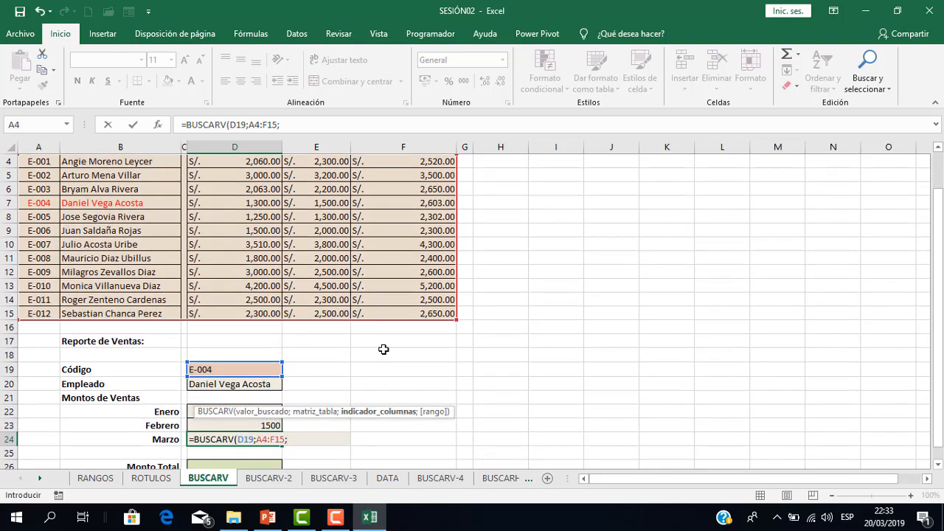
type("6")
scroll(239, 271, "up", 1)
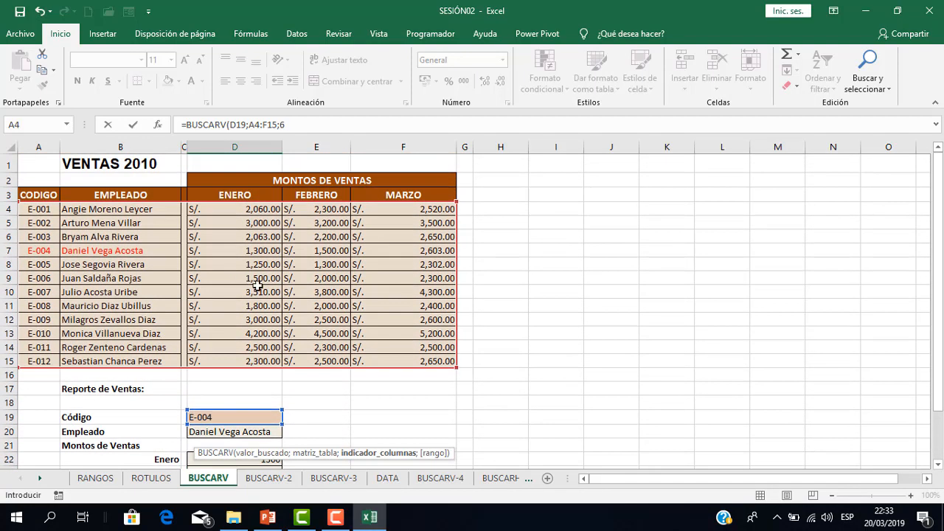
scroll(336, 285, "down", 2)
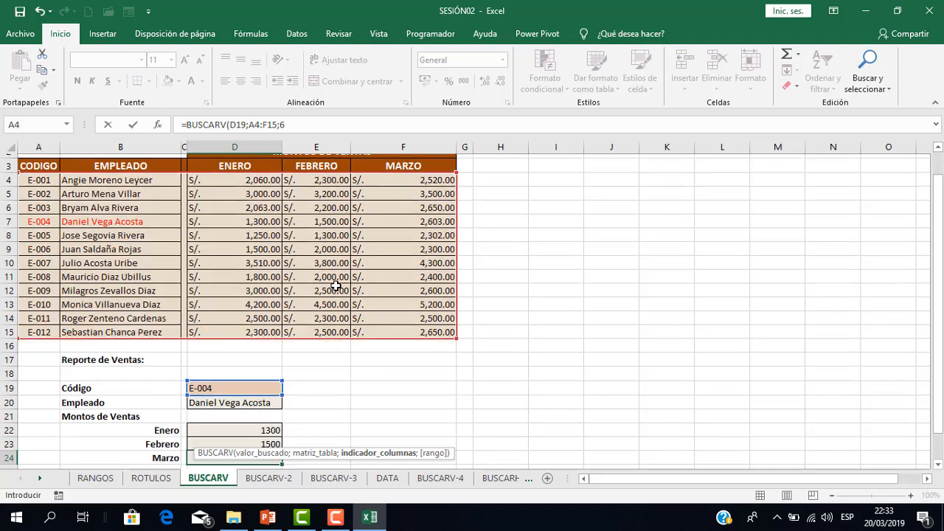
type(";0")
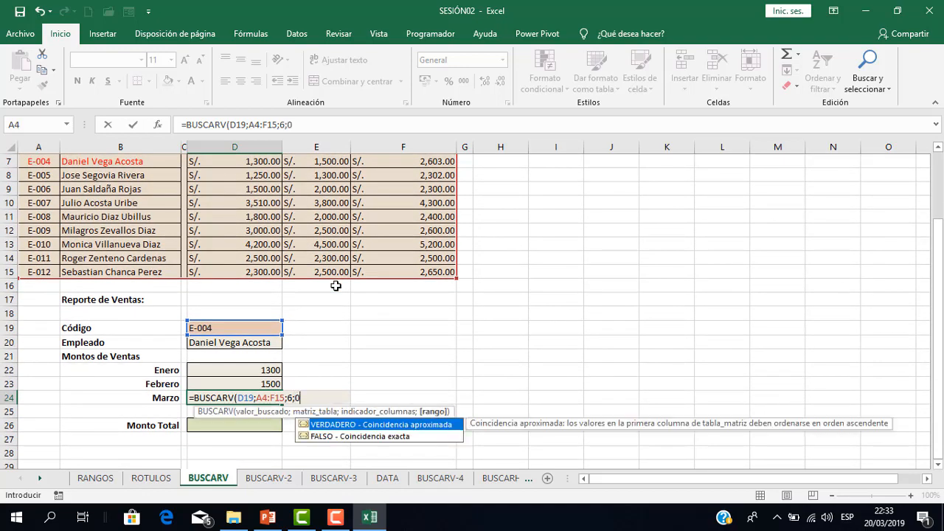
type(")")
key("Return")
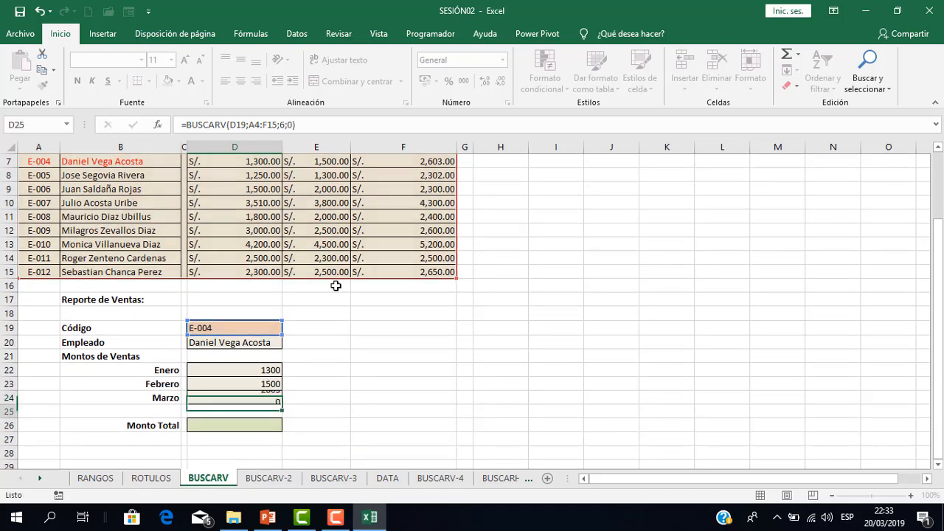
Enter =SUMA(D22:D24) in Monto Total cell D26 to add up the three monthly sales.
scroll(240, 363, "down", 1)
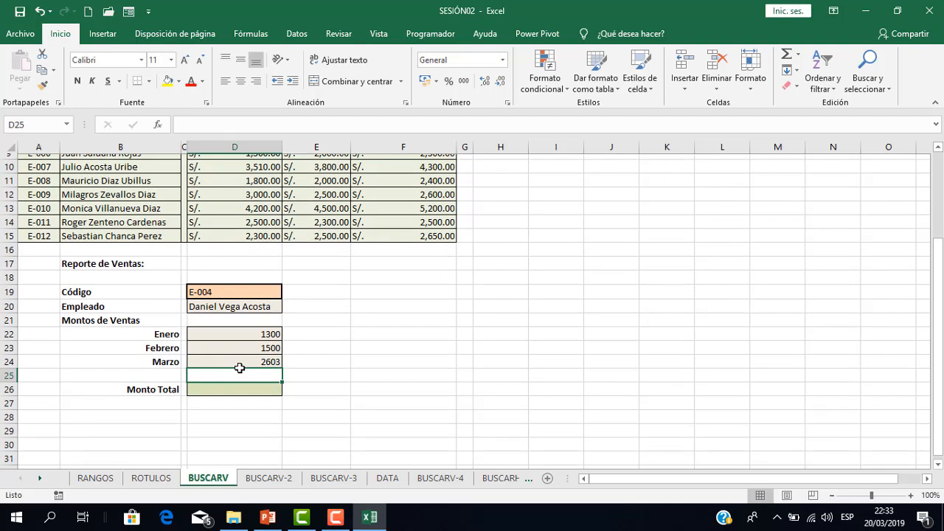
left_click(256, 385)
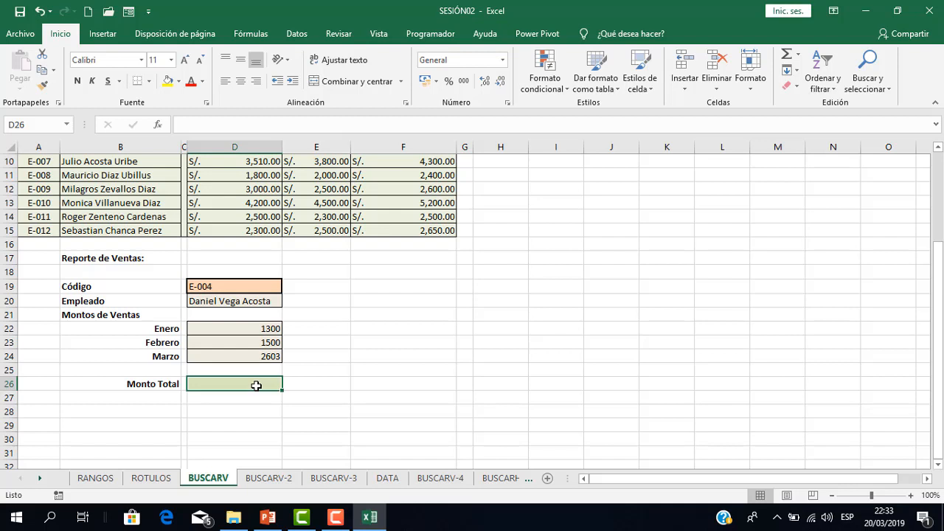
type("=SUMA(")
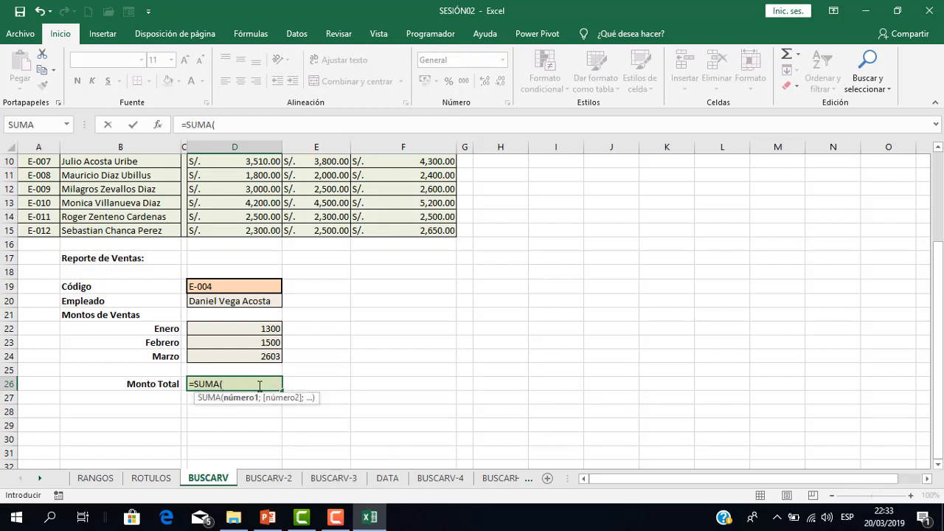
left_click_drag(267, 328, 266, 356)
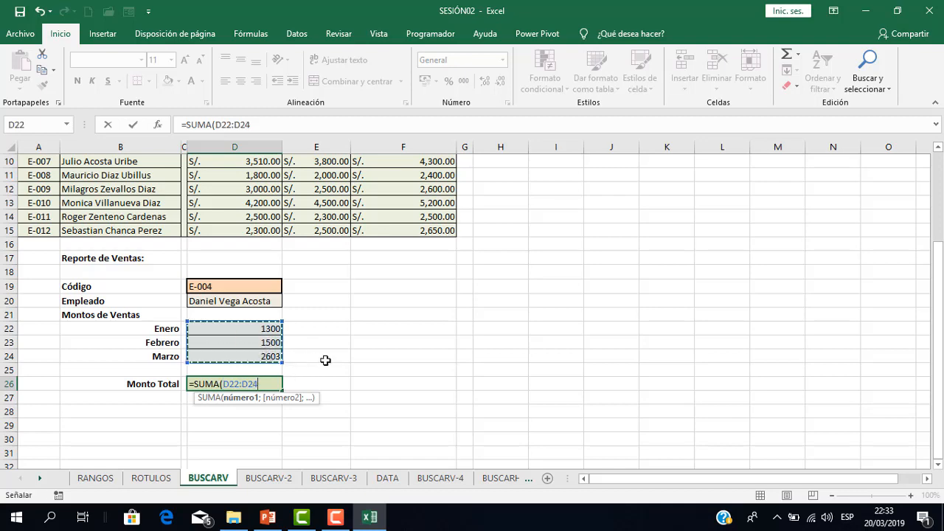
type(")")
key("Return")
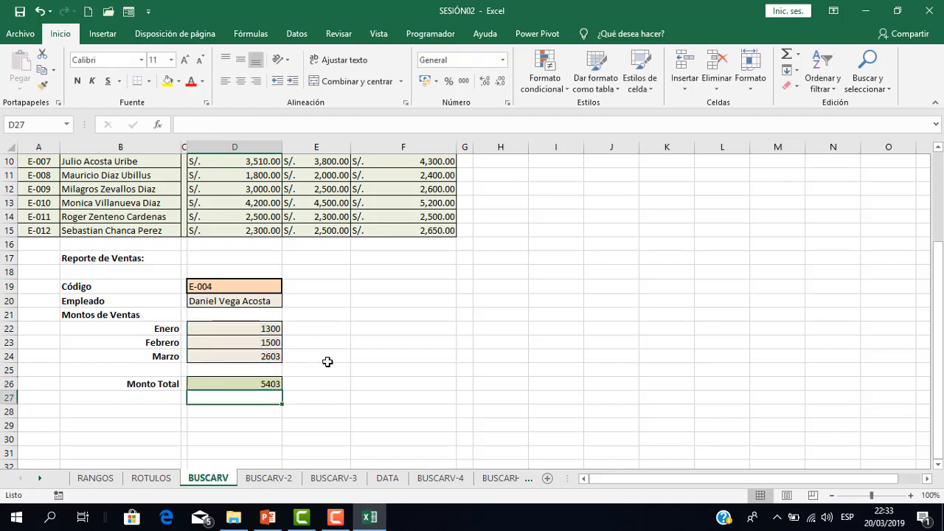
Apply the accounting number format with the S/ currency symbol to the monthly sales in D22:D24.
scroll(327, 361, "up", 1)
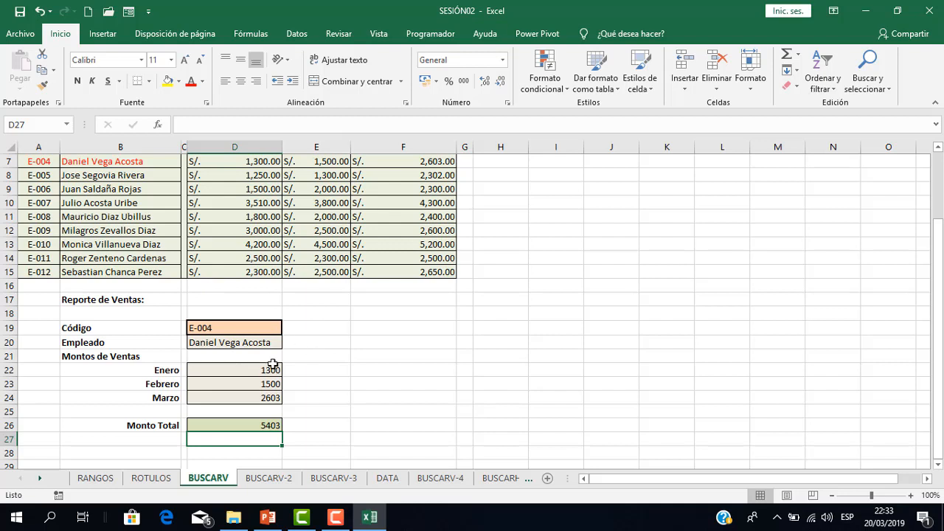
left_click_drag(270, 369, 273, 398)
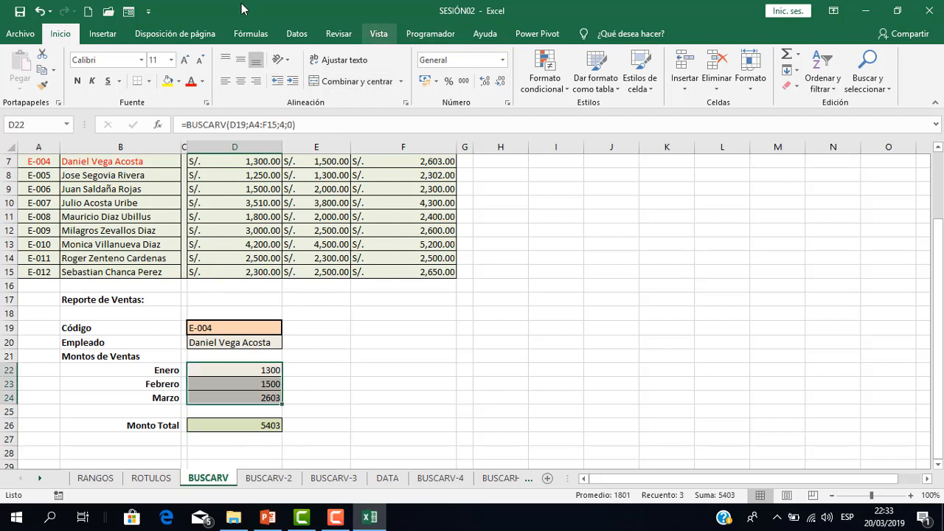
left_click(436, 81)
left_click(460, 99)
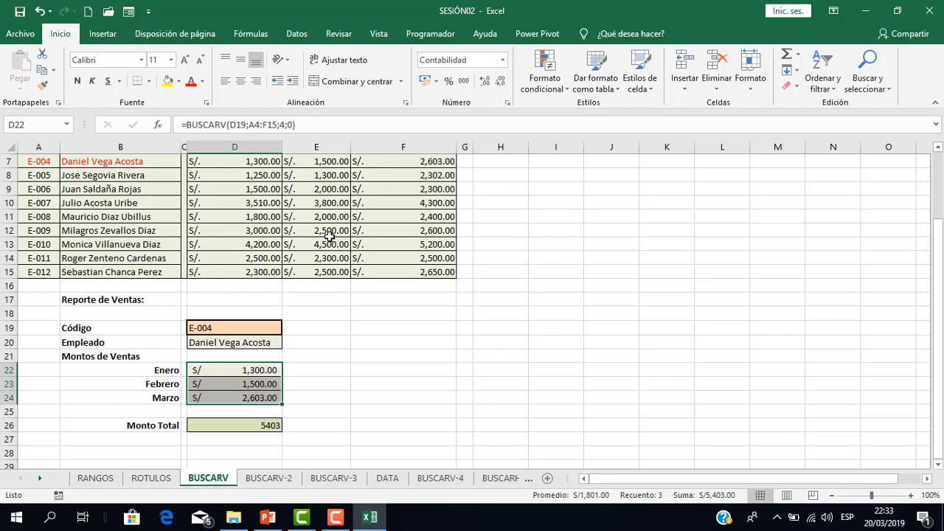
Apply the S/ accounting number format to Monto Total cell D26 and deselect it.
scroll(329, 240, "down", 2)
left_click(262, 339)
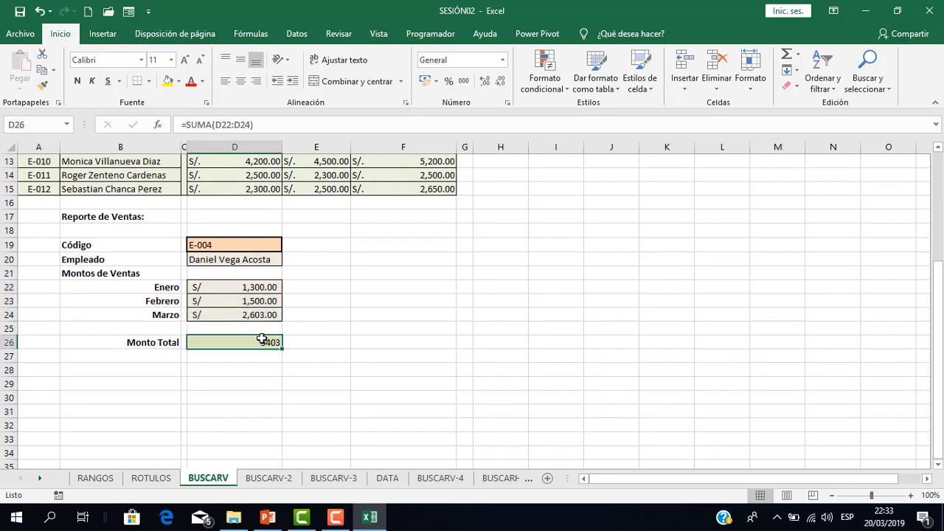
left_click(436, 81)
left_click(442, 100)
left_click(371, 258)
scroll(354, 270, "up", 1)
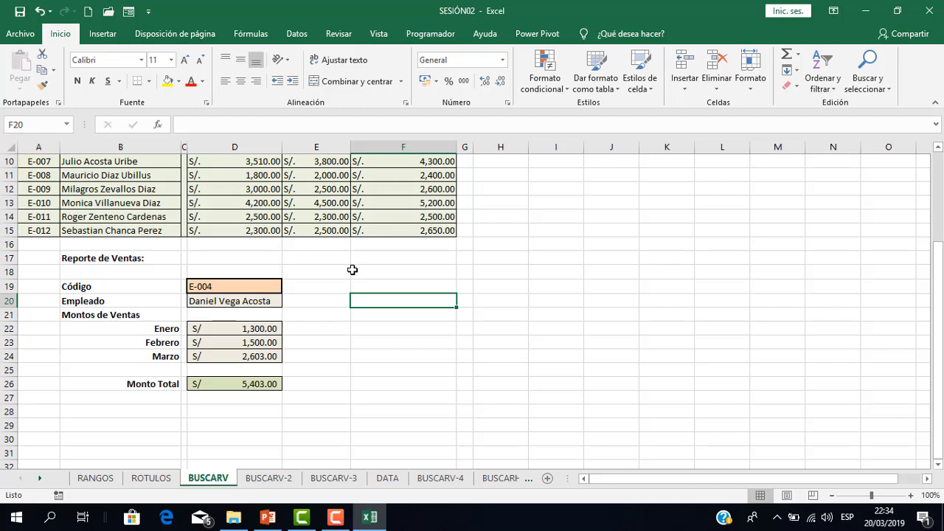
left_click(394, 343)
scroll(346, 272, "up", 2)
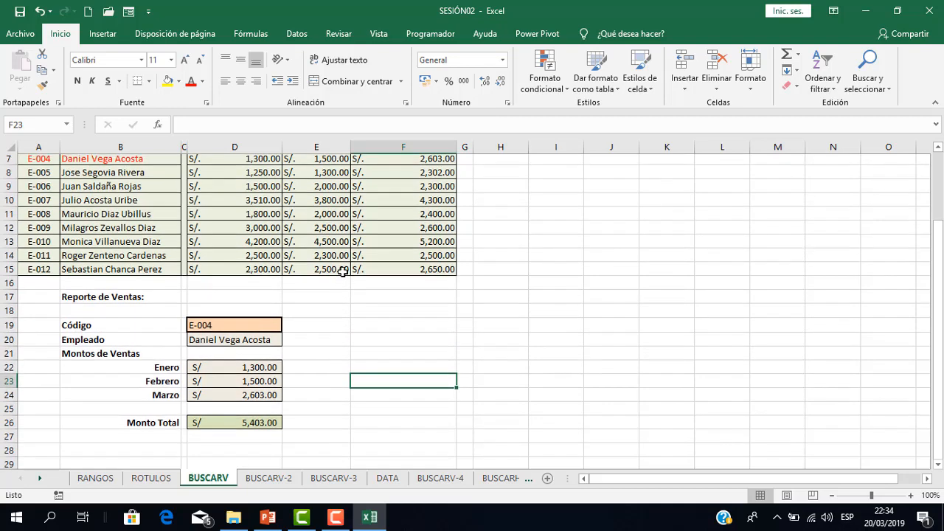
scroll(343, 273, "down", 1)
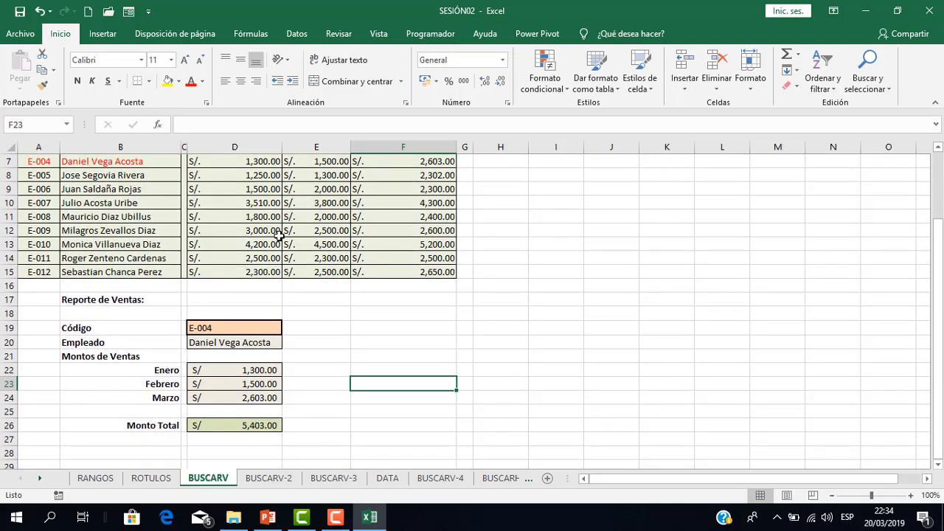
scroll(349, 288, "up", 1)
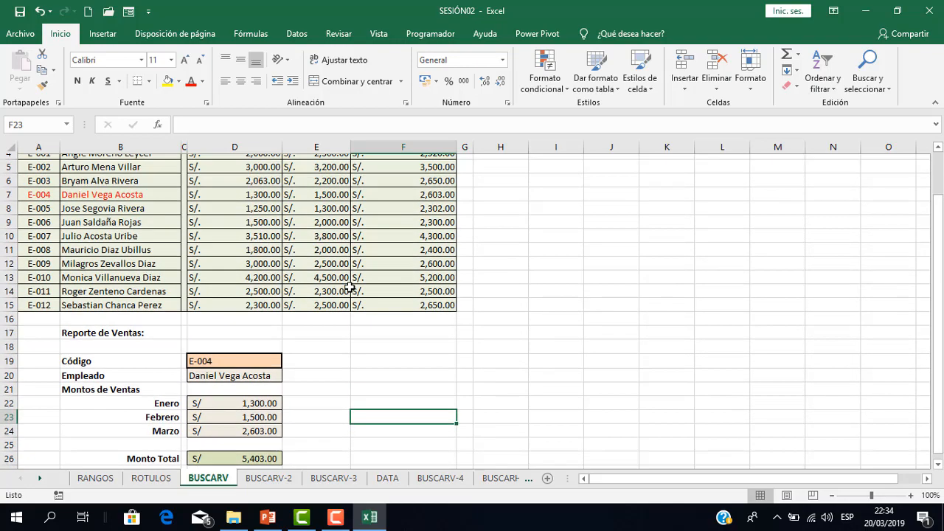
scroll(349, 287, "down", 1)
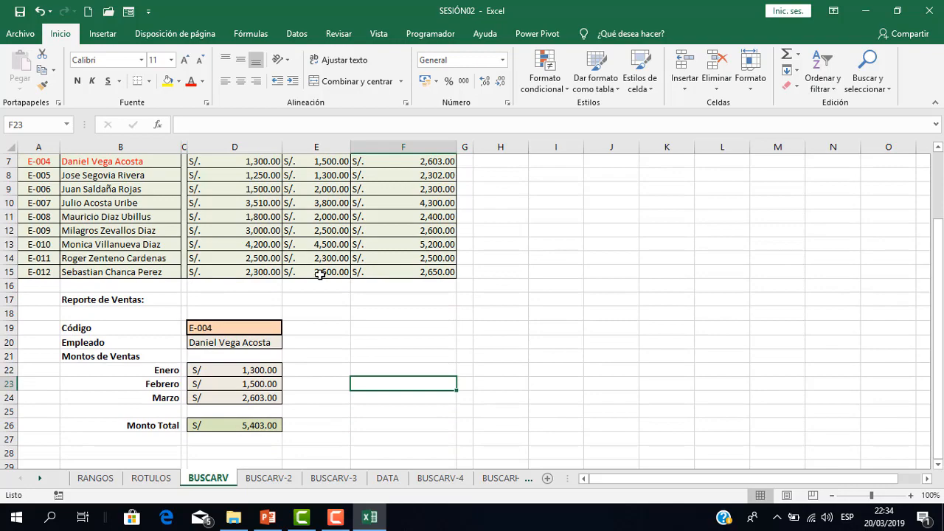
Open the BUSCARV-2 sheet at its category bonus table and employee salary table.
left_click(269, 478)
scroll(317, 360, "down", 1)
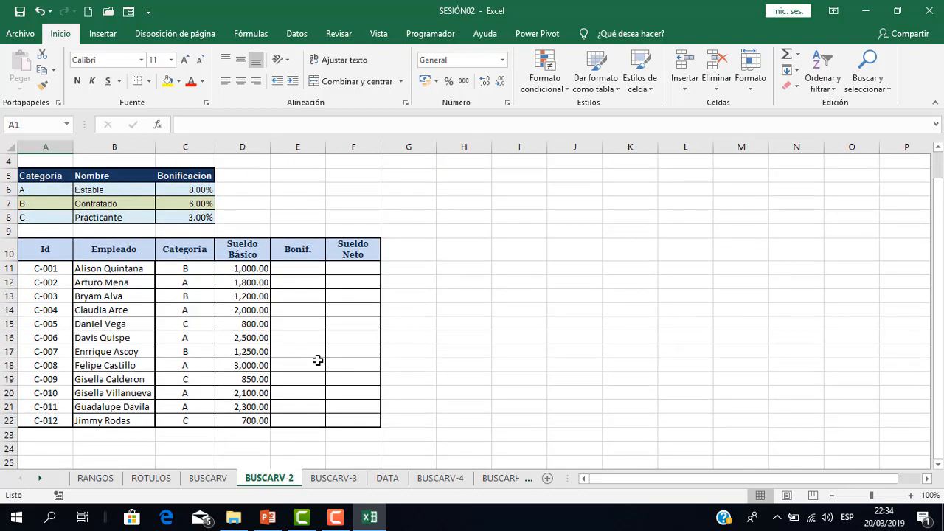
scroll(293, 311, "up", 1, "ctrl")
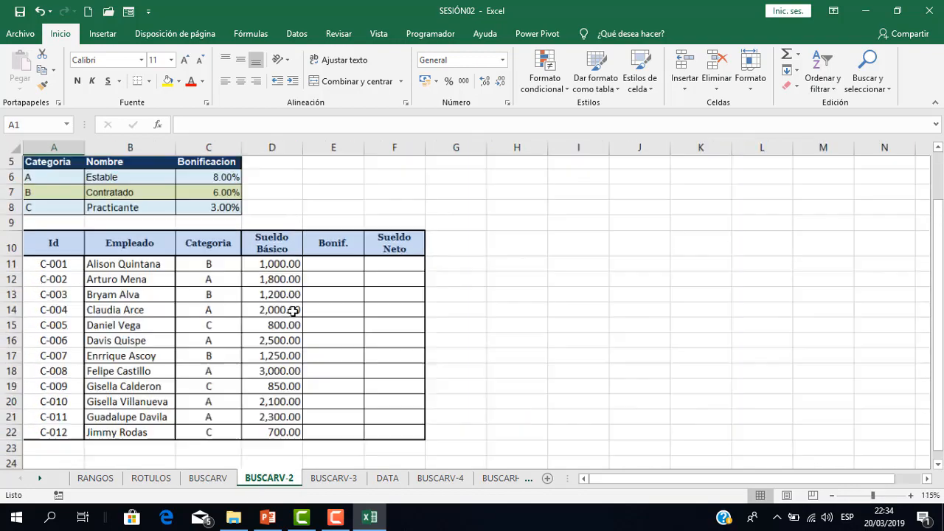
Enter =BUSCARV(C11;$A$6:$C$8;3;0) in Bonif. cell E11 to look up the bonus rate for the employee's category.
scroll(293, 311, "up", 1)
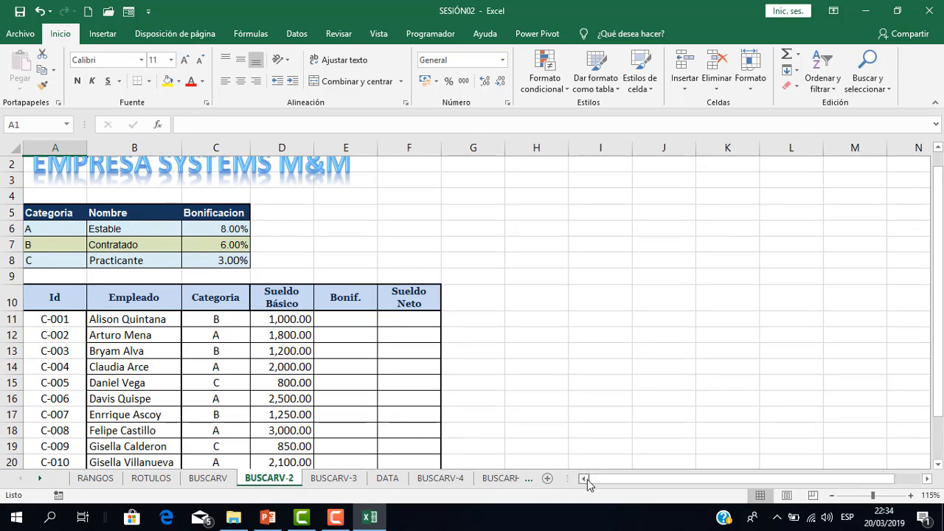
scroll(356, 379, "down", 1)
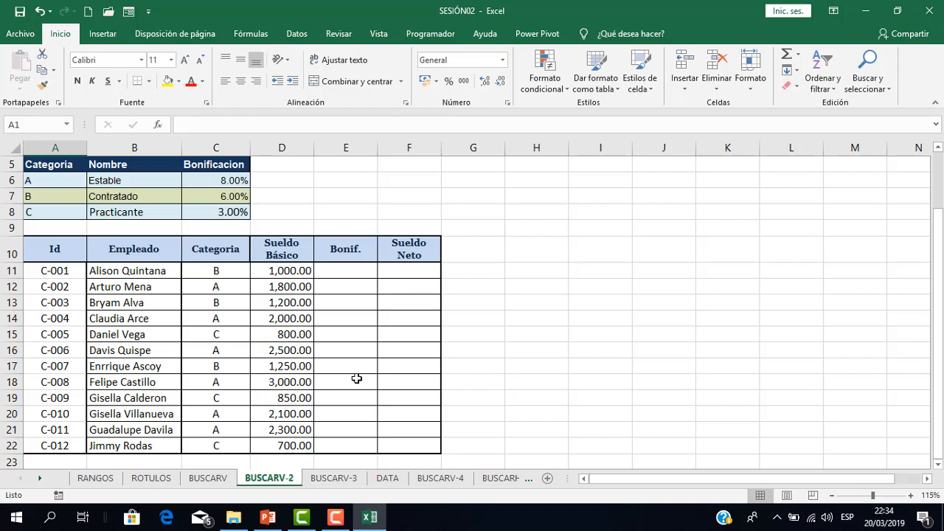
left_click(349, 274)
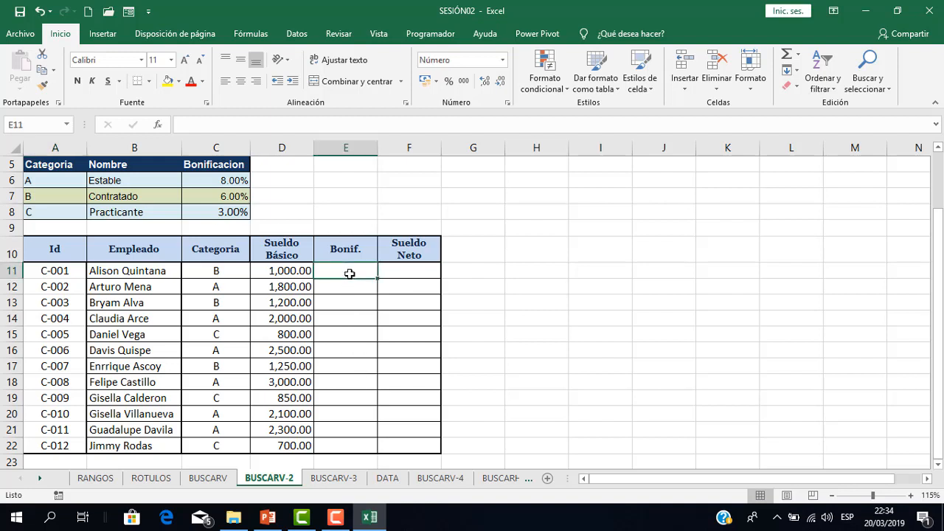
type("=BUS")
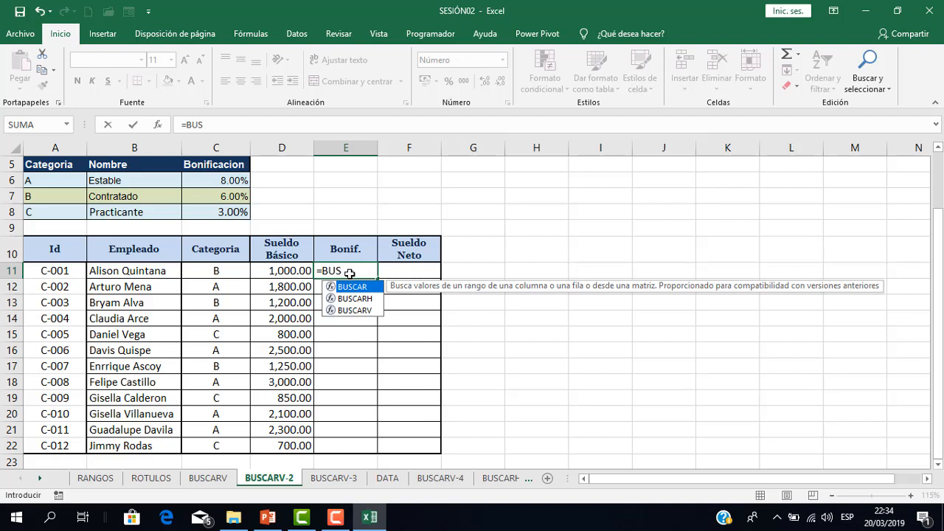
double_click(369, 310)
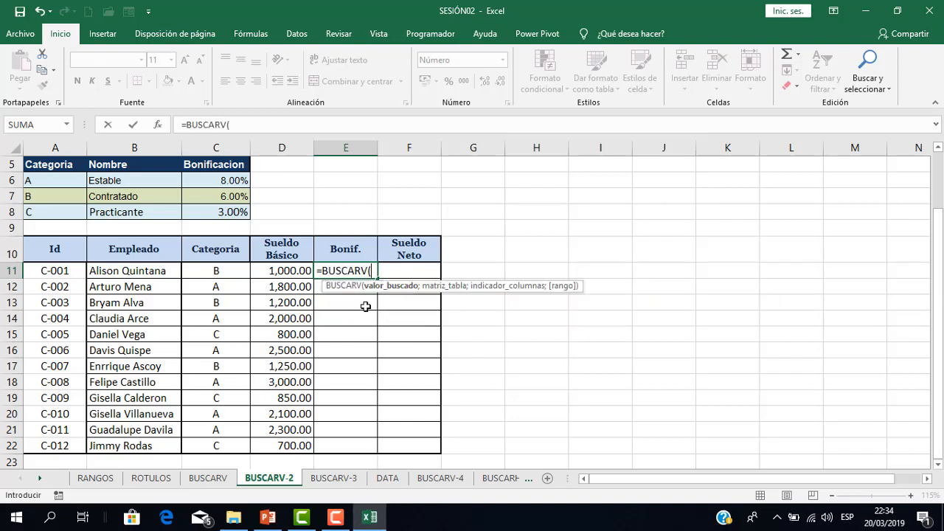
left_click(216, 270)
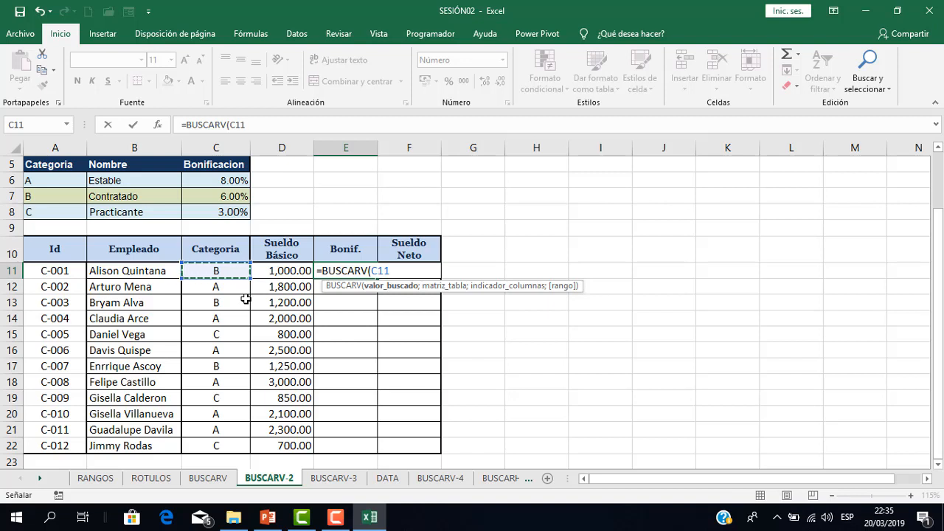
type(";")
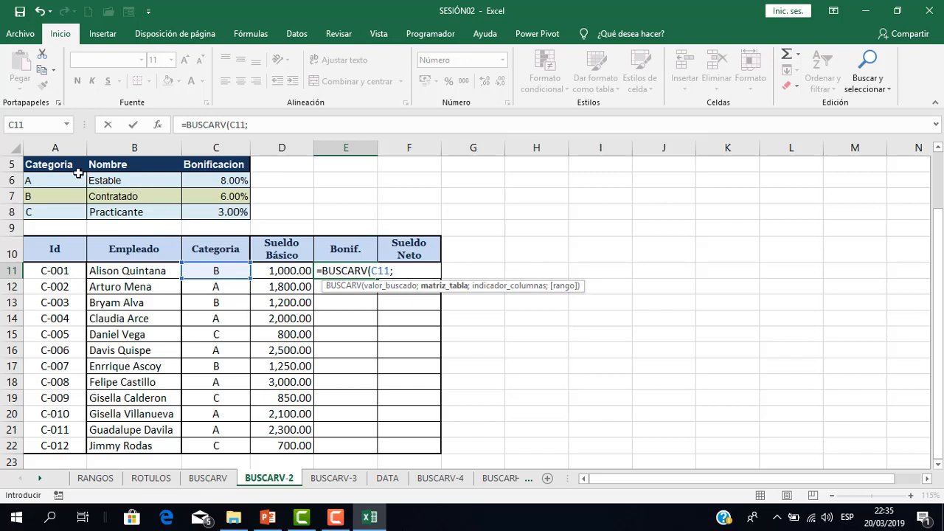
left_click_drag(70, 180, 195, 213)
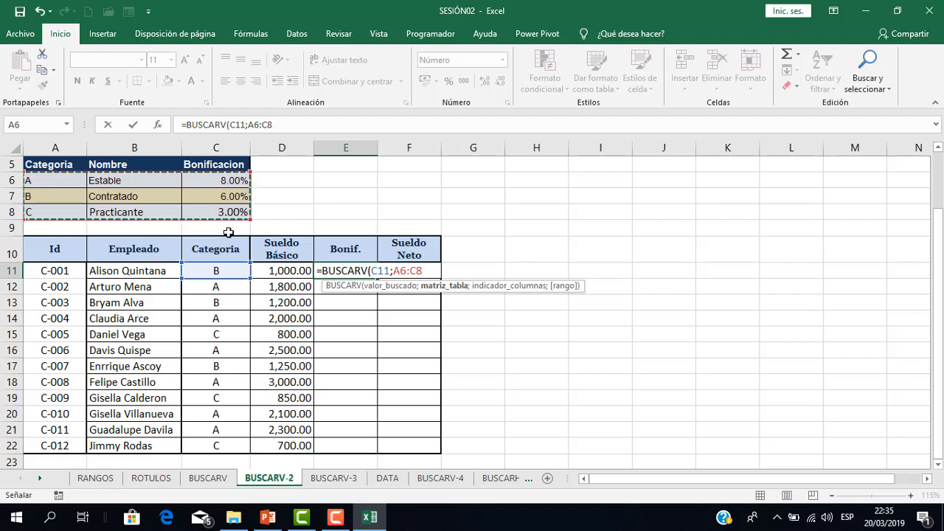
key("F4")
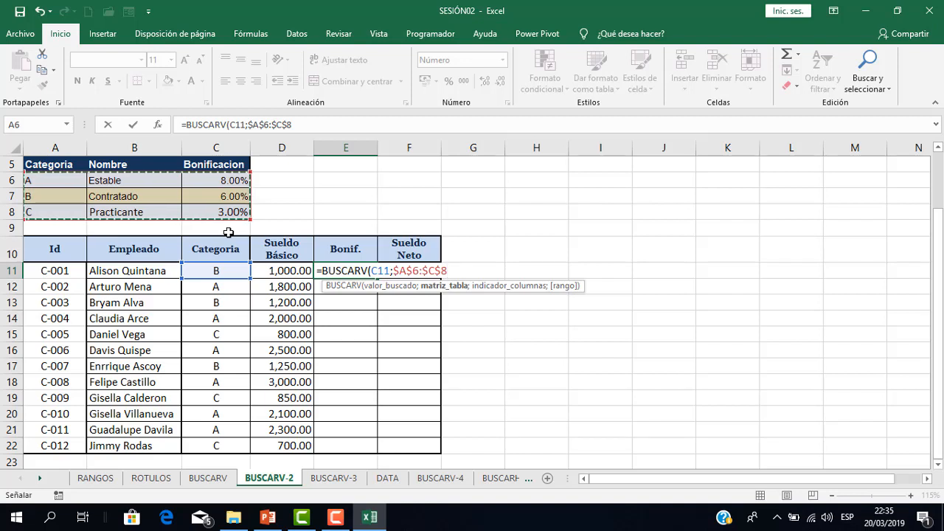
type(";")
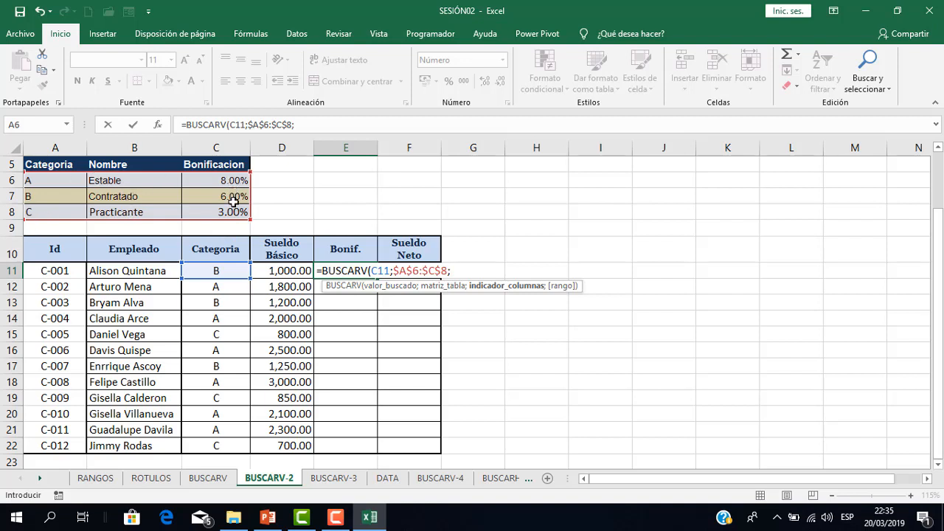
type("3;")
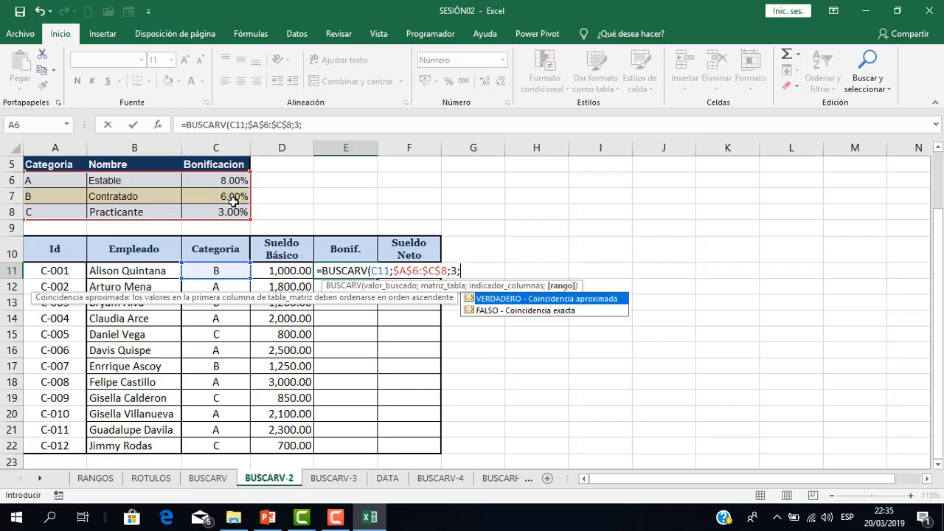
type("0)")
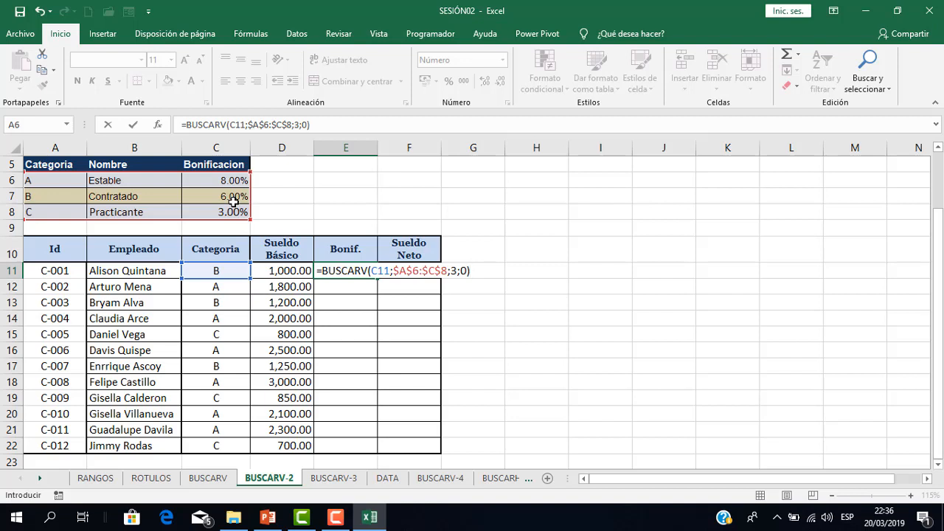
key("Return")
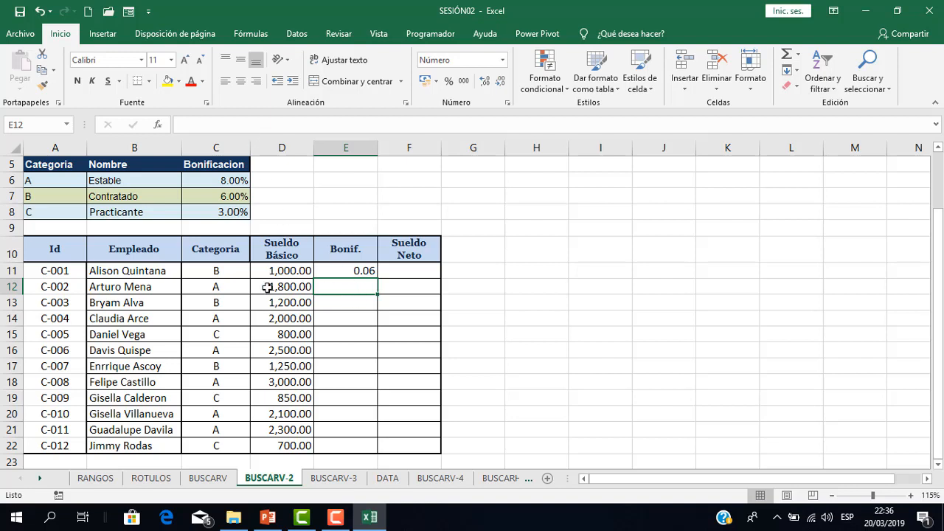
Copy the bonus rate lookup from E11 down through E22.
left_click(362, 272)
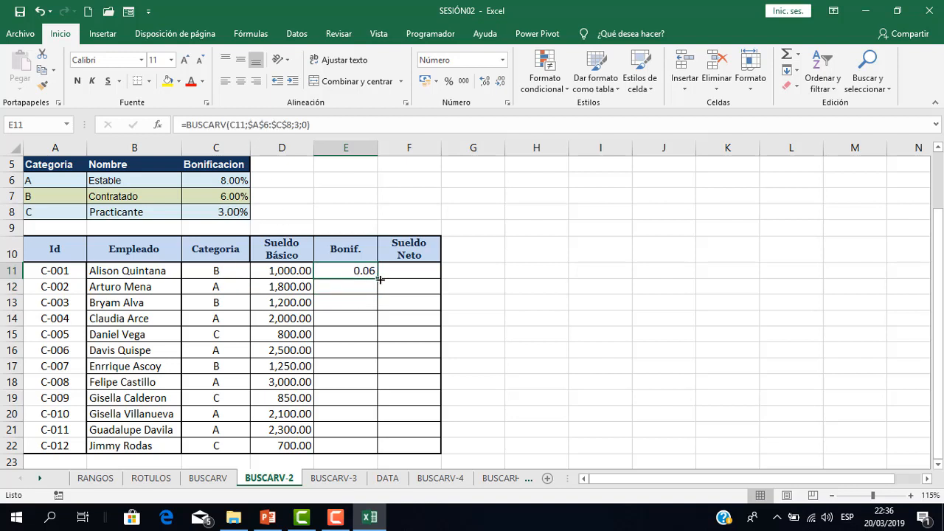
left_click_drag(380, 279, 336, 451)
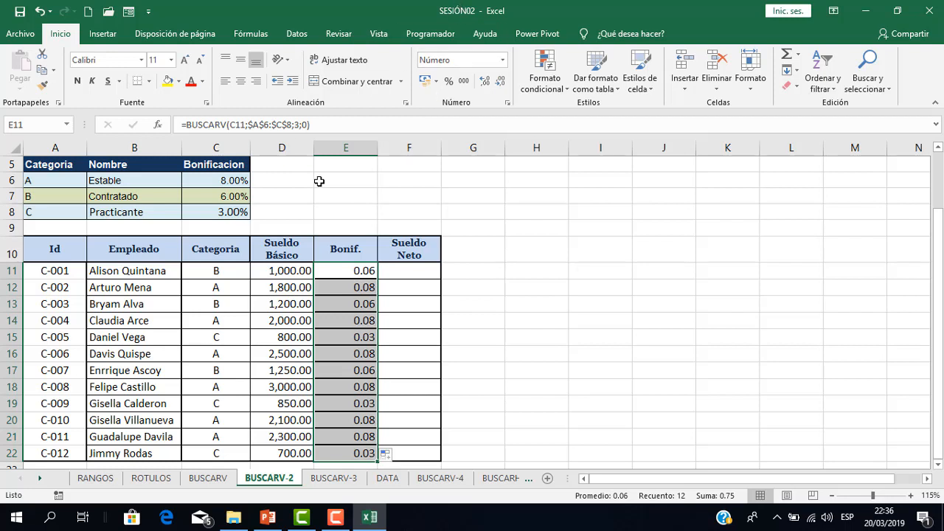
left_click(358, 271)
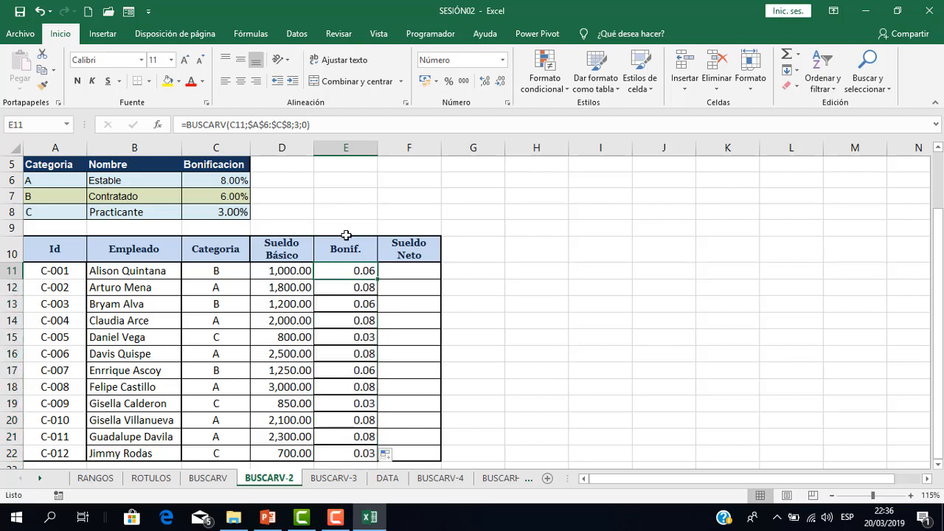
Multiply the lookup in E11 by the basic salary in D11 and copy the revised formula down through E22.
double_click(365, 270)
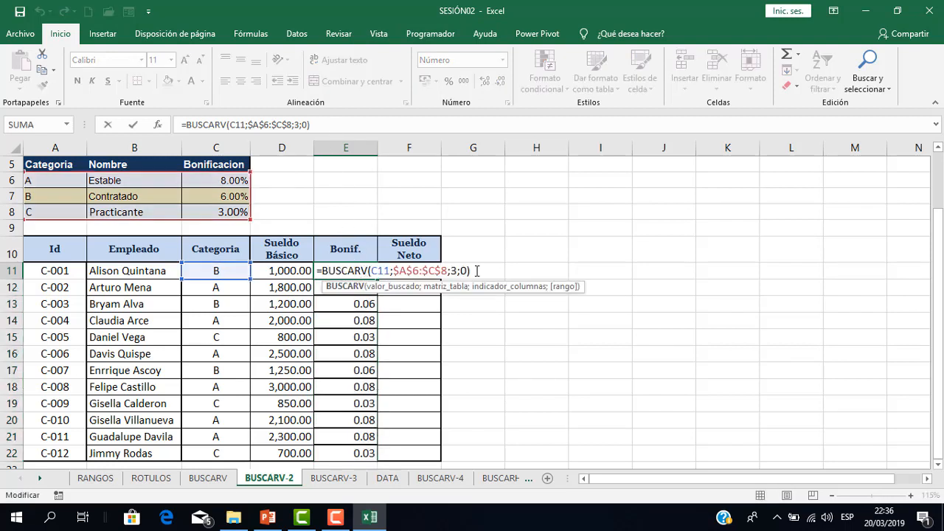
type("*")
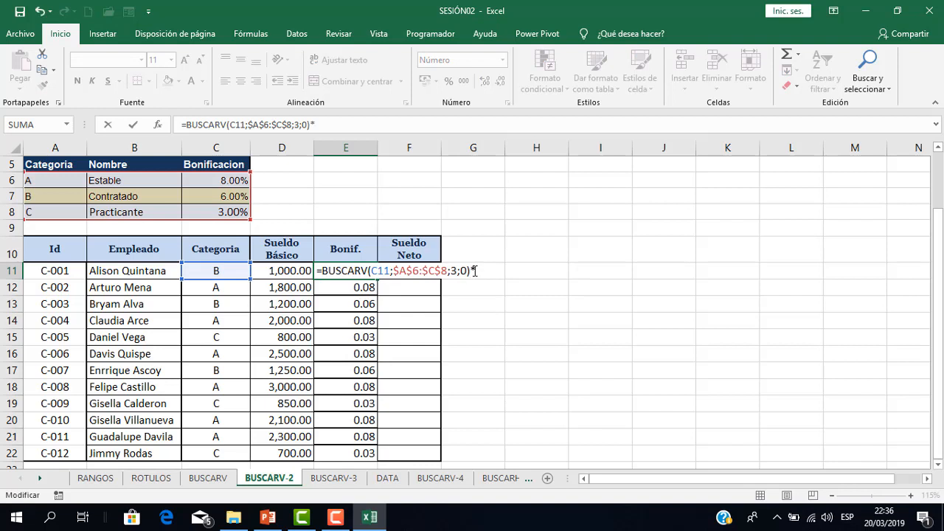
left_click(292, 271)
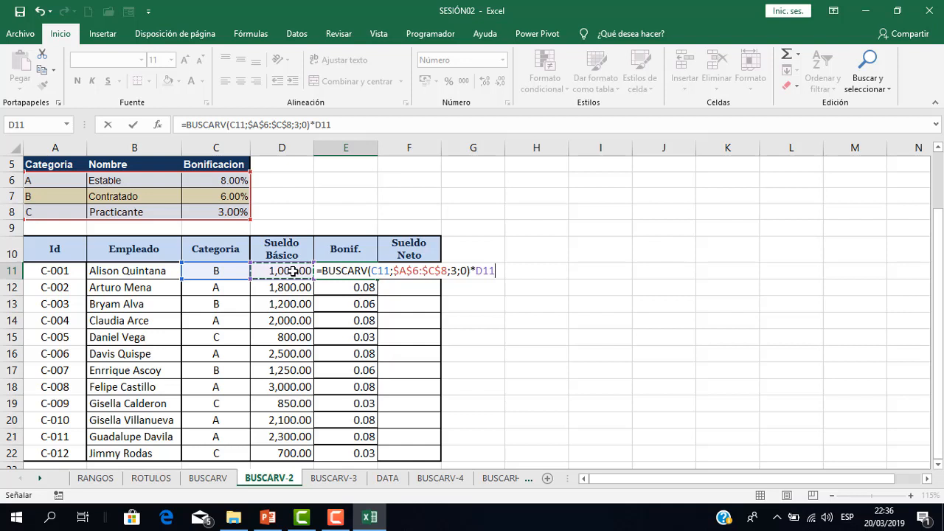
key("Return")
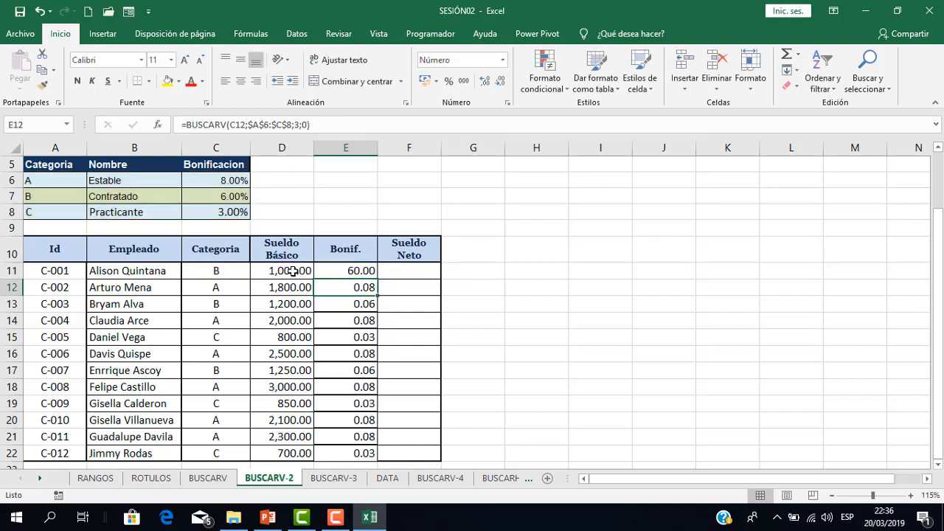
left_click(354, 270)
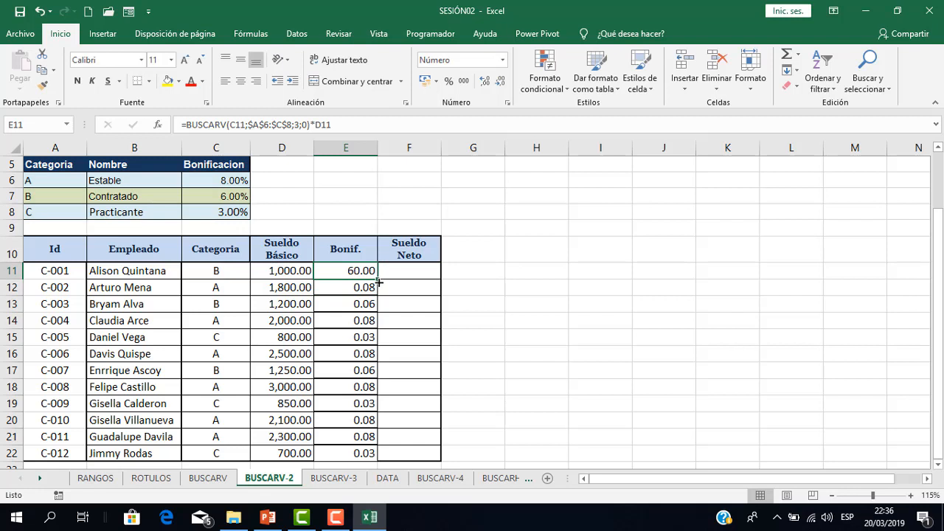
left_click_drag(378, 281, 376, 452)
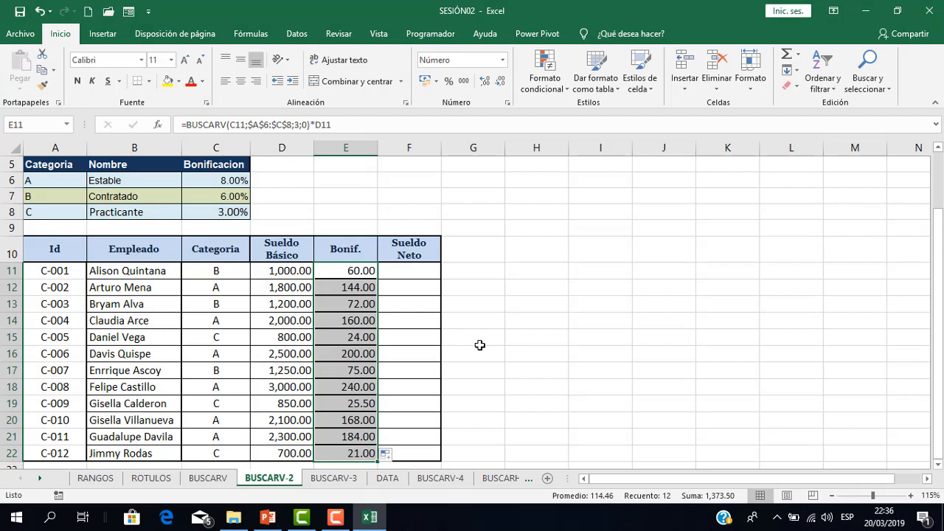
double_click(364, 272)
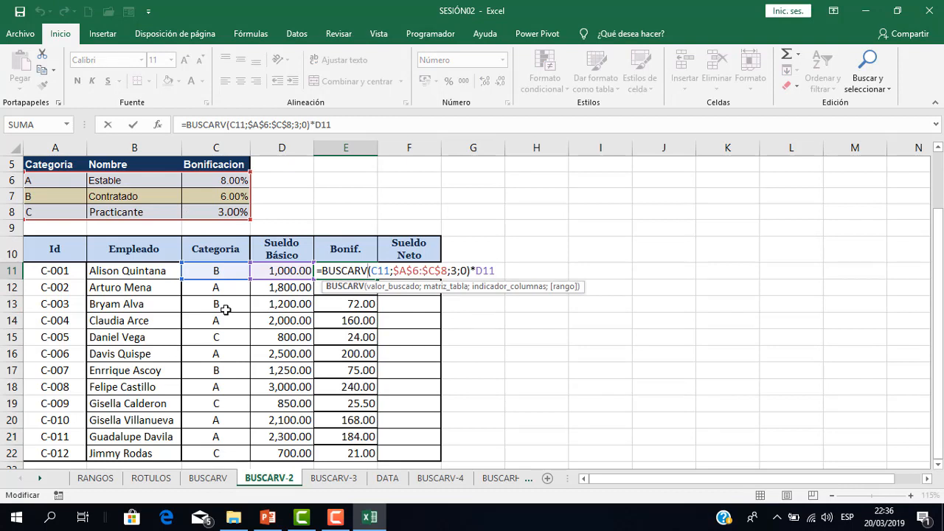
key("Return")
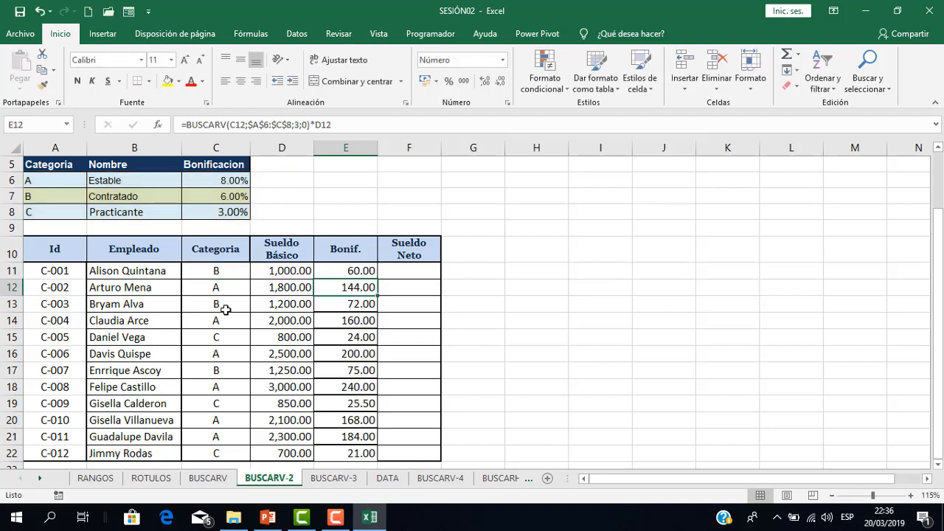
left_click(409, 269)
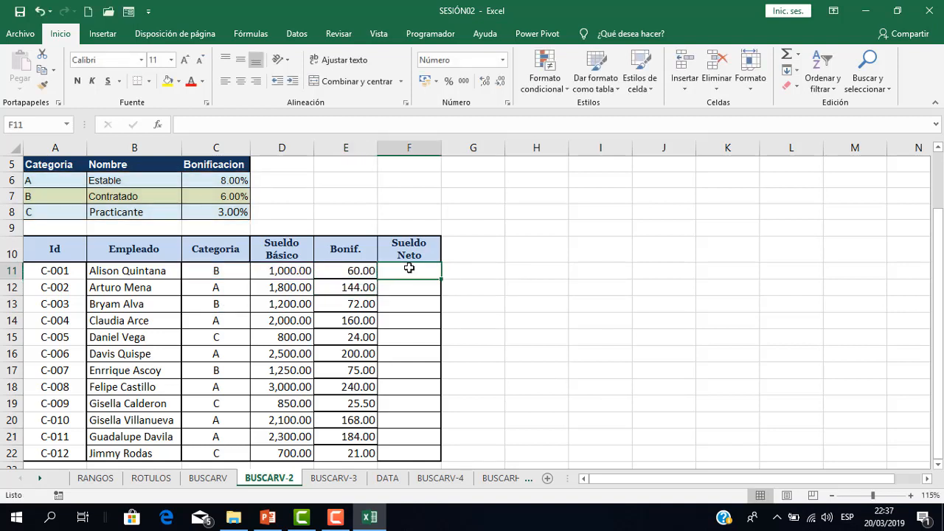
type("=")
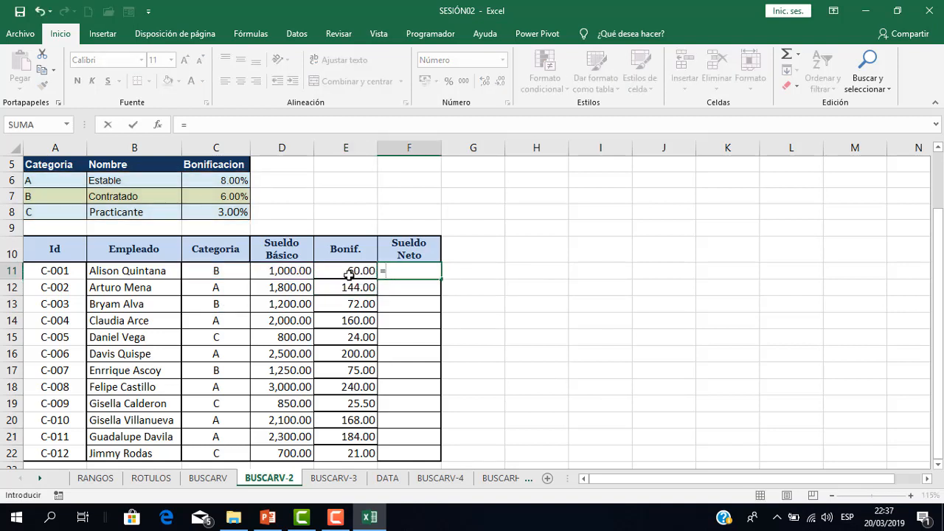
left_click(303, 267)
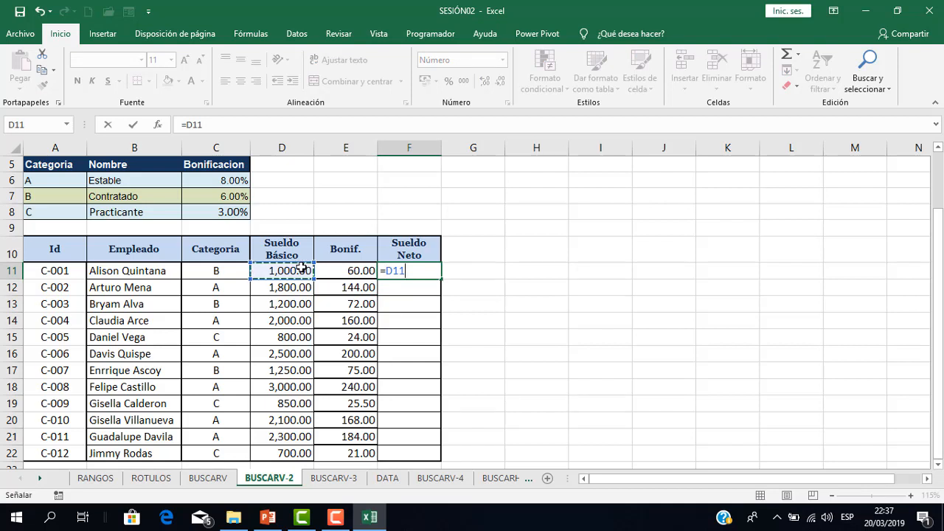
type("+")
left_click(337, 268)
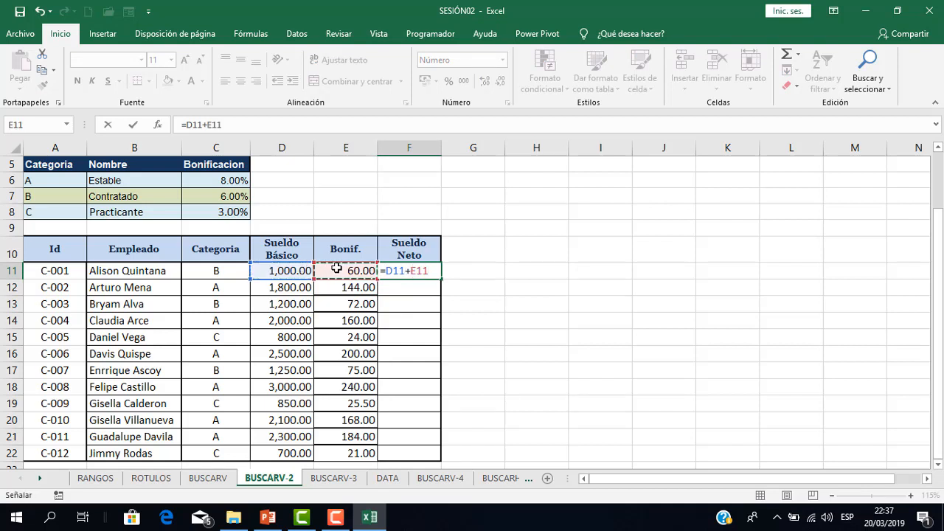
key("BackSpace")
key("BackSpace")
key("BackSpace")
key("BackSpace")
key("BackSpace")
key("BackSpace")
key("BackSpace")
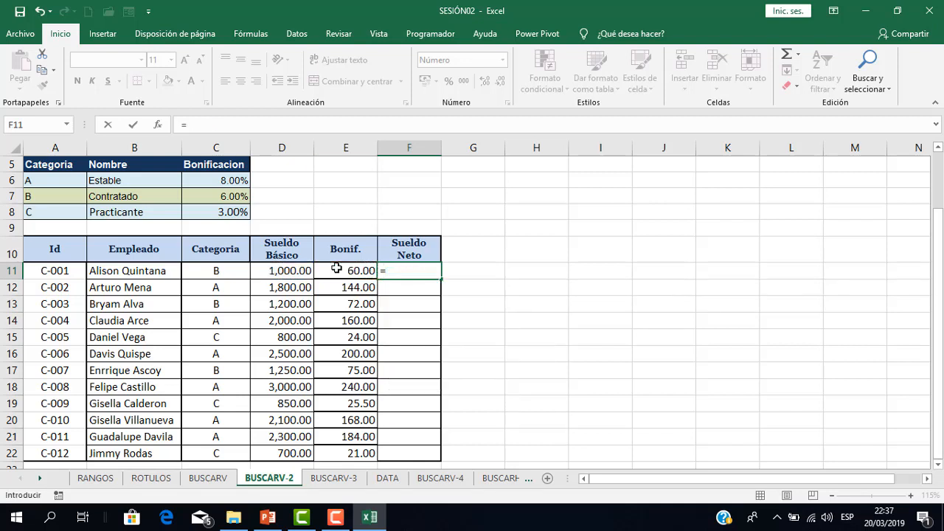
Complete the Sueldo Neto formula in F11 as =SUMA(D11:E11) and copy it down through F22.
type("SUMA(")
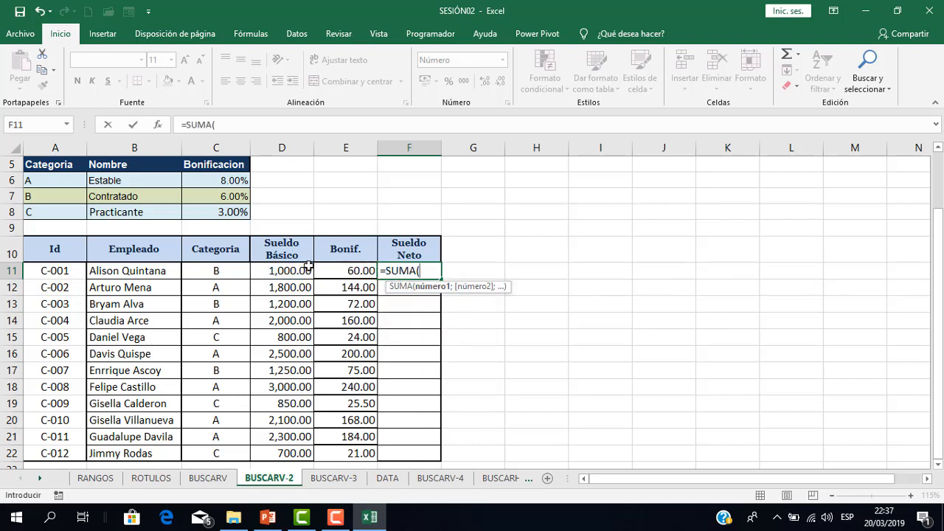
left_click_drag(312, 269, 343, 269)
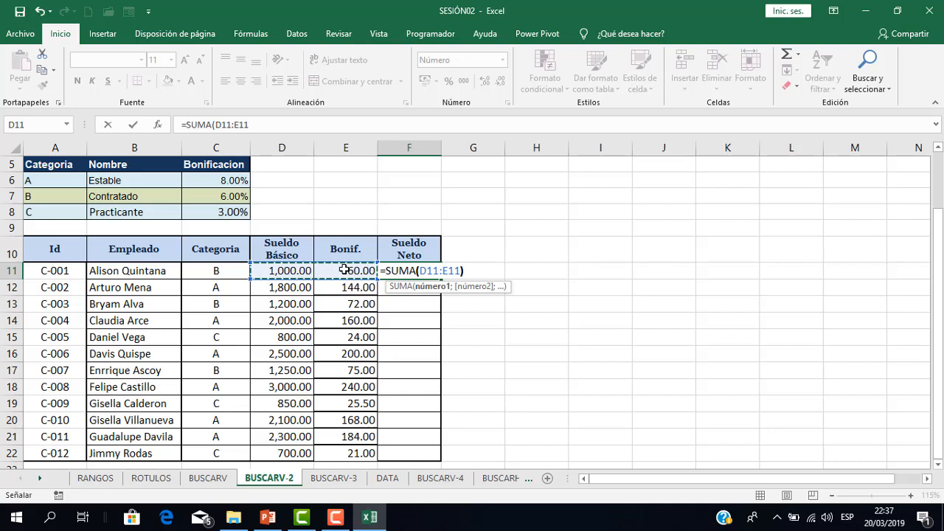
type(")")
key("Return")
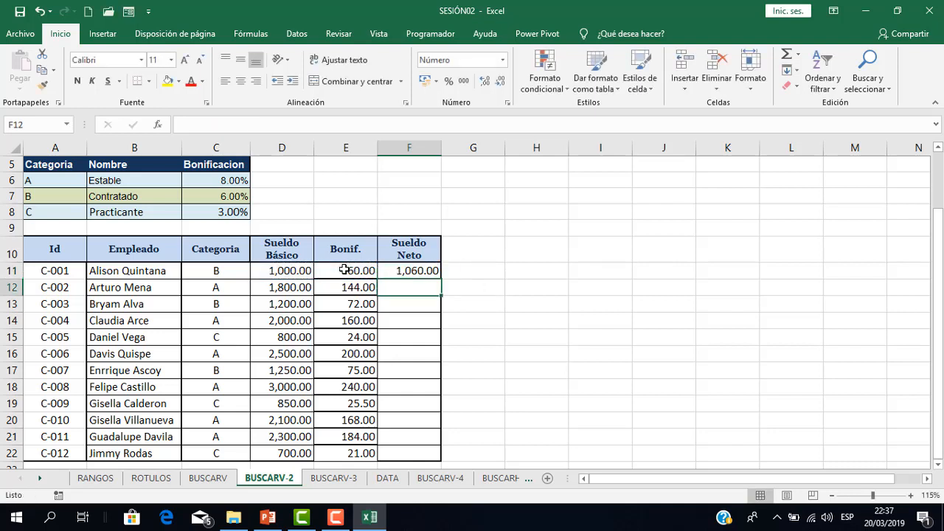
left_click(421, 271)
left_click_drag(441, 279, 390, 458)
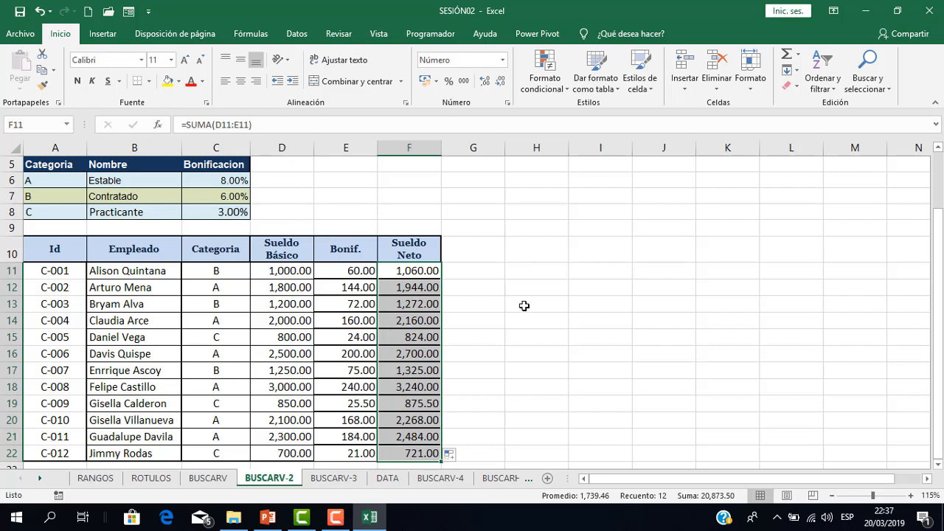
left_click(499, 289)
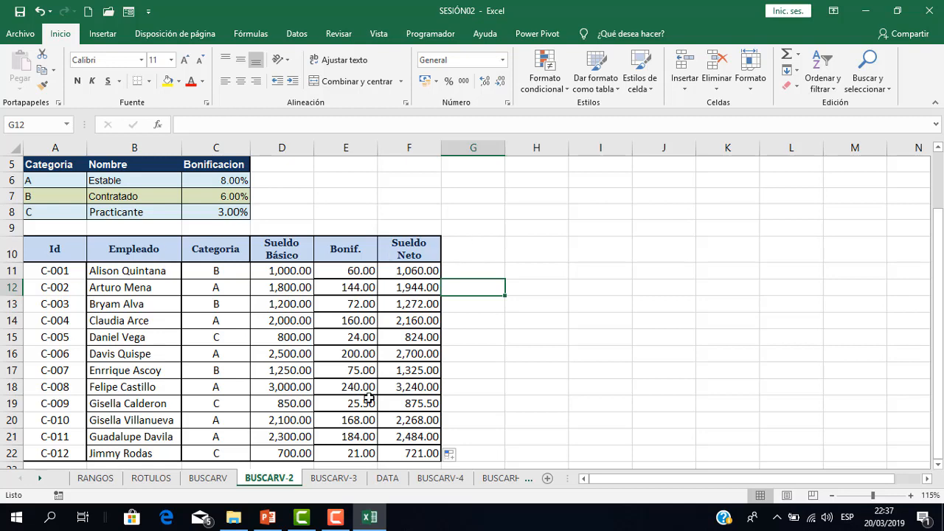
Open the BUSCARV-3 sheet with the Consulta Personal form and select empty cell B13.
left_click(342, 480)
left_click(305, 333)
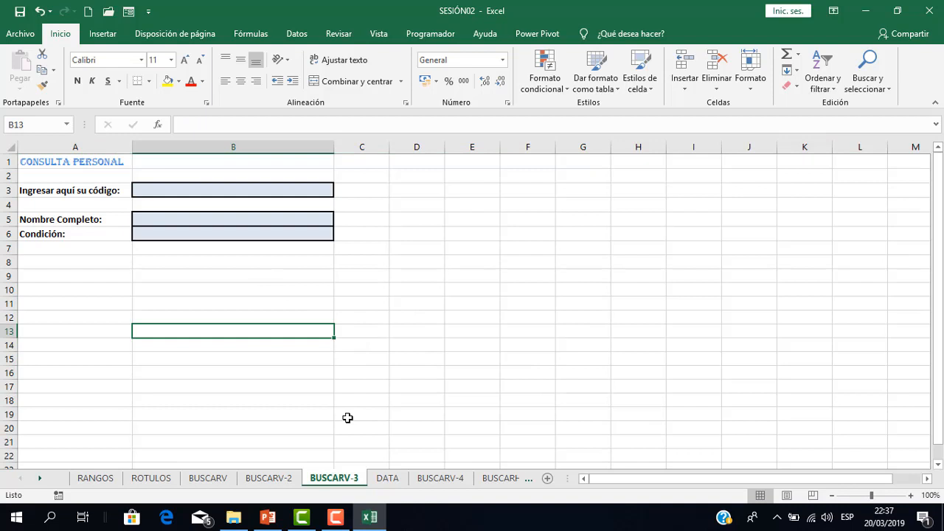
Color the font of the employee record in A5:C5 on the DATA sheet red.
left_click(387, 478)
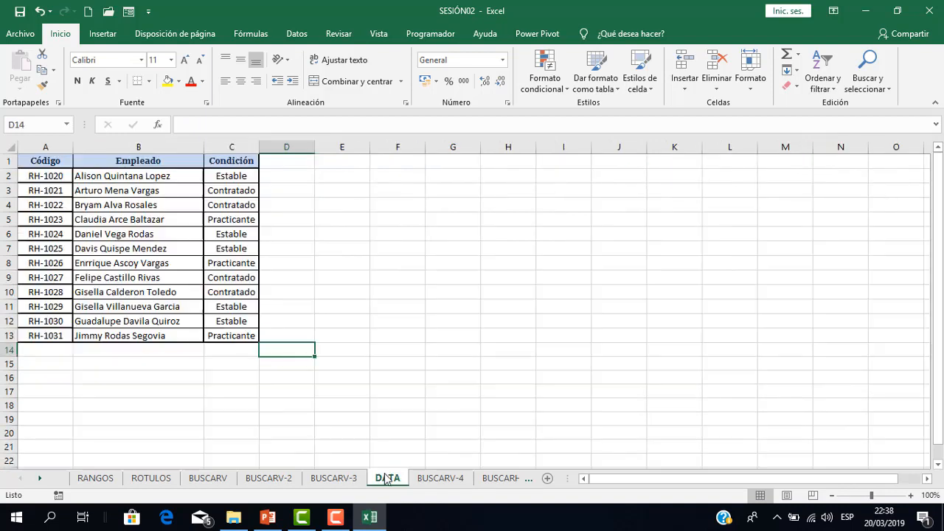
left_click(350, 479)
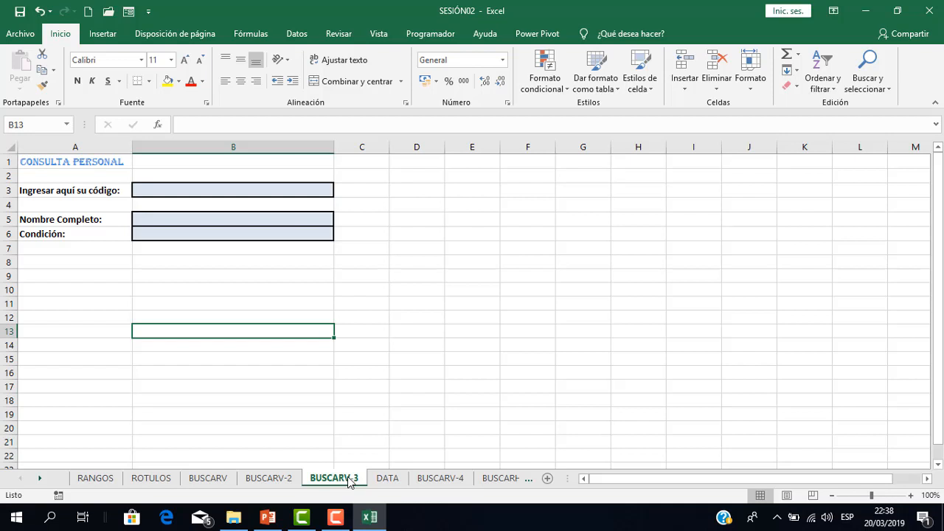
left_click(397, 477)
left_click(40, 204)
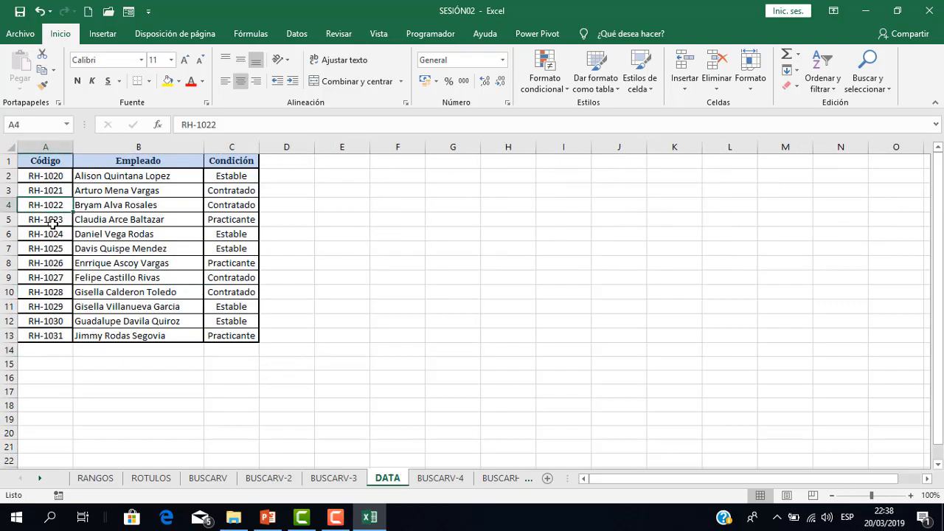
left_click_drag(67, 219, 250, 218)
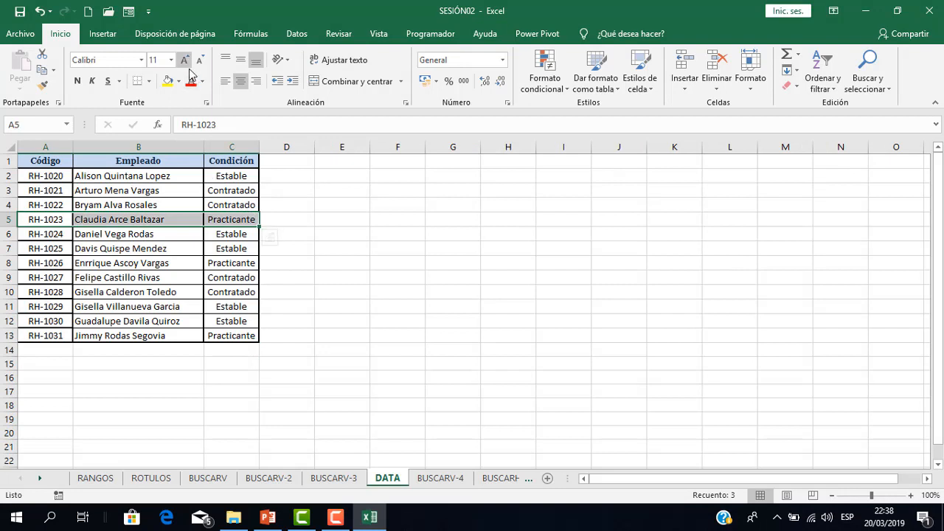
left_click(191, 81)
left_click(85, 206)
Copy the employee code from A5 on the DATA sheet and paste it as a value into B3 on BUSCARV-3.
left_click(55, 219)
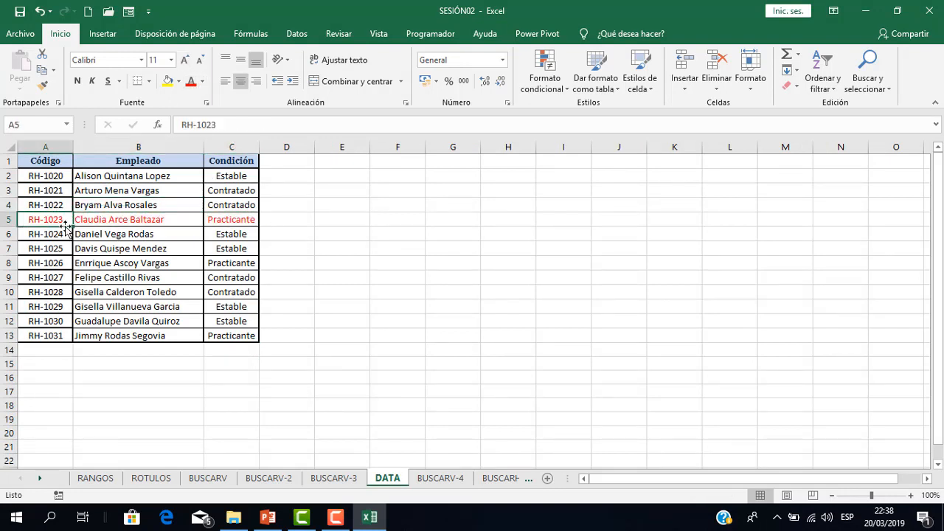
key("ctrl+c")
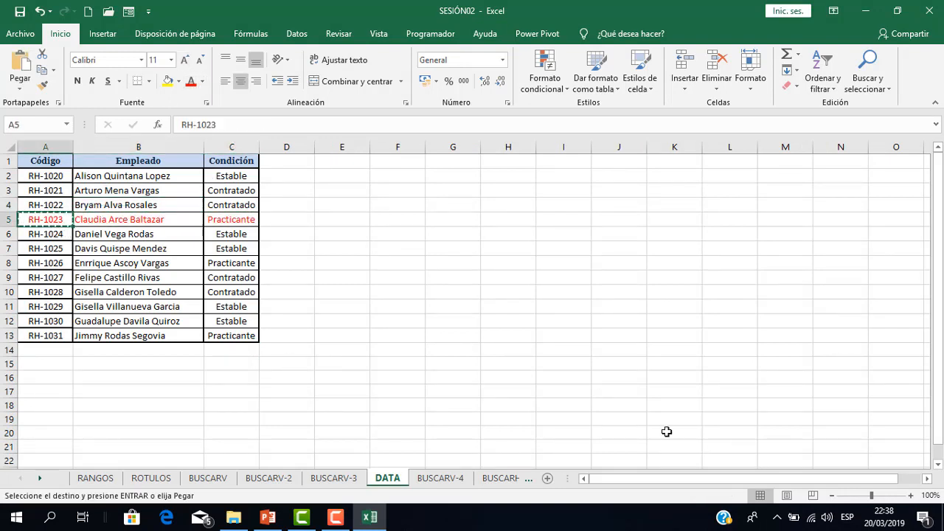
left_click(336, 484)
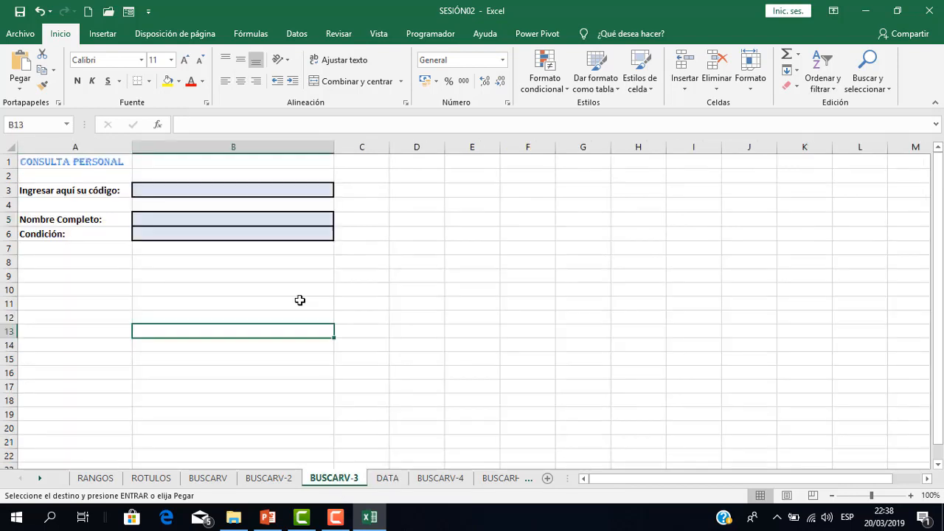
left_click(263, 191)
left_click(18, 88)
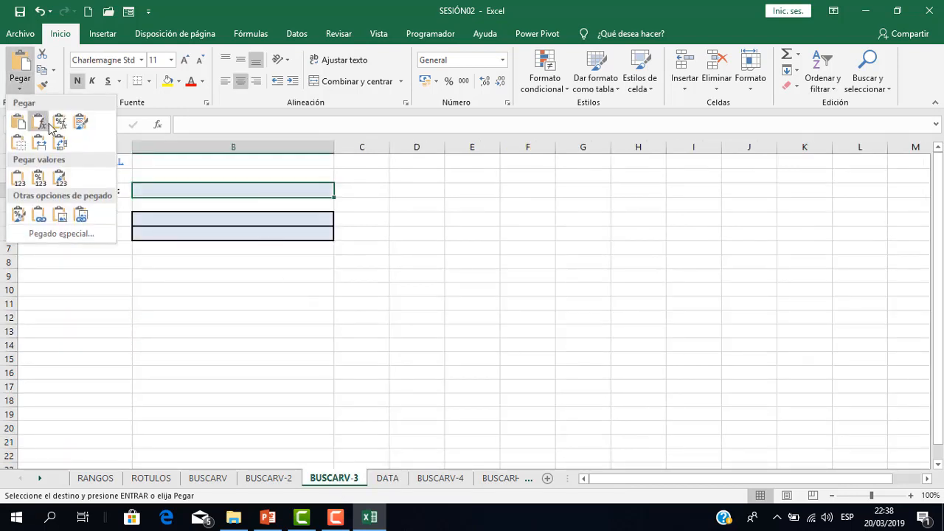
left_click(20, 177)
left_click(246, 259)
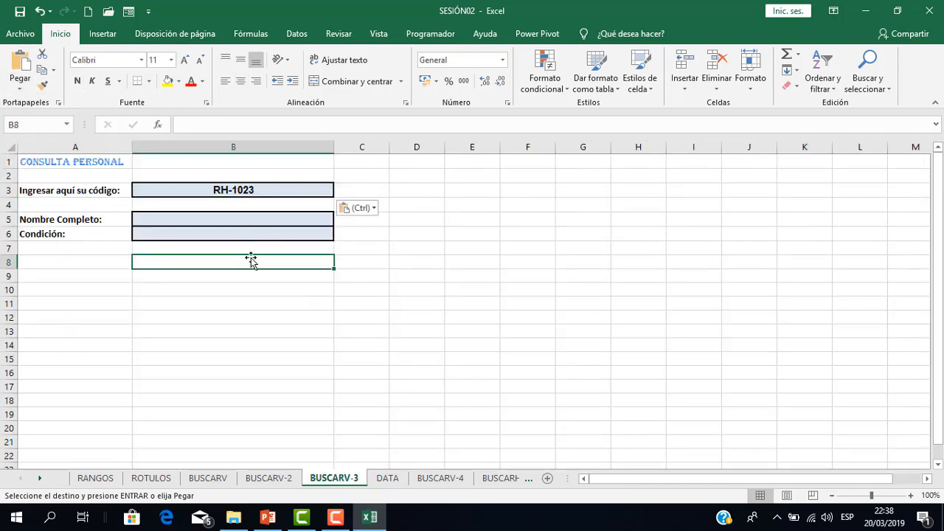
left_click(385, 477)
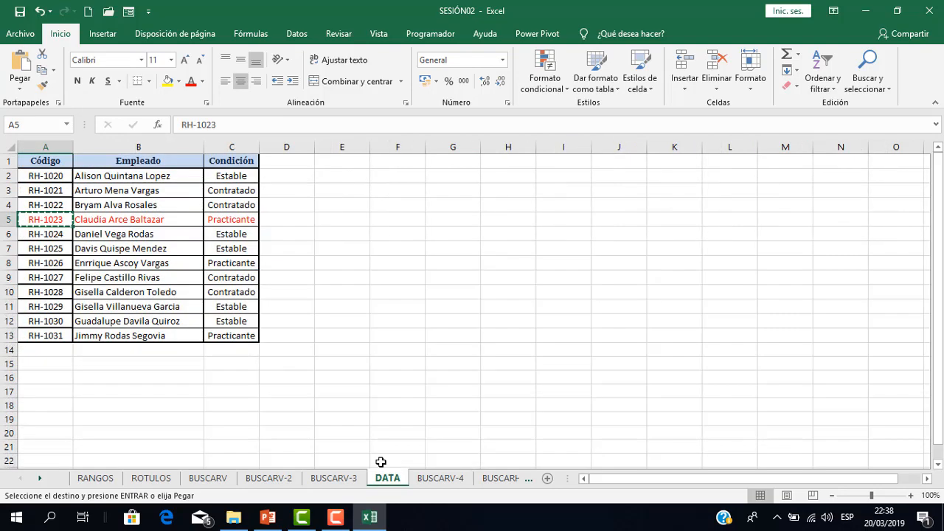
key("Escape")
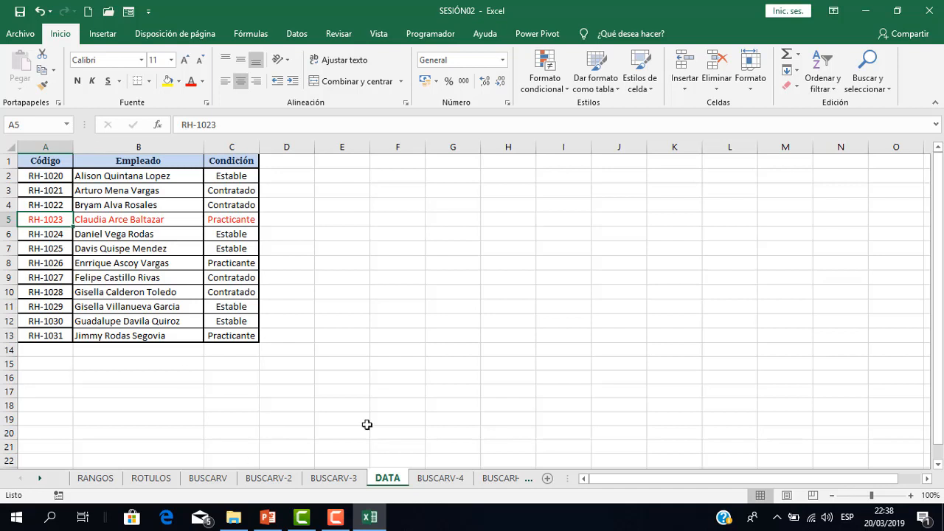
left_click(340, 475)
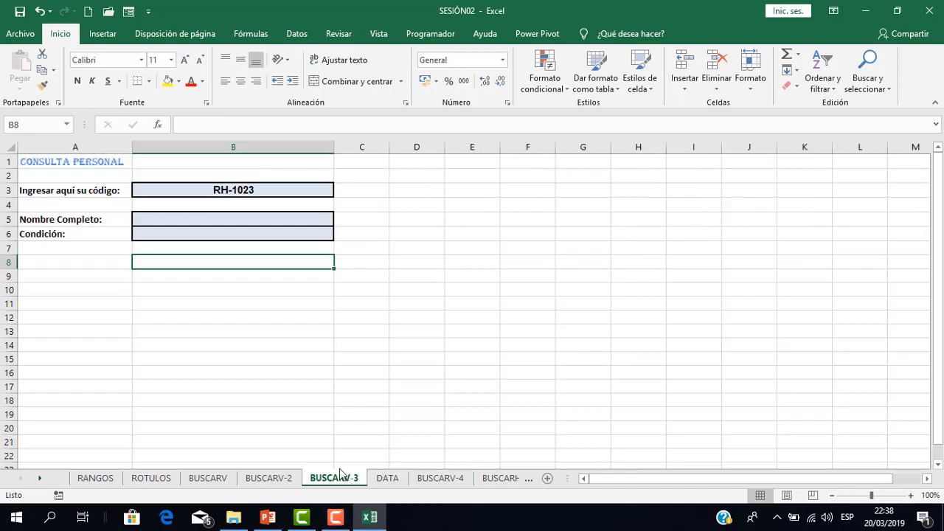
Start a BUSCARV formula in the Nombre Completo cell B5 with B3 as the lookup value.
left_click(284, 224)
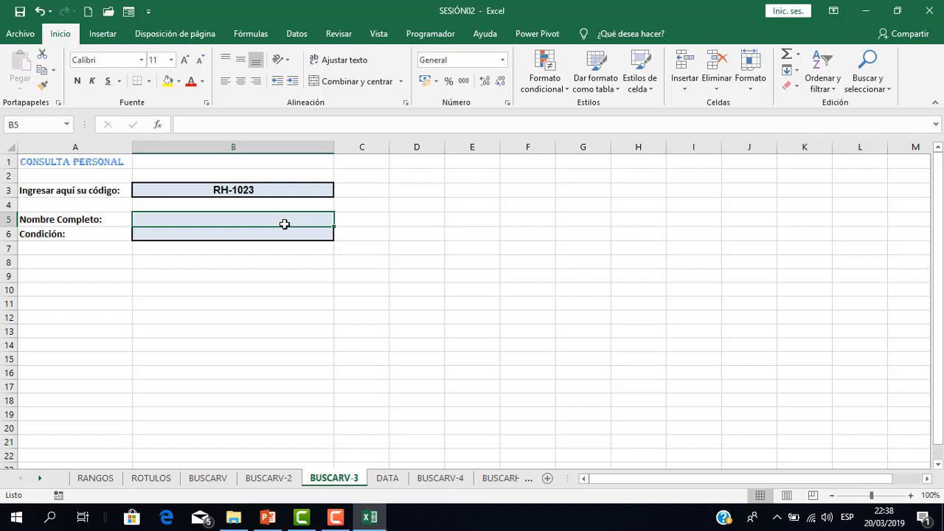
type("=")
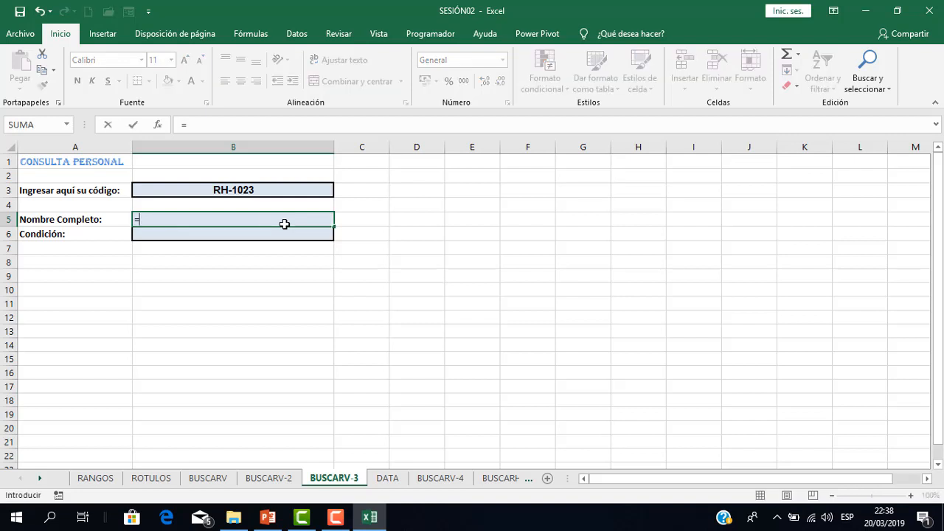
type("BUSCA")
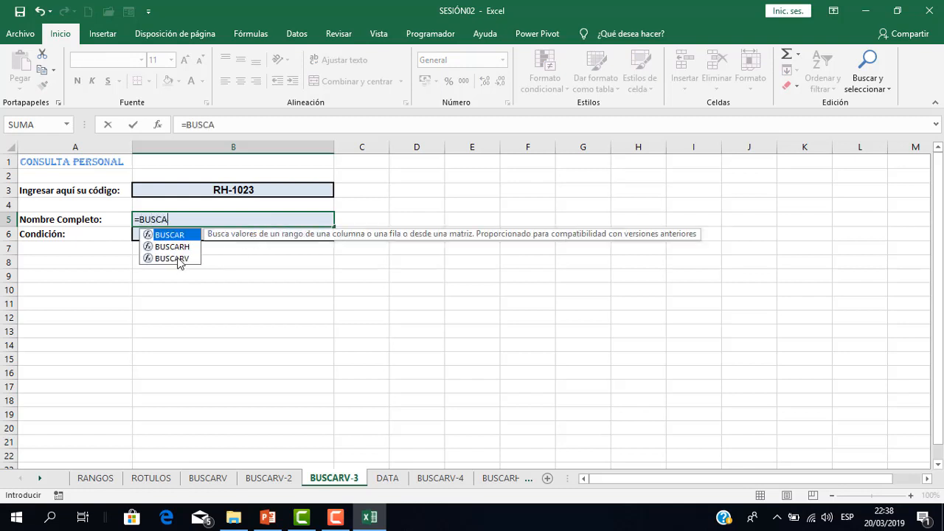
double_click(177, 258)
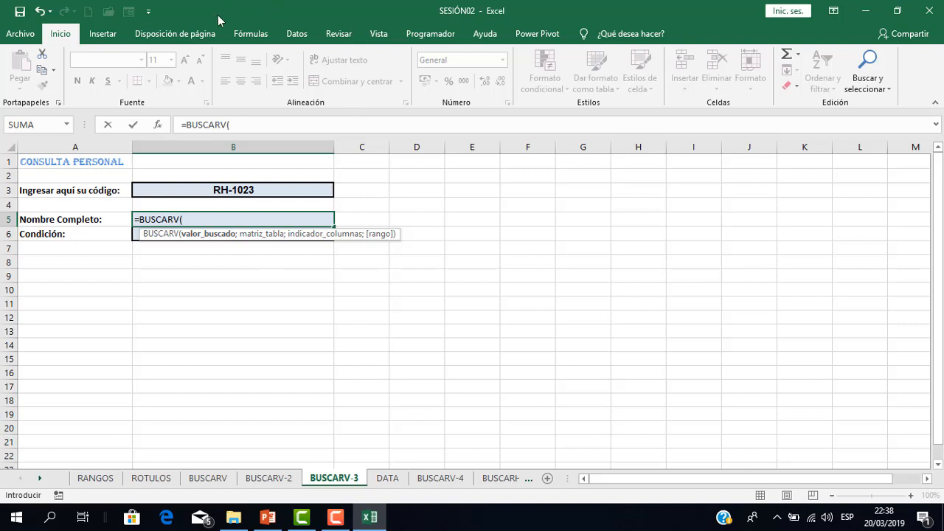
left_click(233, 191)
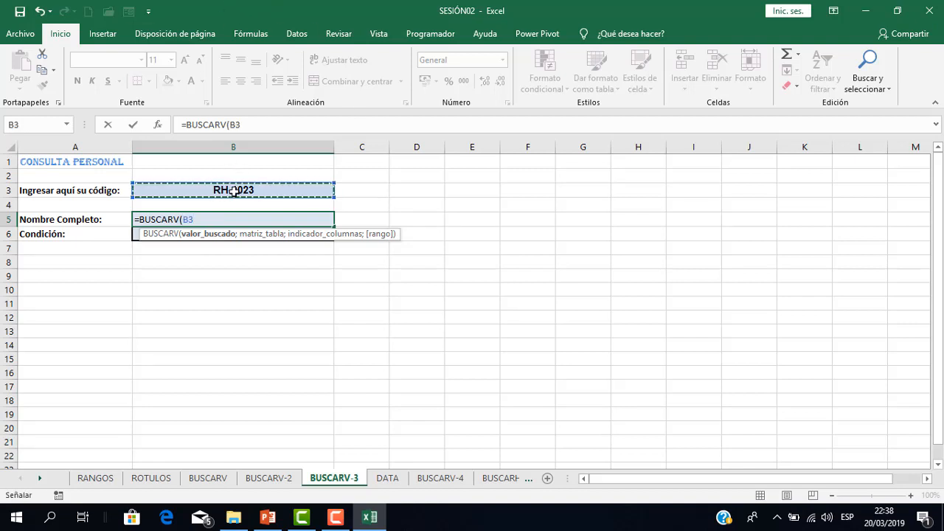
type(";")
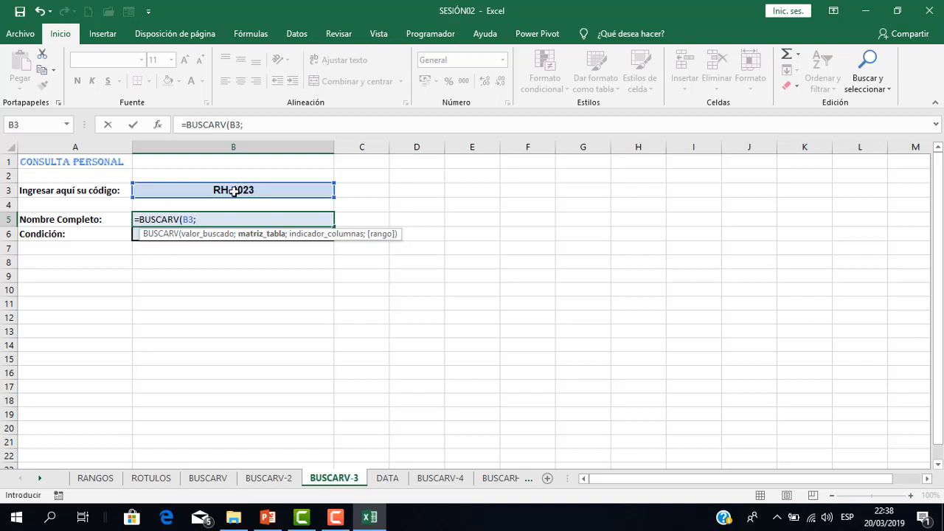
Set the table range of the B5 lookup formula to A2:C13 on the DATA sheet.
left_click(396, 484)
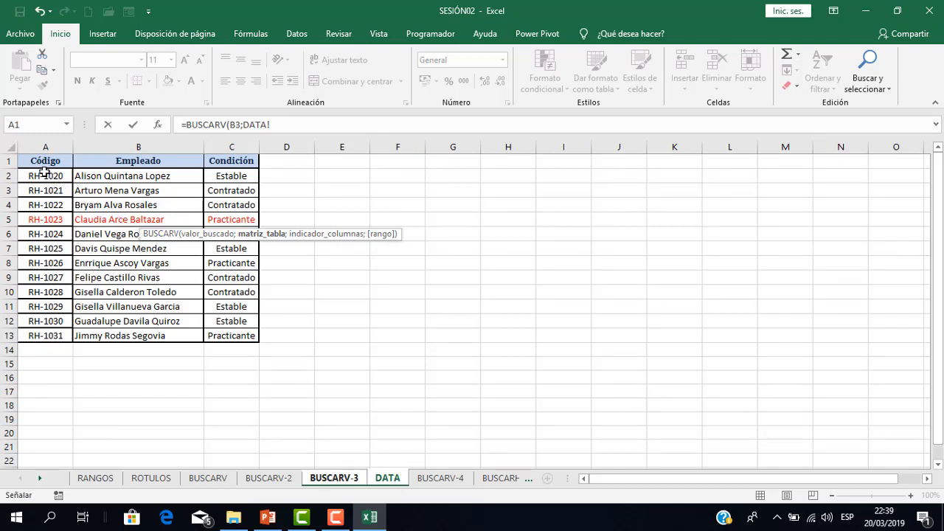
left_click_drag(45, 173, 248, 334)
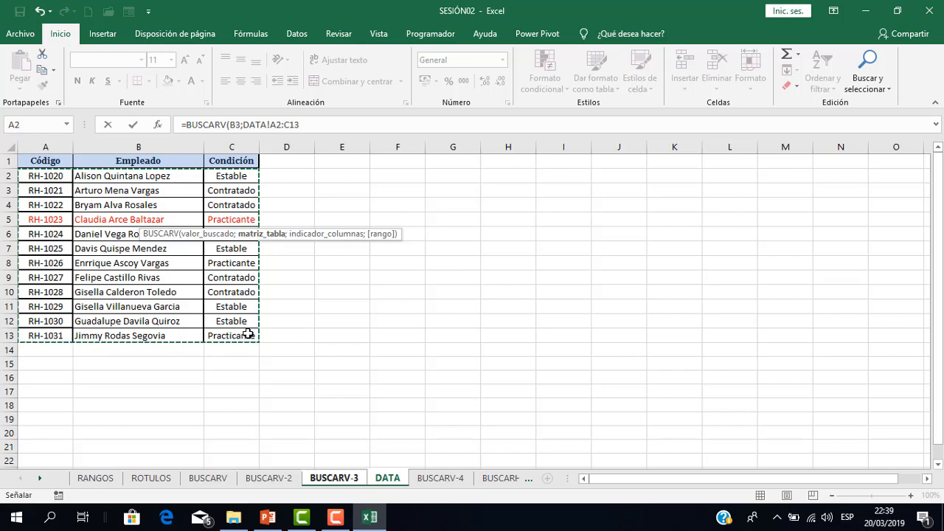
left_click(334, 479)
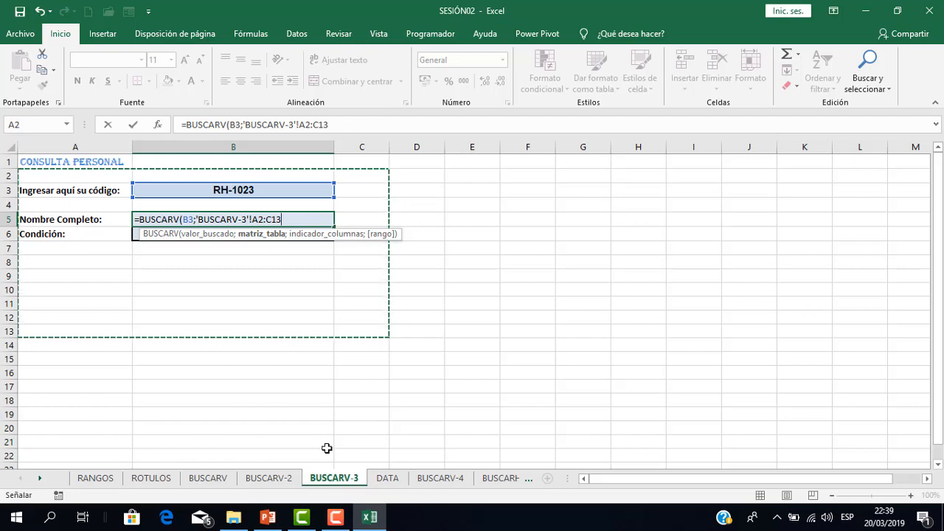
left_click(378, 478)
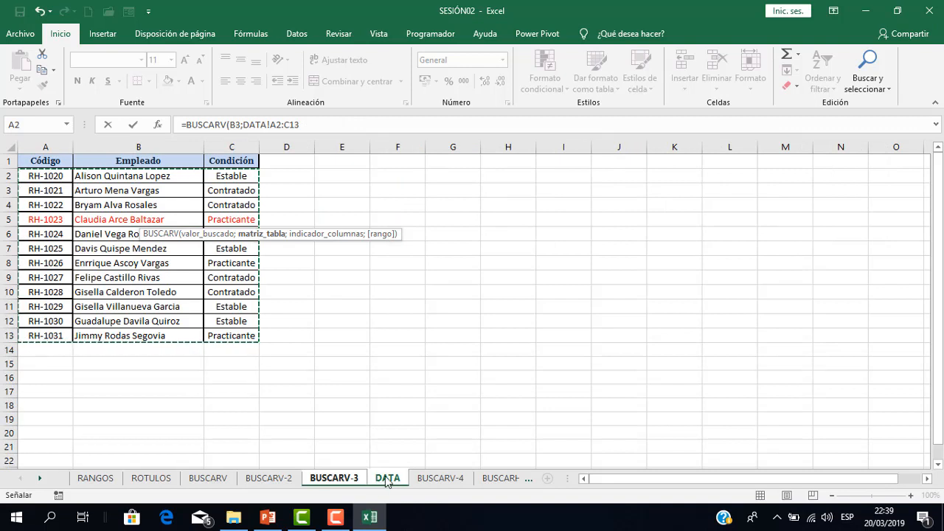
left_click(326, 125)
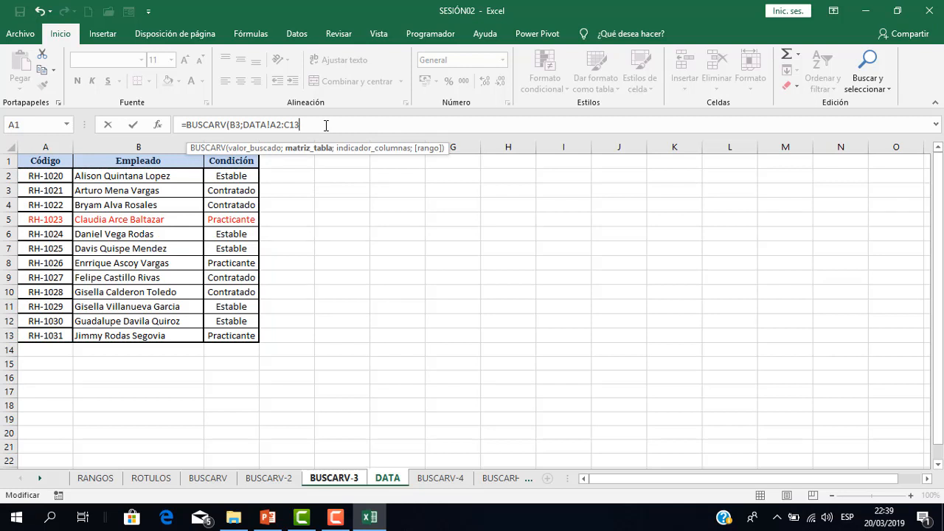
Complete the B5 formula with column index 2 and the exact-match option FALSO.
type(";")
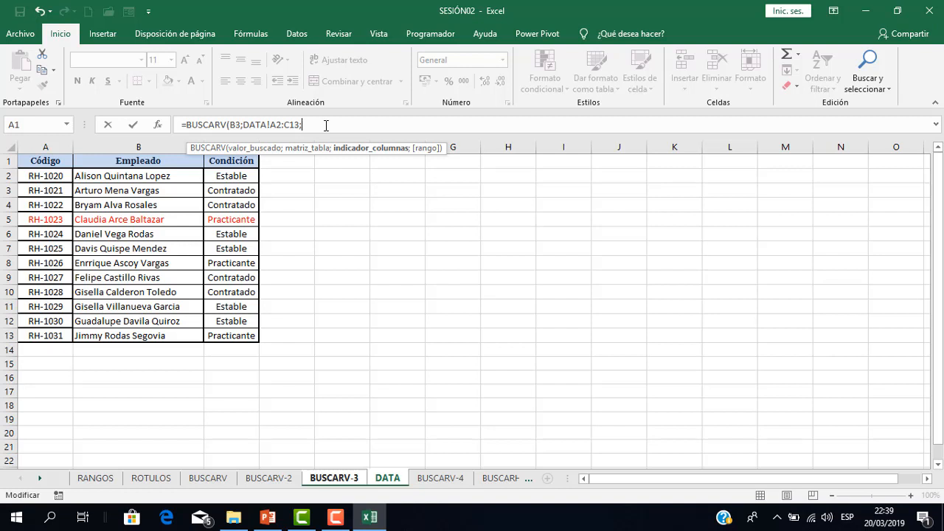
type("2;")
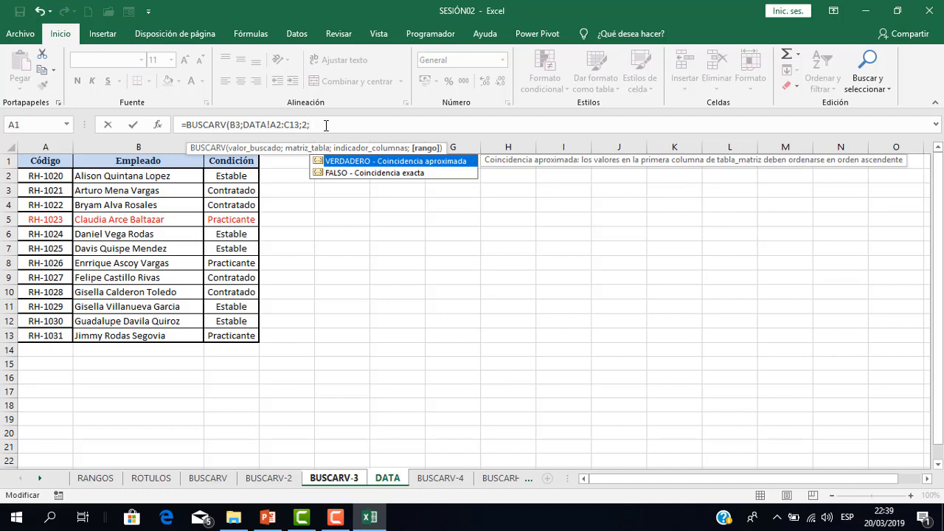
left_click(342, 174)
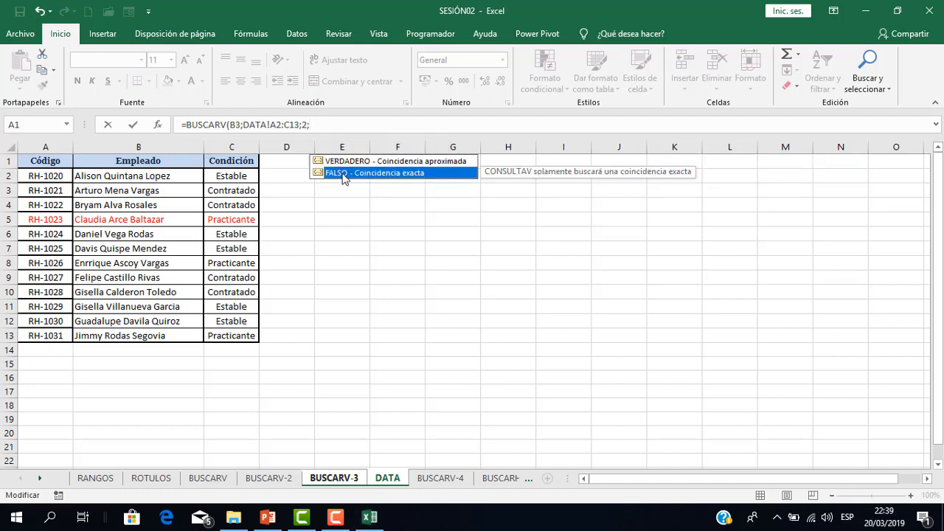
double_click(342, 174)
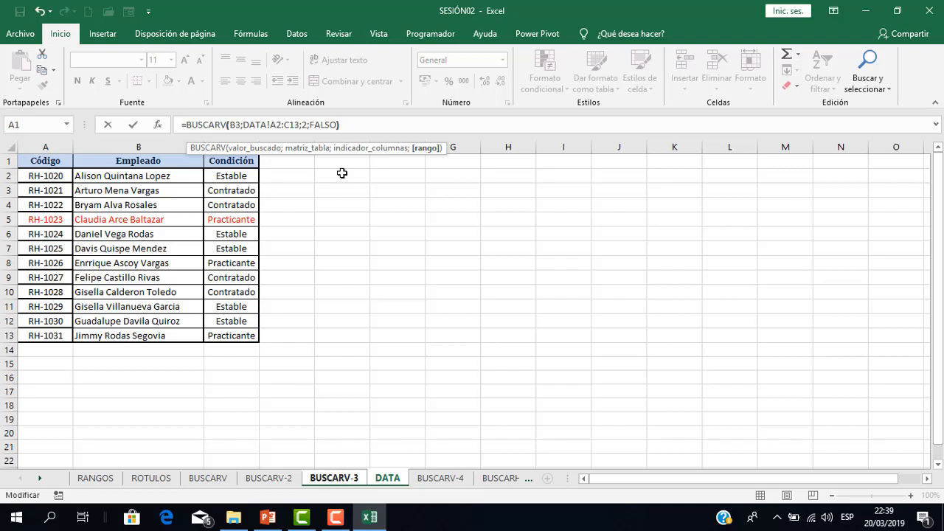
type(")")
key("Return")
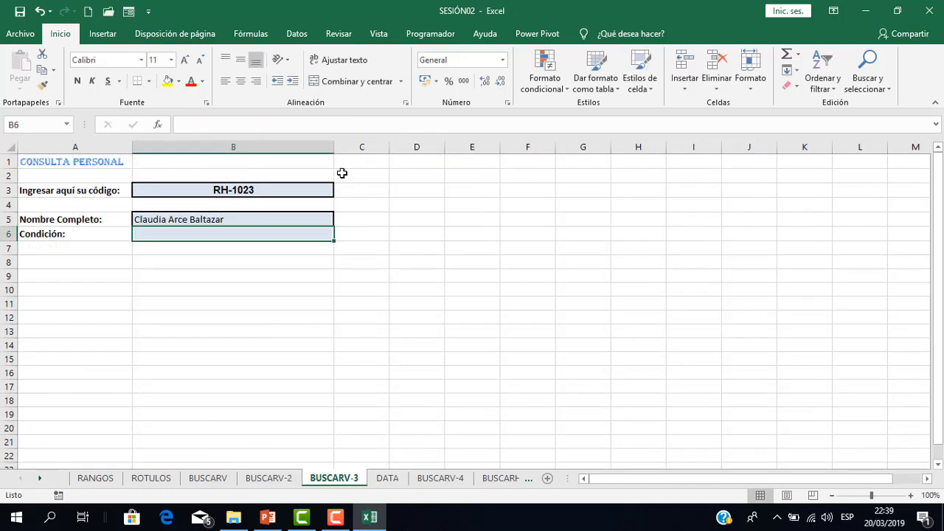
Start a BUSCARV formula in the Condición cell B6 with B3 as the lookup value.
left_click(272, 217)
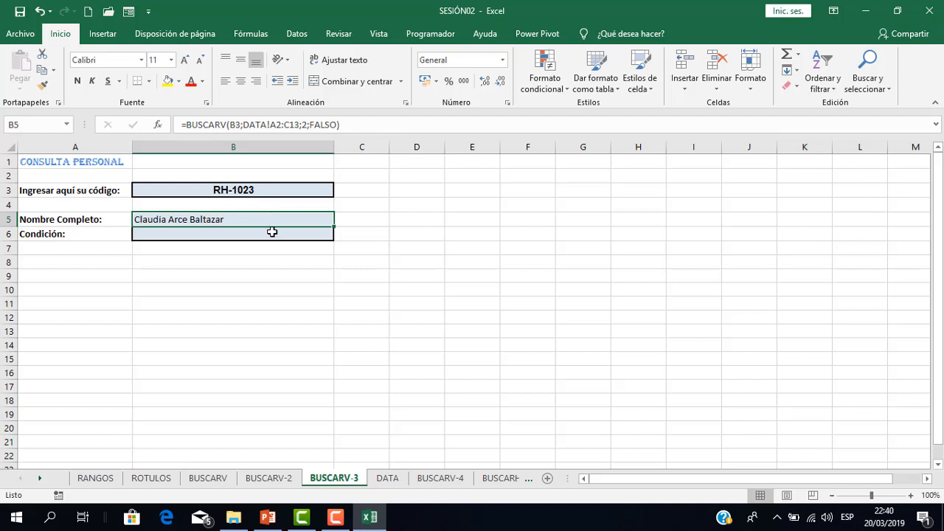
left_click(272, 231)
type("=")
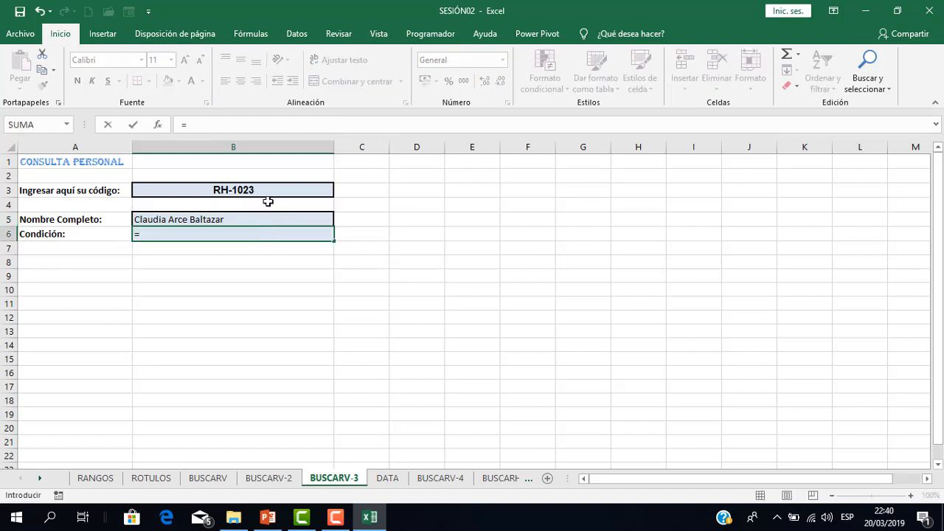
type("BUS")
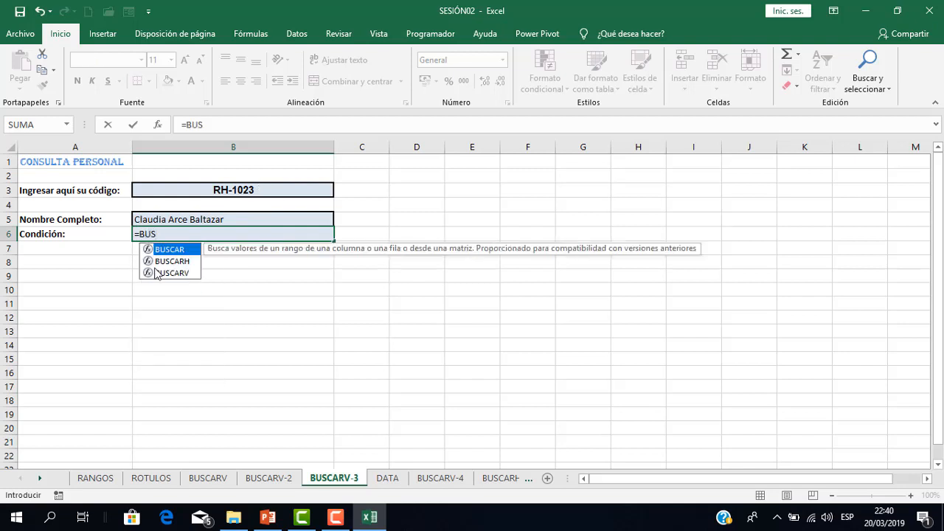
double_click(185, 275)
left_click(243, 192)
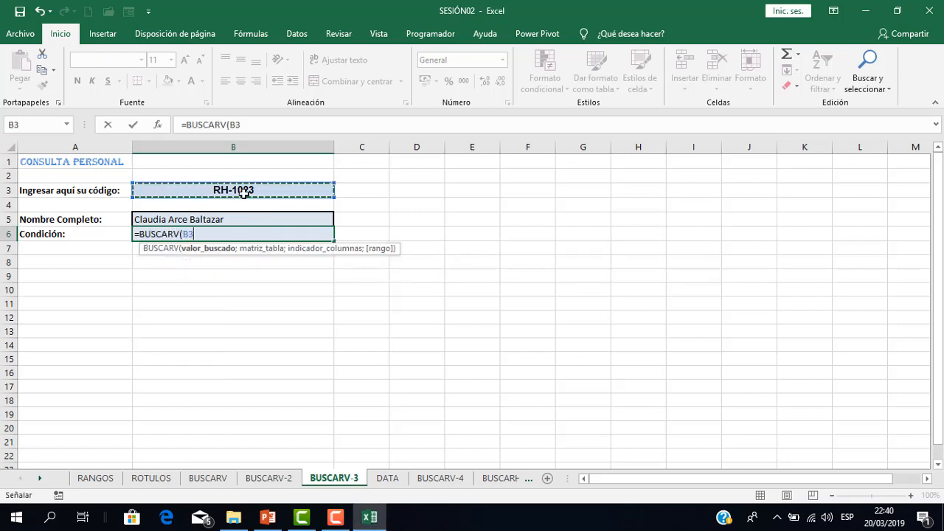
type(";")
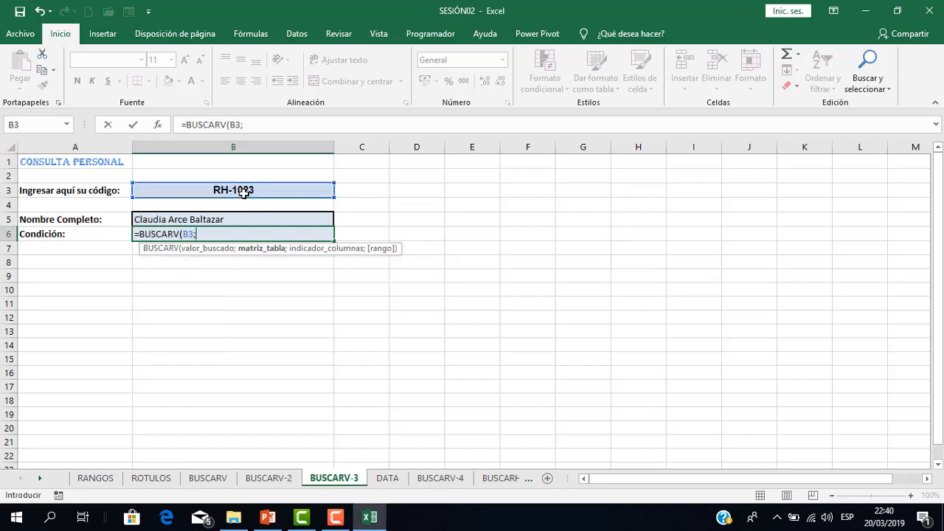
Complete the B6 formula with table range DATA!A2:C13, column index 3 and 0 for an exact match.
left_click(388, 478)
left_click_drag(56, 176, 233, 334)
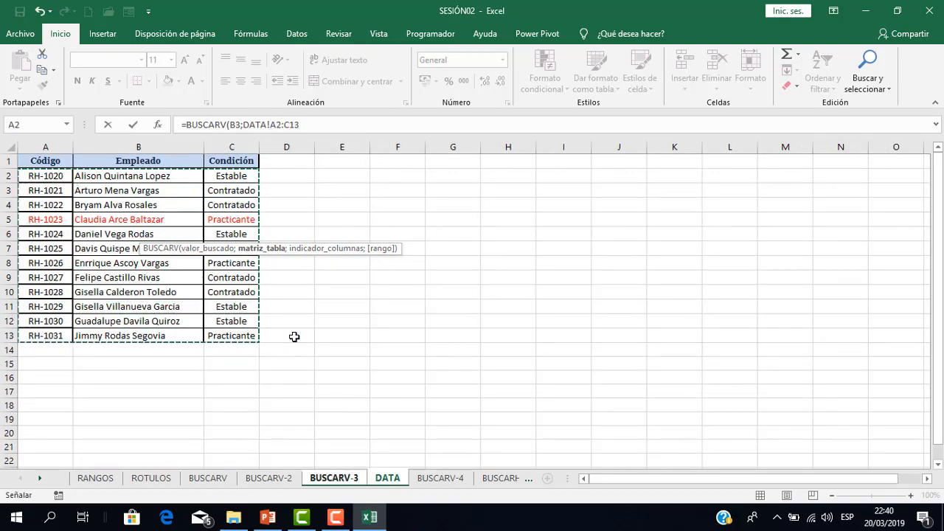
left_click(324, 125)
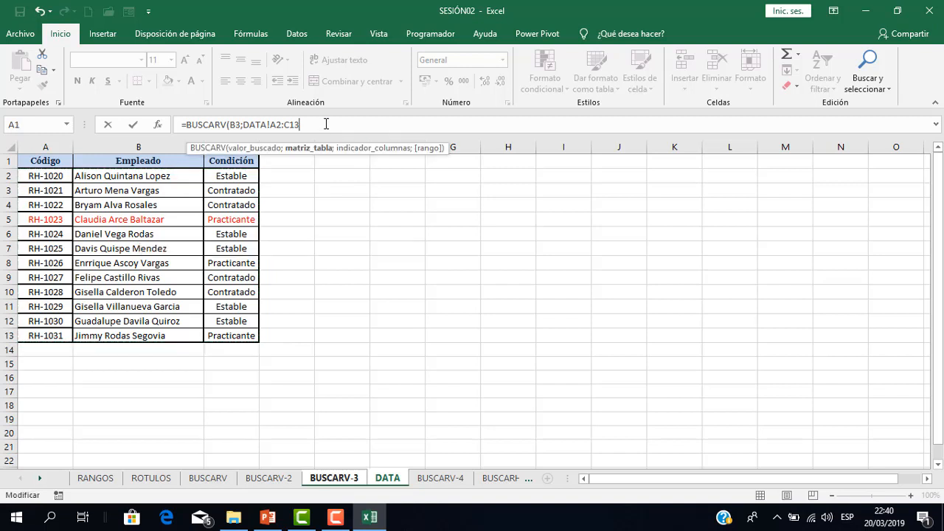
type(";")
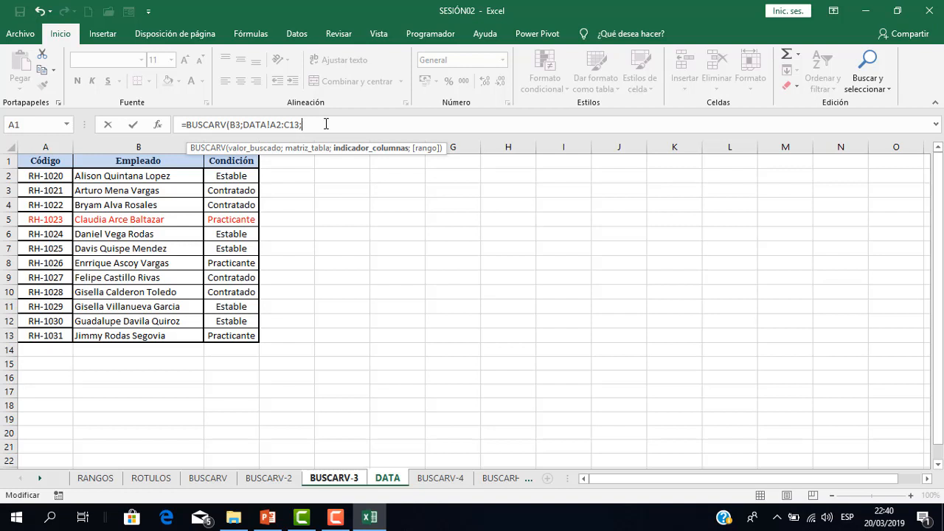
type("3;0")
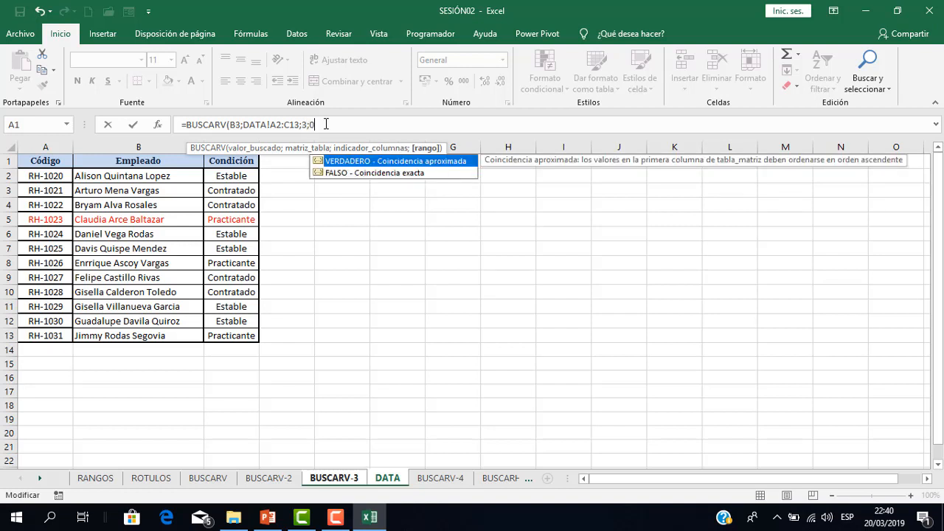
type(")")
key("Return")
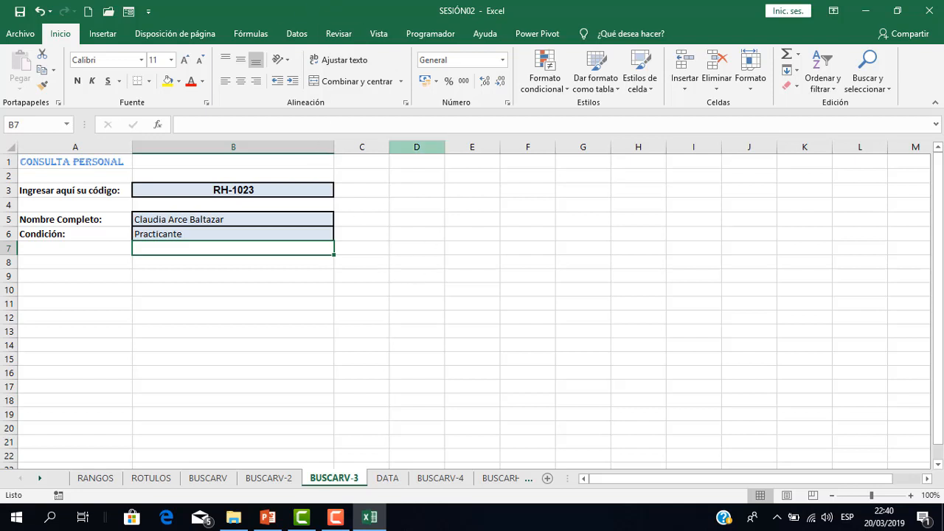
Open the BUSCARV-4 sheet with the Comisiones 2010 exercise.
left_click(428, 479)
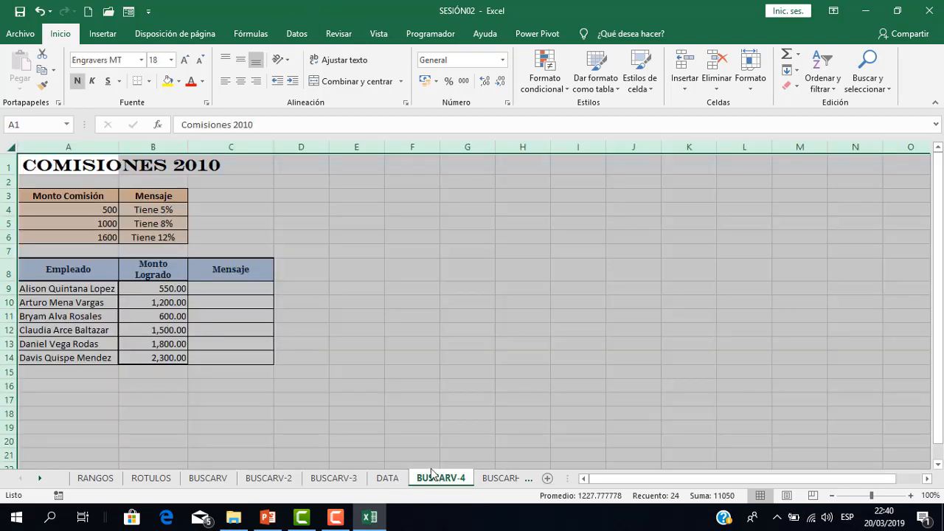
Start a BUSCARV formula in C9 with B9 as lookup value and the commission table $A$4:$B$6 as an absolute range.
left_click(376, 374)
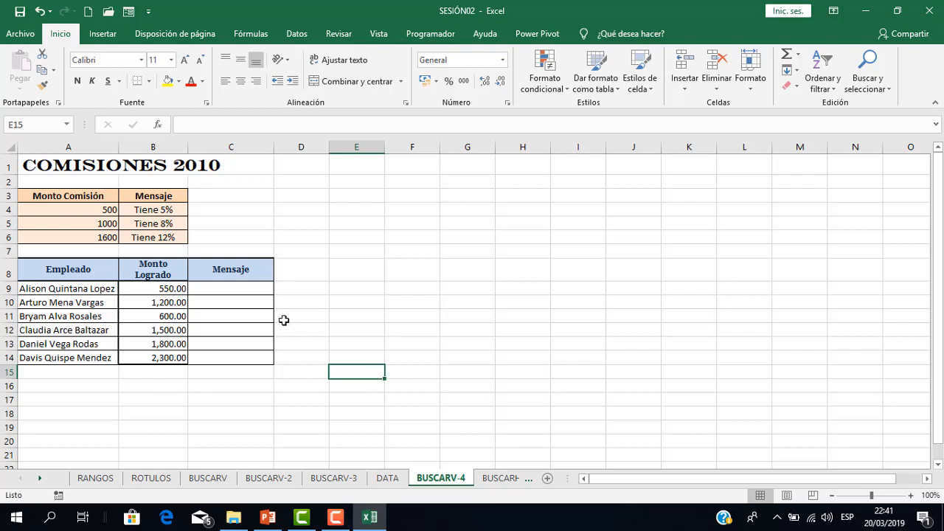
left_click(255, 289)
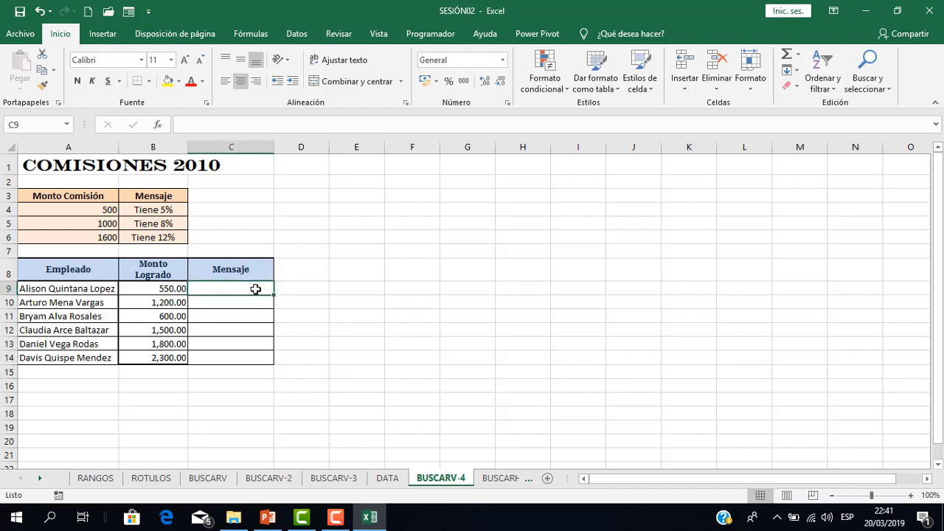
type("=")
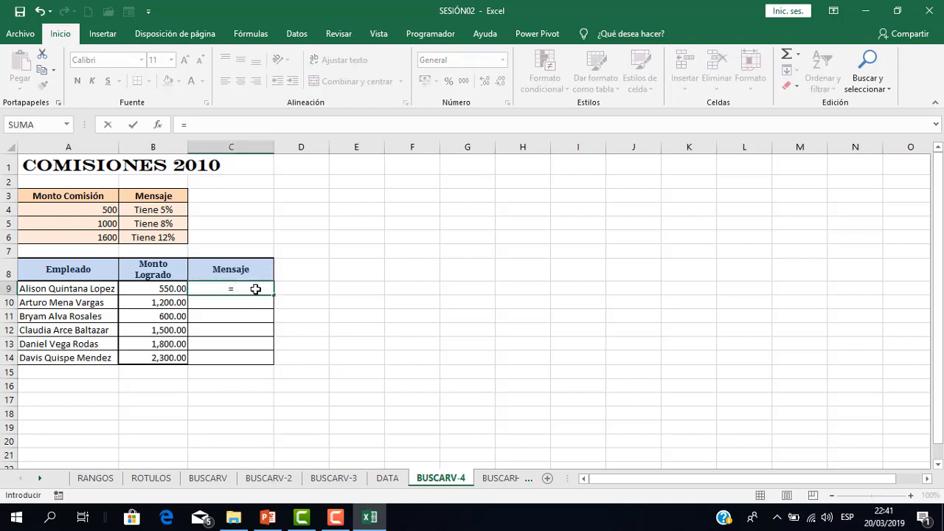
type("BUSCA")
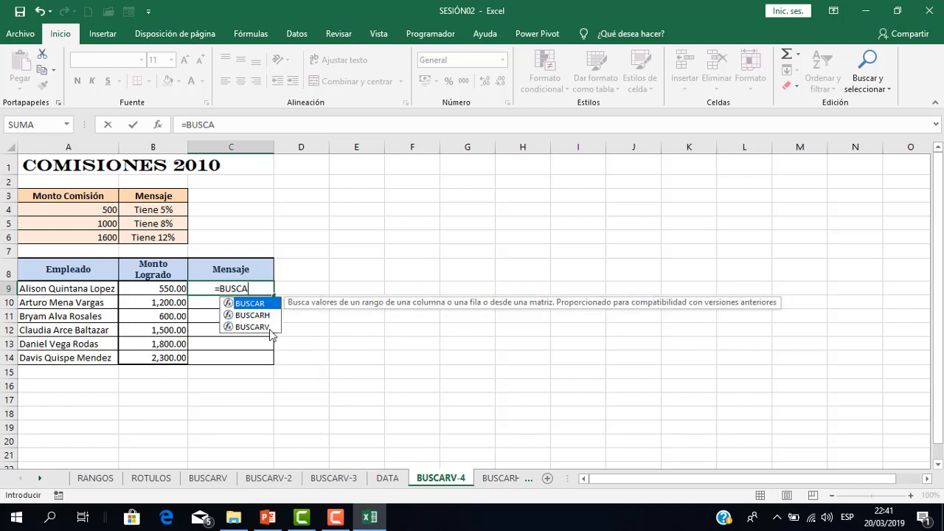
double_click(268, 327)
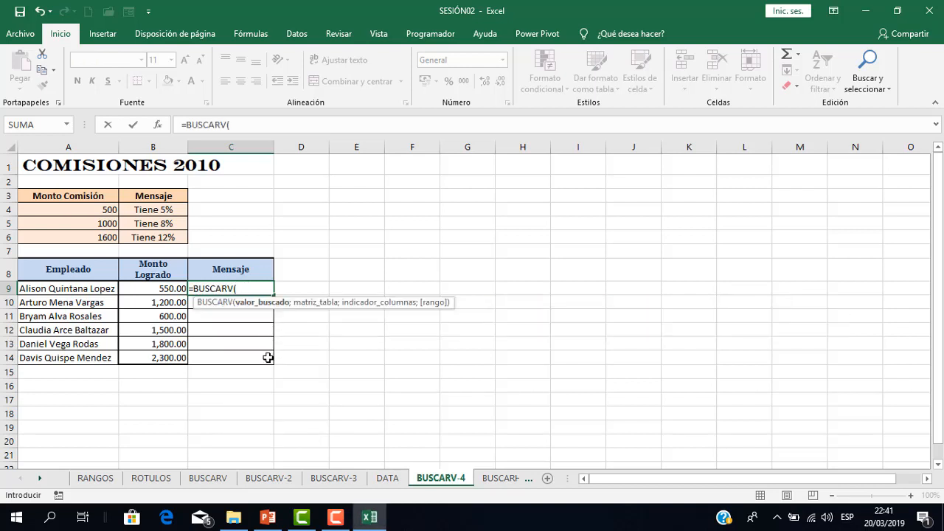
left_click(163, 290)
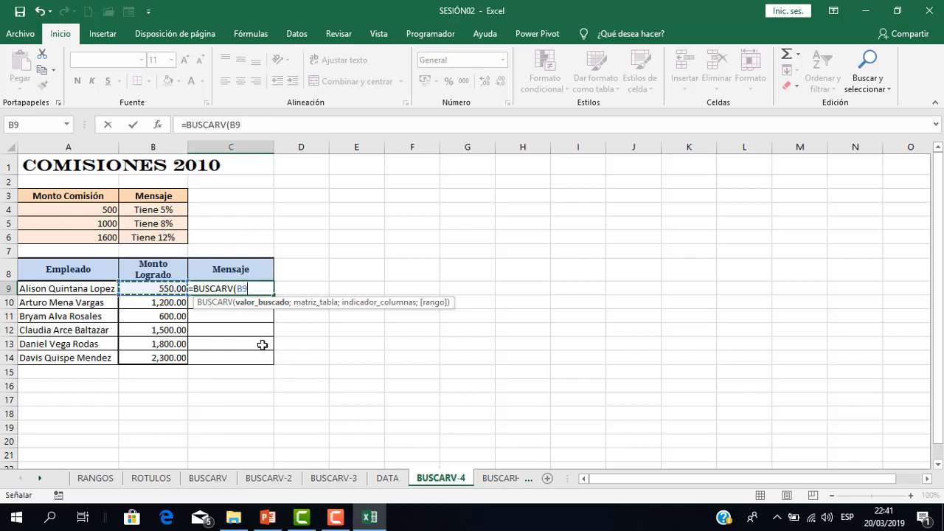
type(";")
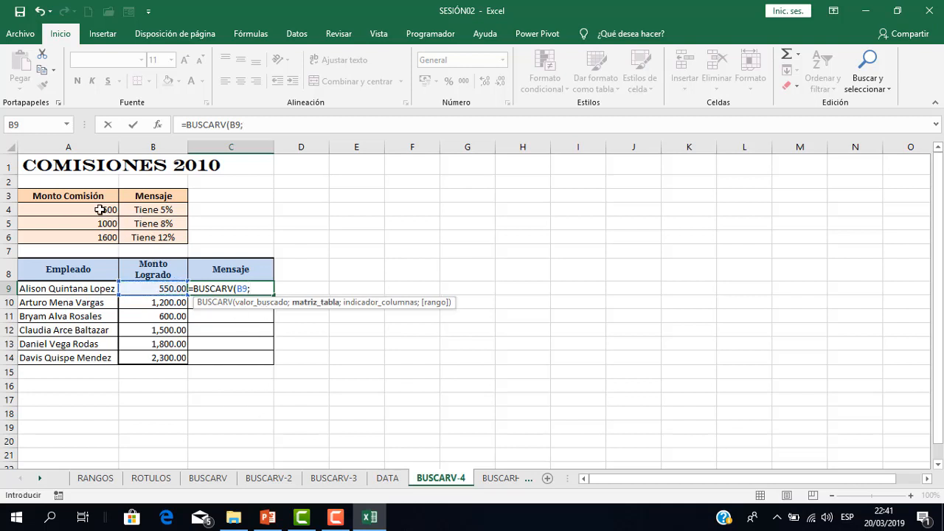
left_click_drag(100, 210, 168, 233)
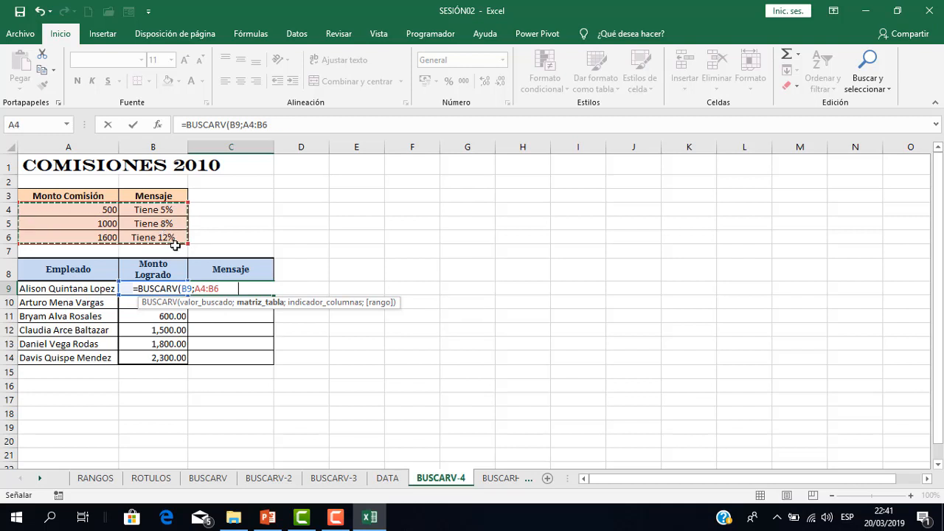
key("F4")
type(";")
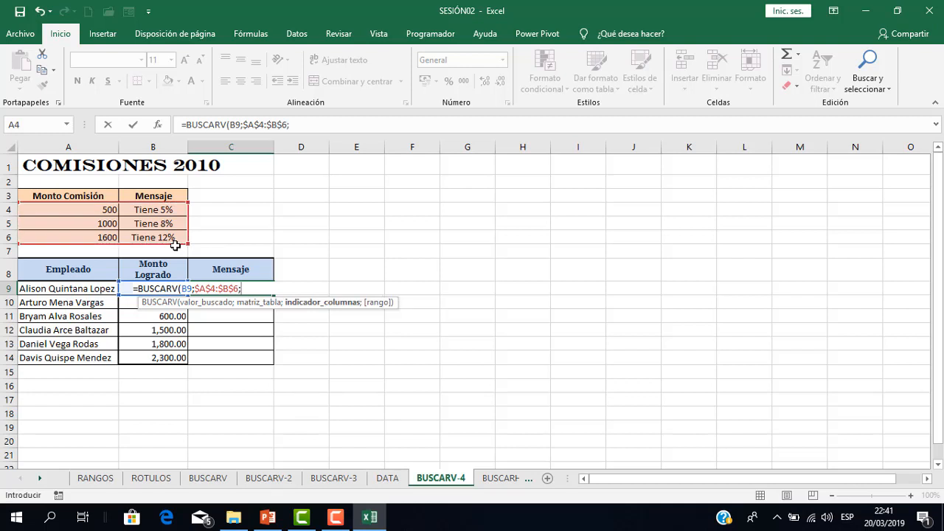
Complete the C9 BUSCARV formula with column index 2 and range argument 1 for approximate match.
type("2;")
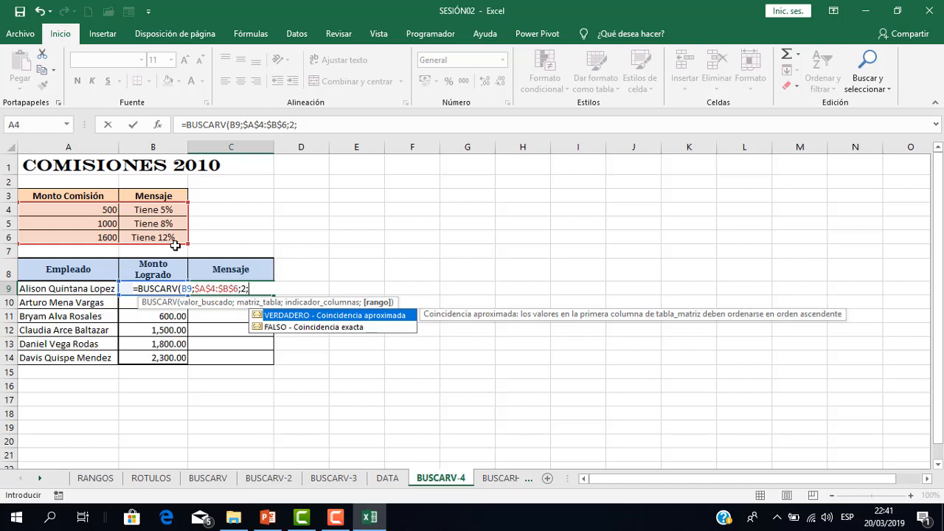
key("Down")
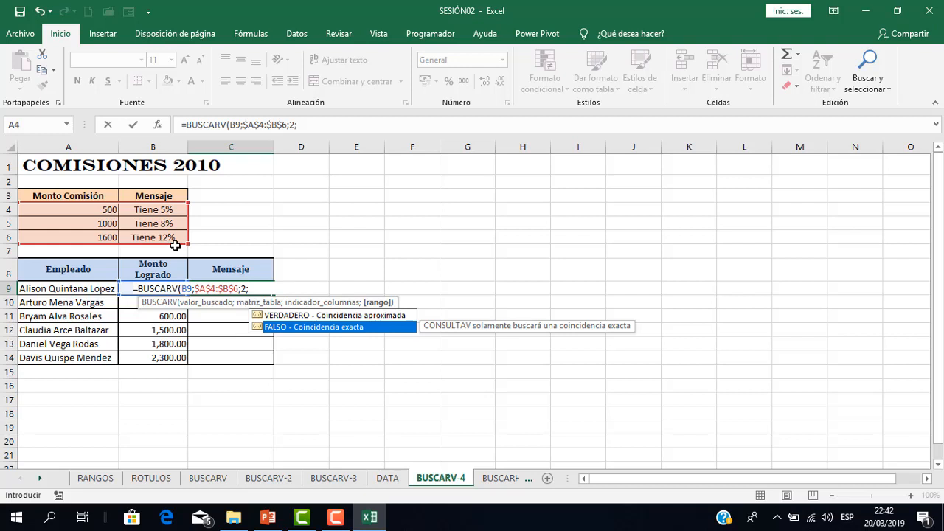
type("1")
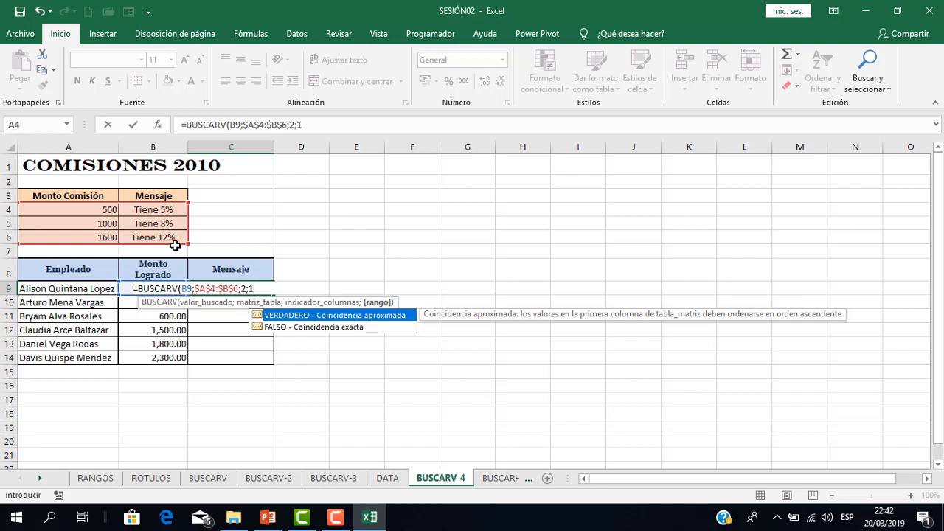
type(")")
key("Return")
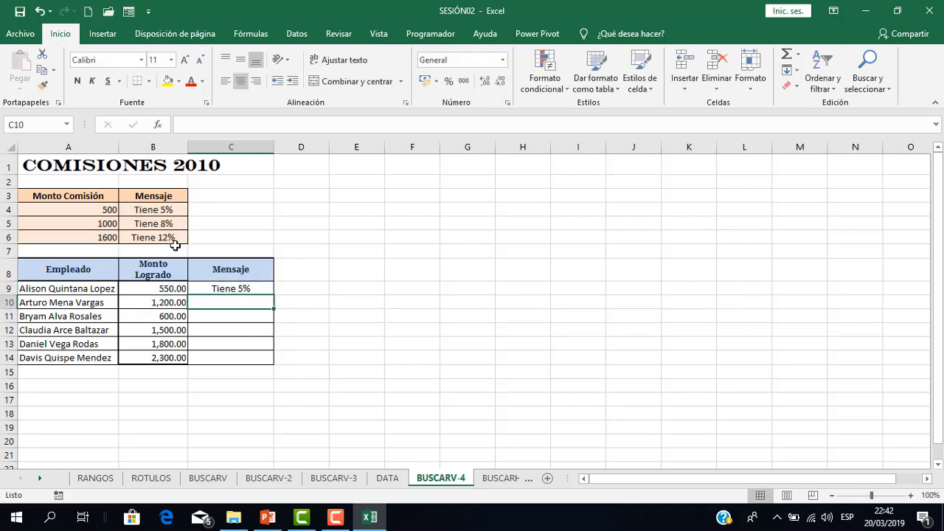
Fill the C9 message formula down through C14 for the remaining employees.
left_click(244, 287)
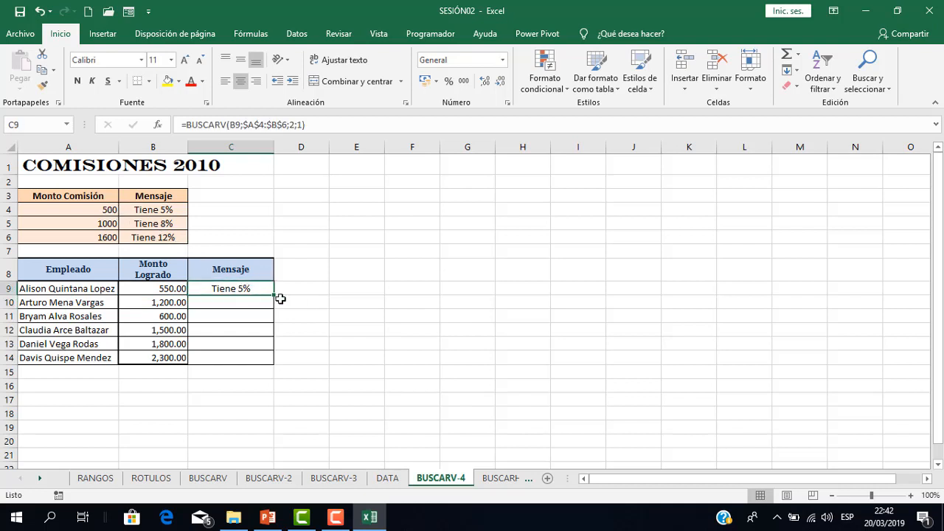
left_click_drag(273, 295, 267, 361)
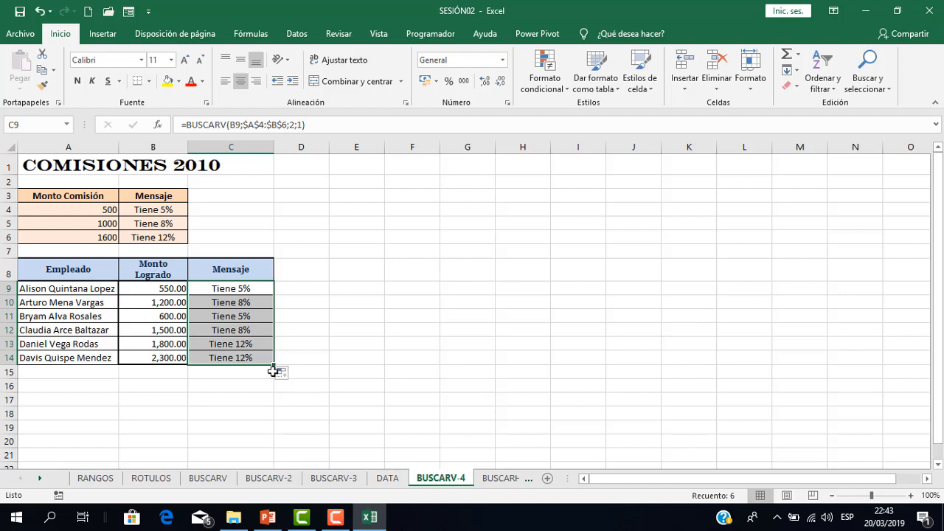
left_click(348, 385)
Open the BUSCARH worksheet, and switch to the PowerPoint presentation to view slide 5 about BUSCARH.
left_click(500, 478)
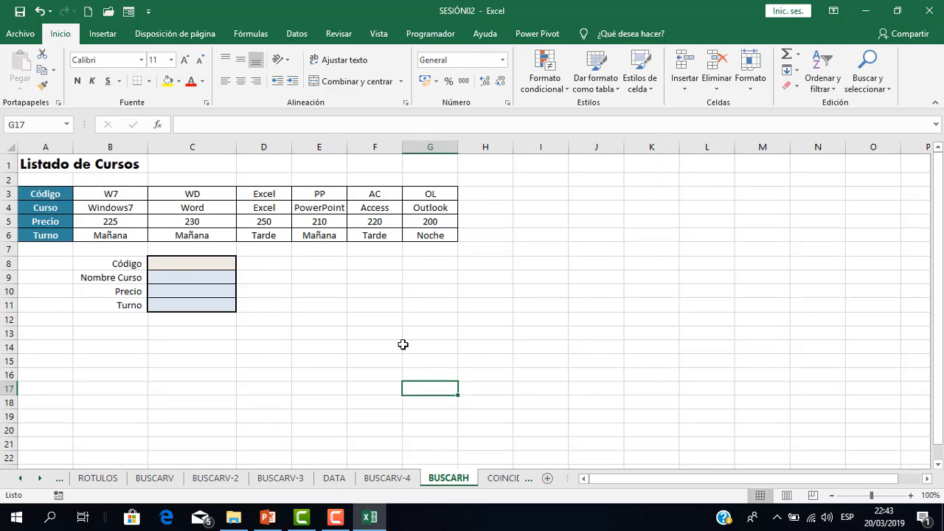
left_click(267, 517)
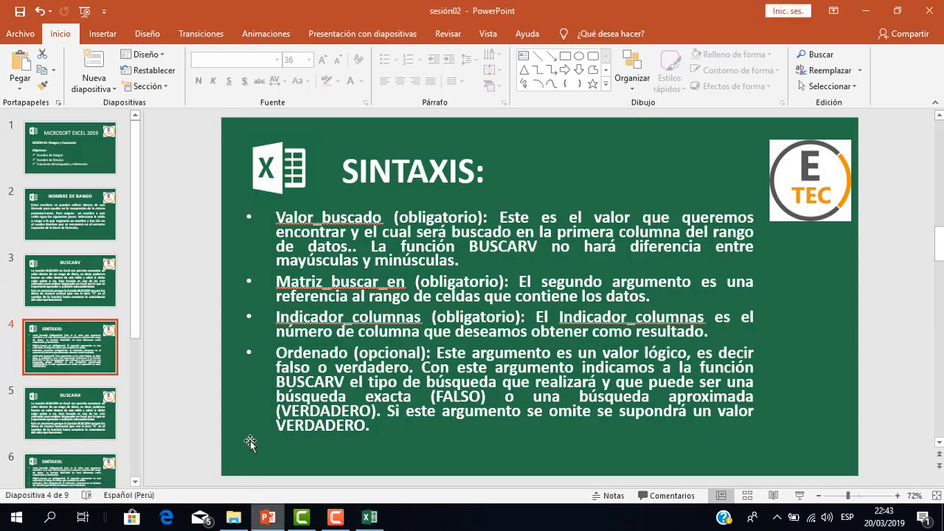
left_click(56, 398)
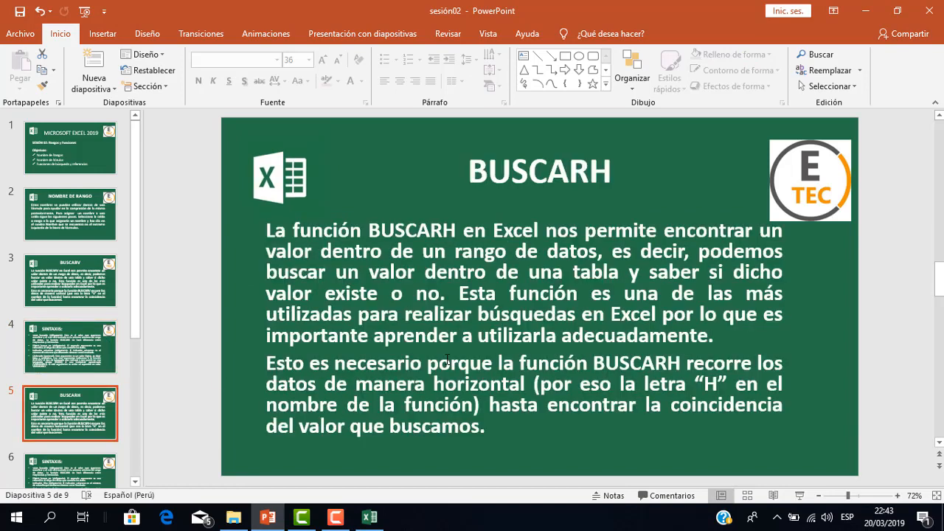
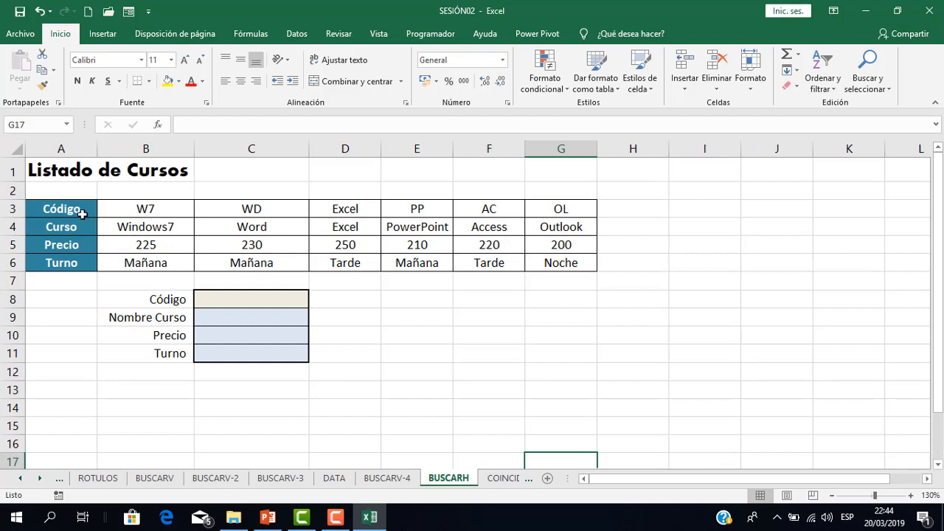
Copy the course code Excel from D3 and paste only its value into the Código cell C8 of the BUSCARH sheet.
left_click_drag(72, 209, 79, 272)
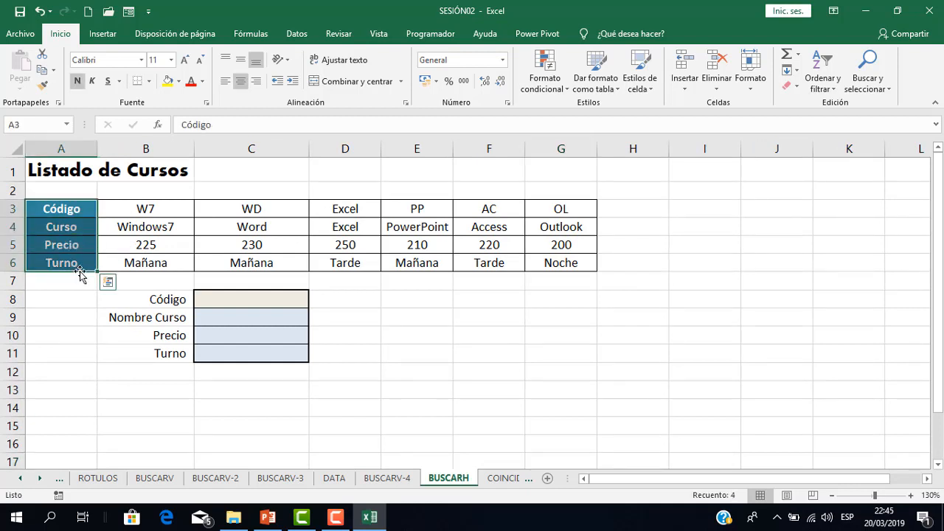
left_click(385, 323)
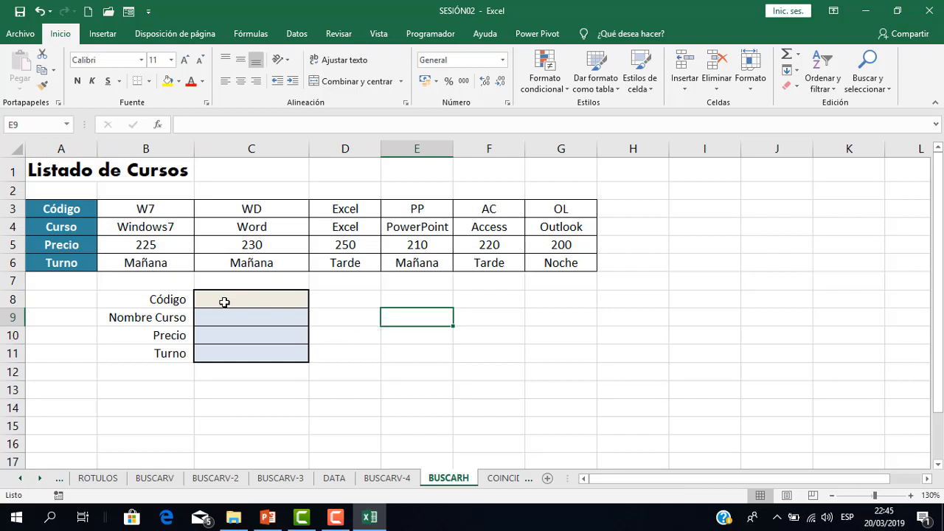
left_click(158, 206)
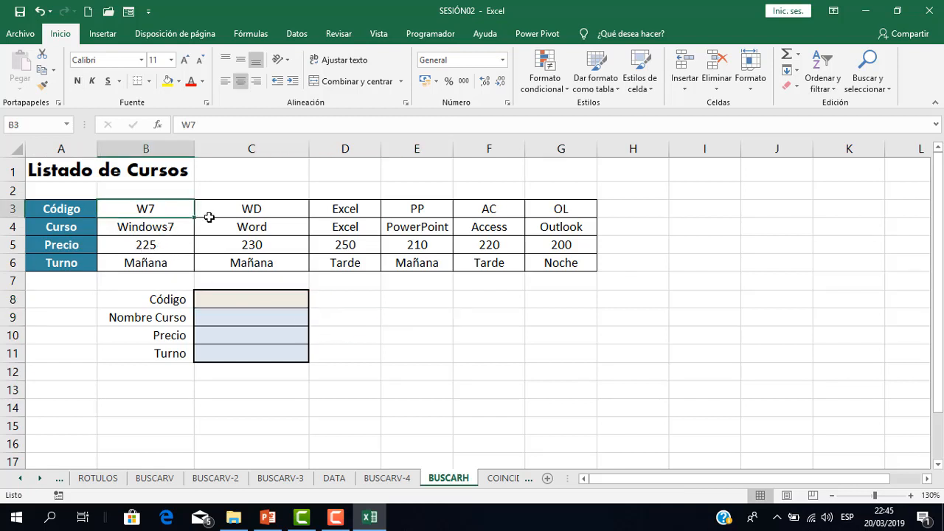
left_click(361, 210)
key("ctrl+c")
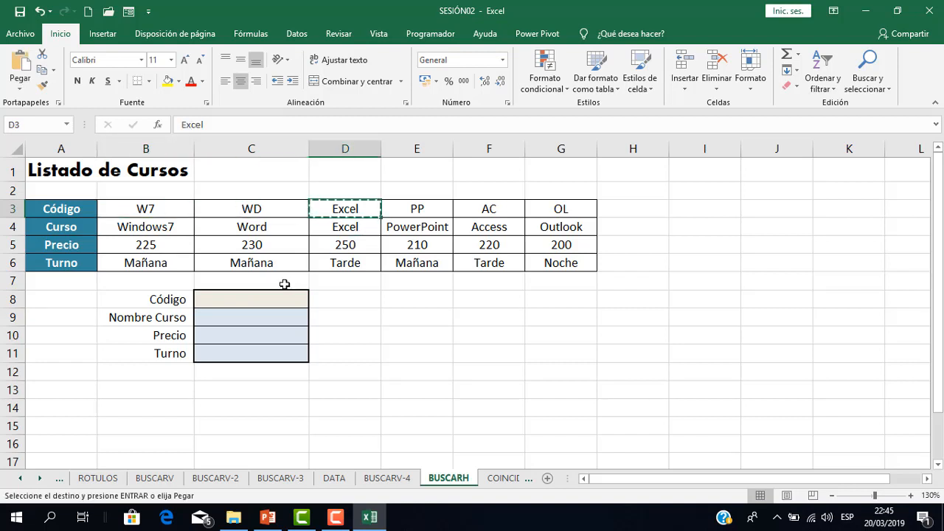
left_click(268, 296)
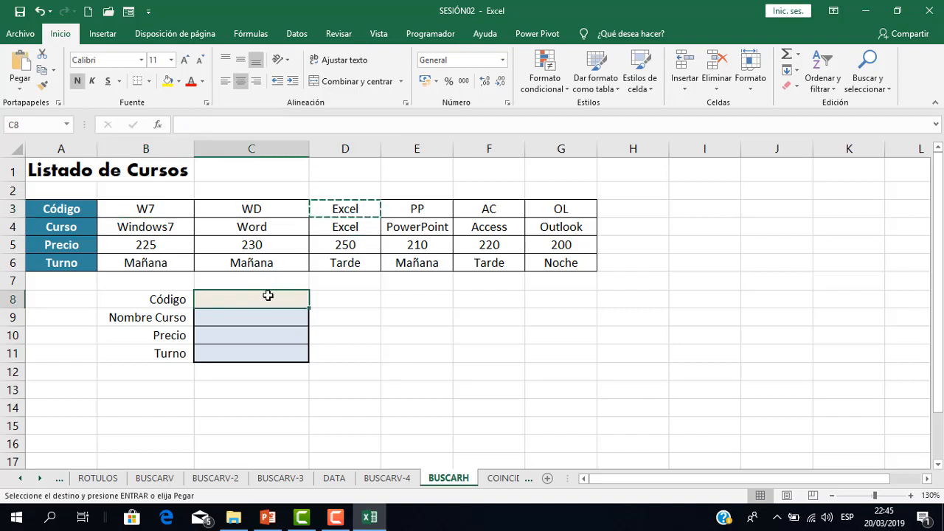
left_click(20, 88)
left_click(16, 175)
left_click(376, 332)
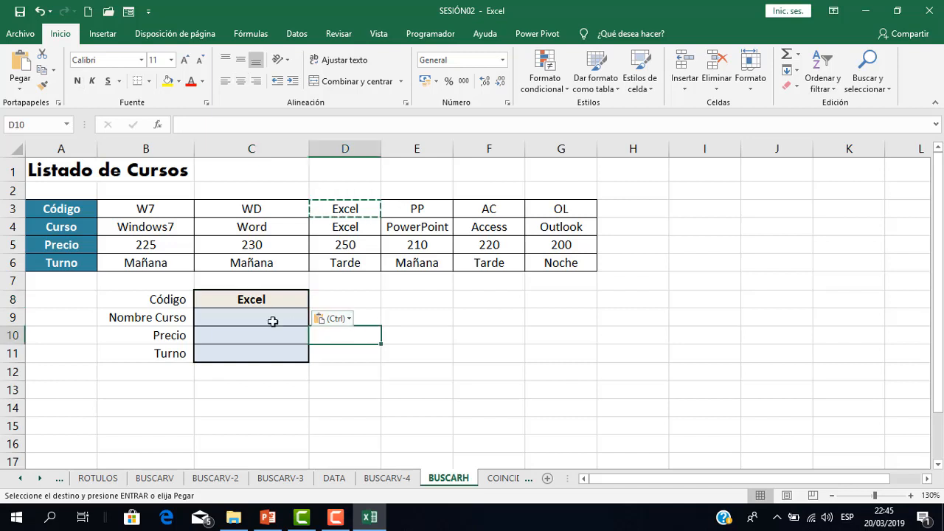
Start a BUSCARH formula in the Nombre Curso cell C9 with C8 as lookup value and B3:G6 as the table.
left_click(274, 323)
key("Escape")
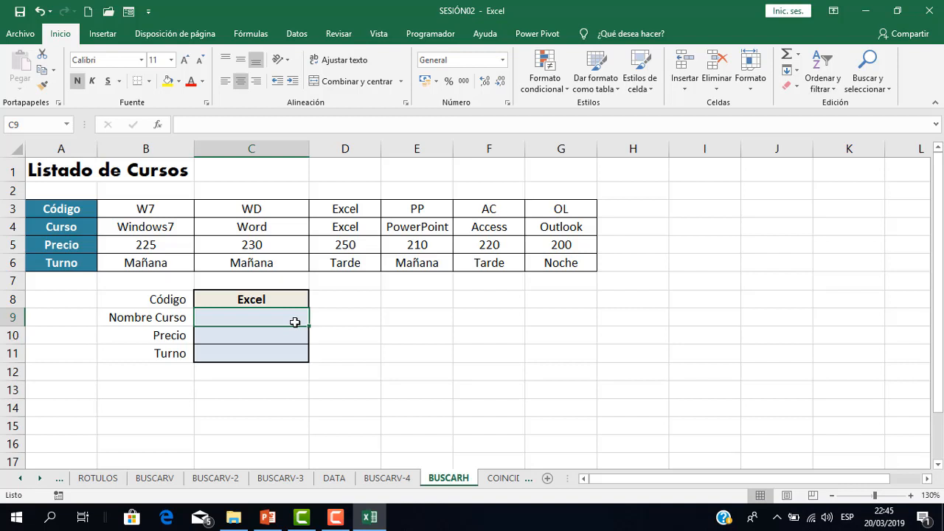
type(")")
type("=")
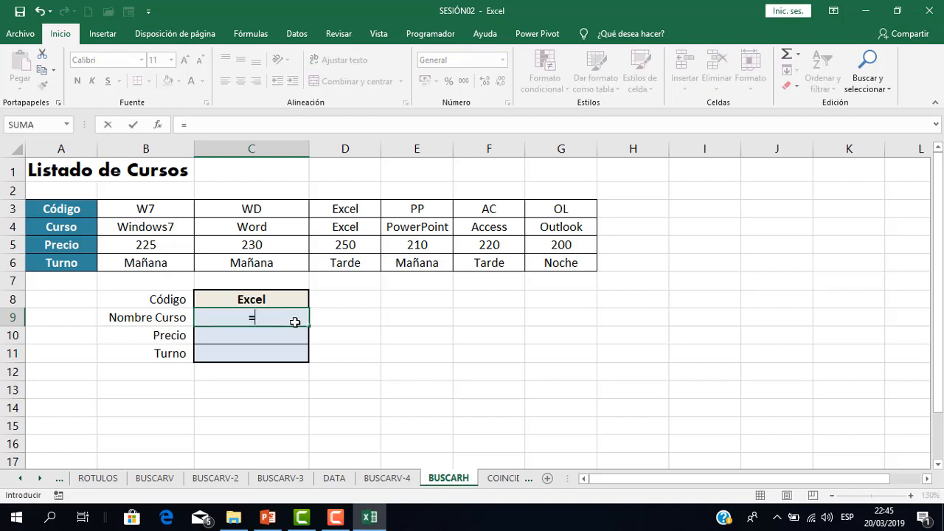
type("bus")
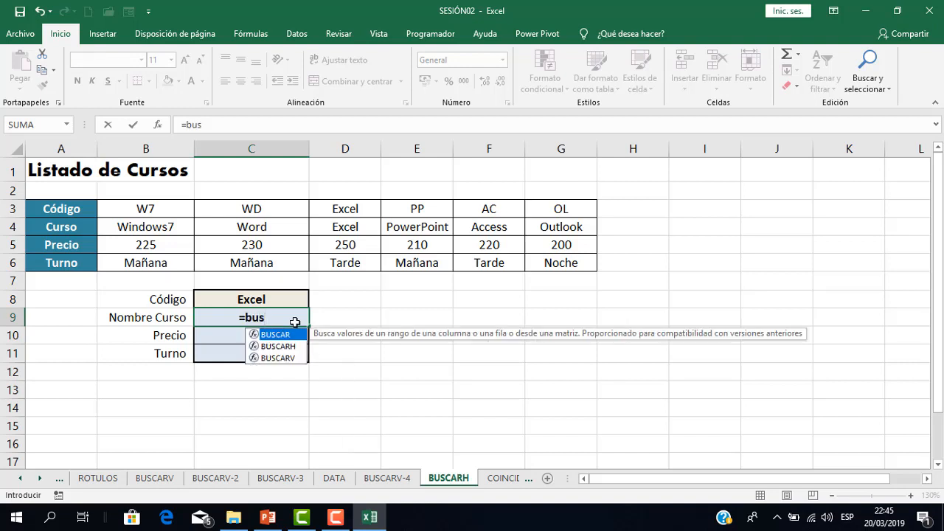
double_click(287, 346)
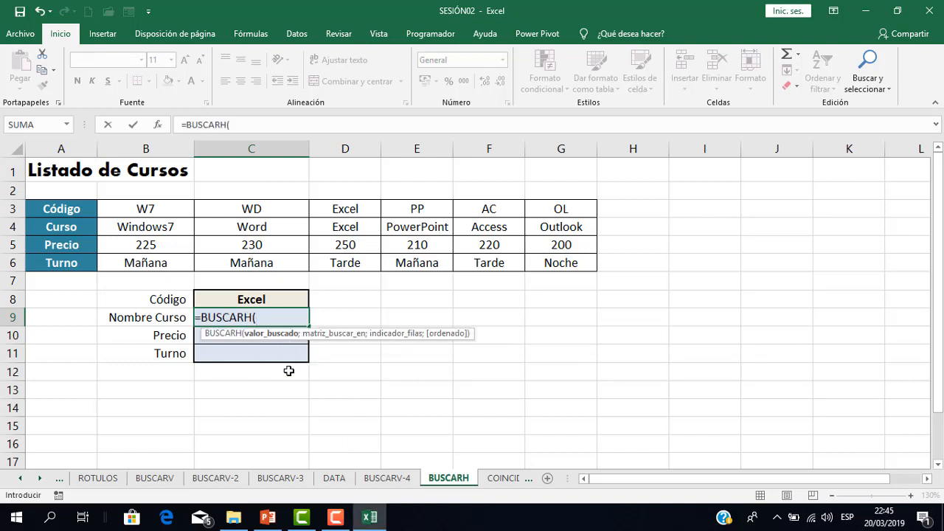
left_click(254, 296)
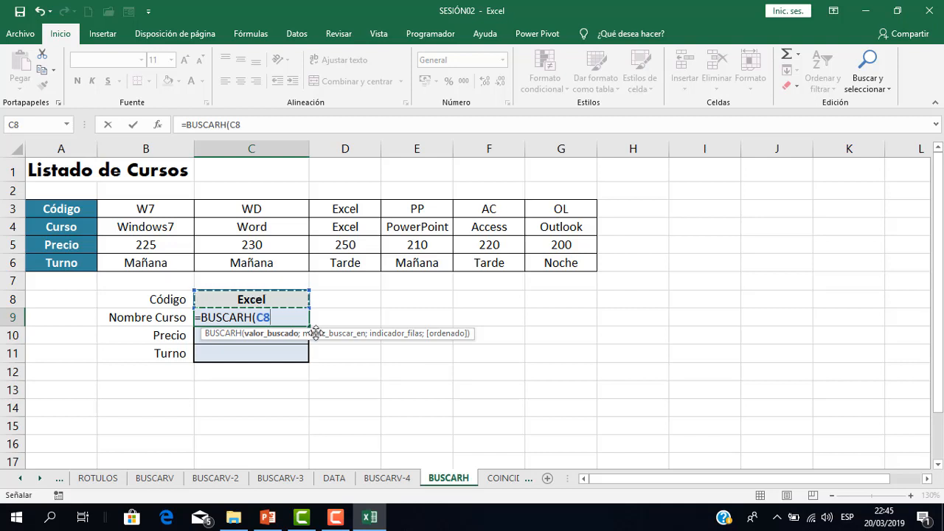
type(";")
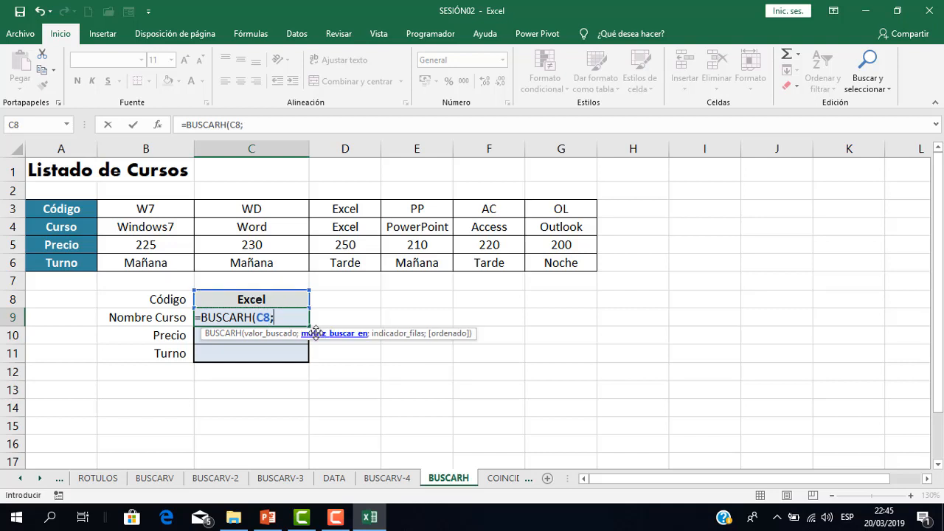
left_click(151, 209)
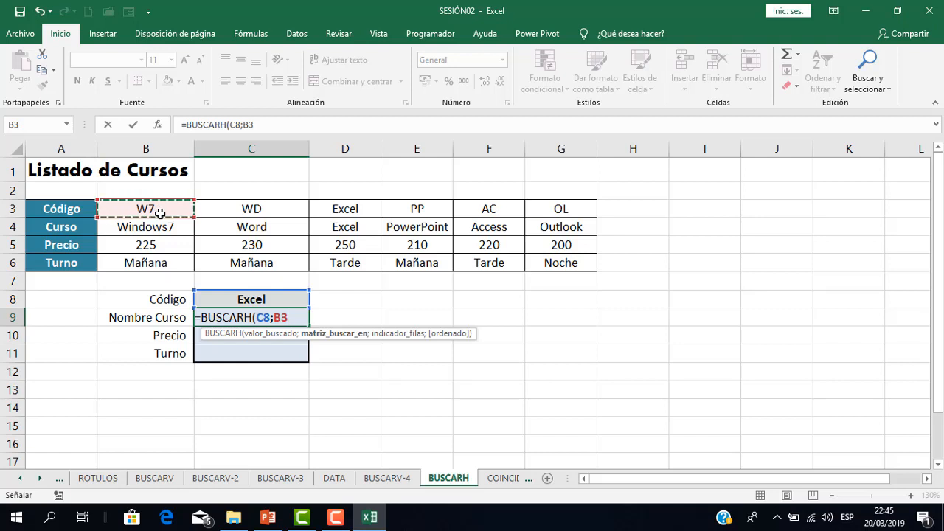
left_click_drag(160, 213, 542, 262)
Complete the Nombre Curso BUSCARH formula with row index 2 and 0 for exact match.
type(";2")
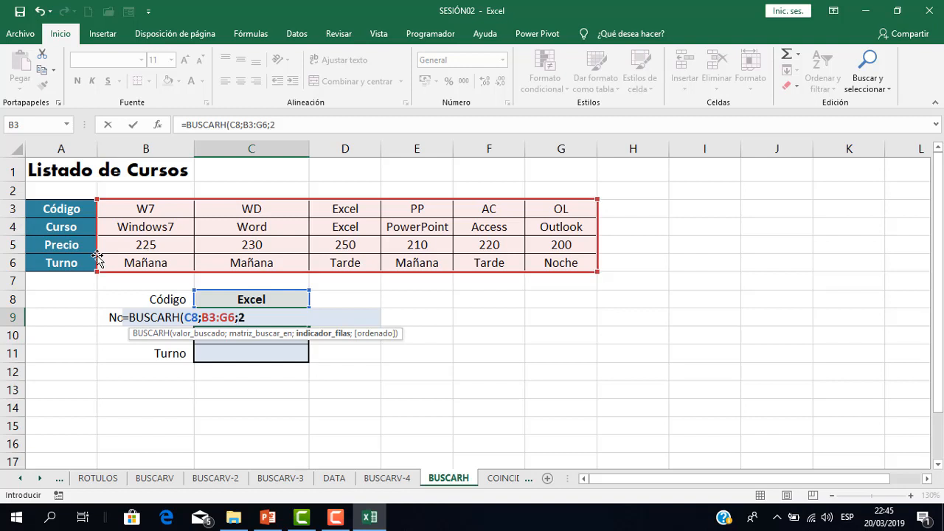
type(";")
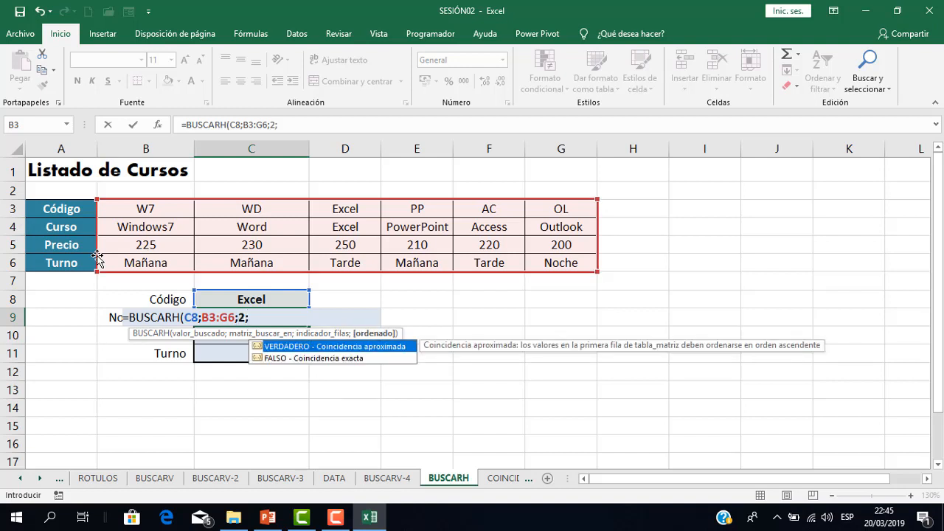
type("0)")
key("Return")
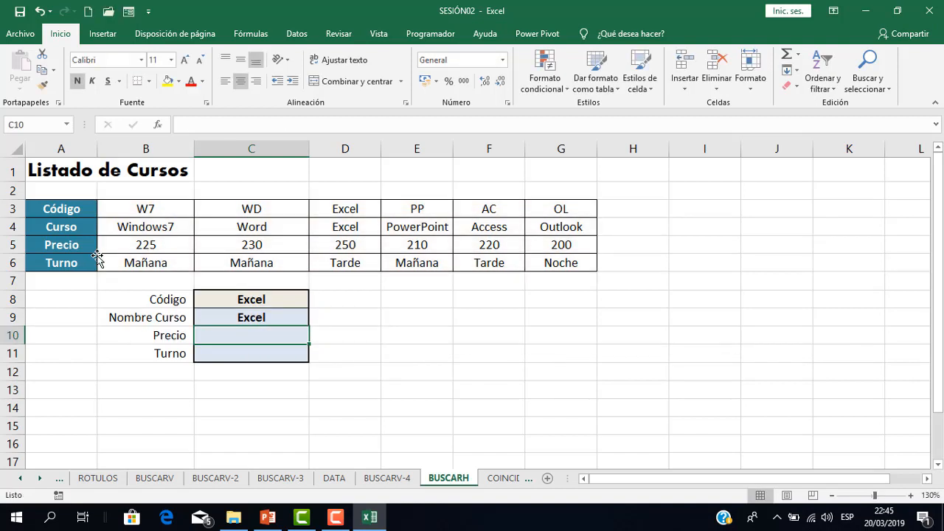
Apply a red font colour to the Excel course entries in D3:D6.
left_click(337, 238)
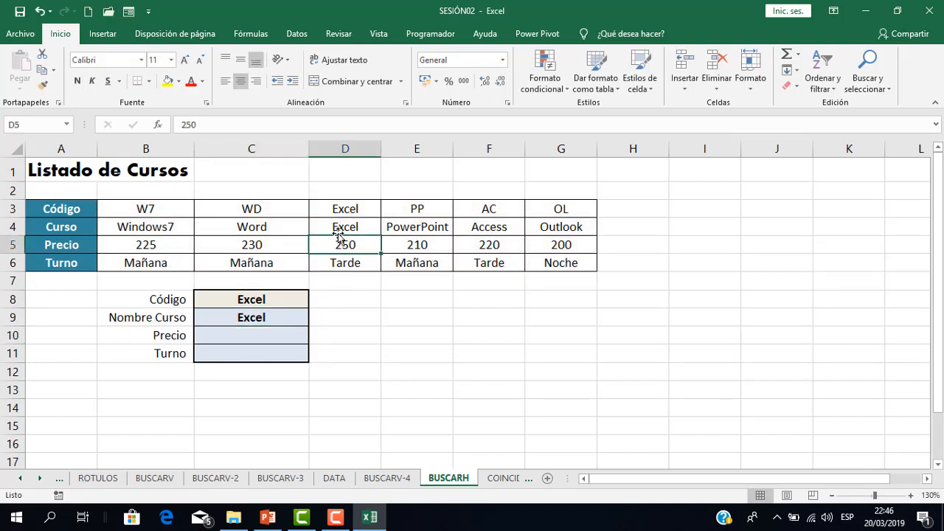
left_click(341, 228)
left_click_drag(343, 209, 344, 263)
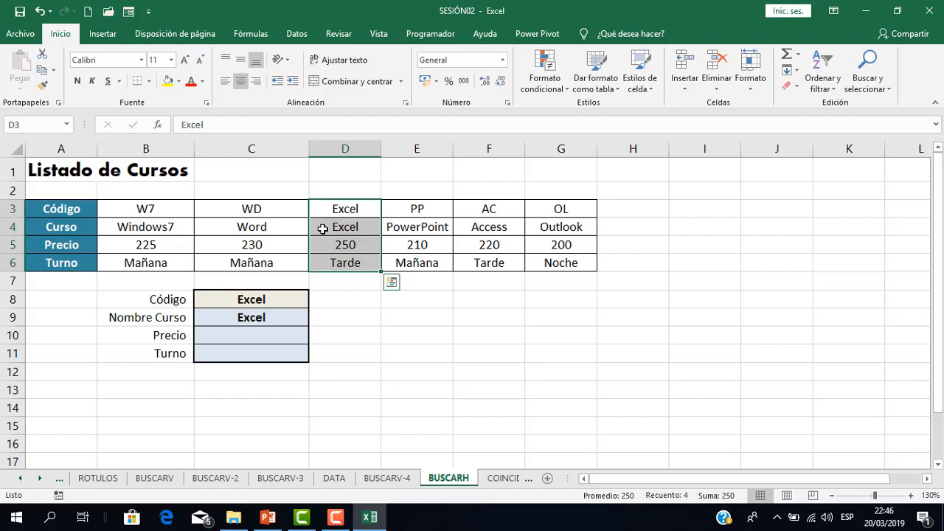
left_click(190, 81)
left_click(351, 283)
Fill the Precio cell C10 with a BUSCARH formula using lookup value C8, table B3:G6, row index 3 and 0 for exact match.
left_click(261, 336)
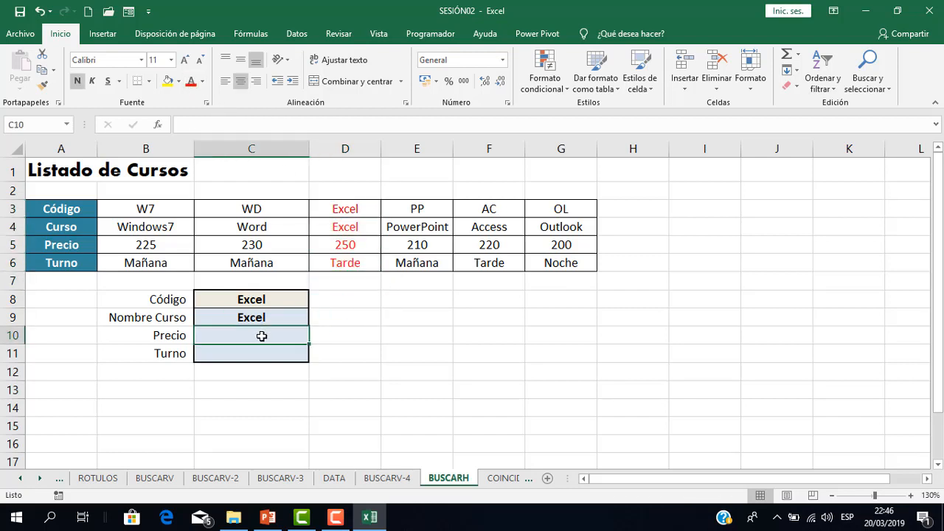
type("=bus")
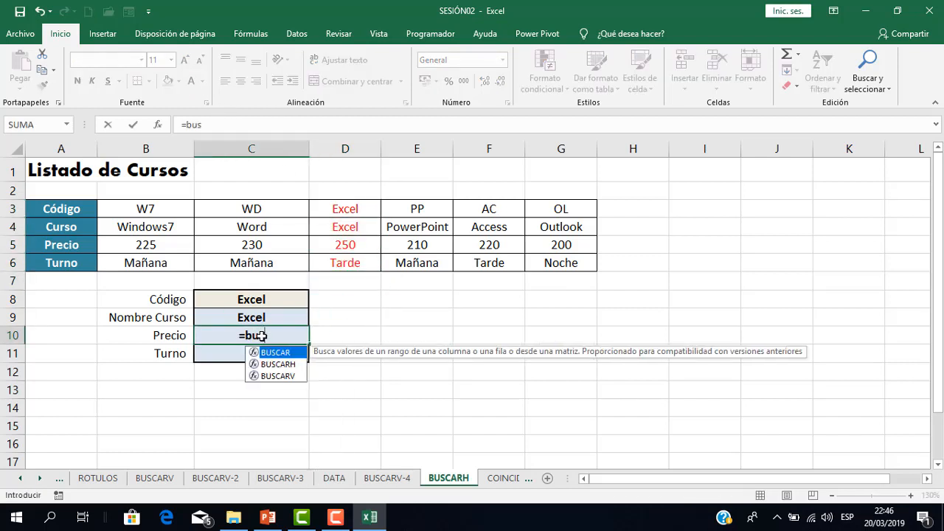
double_click(279, 364)
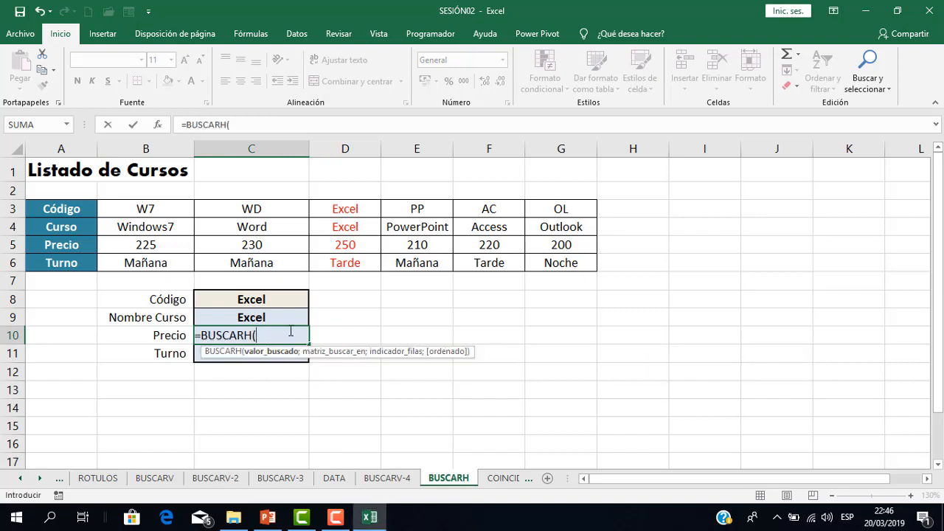
left_click(260, 299)
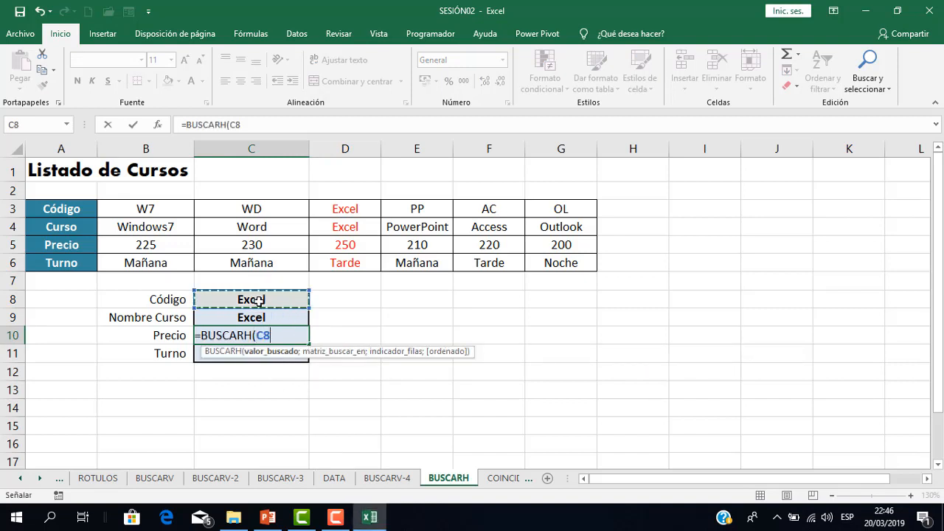
type(";")
left_click_drag(147, 209, 576, 264)
type(";")
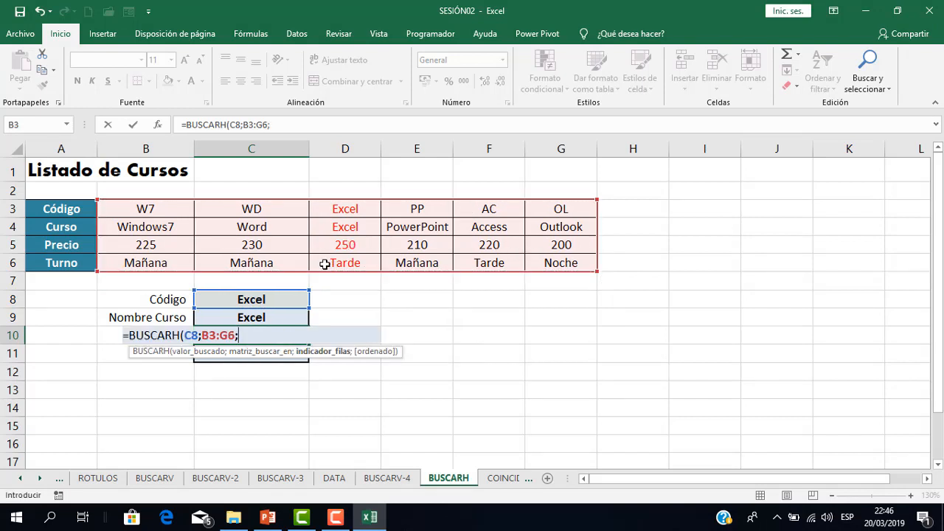
type("3;0")
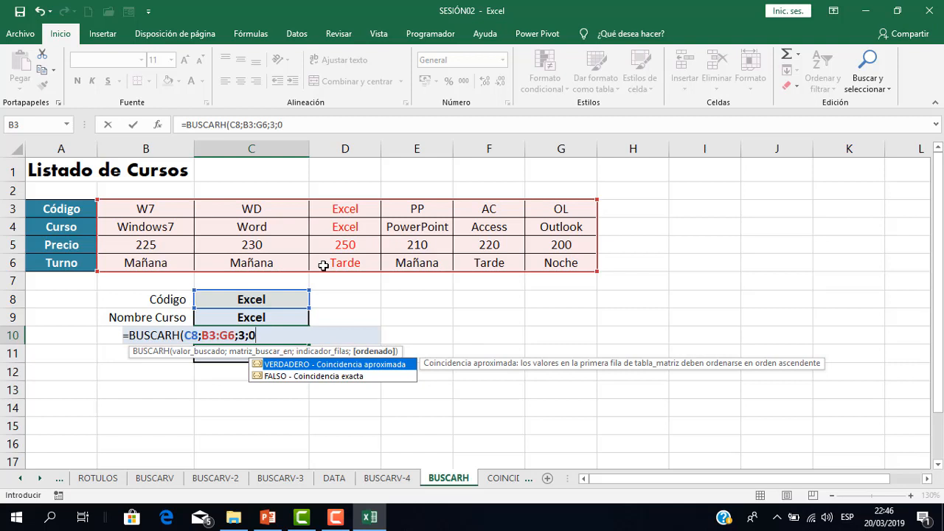
key("Return")
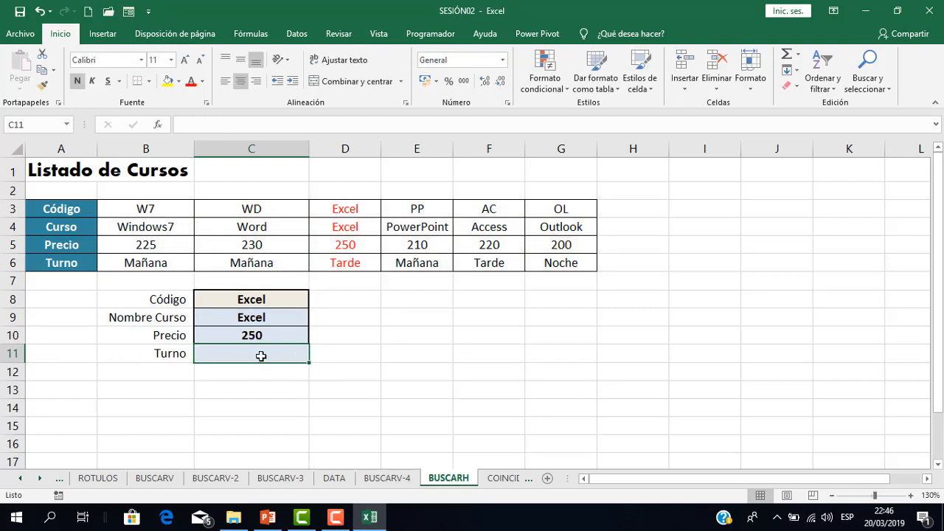
Fill the Turno cell C11 with a BUSCARH formula using lookup value C8, table B3:G6, row index 4 and 0 for exact match.
type("=bus")
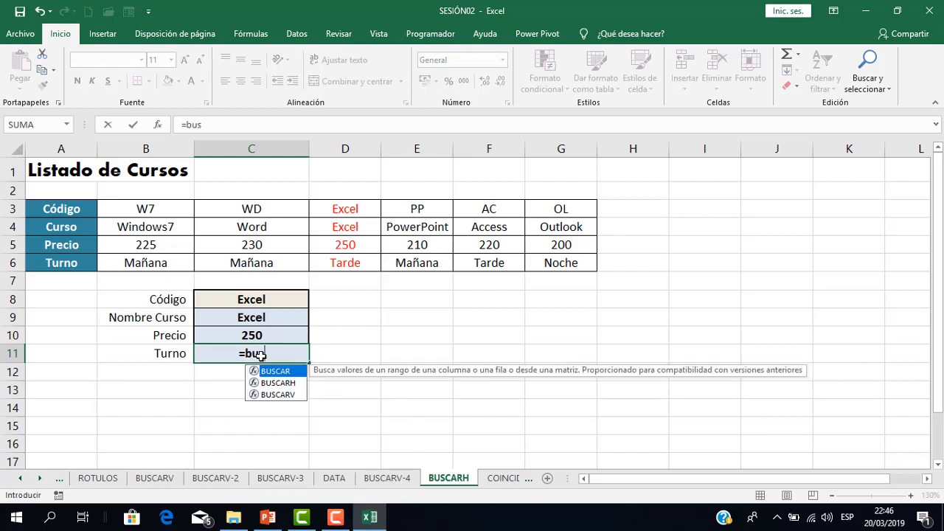
double_click(277, 383)
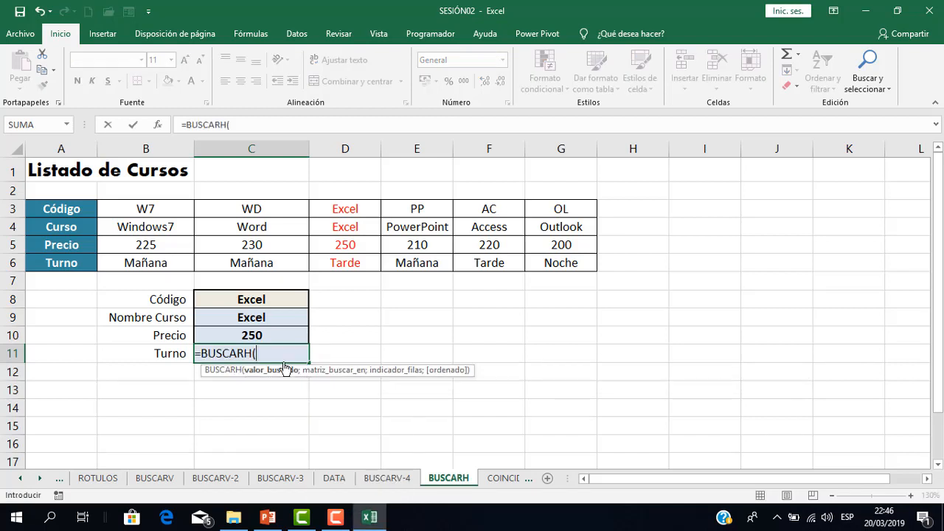
left_click(271, 303)
type(";")
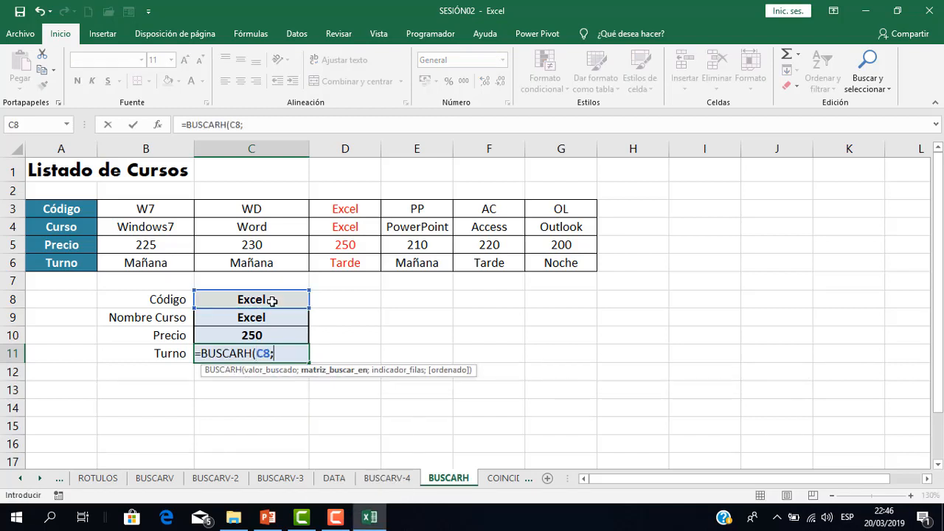
left_click_drag(147, 207, 550, 258)
type(";")
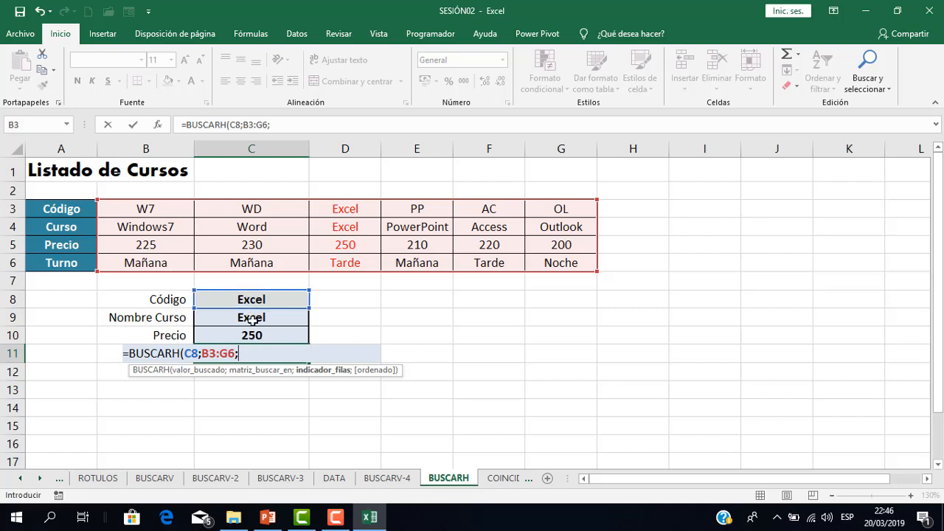
type(";0")
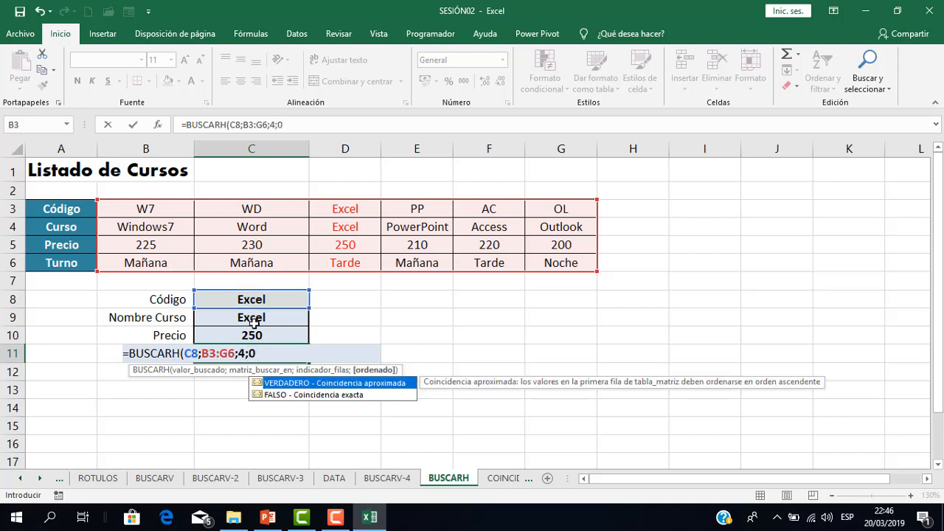
key("Return")
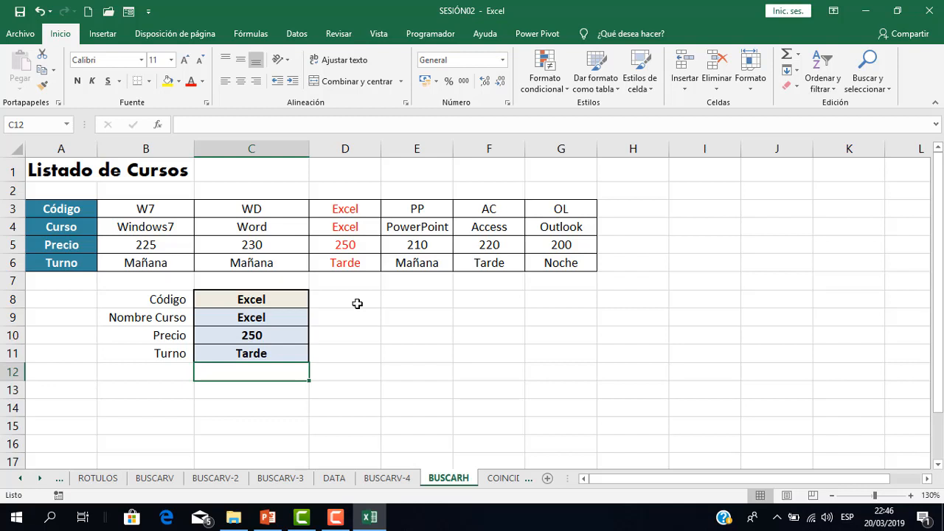
left_click(437, 419)
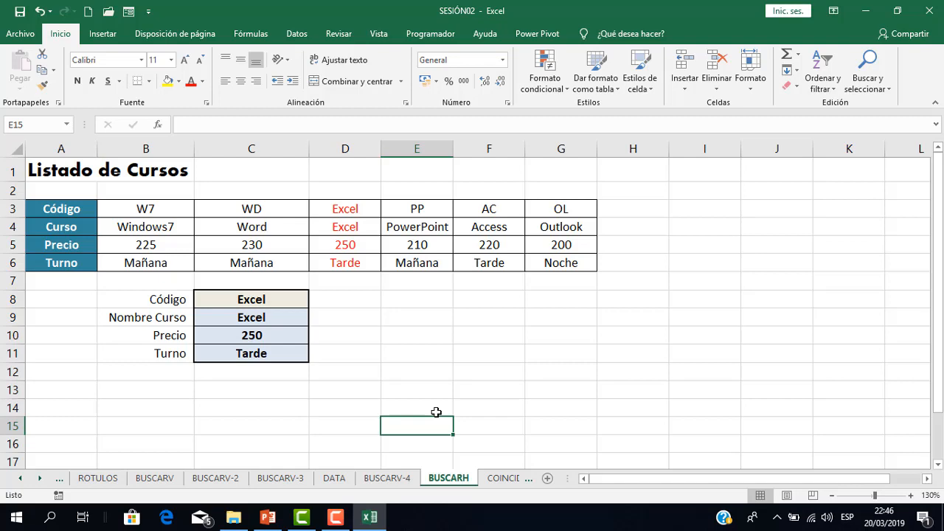
Open the COINCIDIR worksheet, and switch to the PowerPoint presentation to view slide 7 about COINCIDIR.
left_click(517, 478)
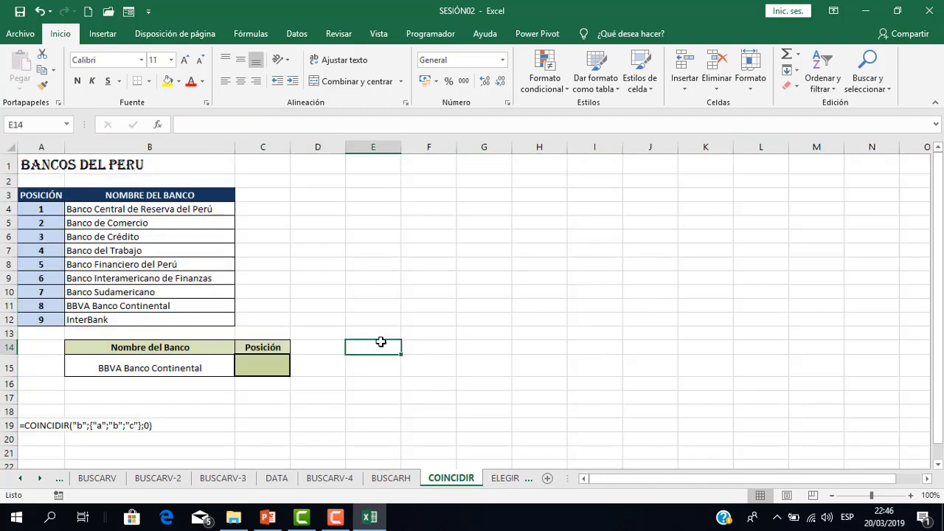
scroll(306, 315, "up", 3)
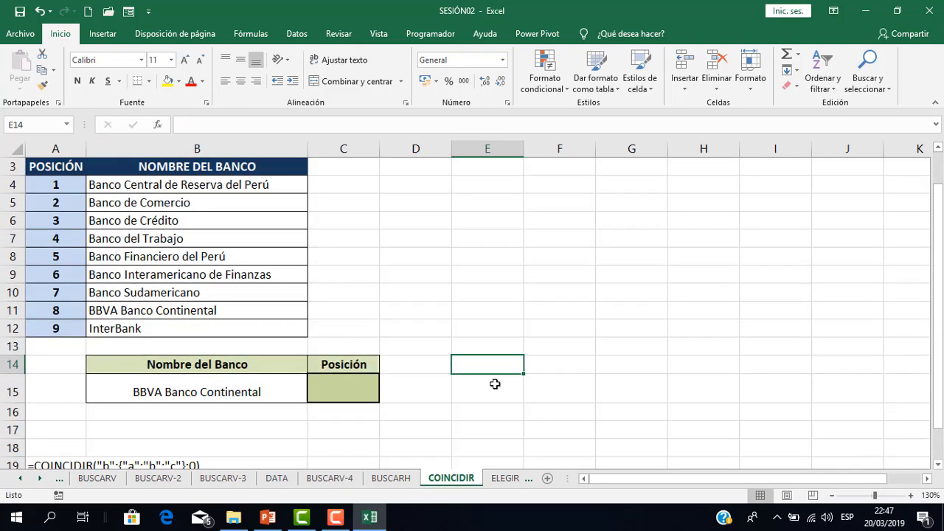
scroll(495, 384, "up", 1)
left_click(597, 480)
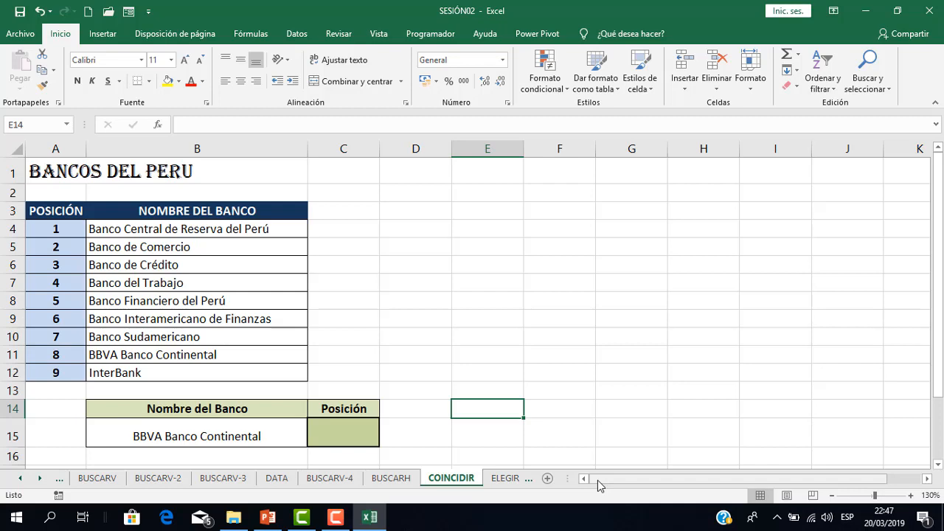
left_click(269, 520)
left_click(92, 426)
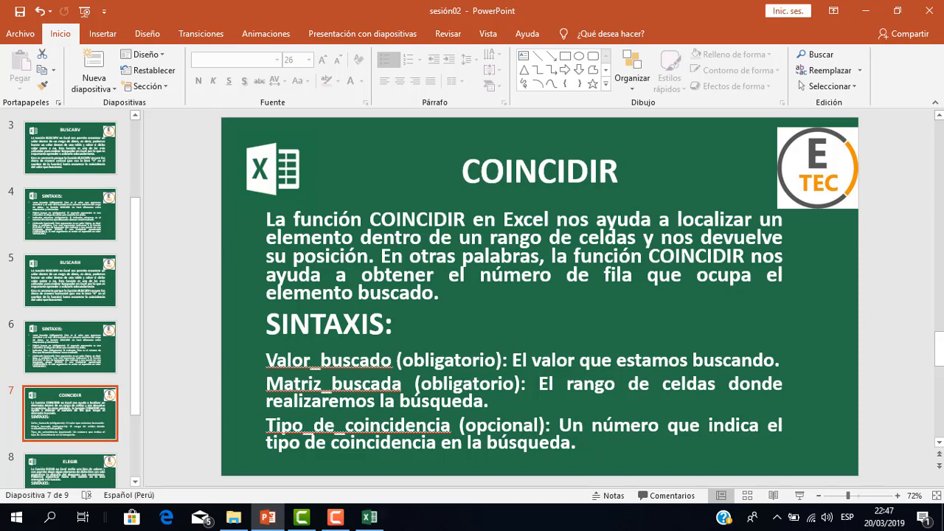
Switch back to the COINCIDIR worksheet in Excel and select the bank name to look up in B15.
left_click(387, 524)
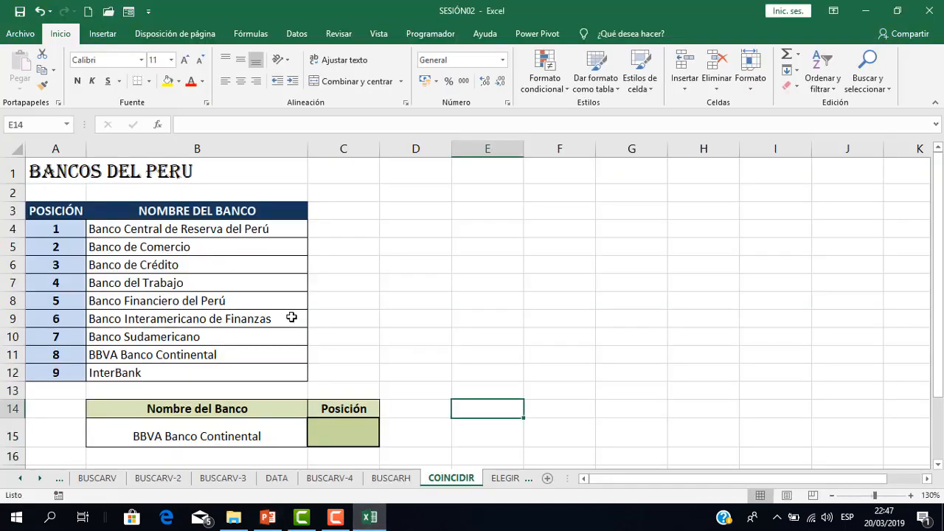
scroll(291, 318, "up", 1, "ctrl")
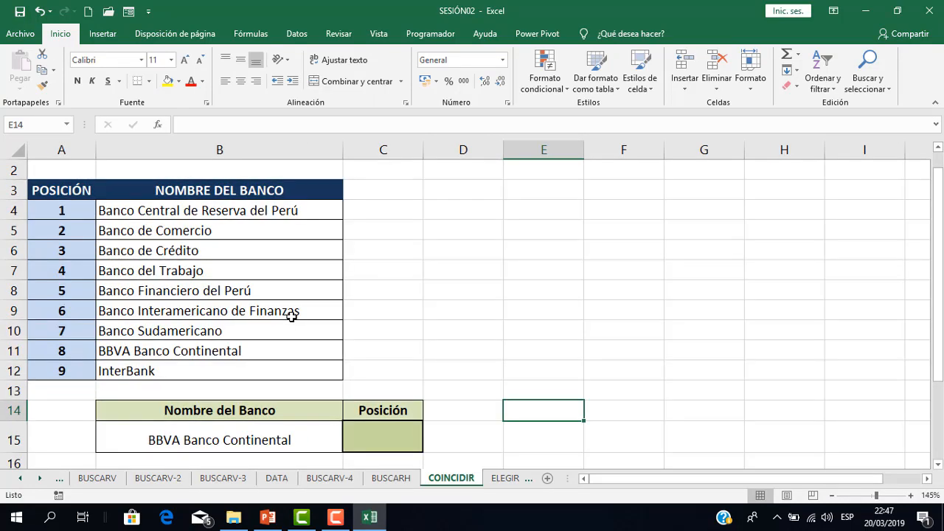
scroll(291, 317, "down", 1, "ctrl")
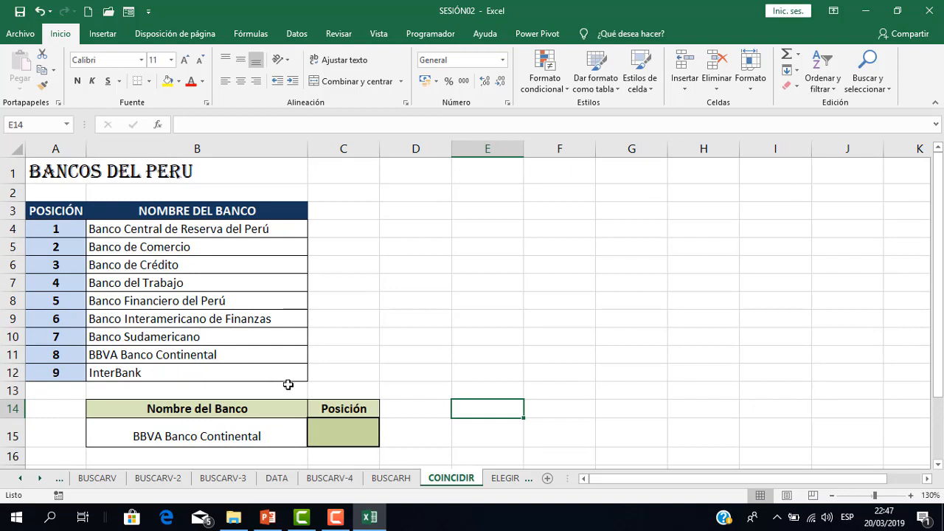
left_click(358, 369)
left_click(240, 428)
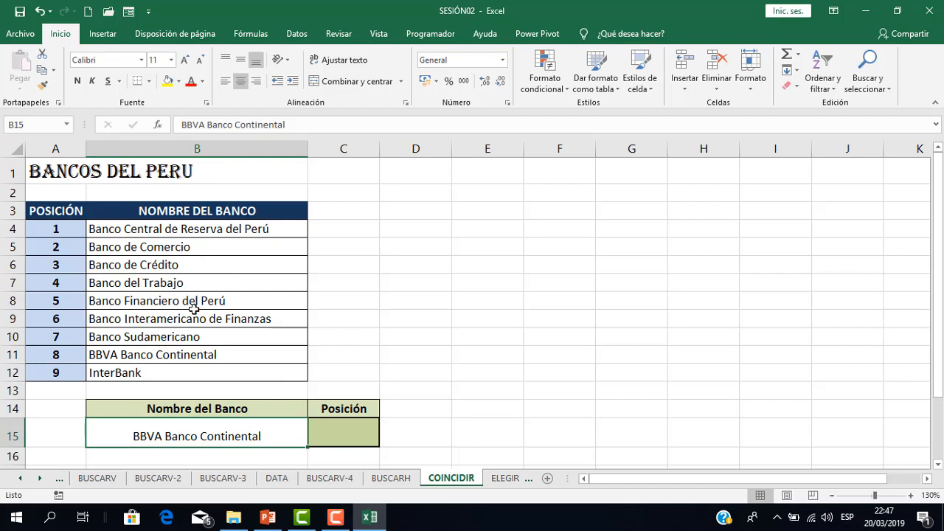
Fill the Posición cell C15 with a COINCIDIR formula using lookup value B15, range B4:B12 and match type 0 - Coincidencia exacta.
left_click(352, 437)
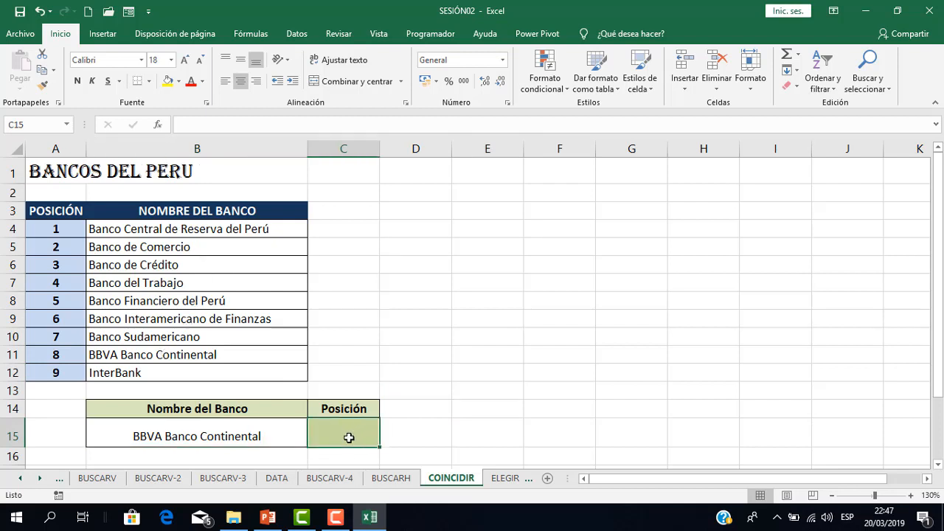
type("=co")
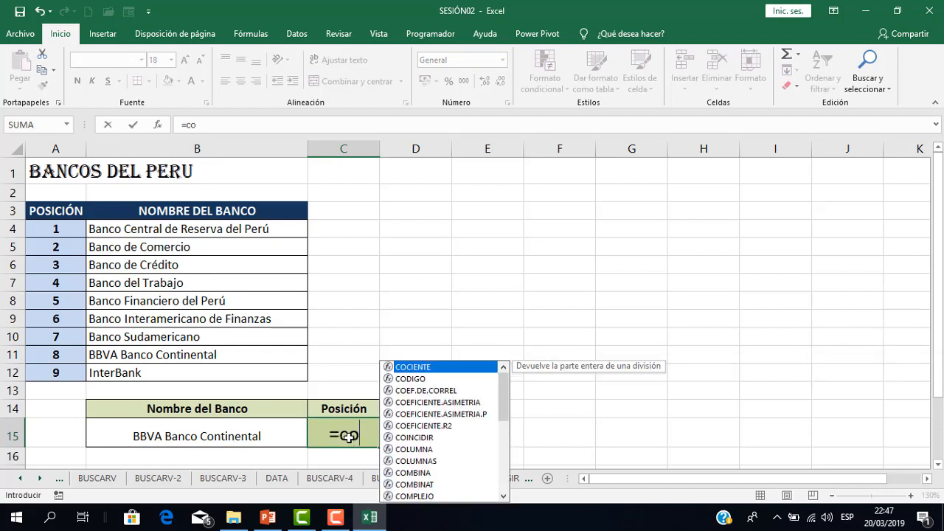
type("in")
double_click(374, 454)
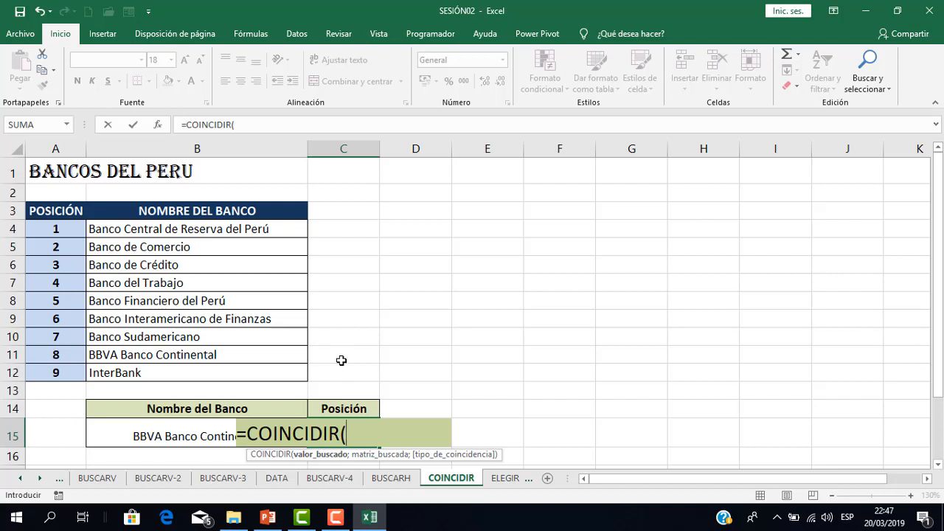
left_click(181, 435)
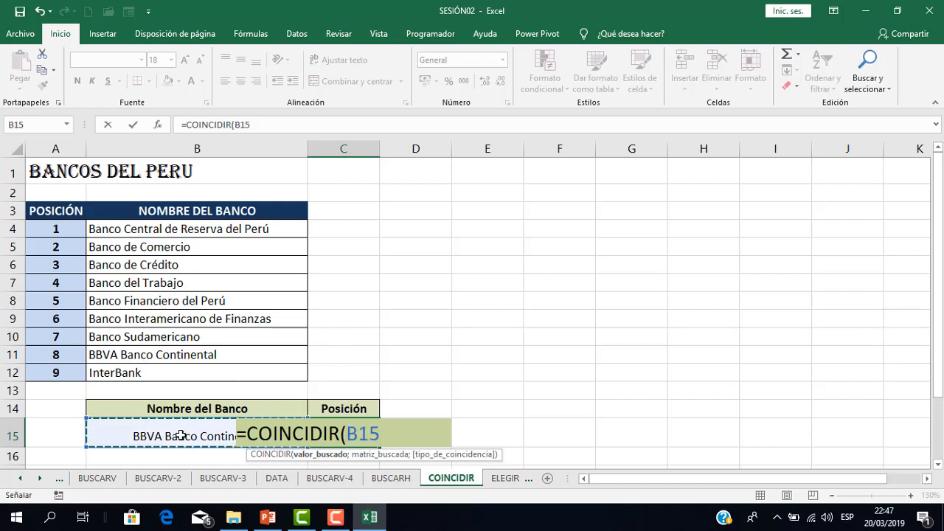
type(";")
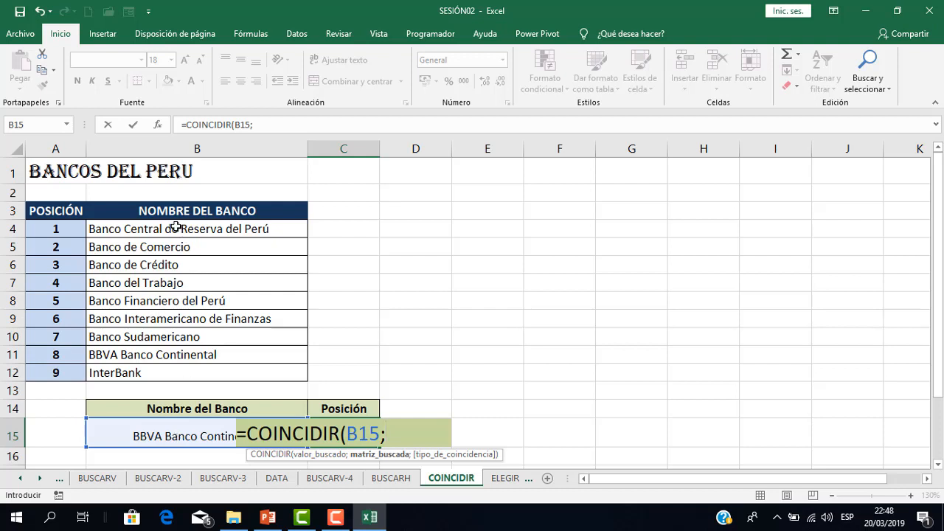
left_click_drag(176, 227, 197, 370)
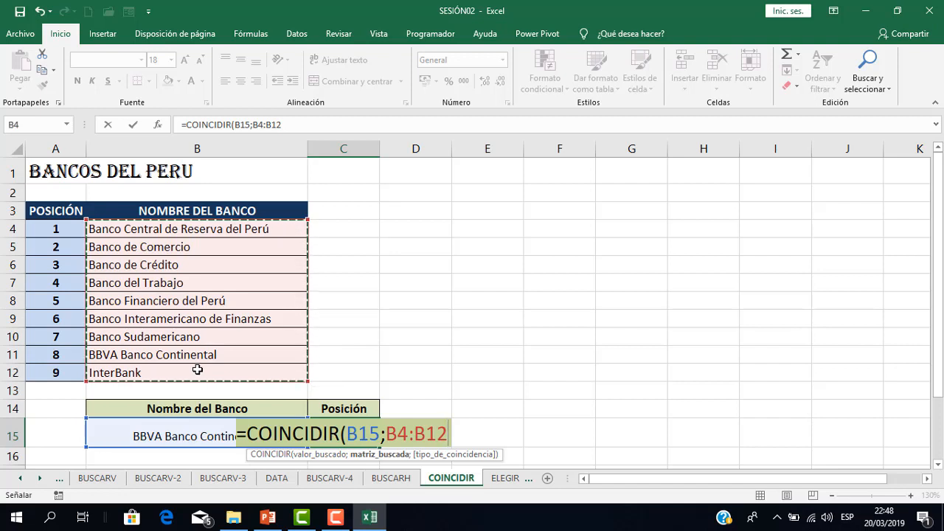
type(";")
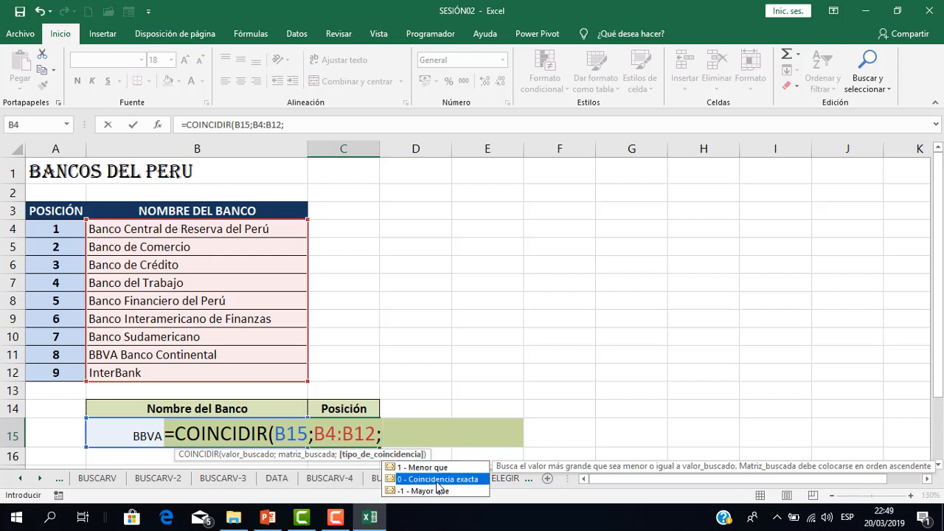
double_click(438, 481)
type(")")
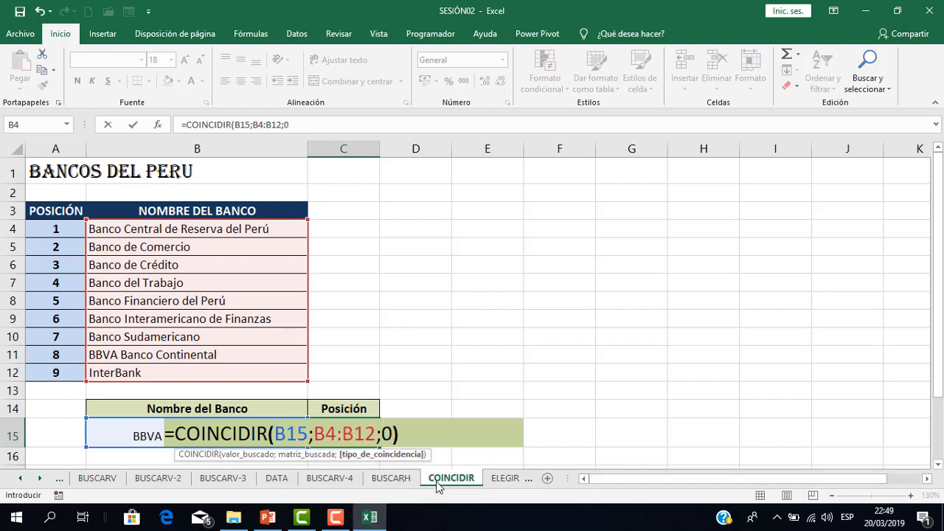
key("Return")
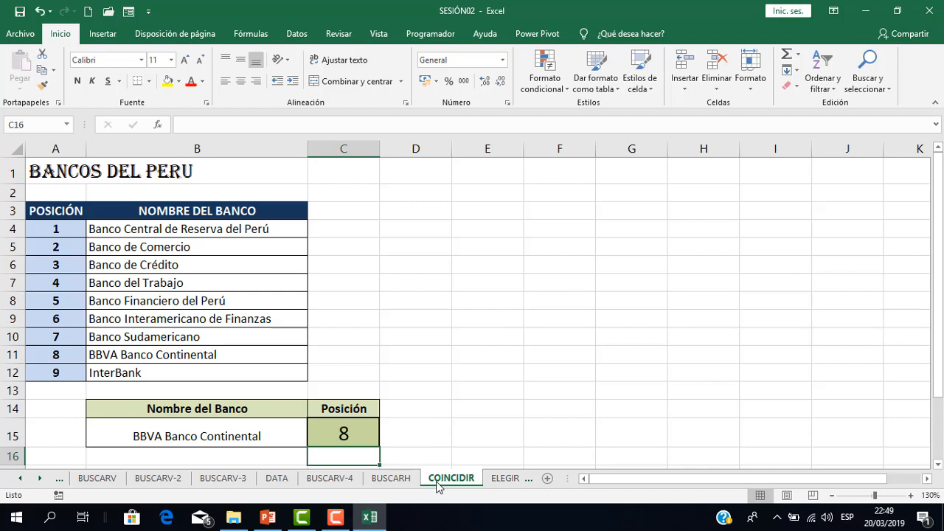
Replace the bank name in B15 with Banco de Crédito, copied from B6 and pasted as a value only.
left_click(249, 438)
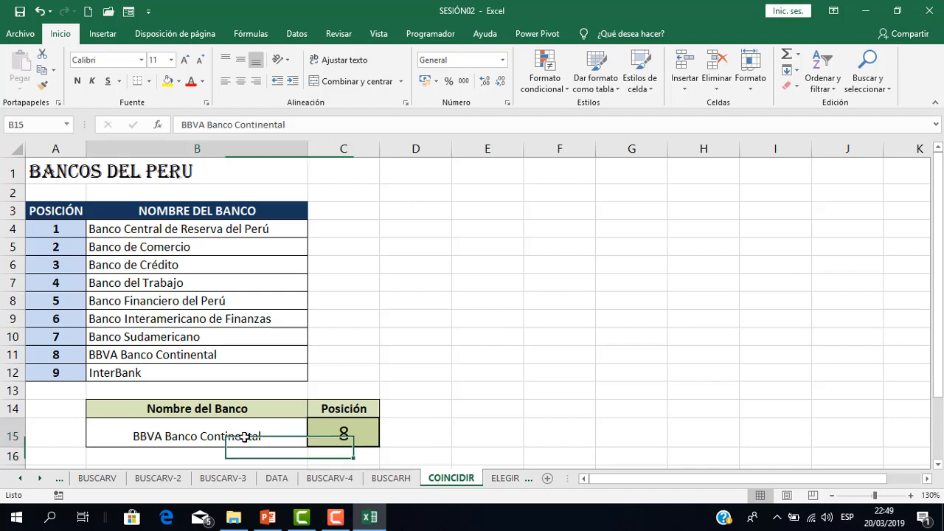
left_click(136, 267)
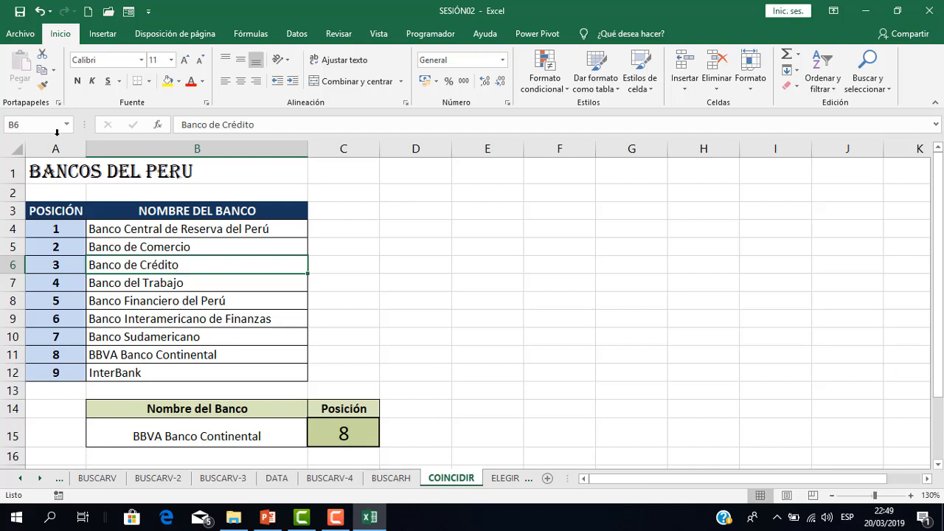
key("ctrl+c")
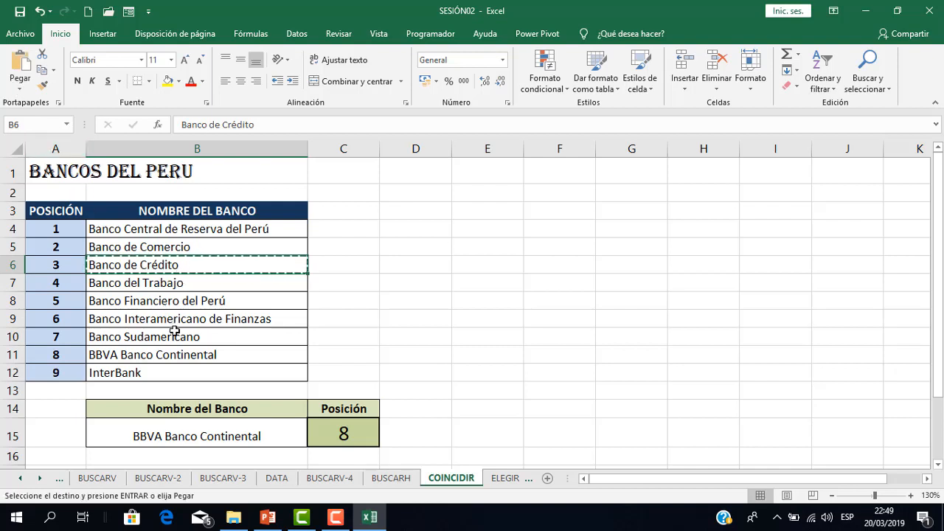
left_click(197, 423)
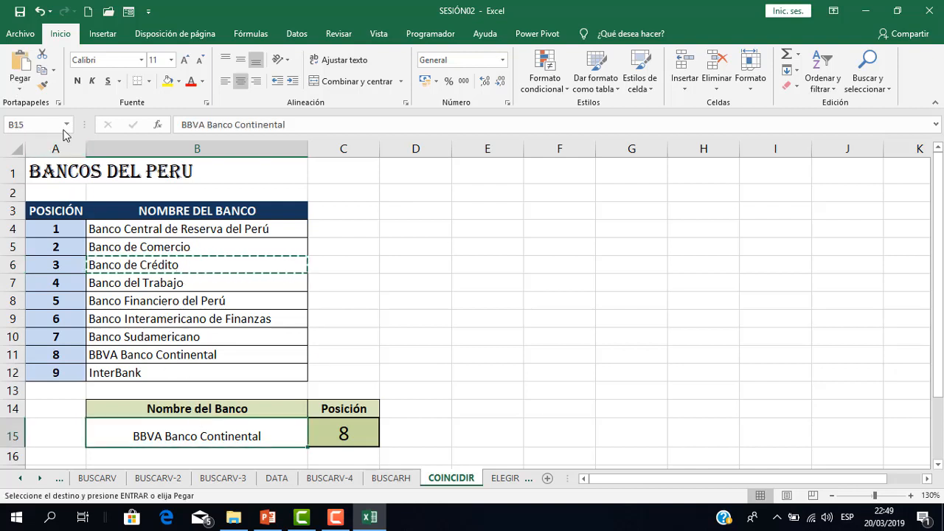
left_click(20, 87)
left_click(23, 179)
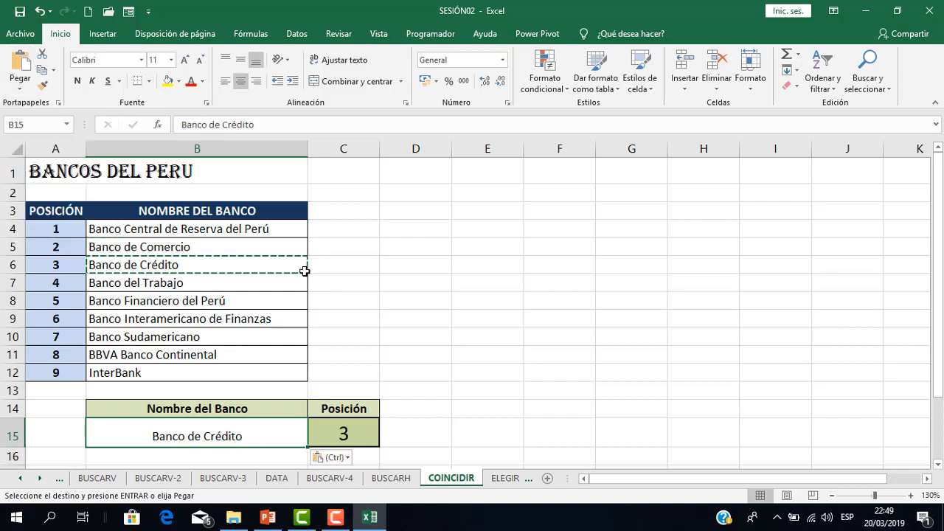
key("Escape")
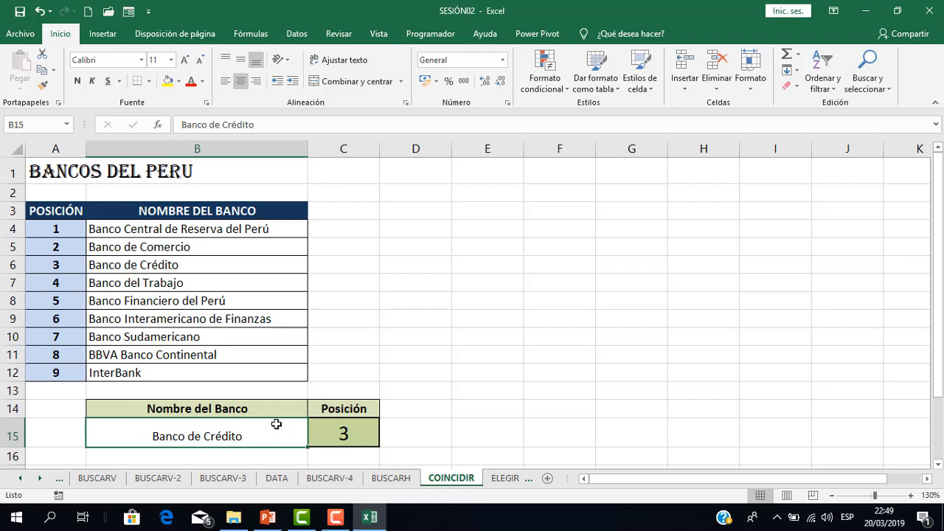
Open the ELEGIR worksheet, and switch to the PowerPoint presentation to view slide 8 about ELEGIR.
left_click(499, 479)
left_click(421, 398)
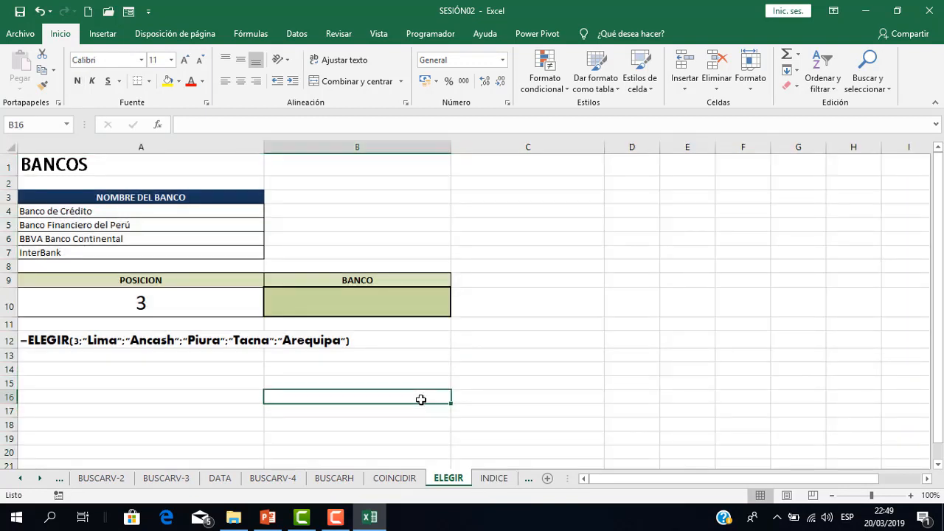
left_click(268, 518)
left_click(75, 456)
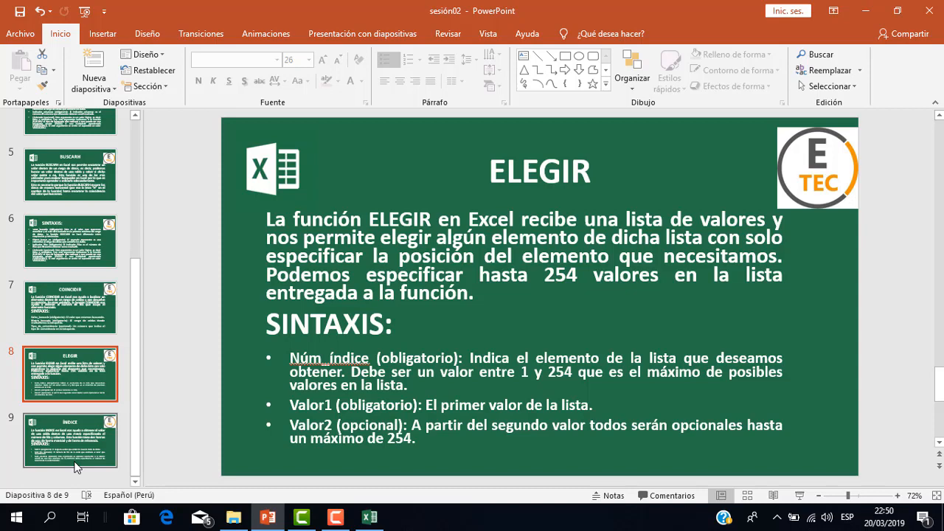
Switch back to Excel and start an ELEGIR formula in the BANCO cell B10 with index A10 and values A4 and A5.
left_click(368, 517)
left_click(354, 301)
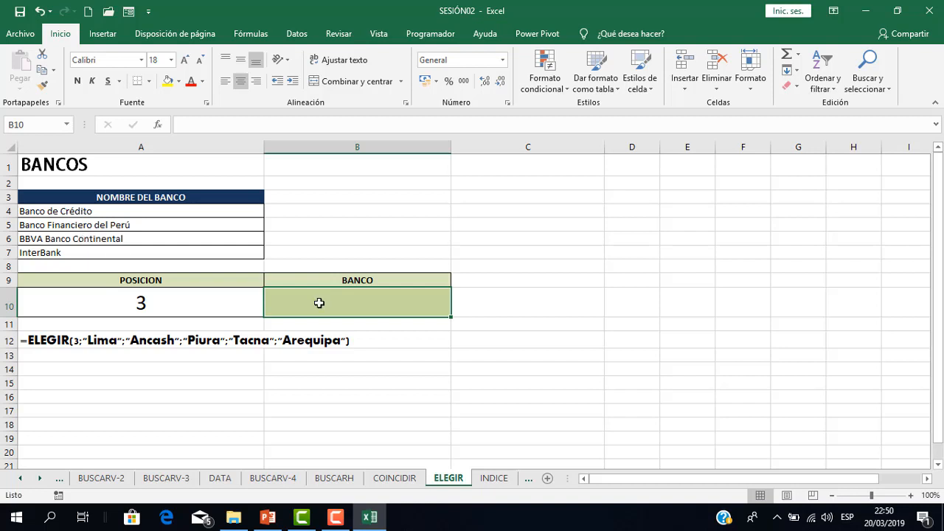
type("=")
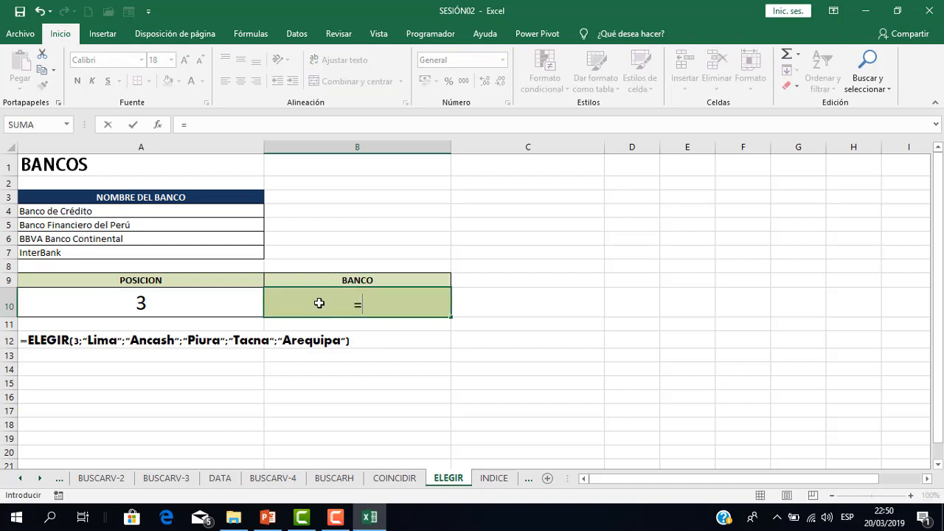
type("ele")
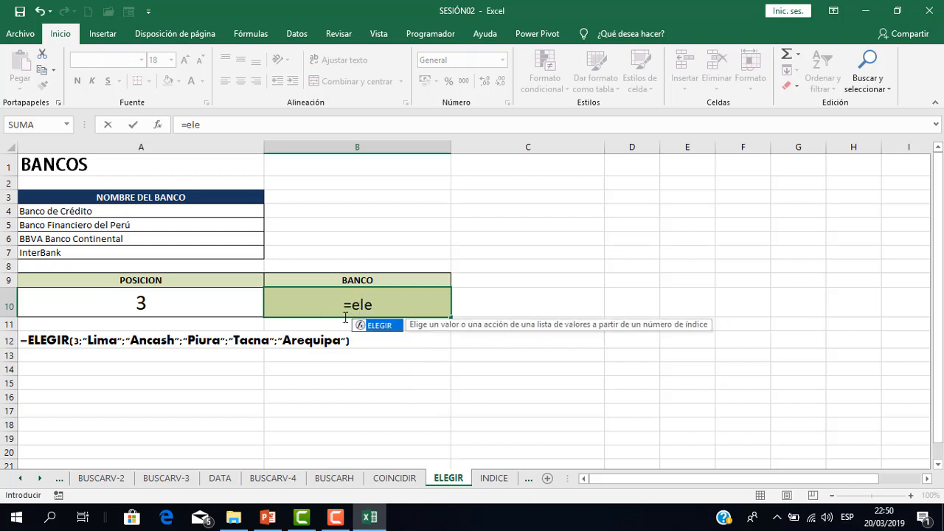
double_click(378, 327)
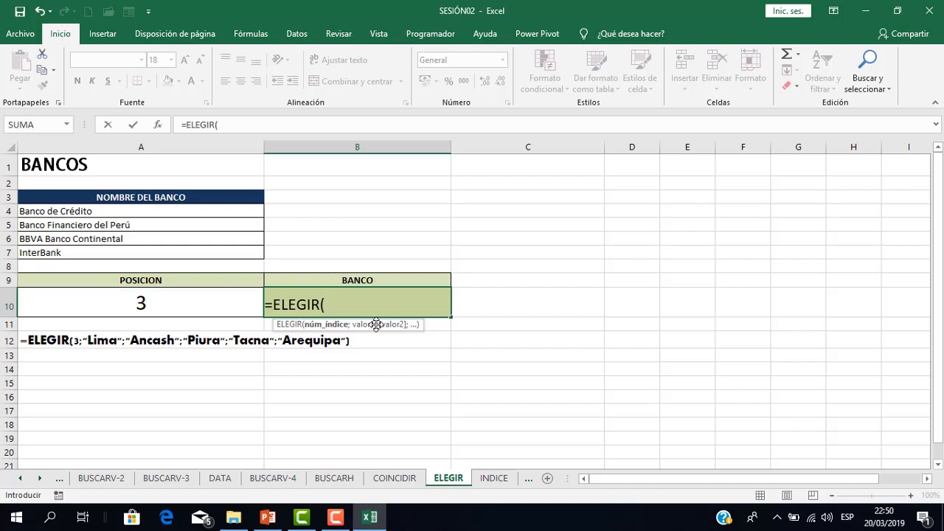
left_click(207, 304)
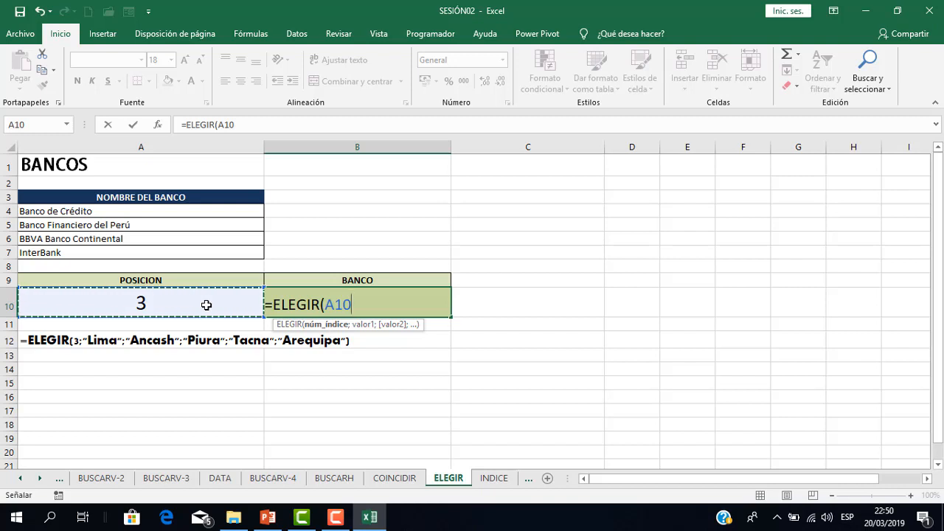
type(";")
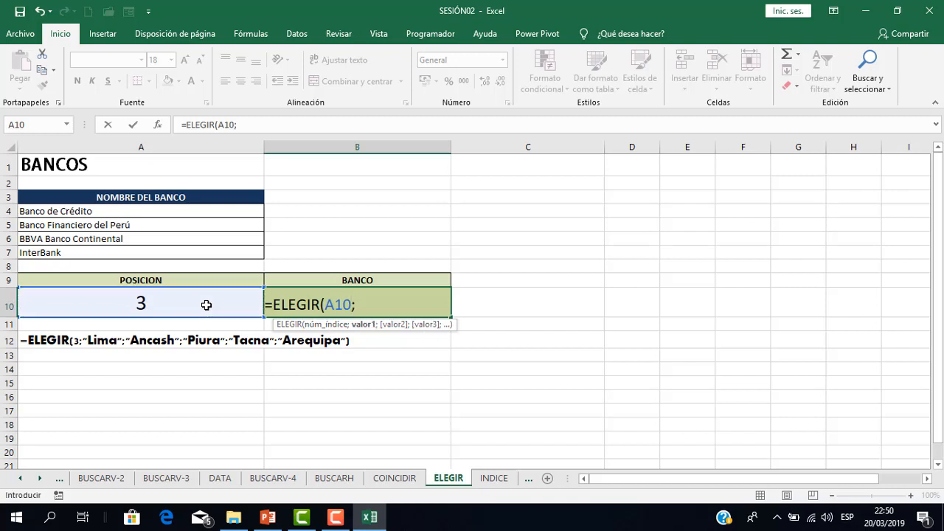
left_click(205, 213)
type(";")
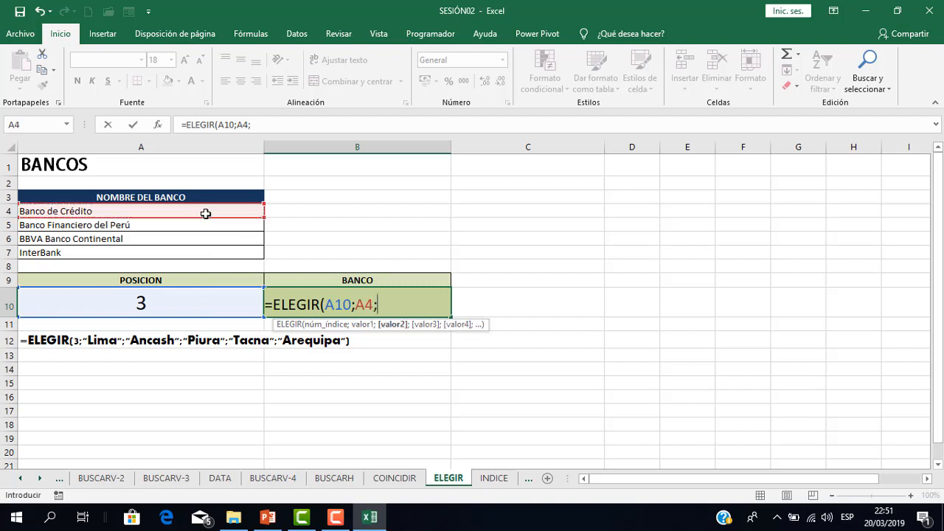
left_click(181, 226)
key("F8")
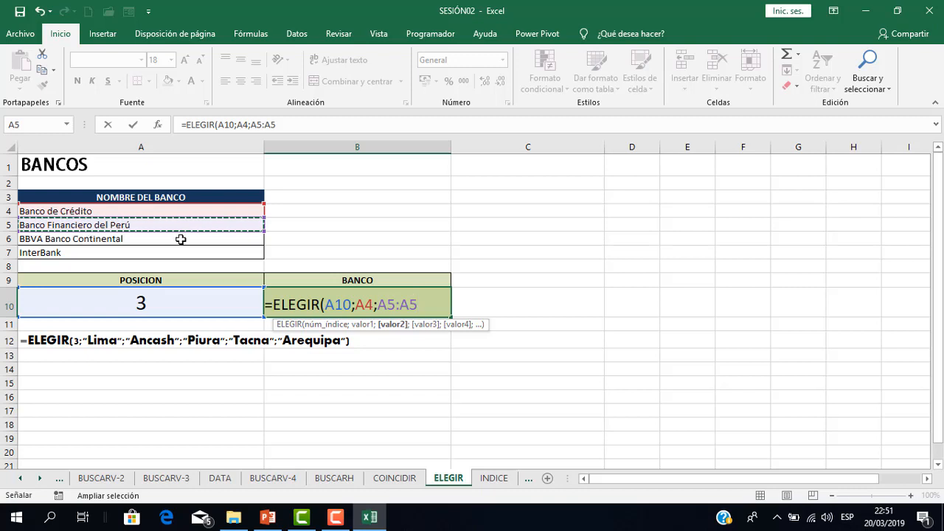
left_click(180, 239)
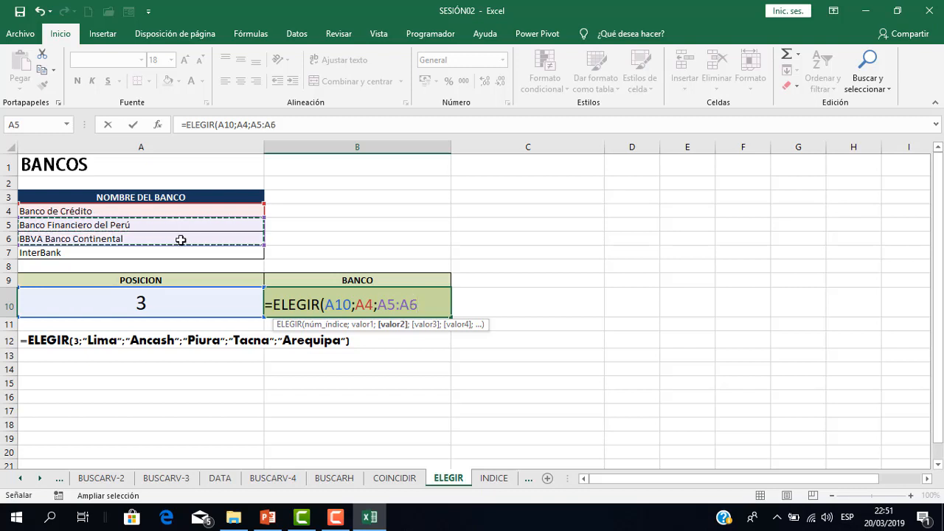
left_click(184, 251)
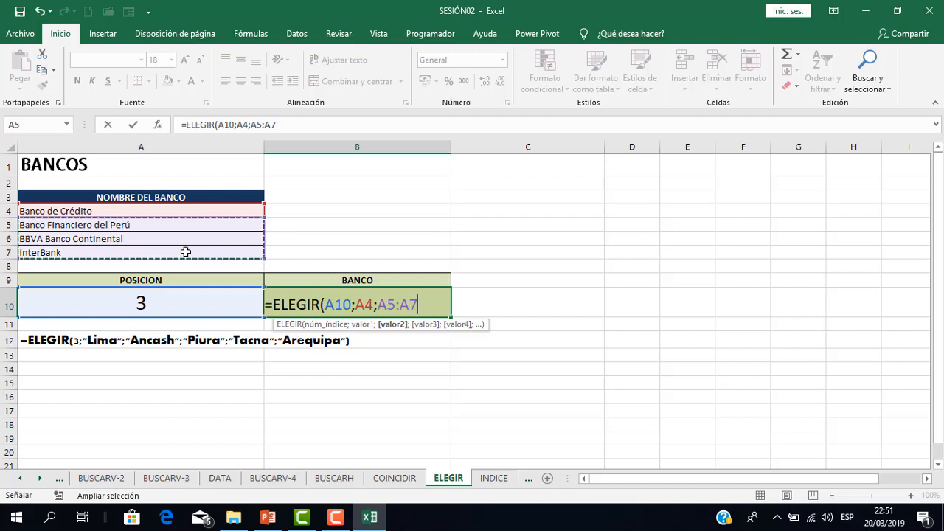
key("BackSpace")
key("BackSpace")
key("BackSpace")
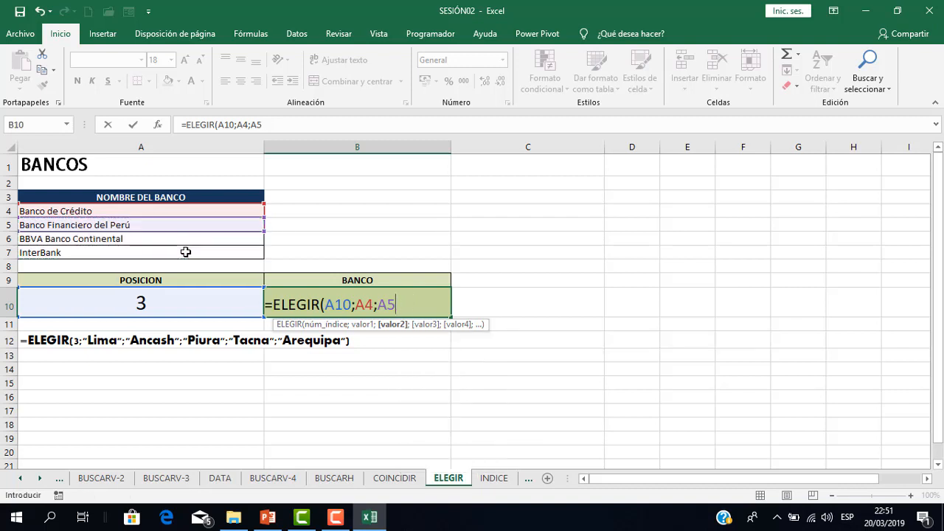
Complete the ELEGIR formula in B10 with A6 and A7 as the third and fourth values.
type(";")
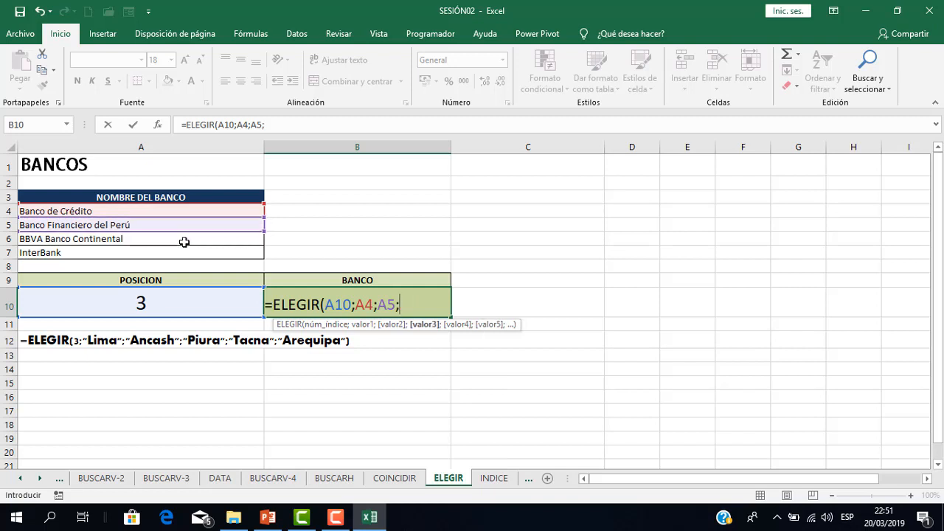
left_click(185, 239)
type(";")
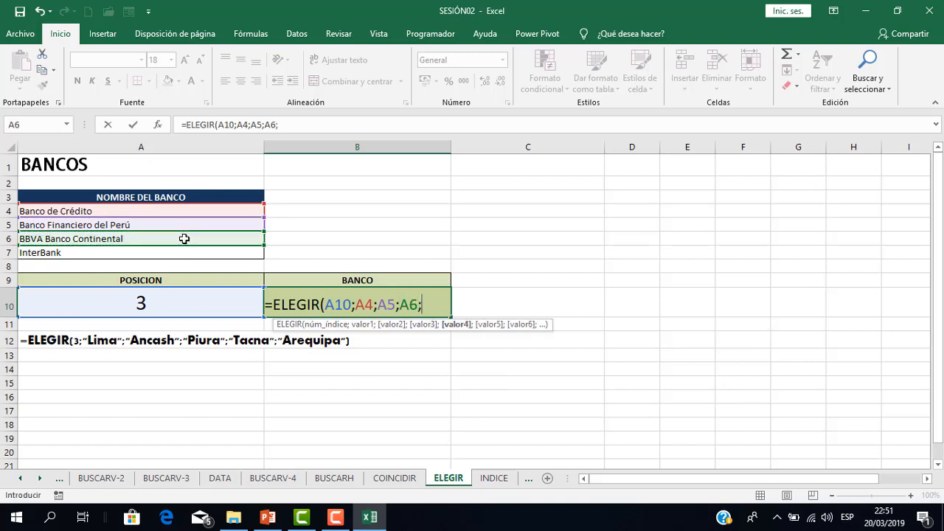
left_click(173, 253)
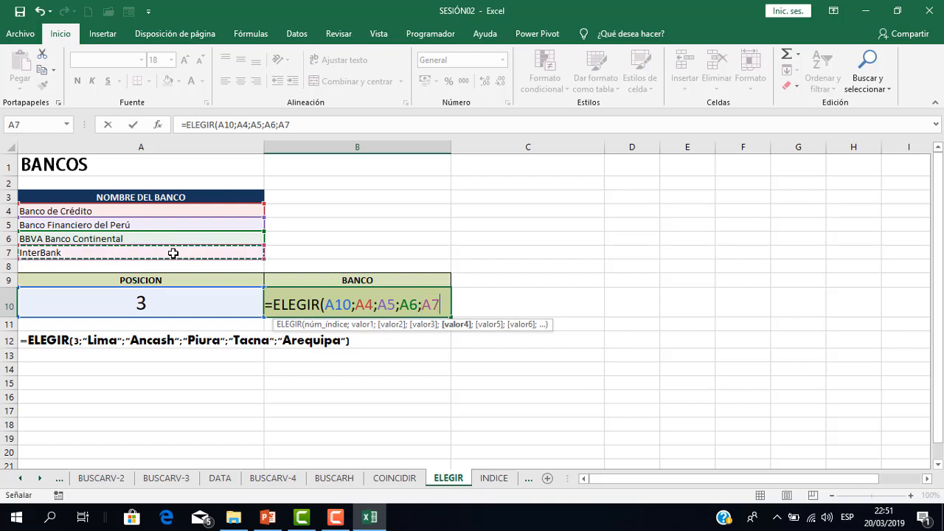
type(")")
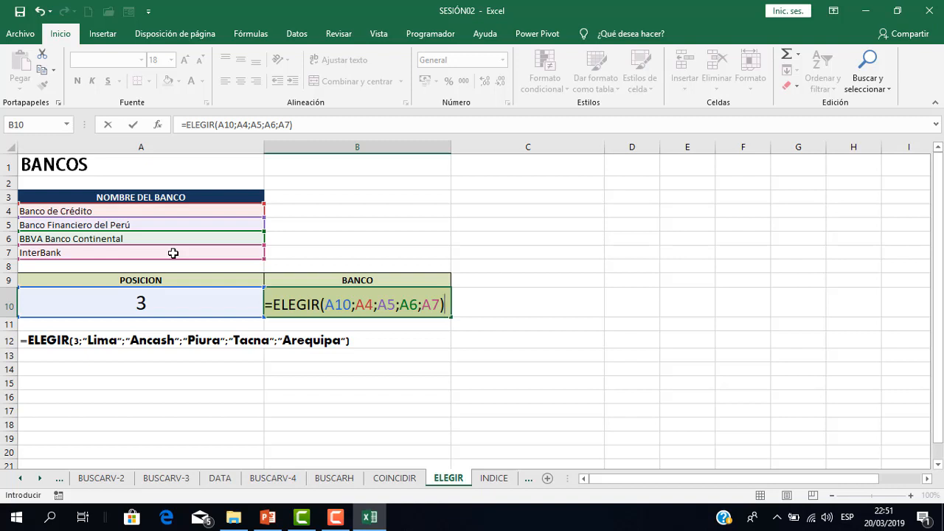
key("ctrl+Return")
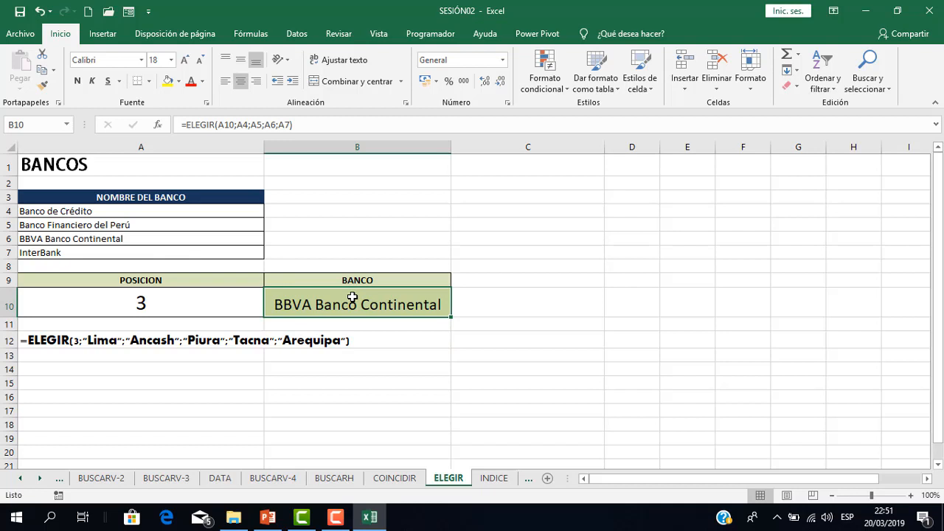
Set the POSICION value in A10 to 4 to look up a different bank.
left_click(194, 303)
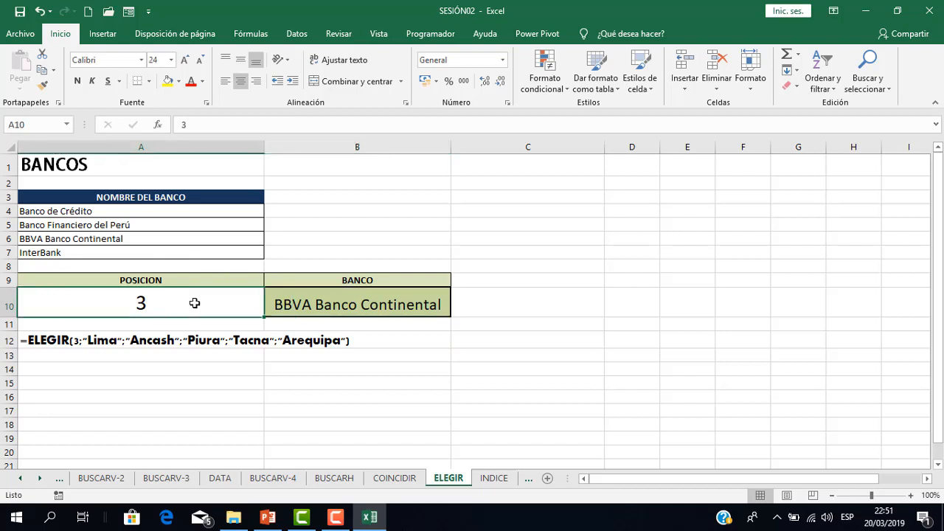
type("4")
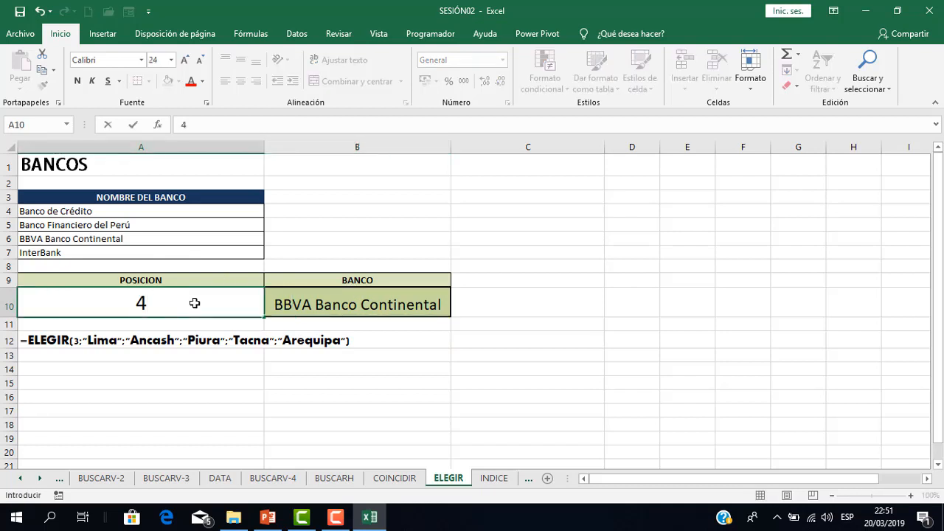
key("Return")
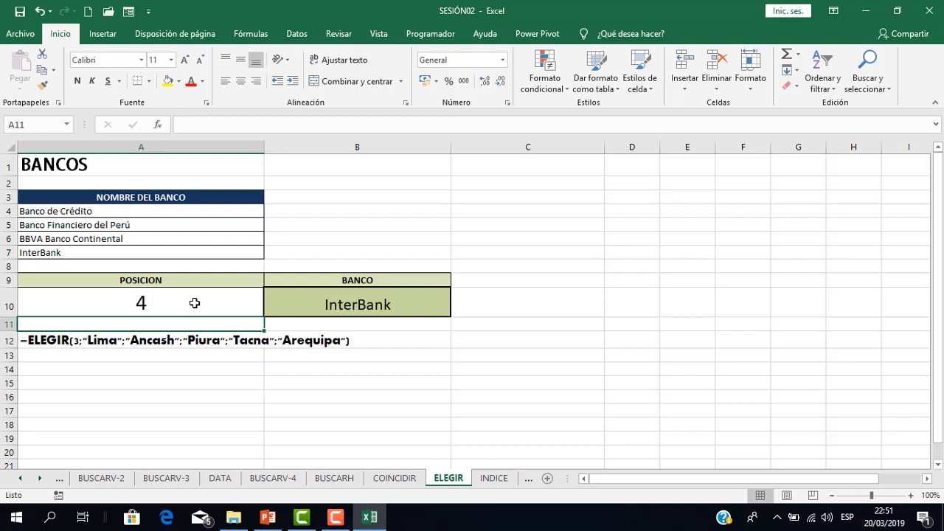
Open the INDICE worksheet, and switch to the PowerPoint presentation to view slide 9 about ÍNDICE.
left_click(490, 478)
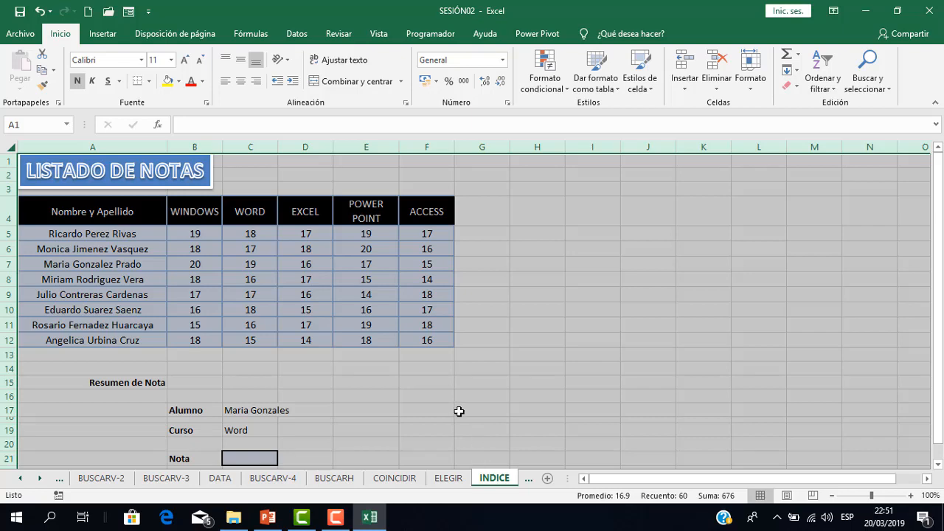
left_click(407, 385)
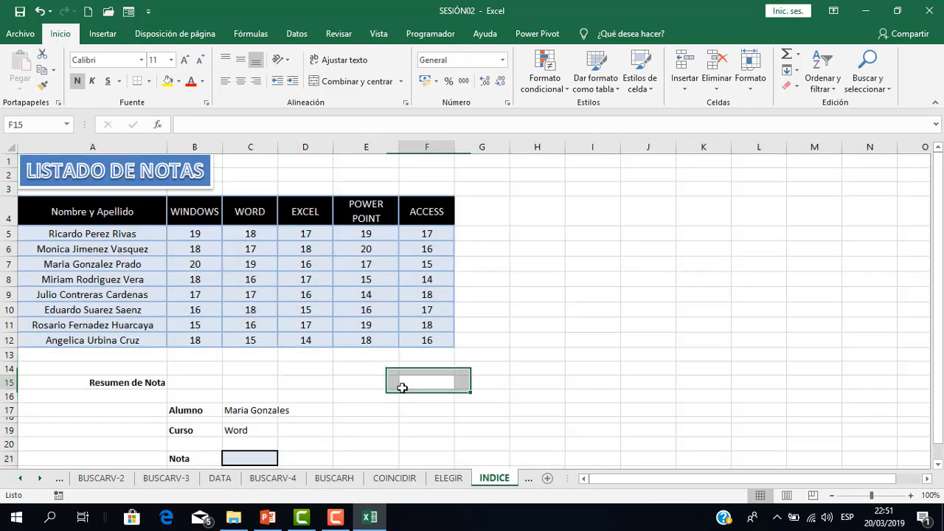
left_click(273, 517)
left_click(86, 441)
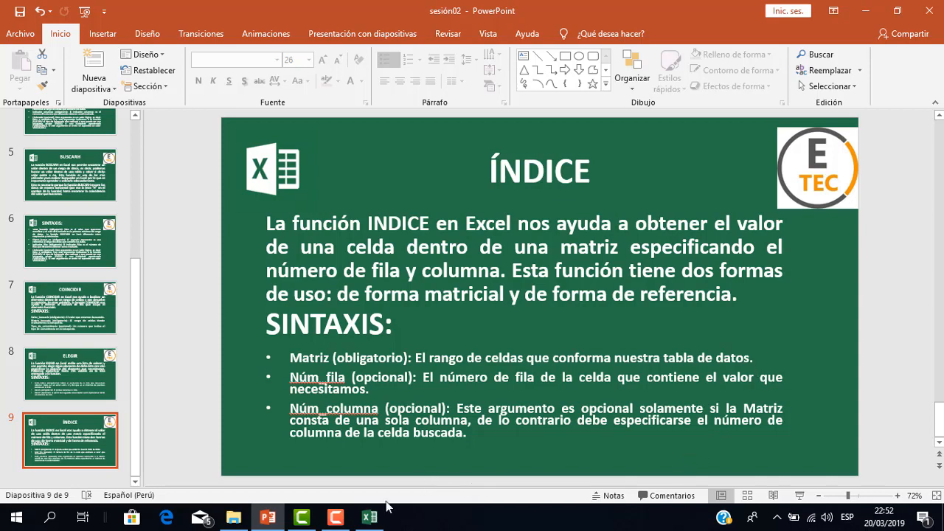
Switch back to the INDICE worksheet in Excel and colour the student's name in A7 and the WORD grade in C7 red.
mouse_move(366, 520)
left_click(367, 469)
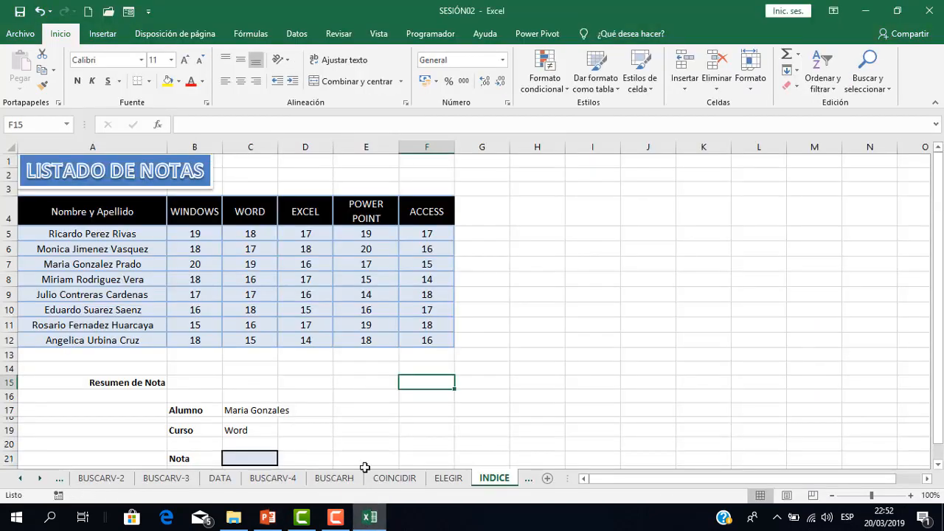
scroll(361, 428, "down", 1)
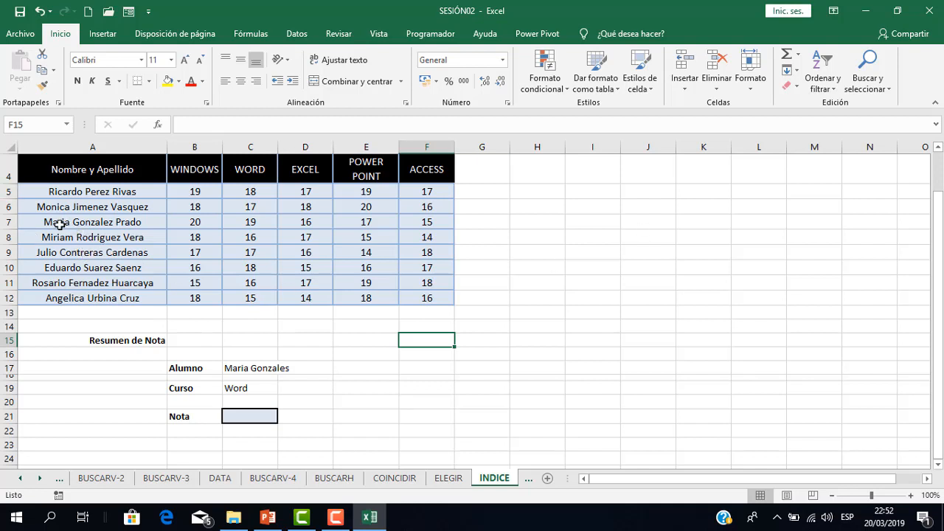
left_click(59, 223)
left_click(190, 81)
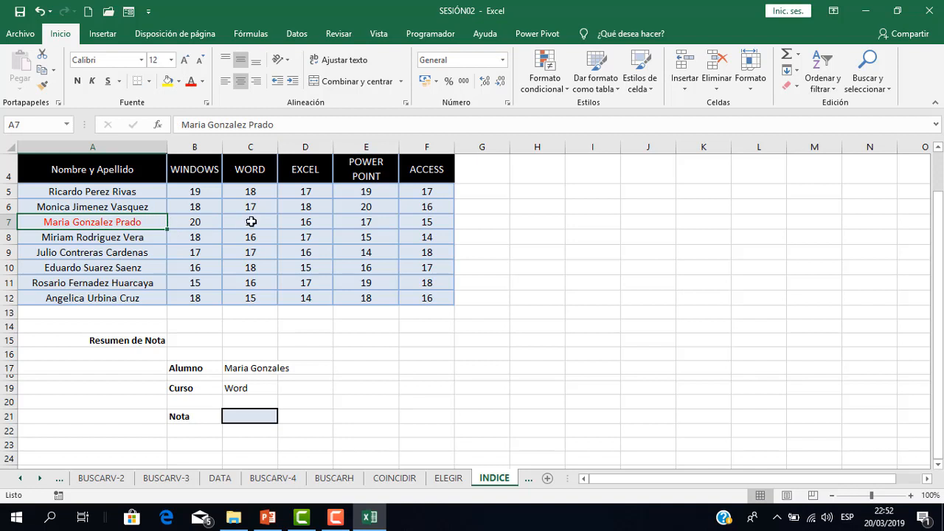
left_click(252, 221)
left_click(190, 81)
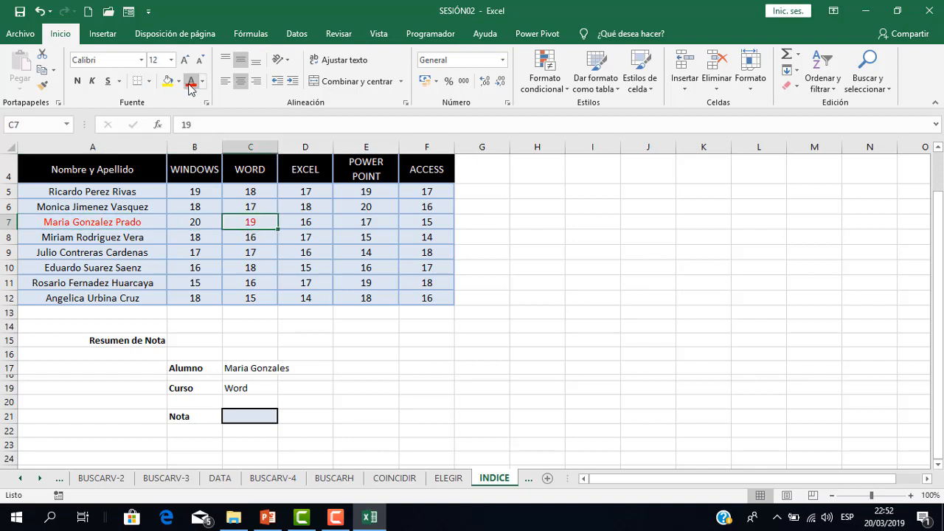
left_click(343, 329)
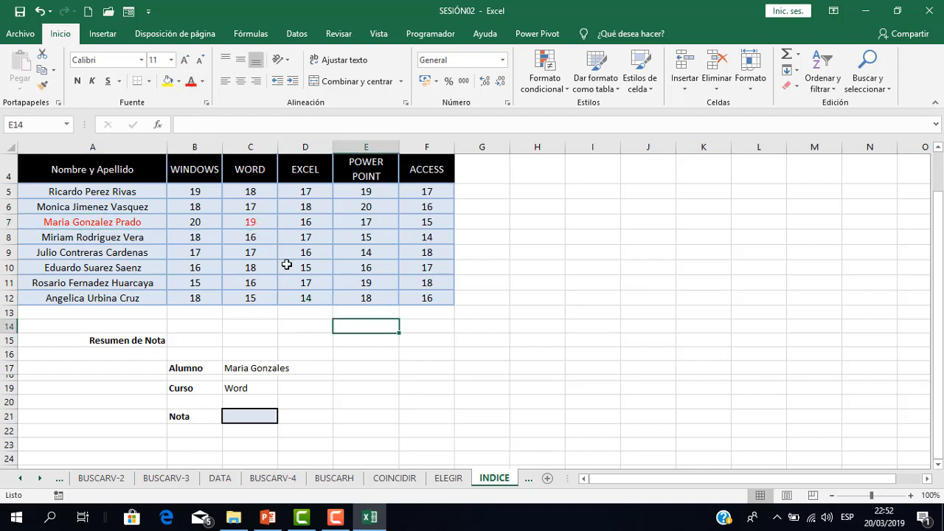
Start an INDICE formula in the Nota cell C21 with the grade table A5:F12 as the matrix.
left_click(252, 224)
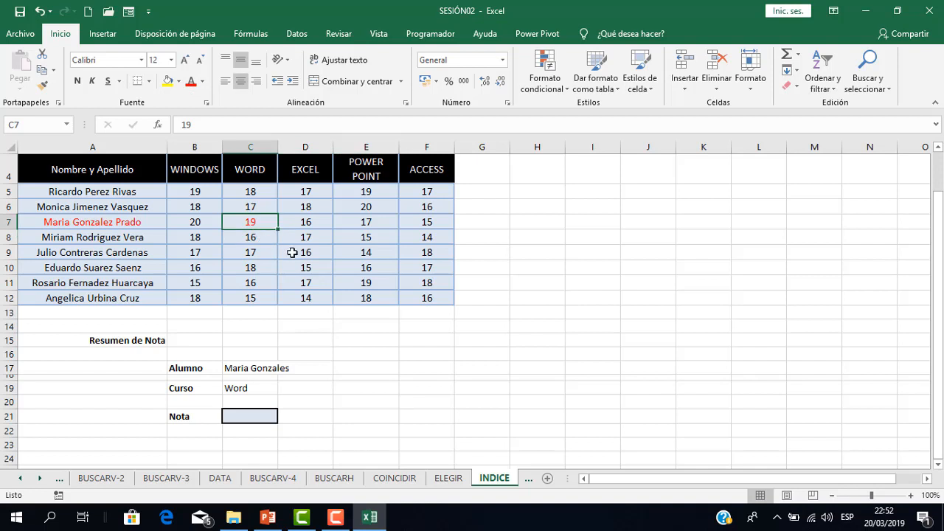
left_click(251, 417)
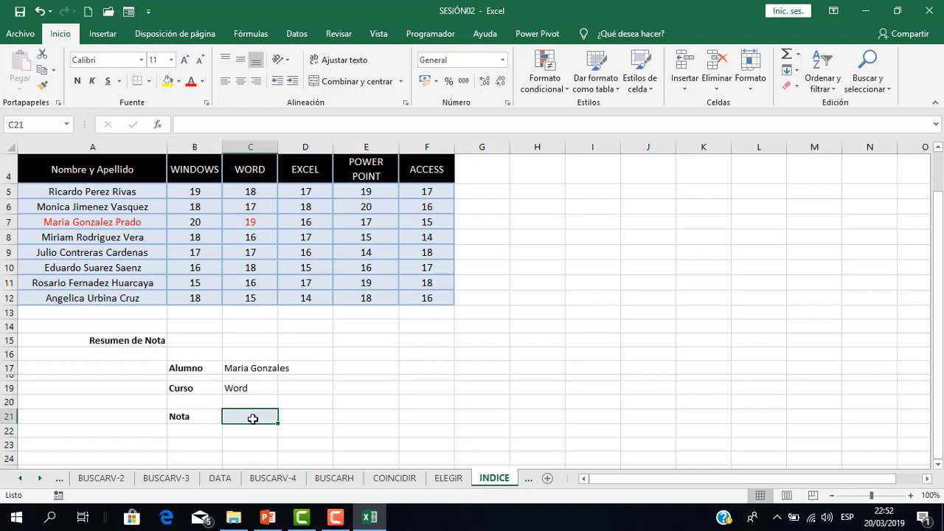
type("=")
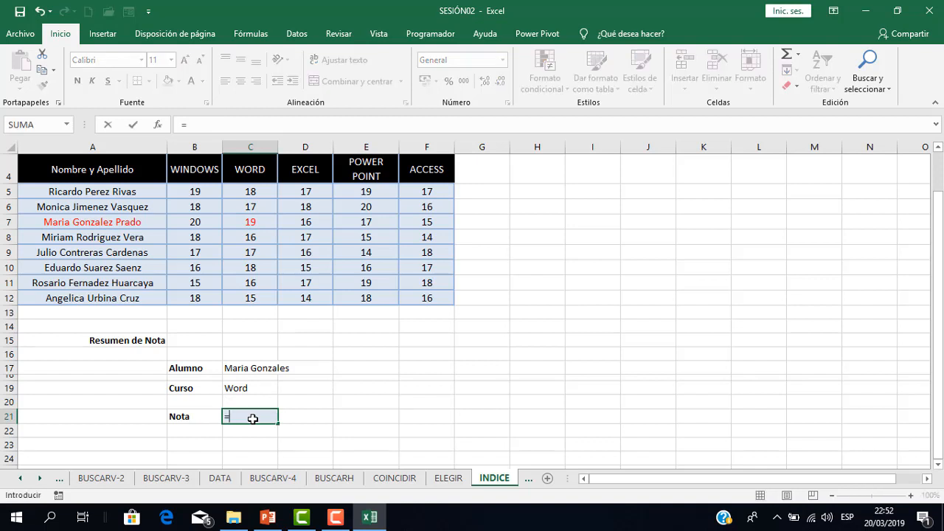
type("ind")
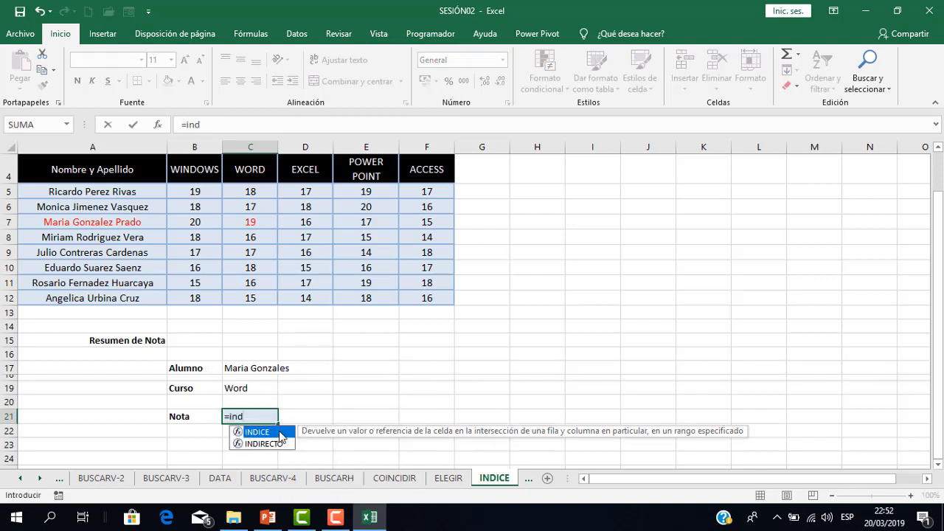
key("Tab")
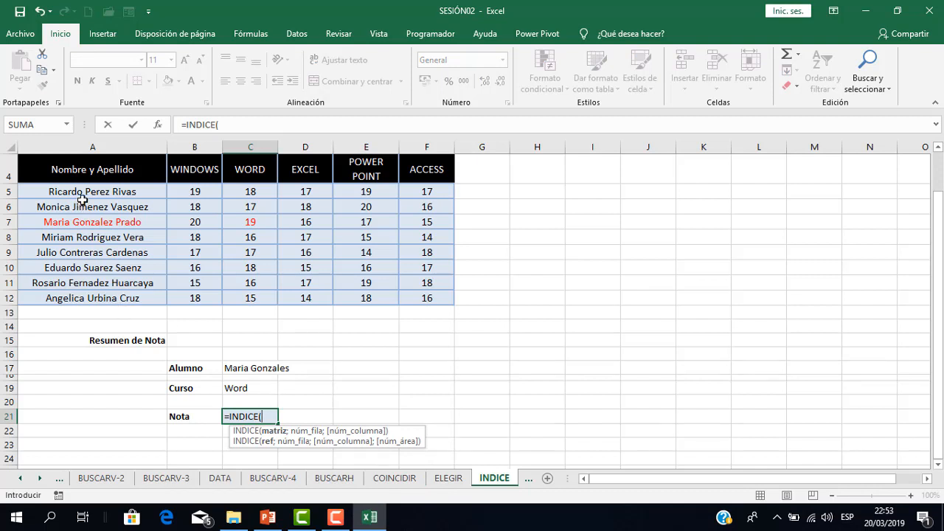
left_click_drag(87, 194, 446, 297)
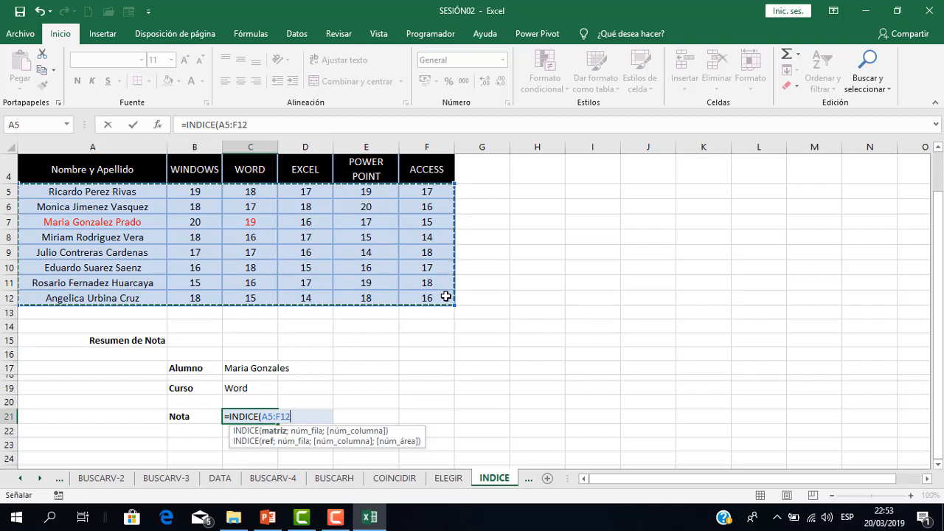
Complete the INDICE formula in C21 with row number 3 and column number 3.
type(";")
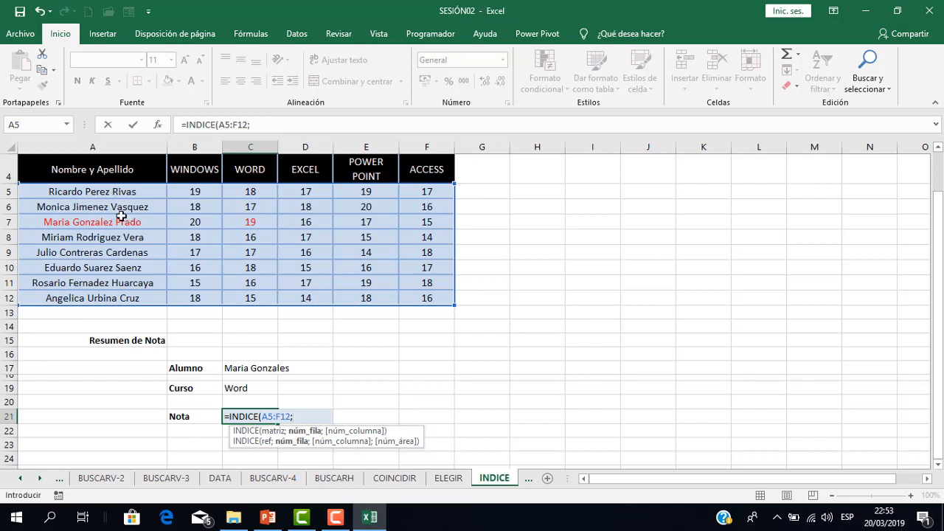
type("3;")
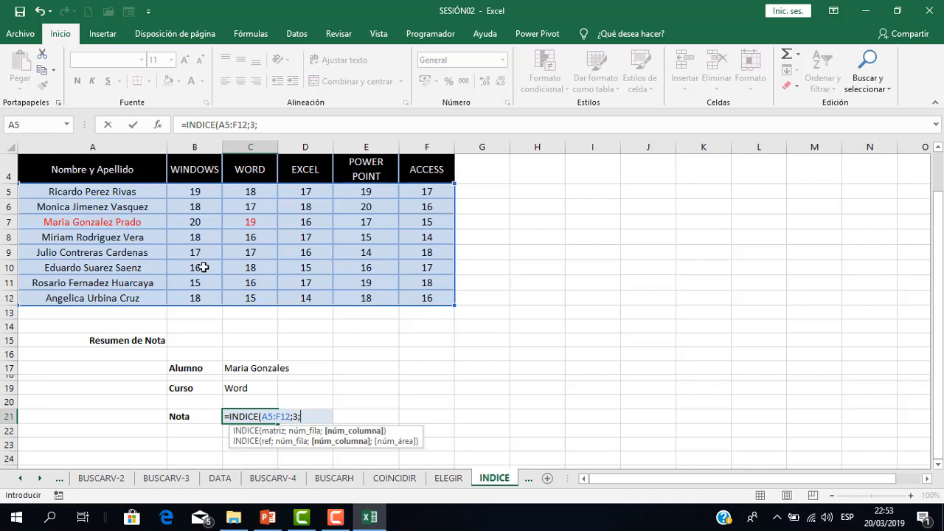
type("3)")
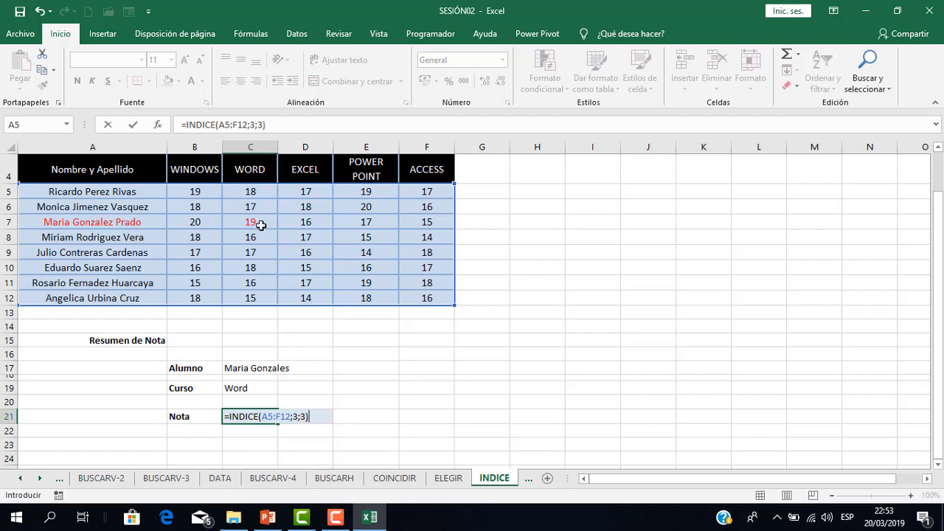
key("Return")
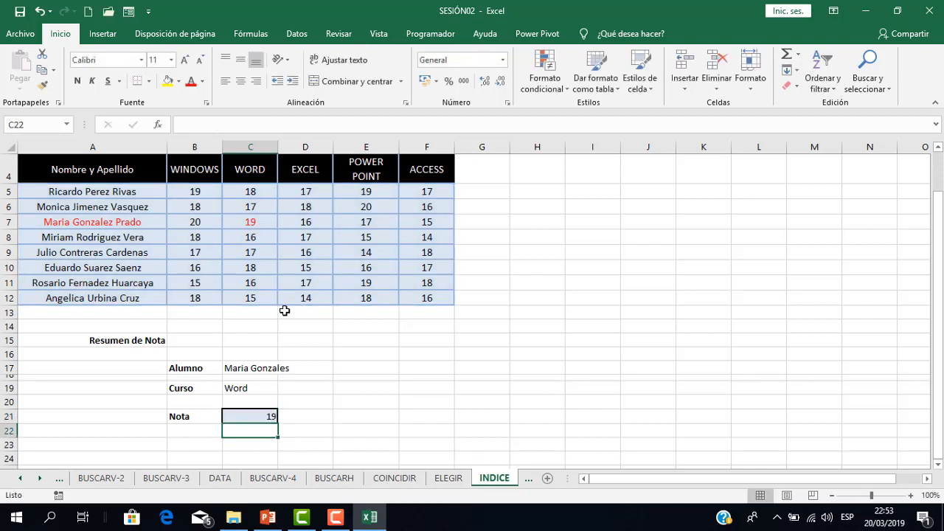
Review the arguments of the INDICE formula in C21 without changing them.
double_click(240, 415)
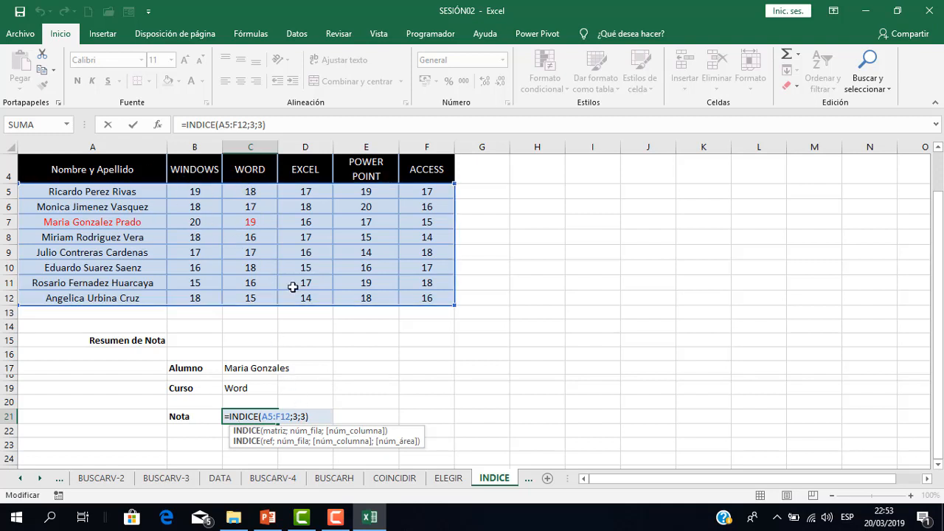
key("Return")
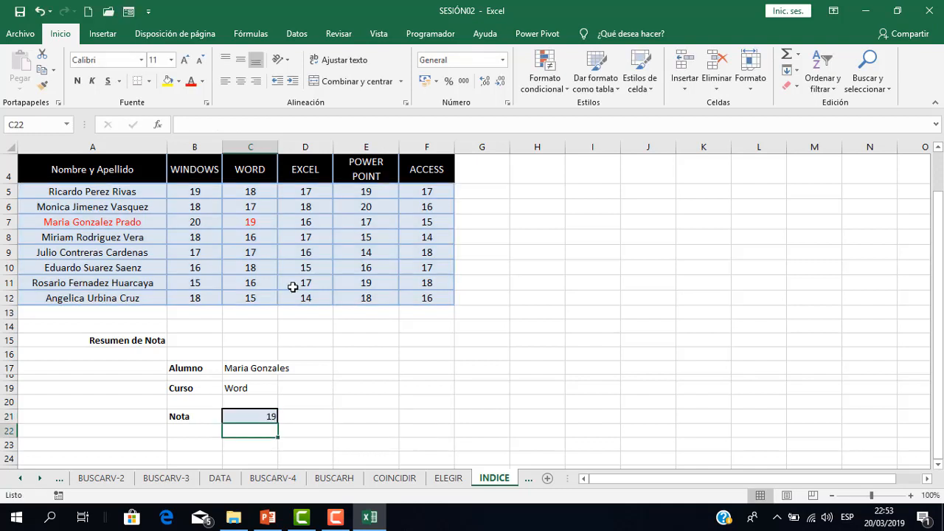
left_click(257, 413)
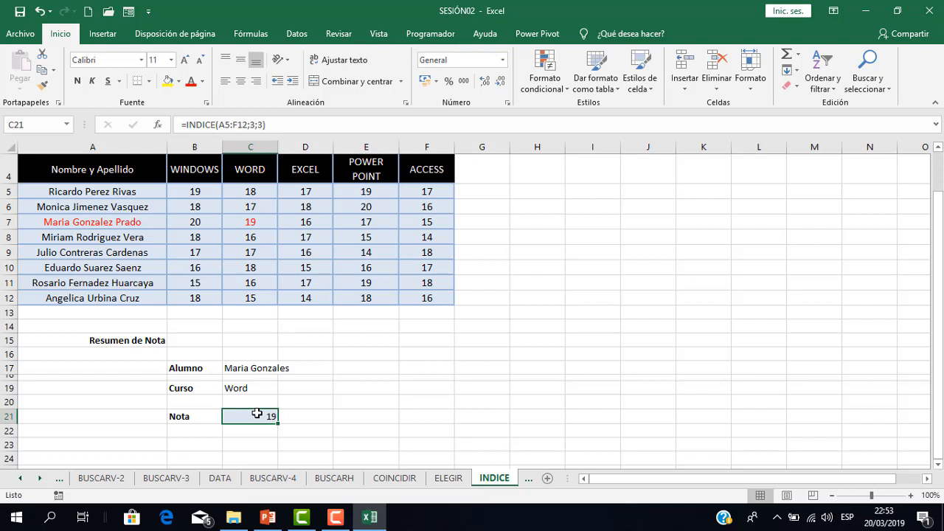
left_click(414, 389)
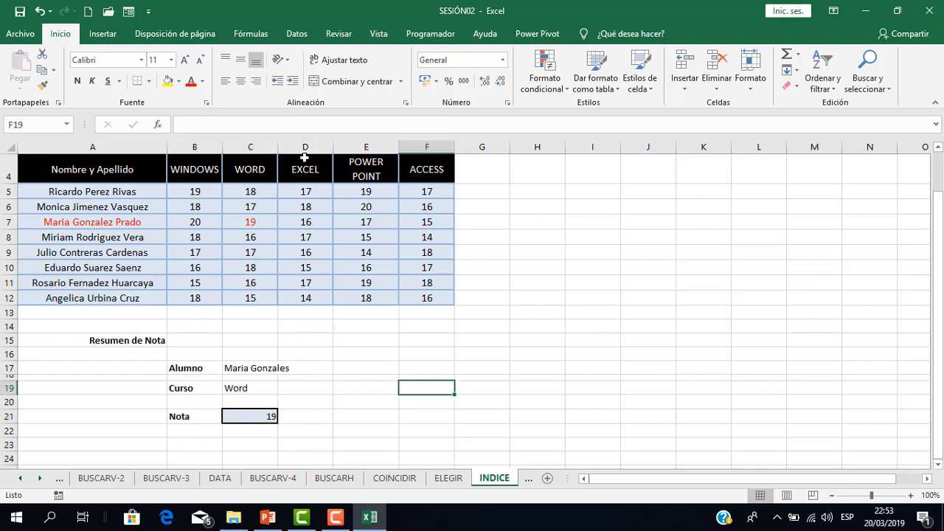
Open the INDICE-COINCIDIR worksheet and examine the price list, the order detail table and the position columns beside it.
left_click(528, 478)
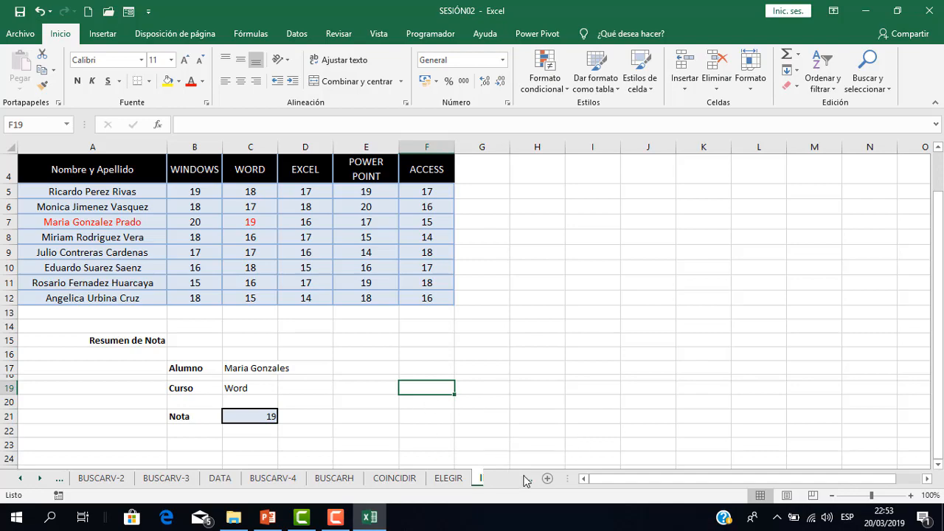
scroll(424, 342, "up", 2)
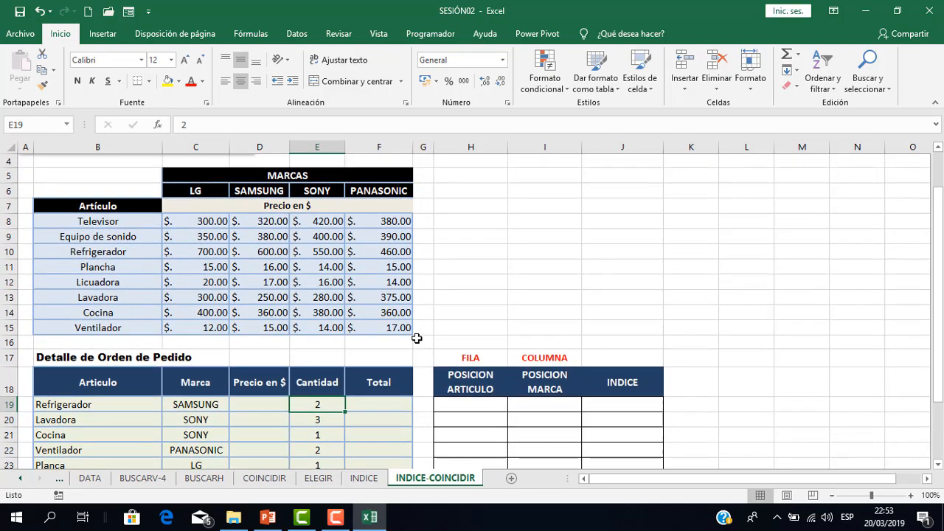
scroll(416, 337, "down", 1)
scroll(417, 338, "up", 1)
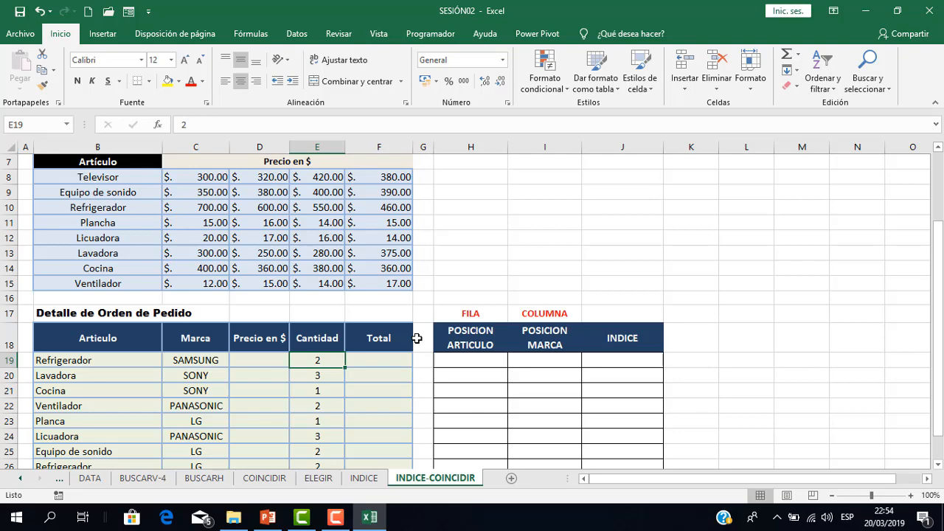
scroll(416, 337, "up", 2)
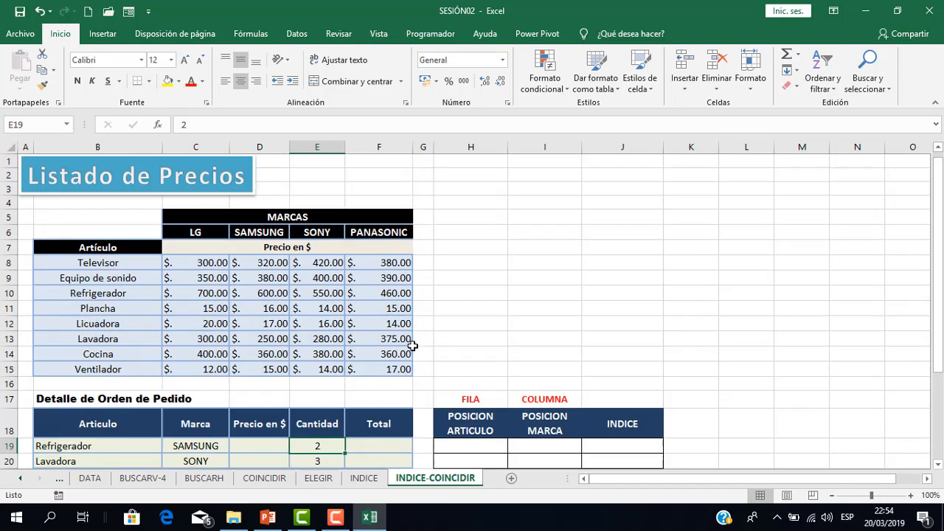
scroll(413, 341, "down", 1)
scroll(377, 326, "down", 1)
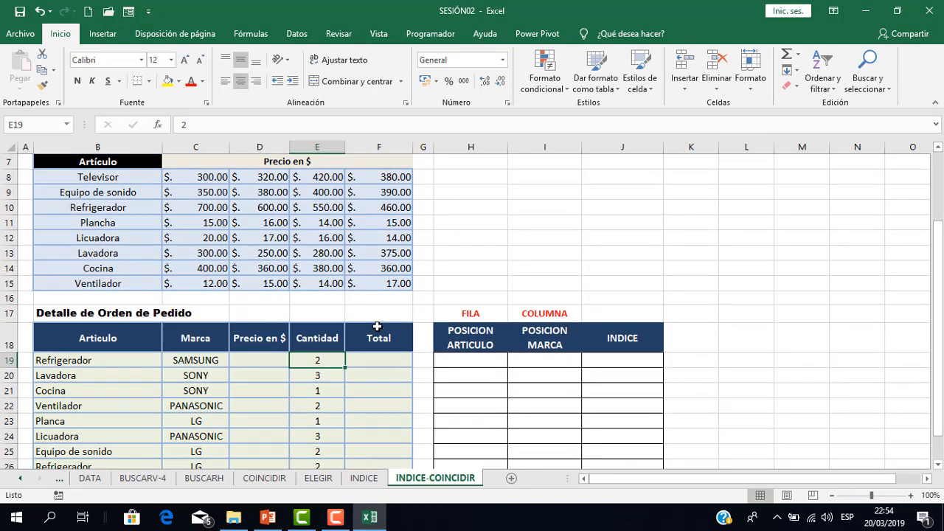
scroll(377, 325, "up", 1)
scroll(376, 329, "down", 1)
scroll(377, 335, "up", 1)
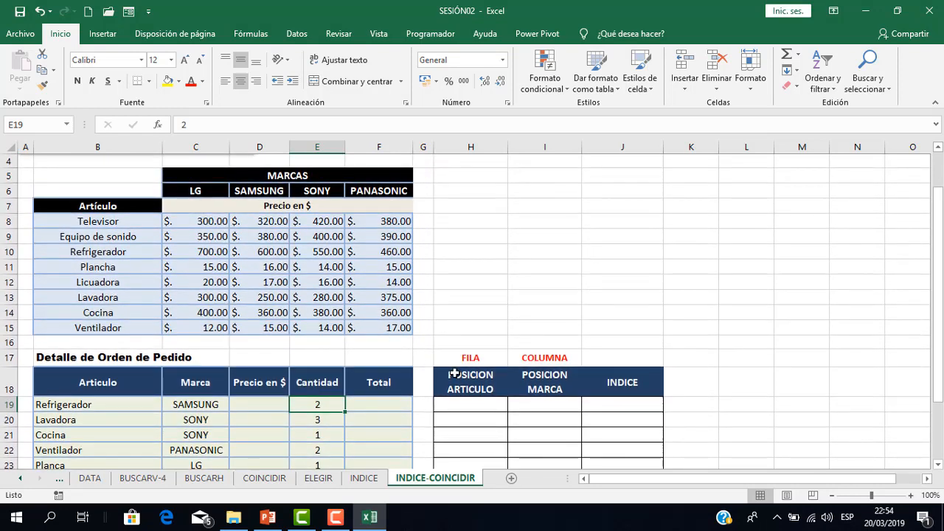
Start a COINCIDIR formula in the first POSICION ARTICULO cell, H19, with the article in B19 as the lookup value.
left_click(484, 405)
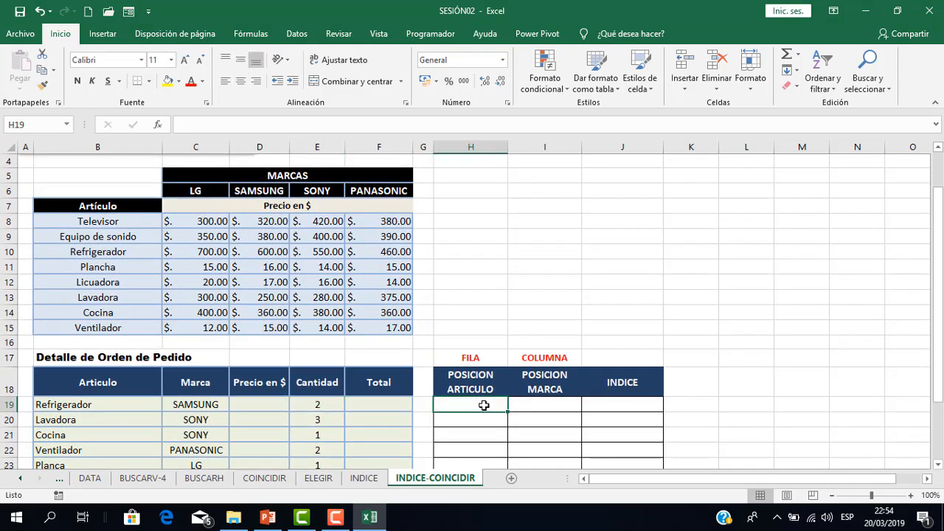
scroll(484, 405, "down", 1)
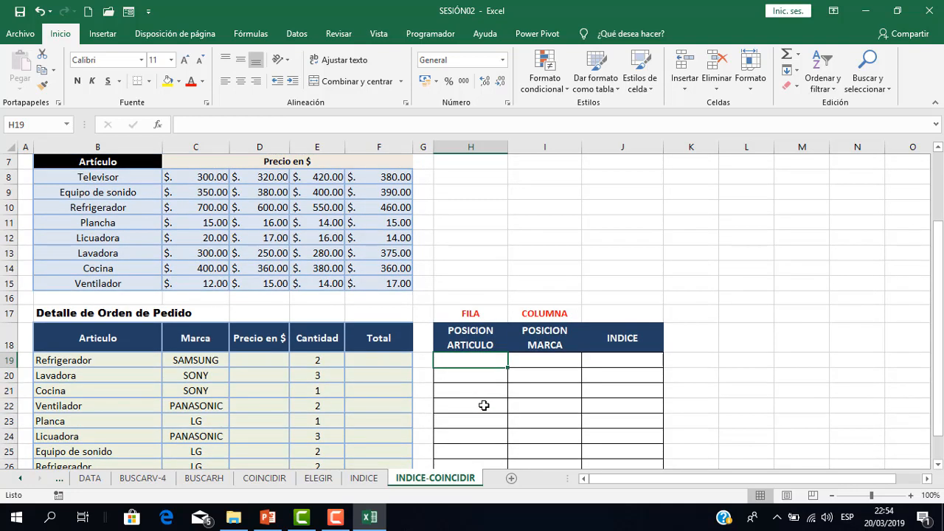
scroll(483, 405, "down", 1)
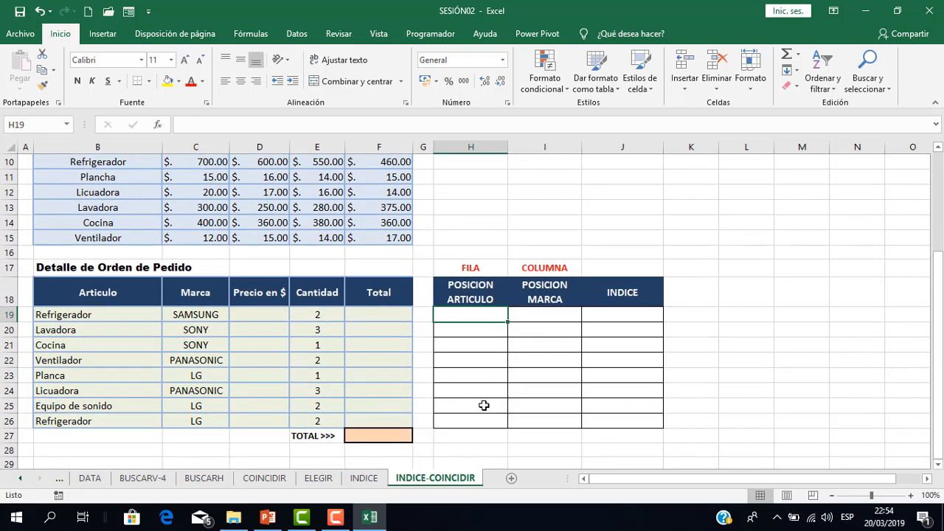
scroll(484, 405, "up", 1)
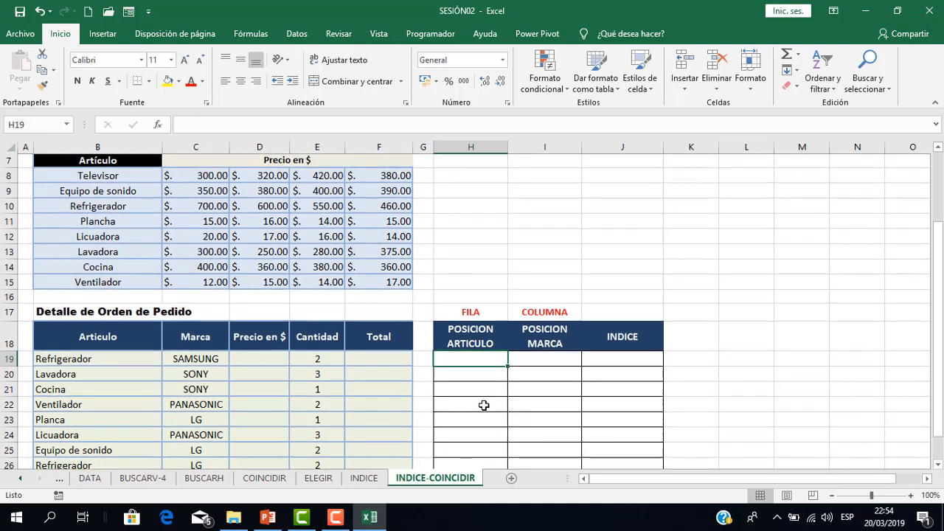
scroll(484, 378, "up", 1)
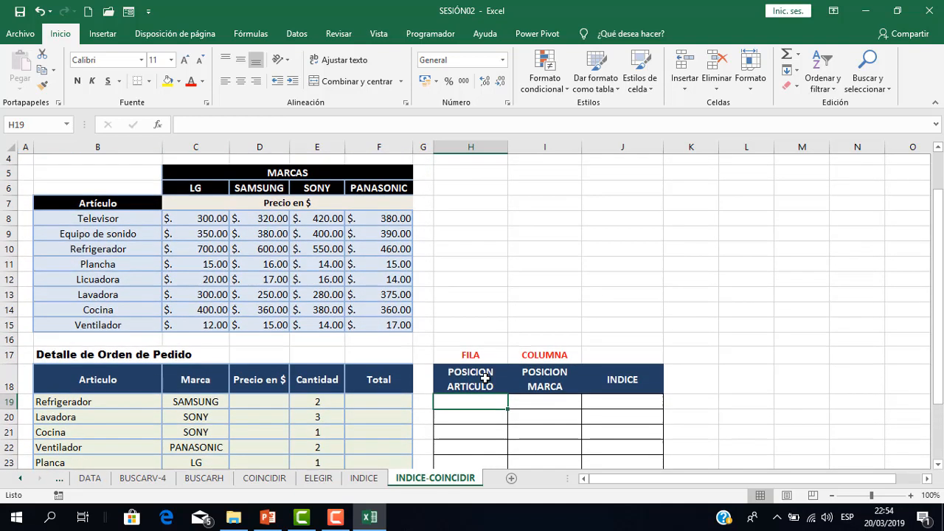
scroll(507, 398, "up", 1)
scroll(507, 398, "down", 2)
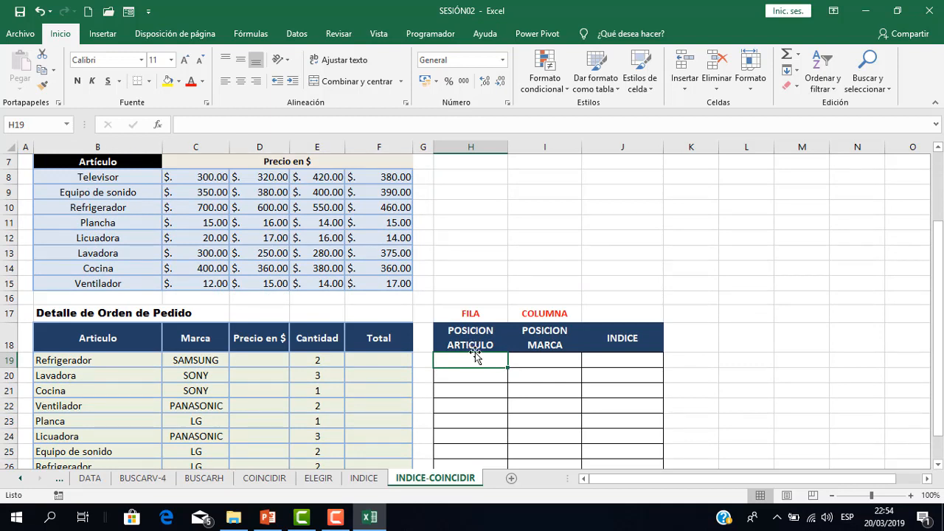
type("=")
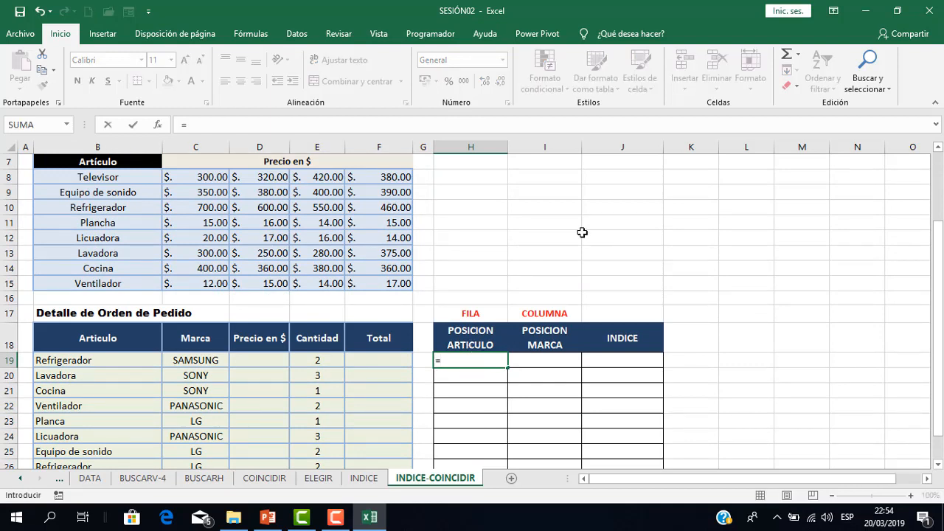
type("coin")
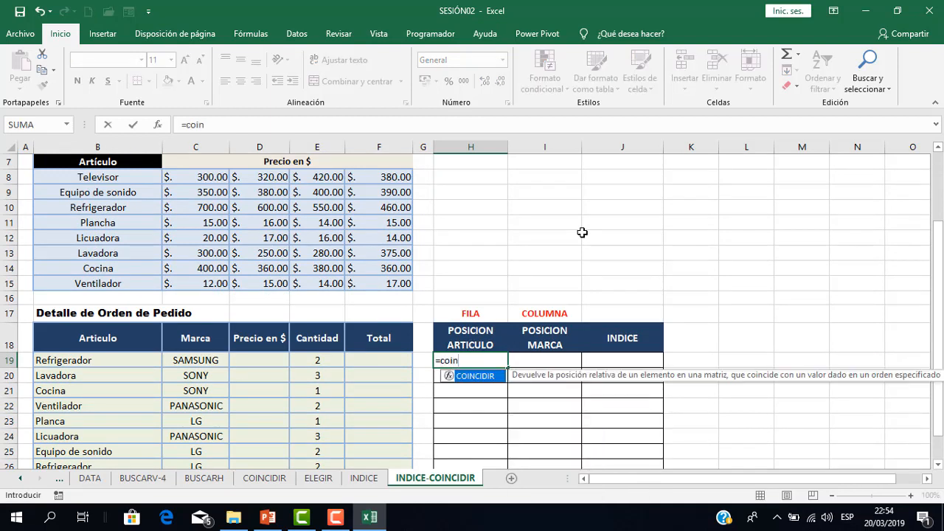
double_click(476, 376)
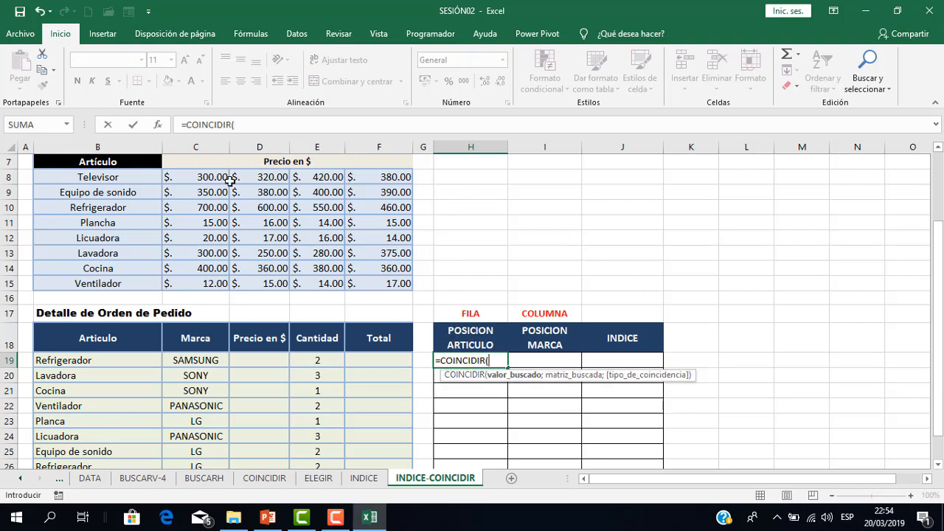
left_click(94, 359)
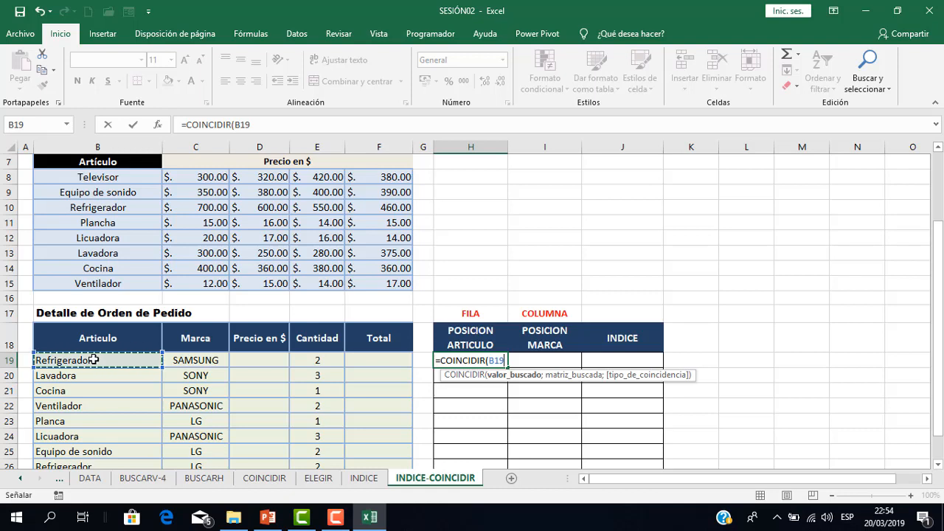
type(";")
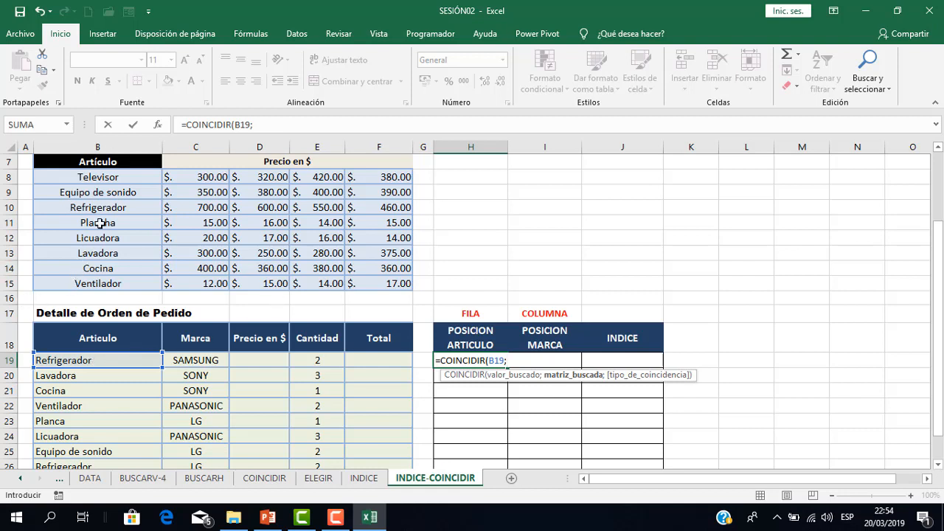
Complete the H19 COINCIDIR formula with the absolute article range $B$8:$B$15 and exact match type 0.
left_click_drag(108, 178, 112, 284)
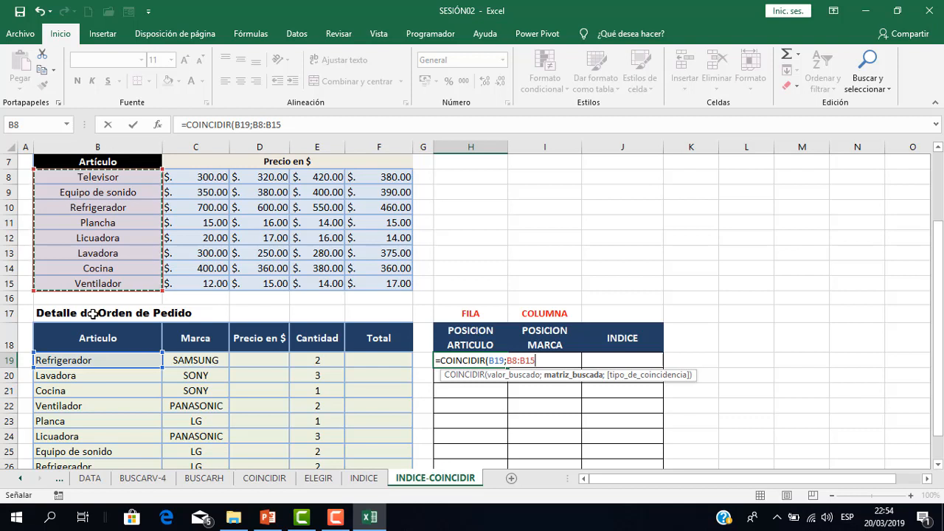
key("F4")
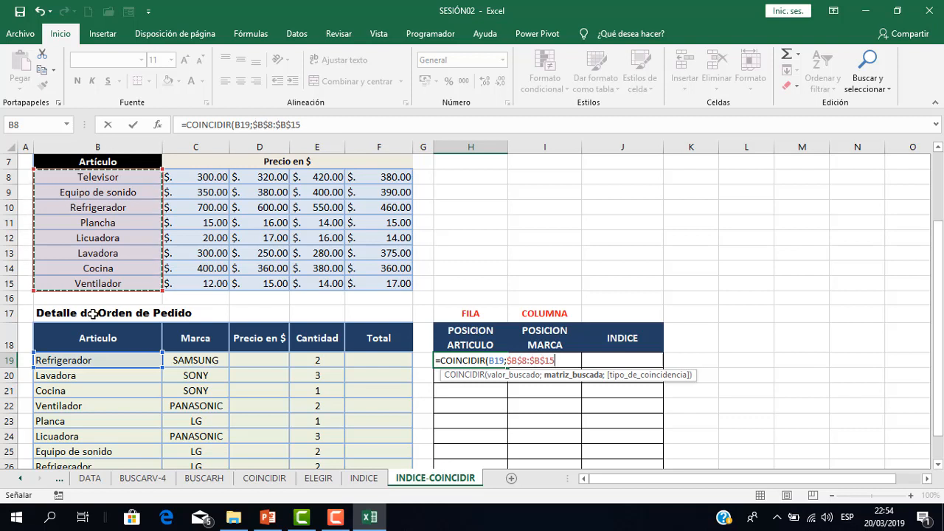
type(";")
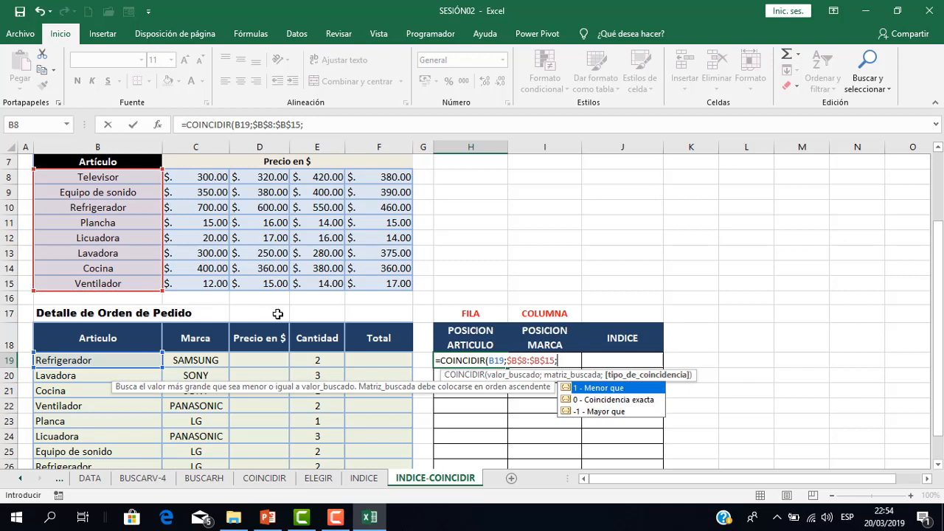
double_click(624, 400)
type(")")
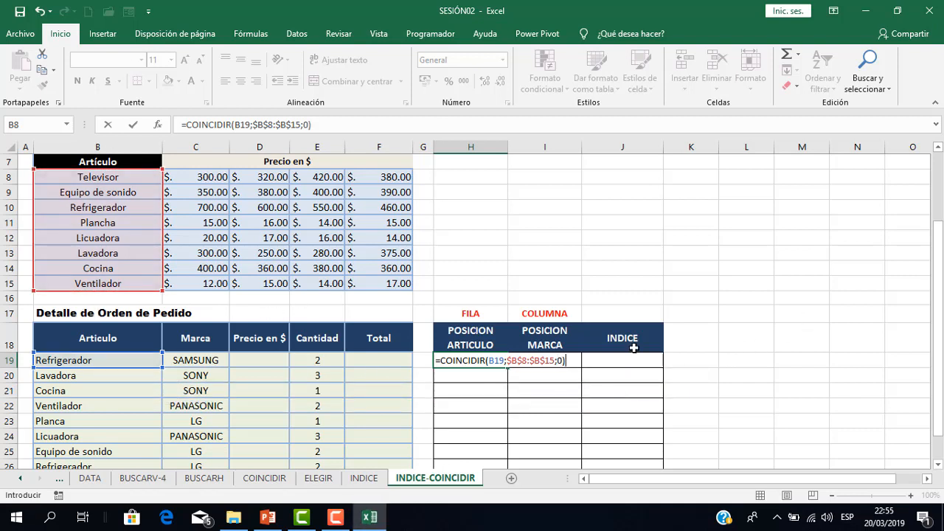
key("Return")
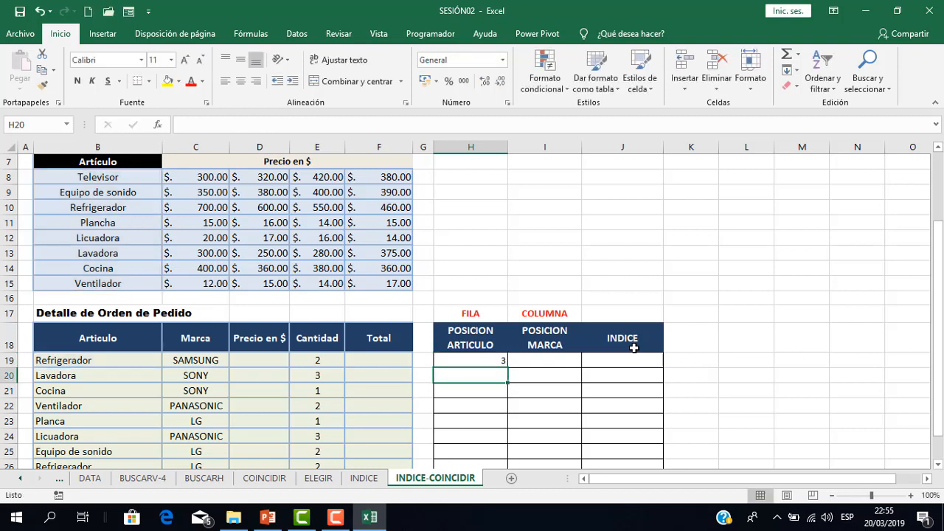
Check Refrigerador's position in the price list and copy the H19 formula down through H26.
left_click(488, 360)
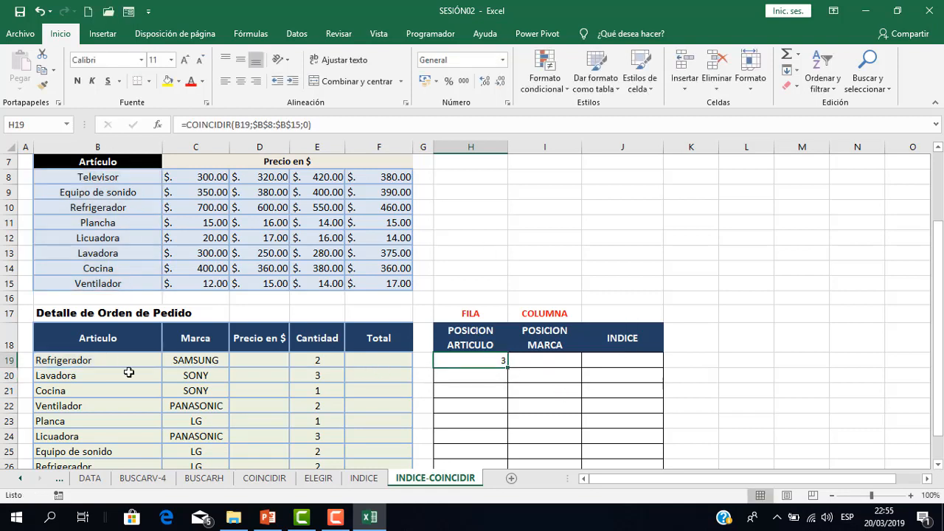
left_click(116, 358)
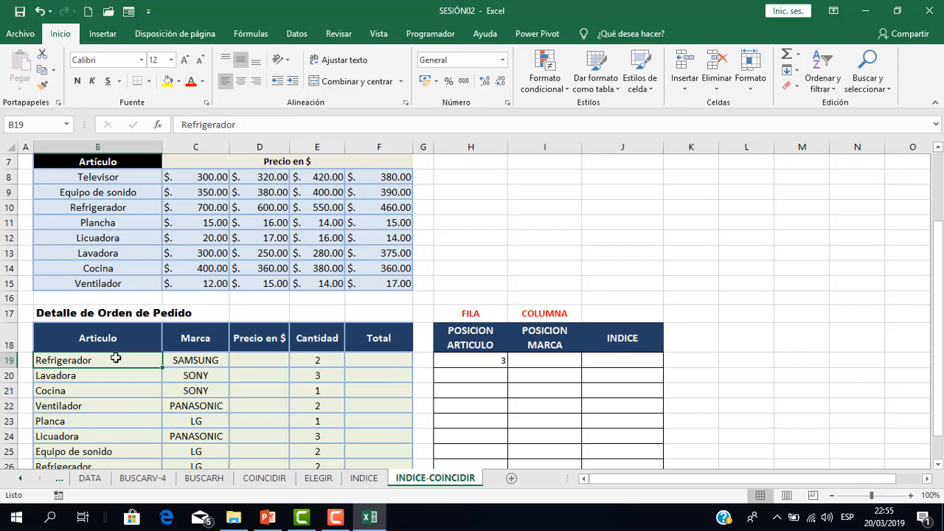
left_click(125, 178)
left_click(123, 189)
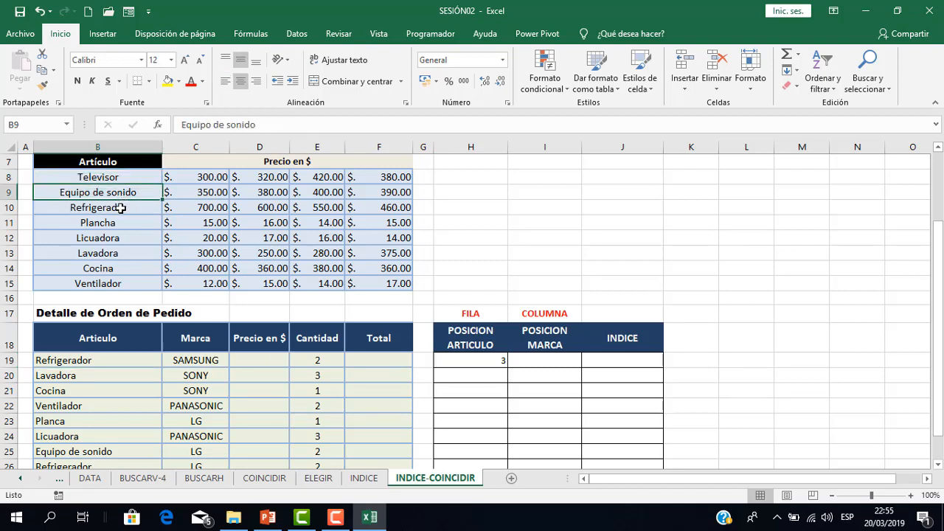
left_click(122, 208)
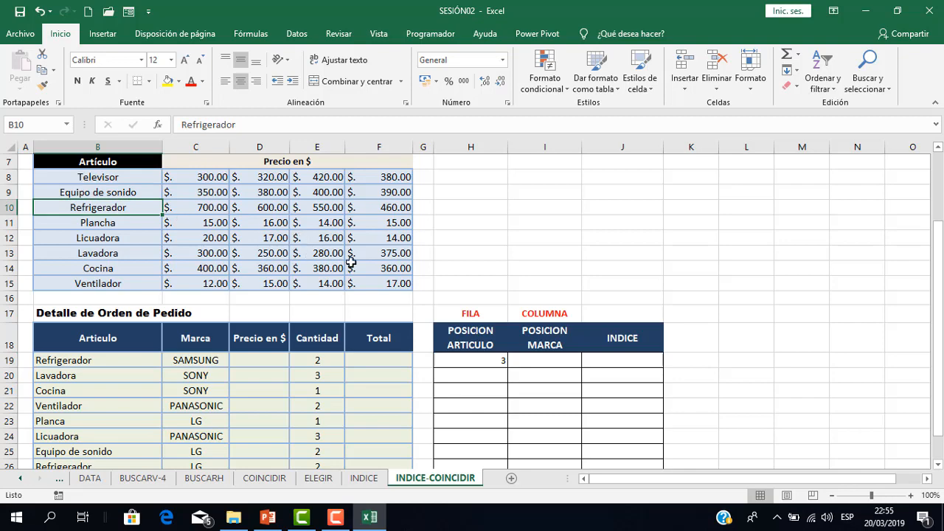
left_click(484, 362)
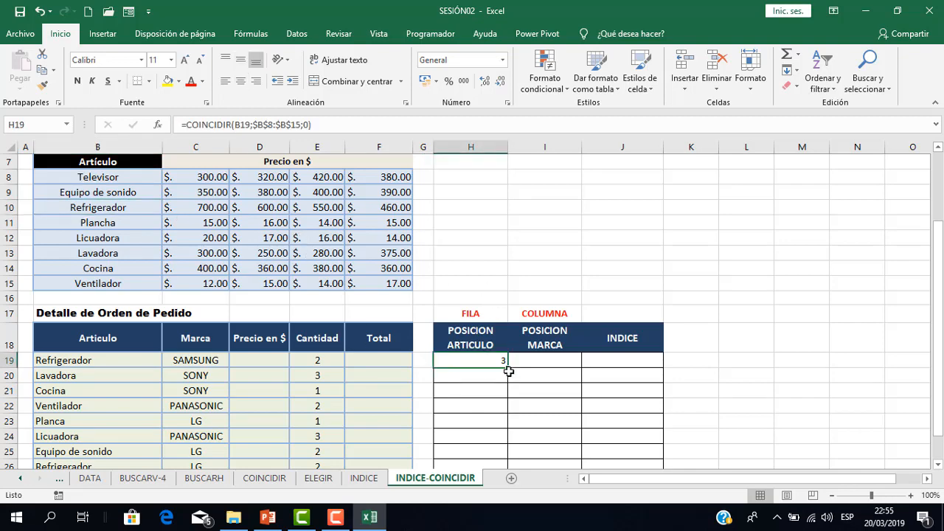
left_click_drag(507, 366, 500, 430)
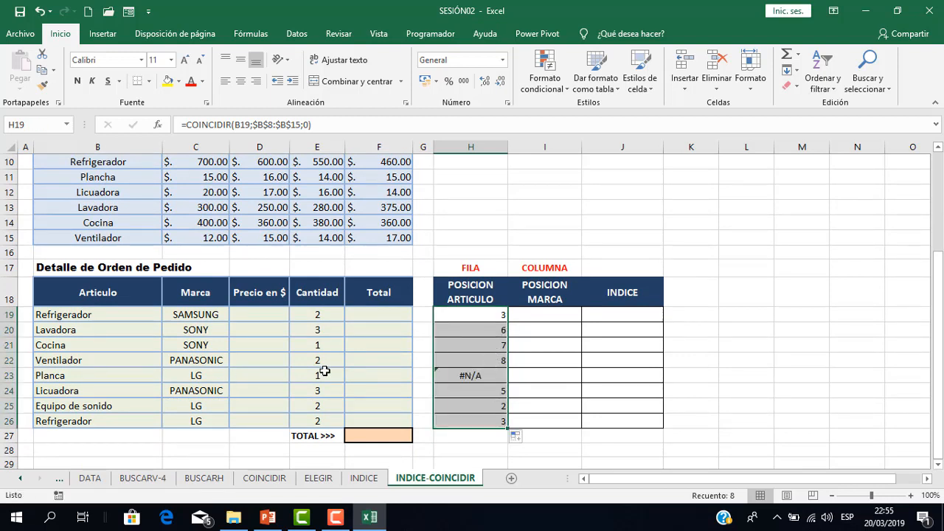
Correct the misspelled article in B23 of the order table to Plancha.
left_click(487, 371)
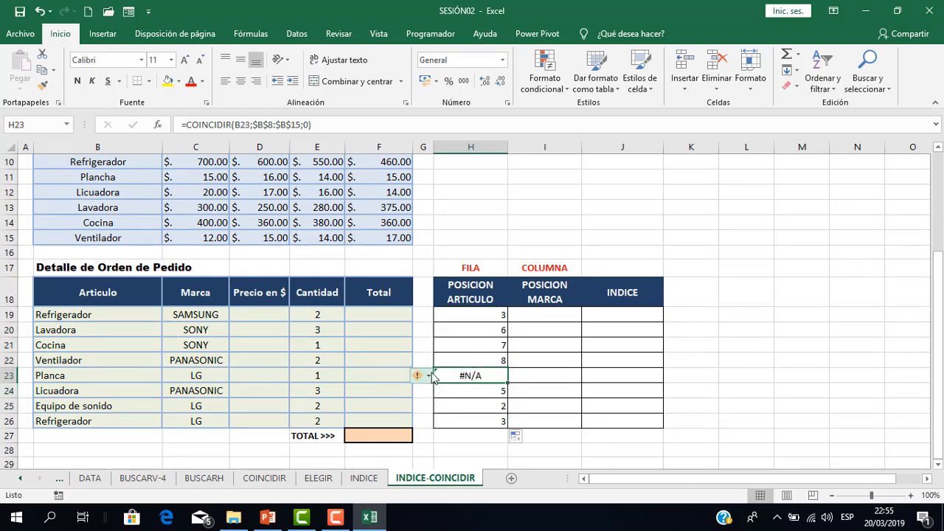
left_click(51, 377)
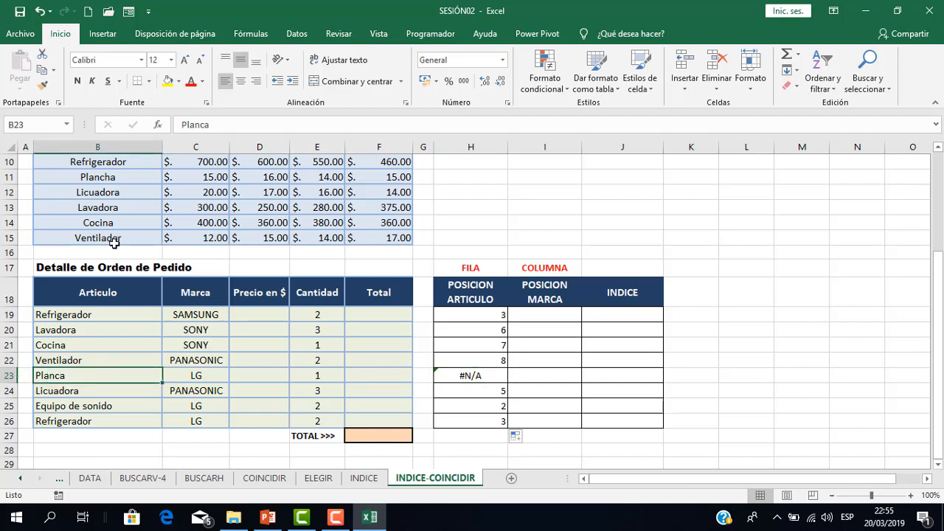
double_click(62, 376)
type("h")
key("Return")
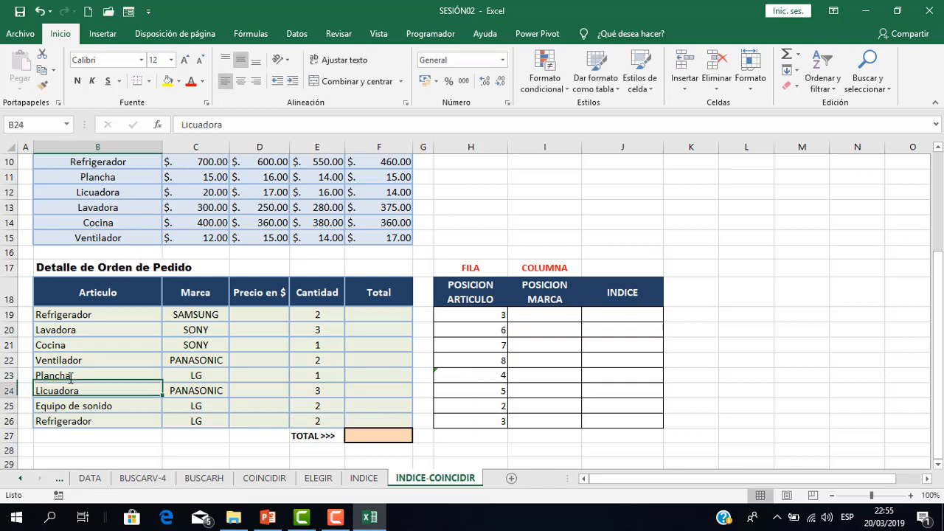
Start a COINCIDIR formula in the first POSICION MARCA cell, I19, with B19 as the lookup value.
left_click(545, 317)
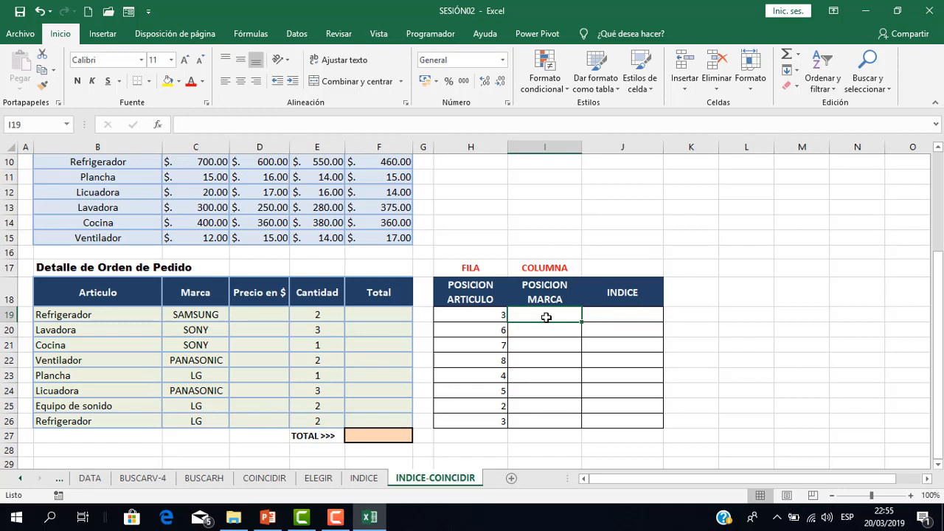
type("=coi")
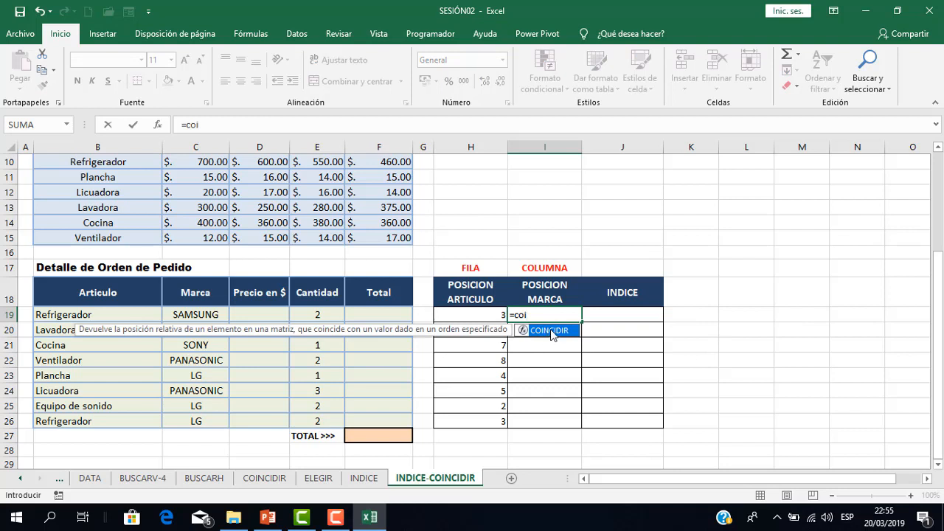
double_click(549, 331)
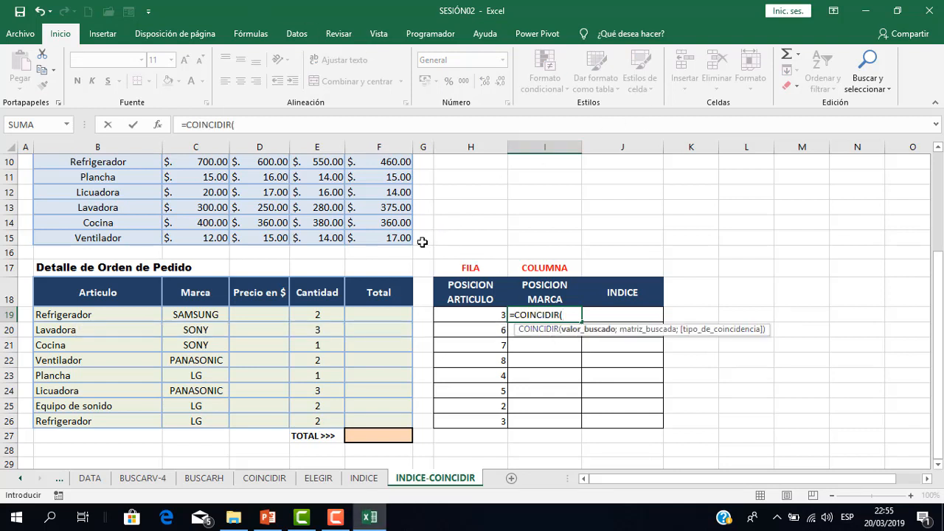
left_click(142, 315)
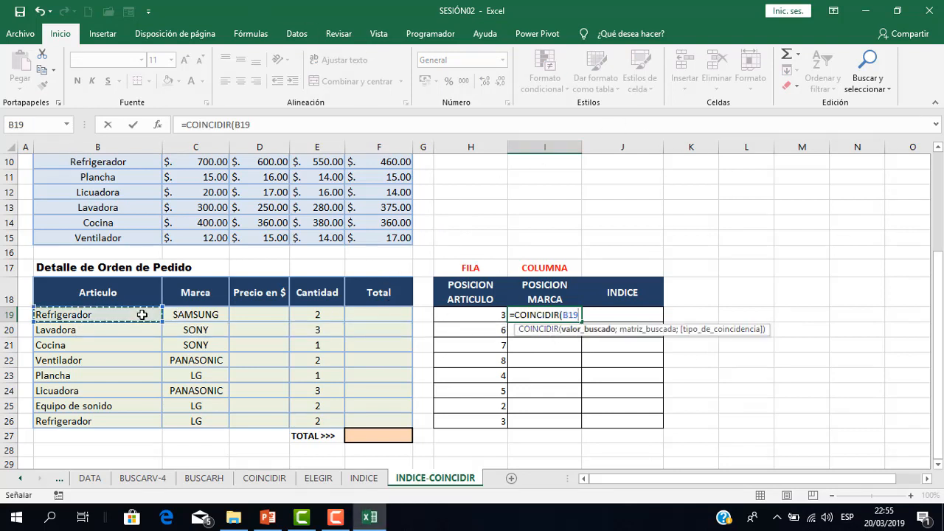
type(";")
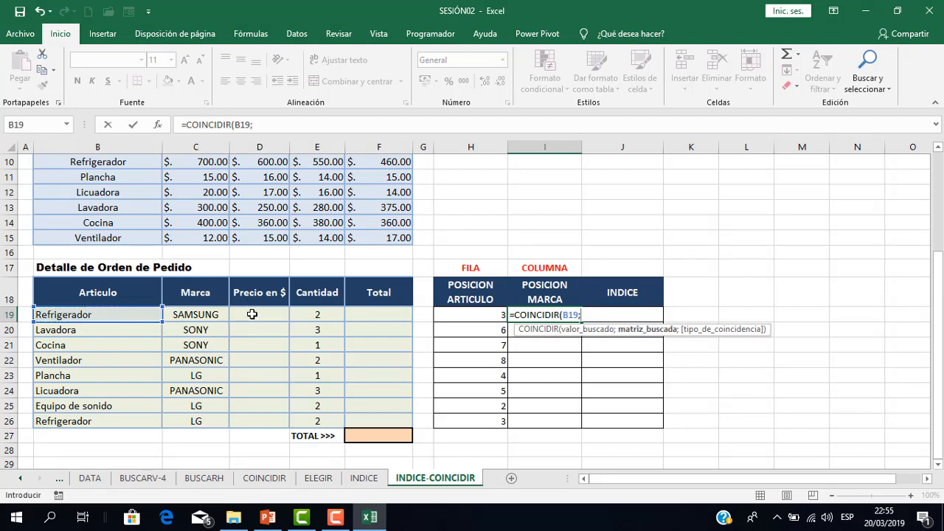
Complete the I19 COINCIDIR formula with the absolute brand range $C$6:$F$6 and exact match type 0.
scroll(255, 310, "up", 3)
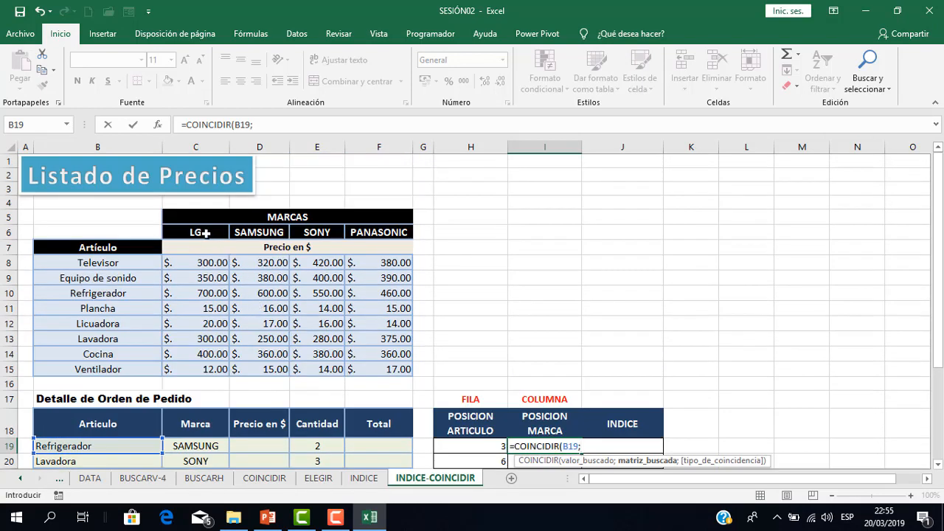
left_click_drag(201, 232, 367, 231)
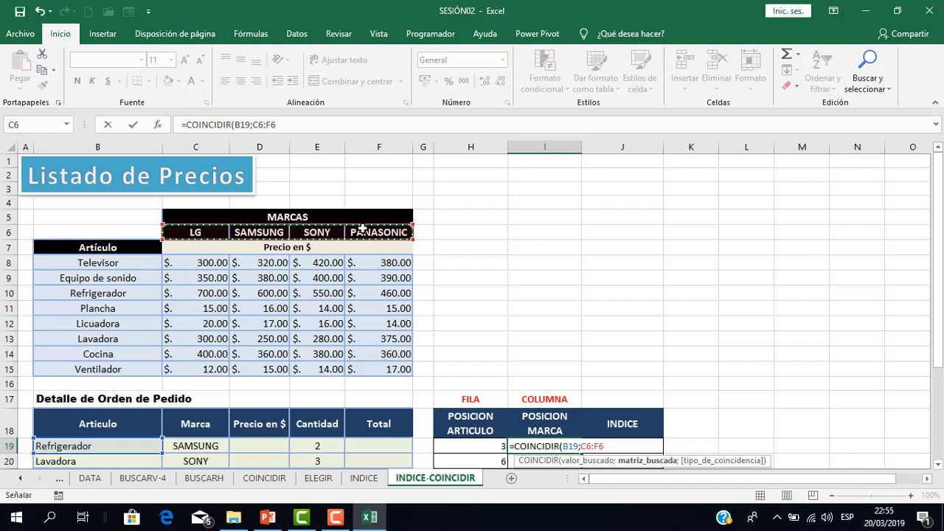
key("F4")
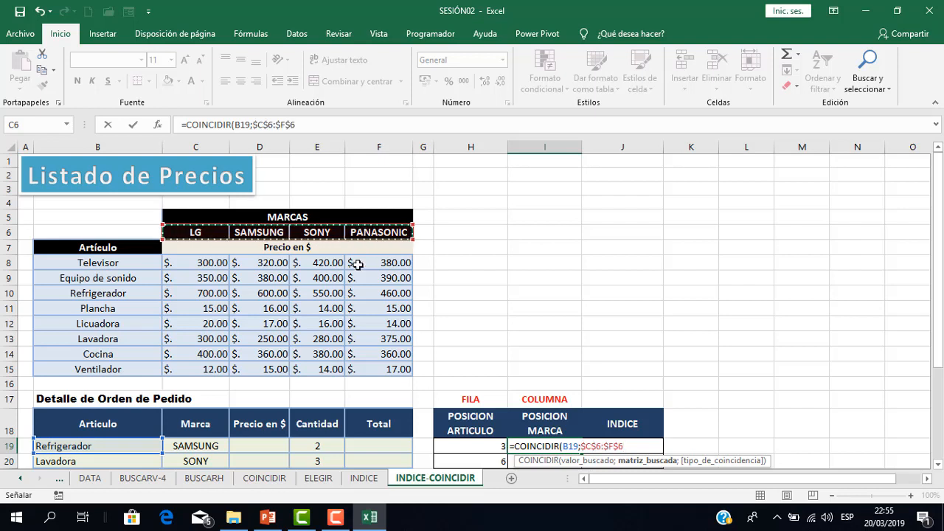
type(";")
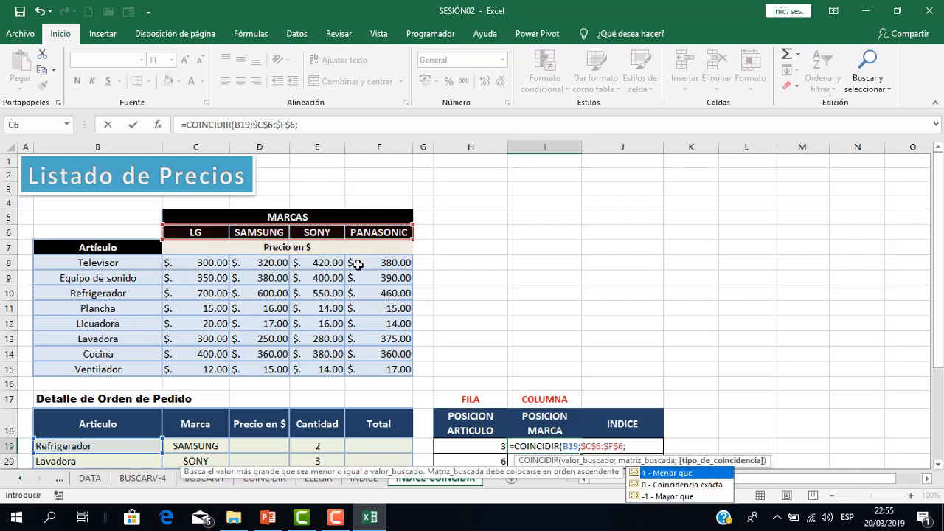
type("0)")
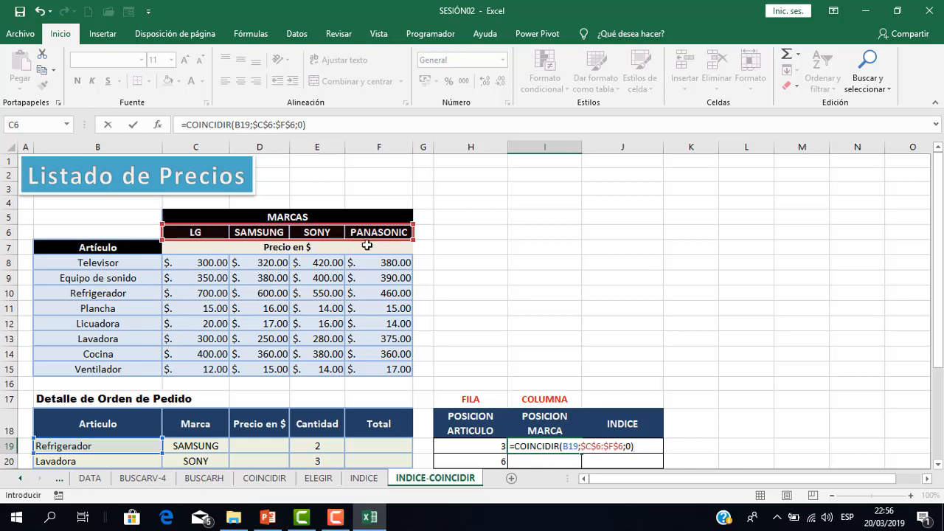
scroll(405, 274, "down", 2)
scroll(399, 278, "up", 1)
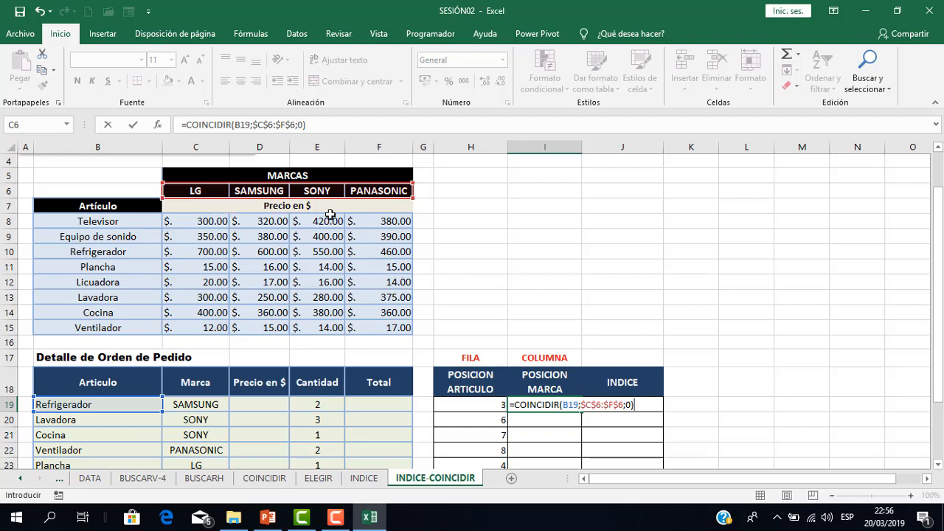
key("Return")
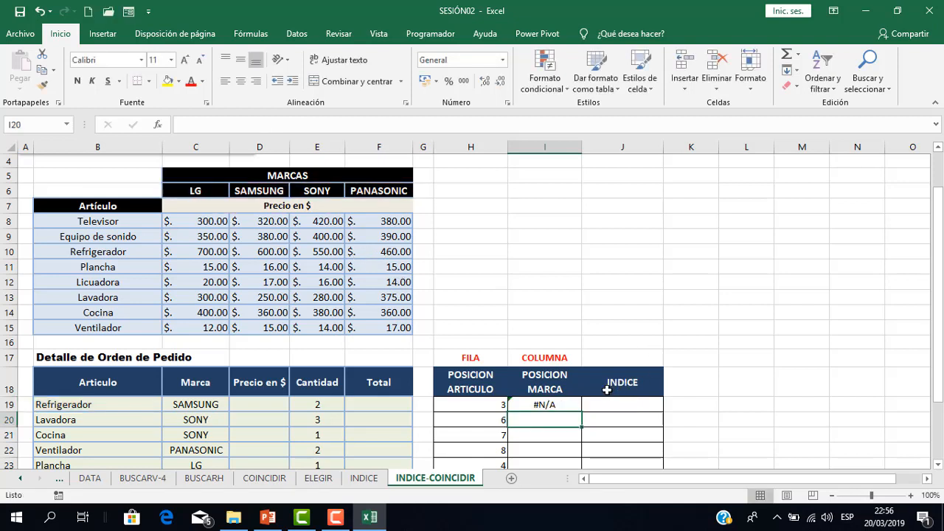
Change the lookup value in the I19 COINCIDIR formula to the brand cell C19.
double_click(567, 405)
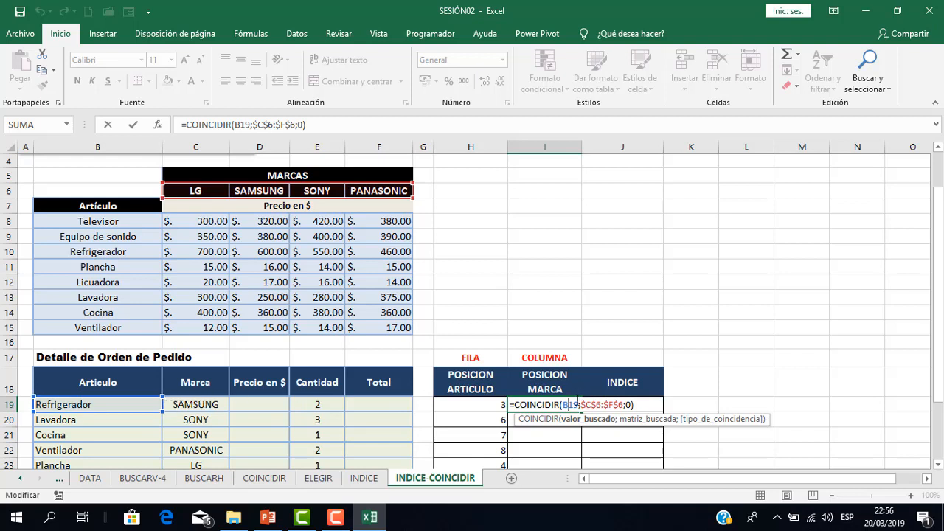
key("BackSpace")
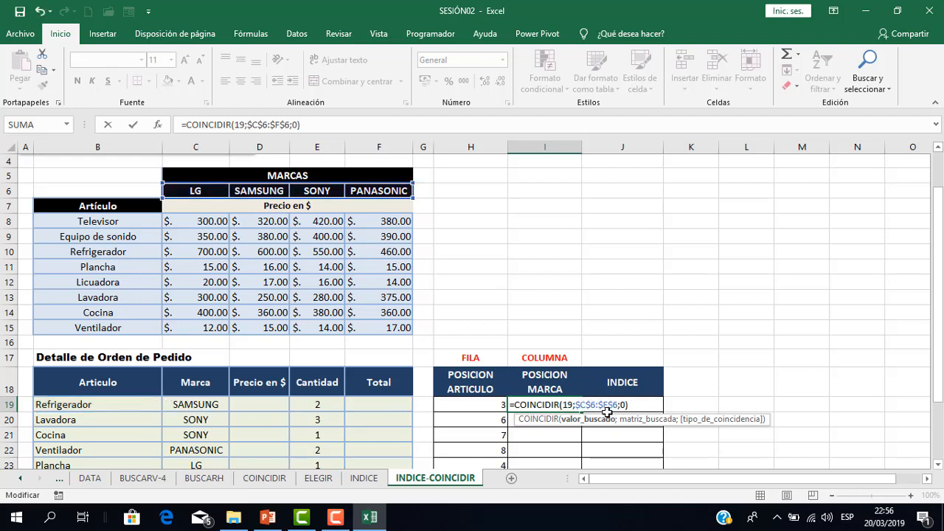
type("c")
key("BackSpace")
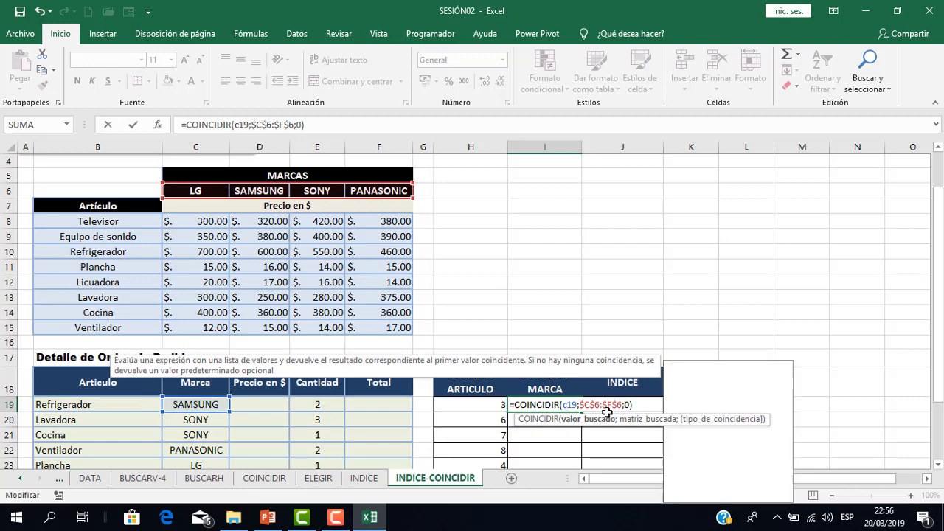
type("C")
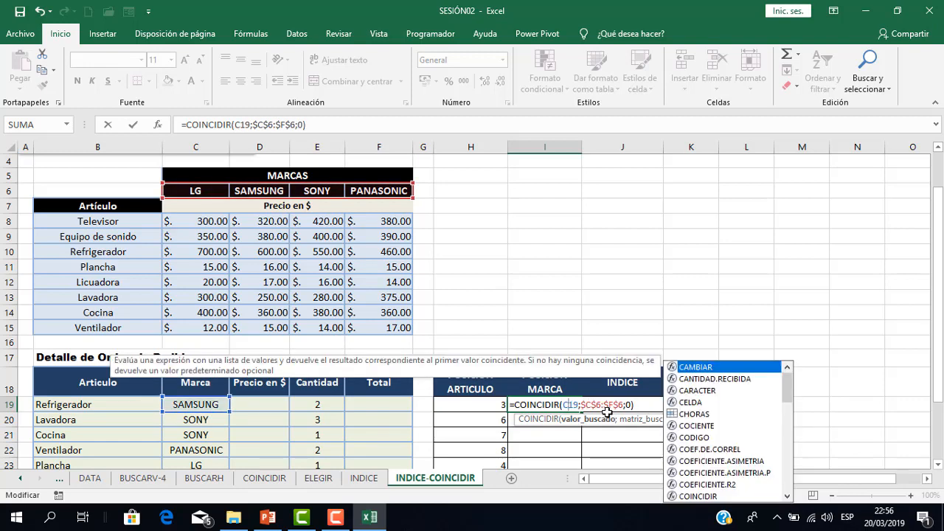
key("Return")
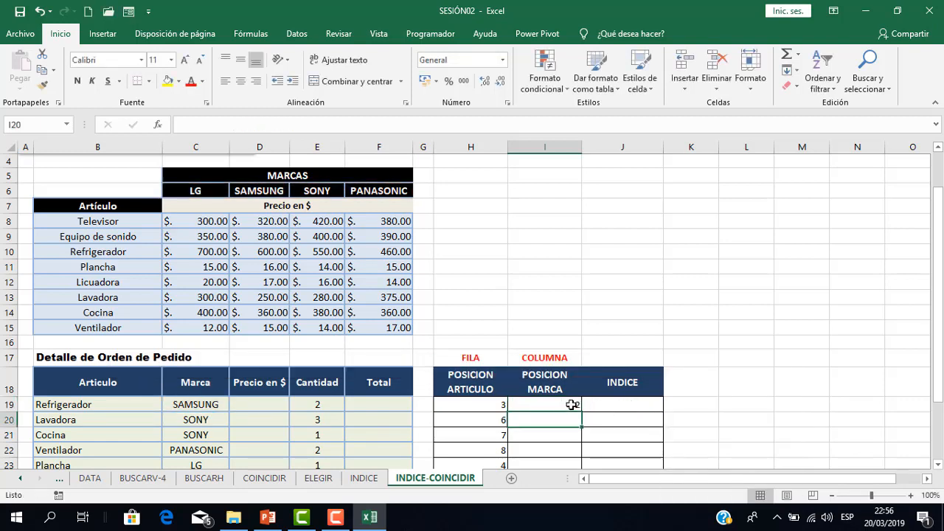
Check the brand position in I19 against the order of the MARCAS headings in row 6.
left_click(571, 405)
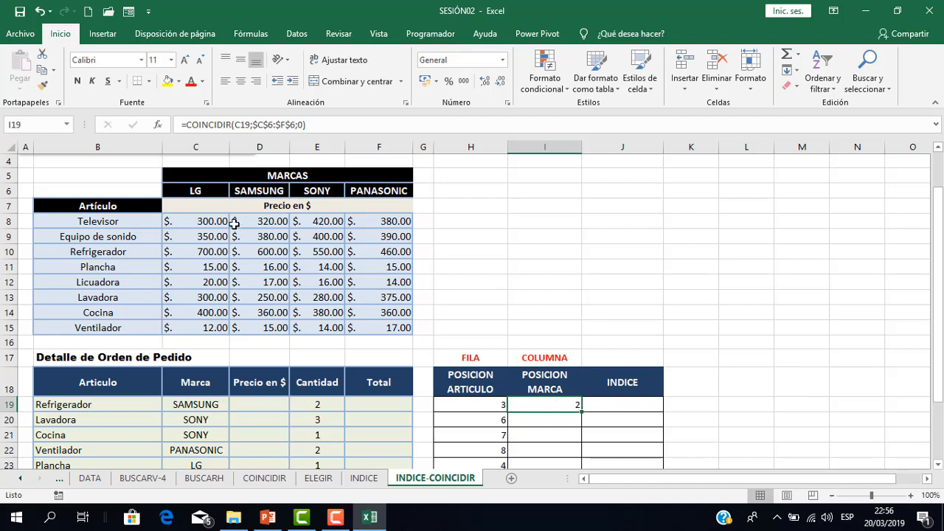
left_click(209, 186)
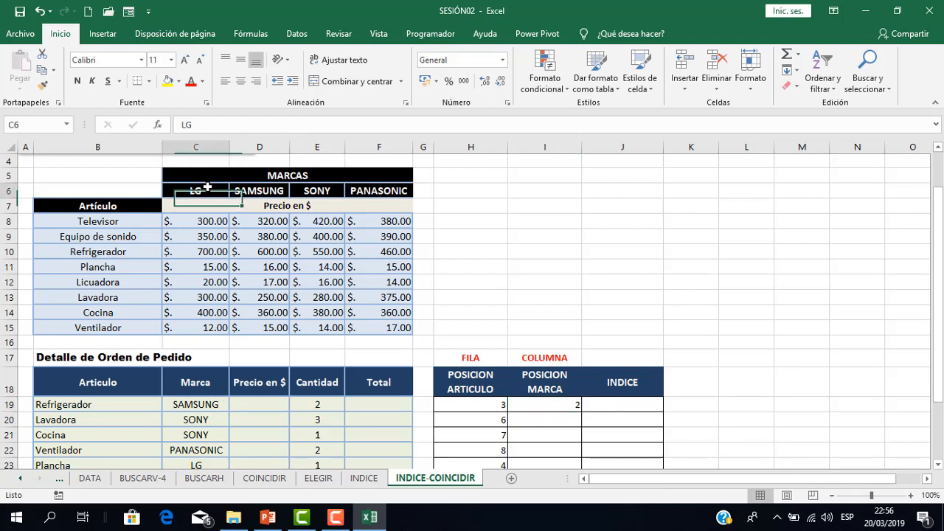
left_click(251, 190)
left_click(208, 420)
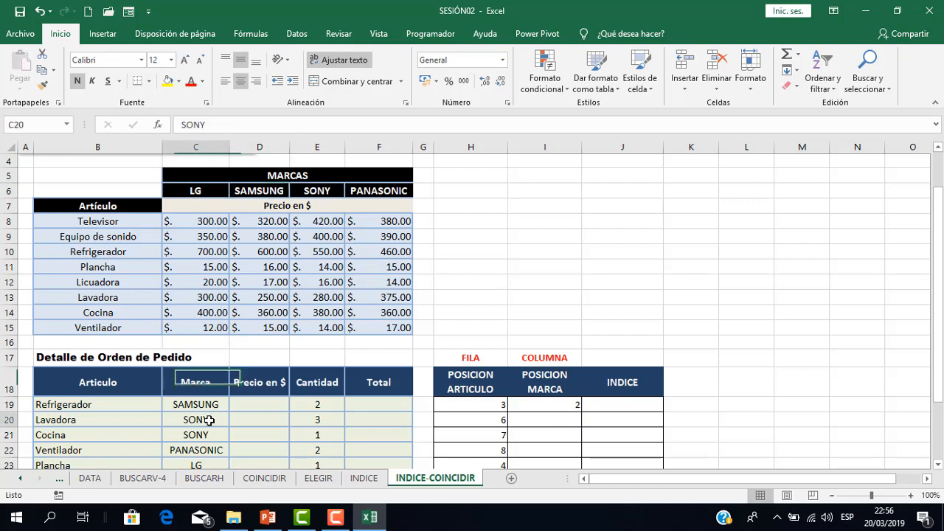
left_click(571, 406)
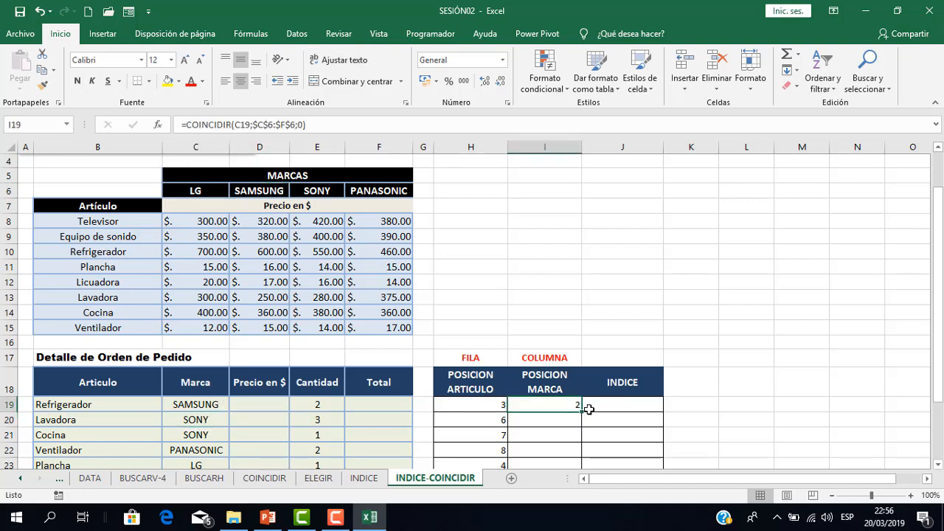
Fill the I19 brand position formula down the POSICION MARCA column to I26.
left_click_drag(580, 411, 568, 435)
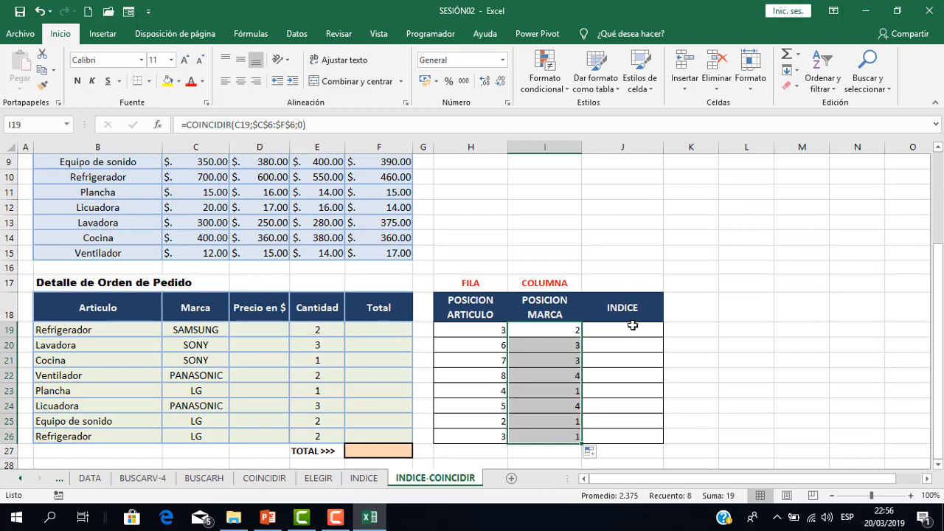
scroll(619, 316, "up", 1)
scroll(618, 317, "down", 1)
scroll(325, 295, "up", 1)
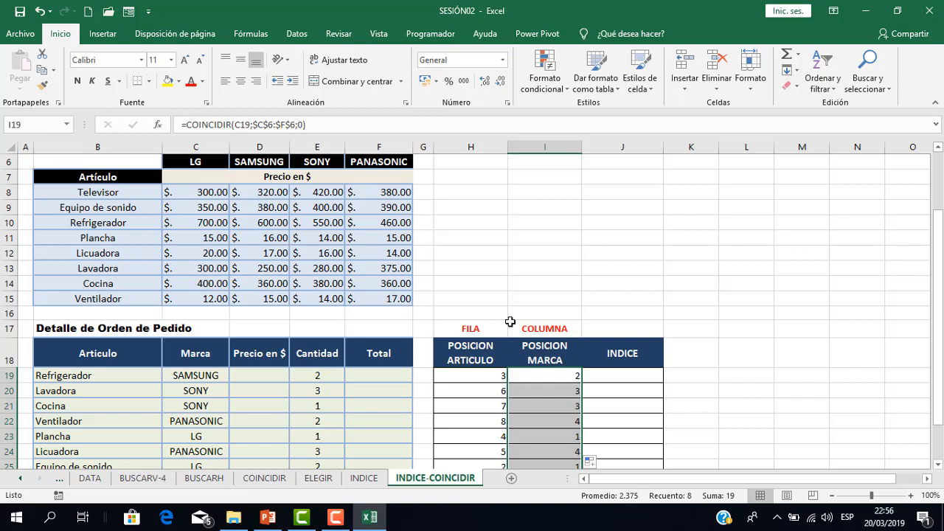
Start an INDICE formula in J19 with the absolute price range $C$8:$F$15 as the matrix.
left_click(625, 389)
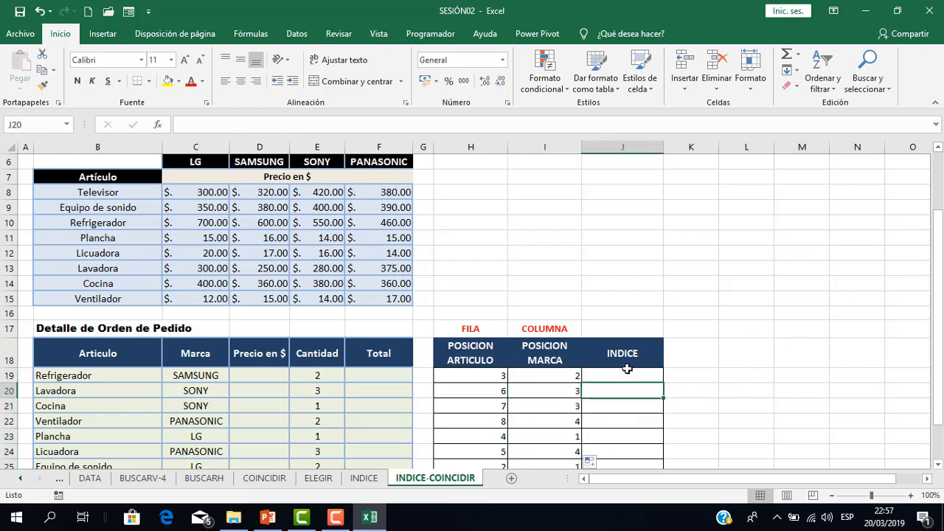
left_click(627, 371)
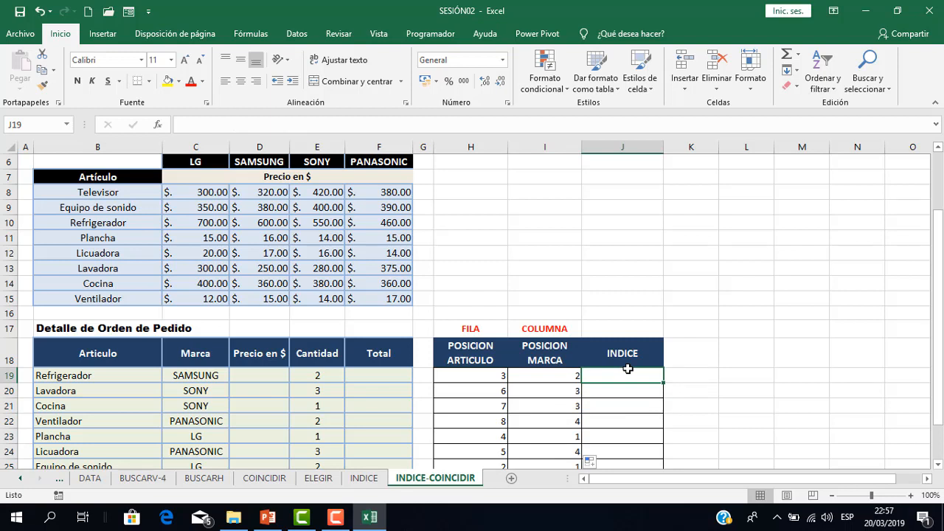
type("=INDI")
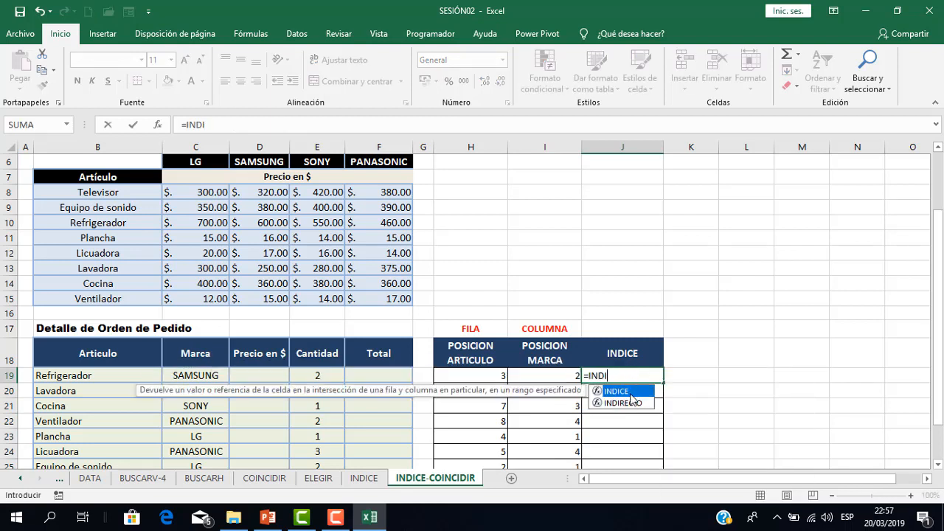
double_click(631, 393)
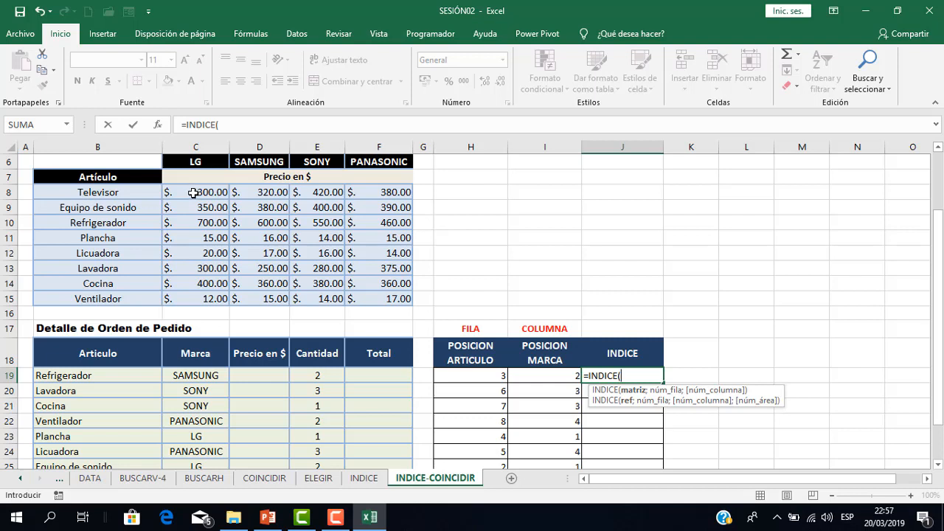
left_click_drag(193, 192, 390, 292)
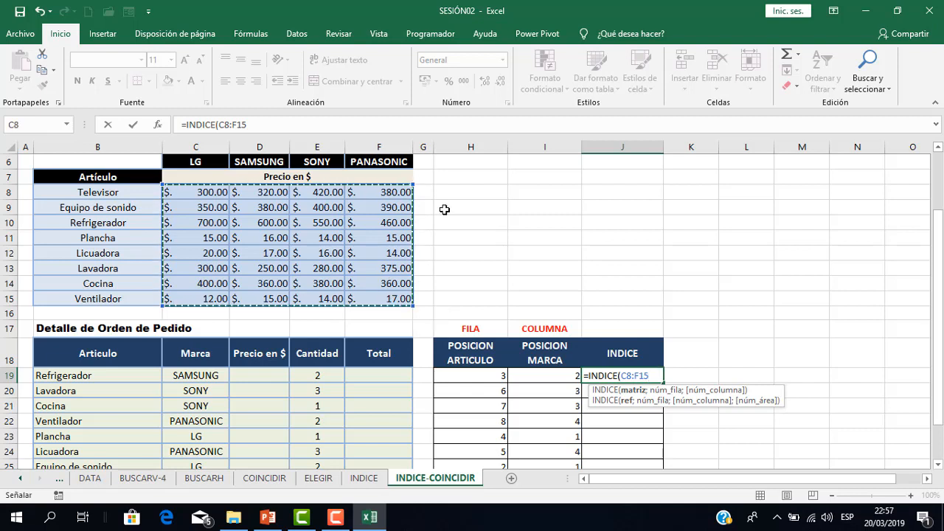
key("F4")
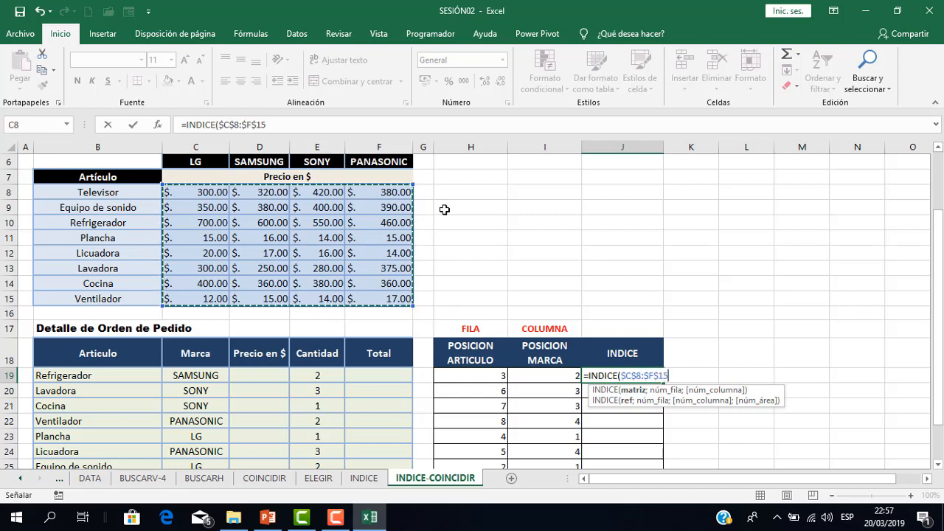
type(";")
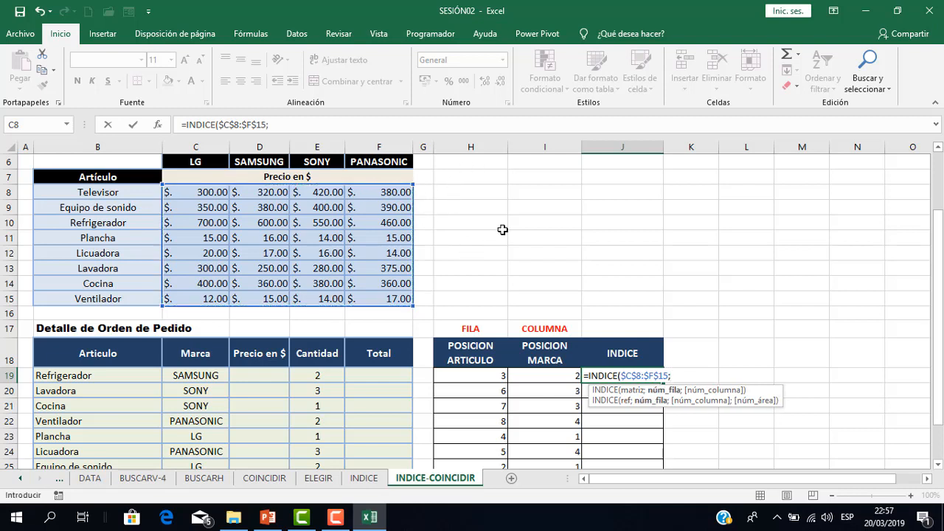
Complete the J19 INDICE formula with H19 as the row number and I19 as the column number.
left_click(487, 375)
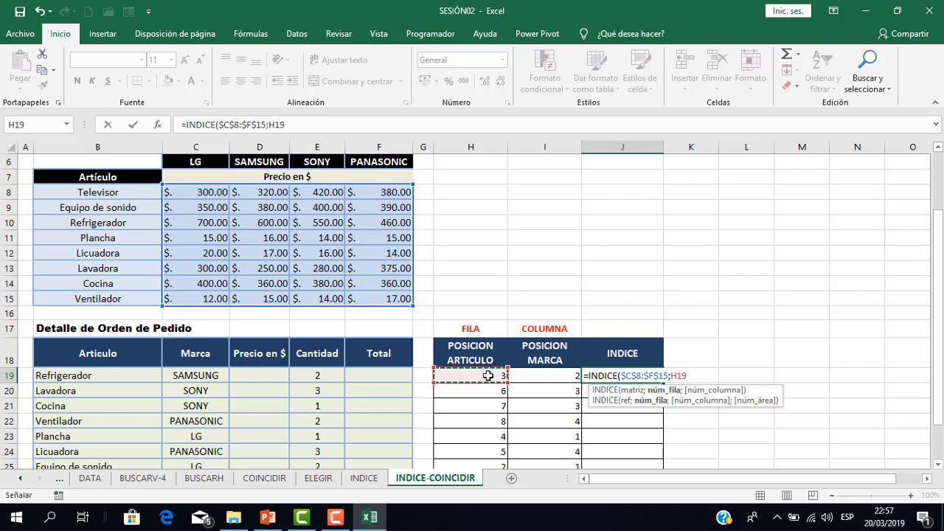
type(";")
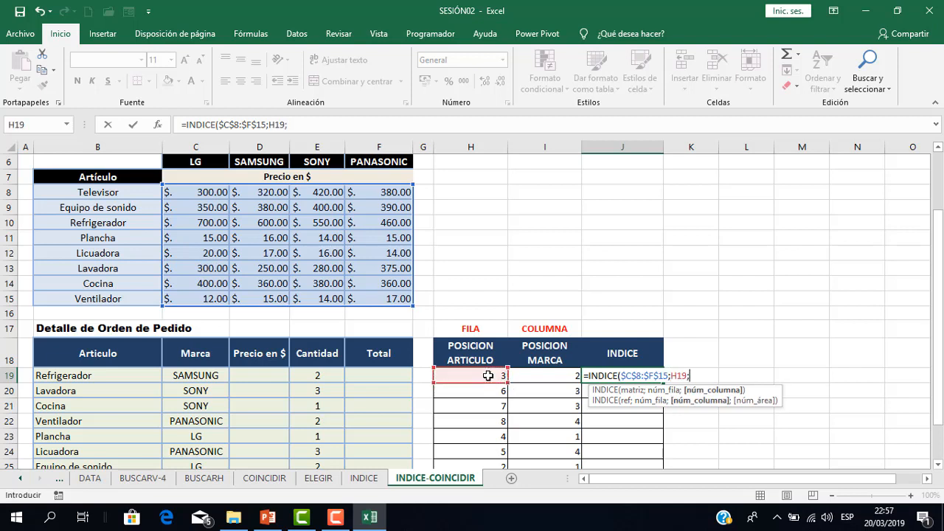
left_click(543, 377)
type(")")
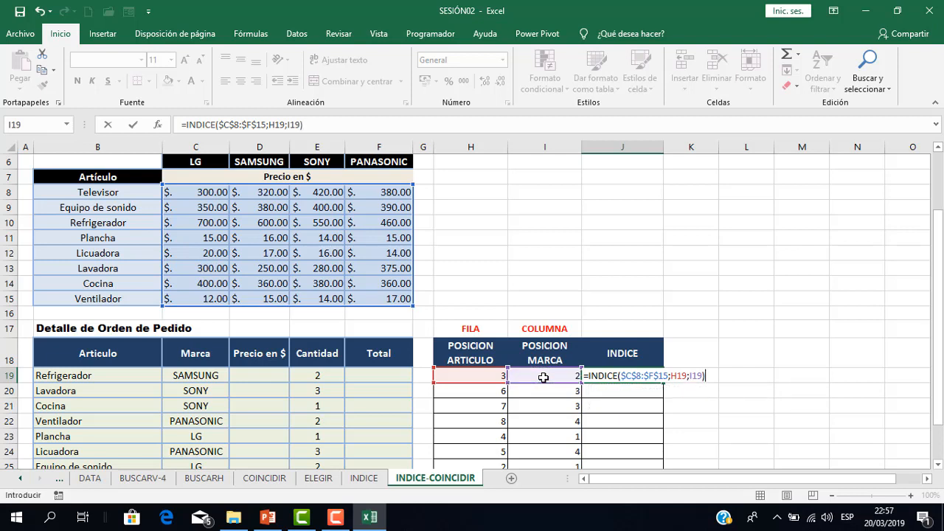
key("Return")
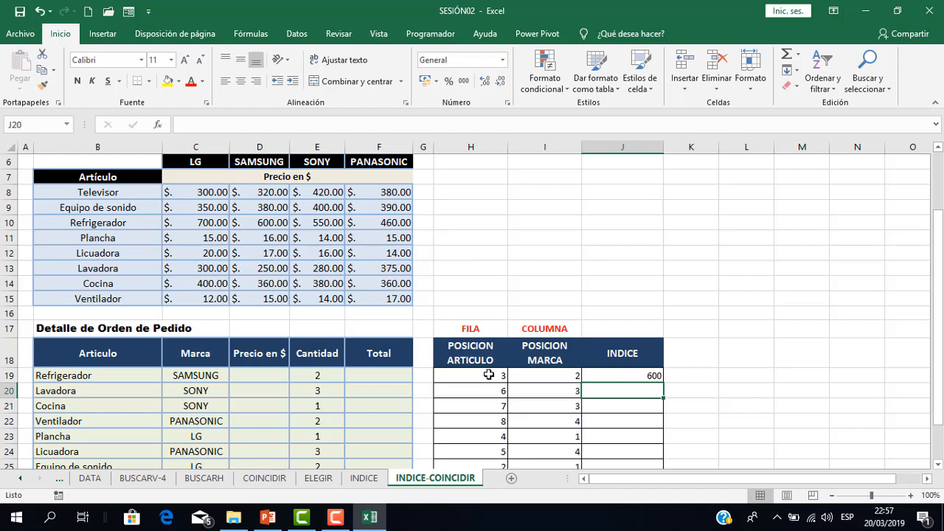
Compare the J19 result with the Refrigerador SAMSUNG price in D10 and colour that price's text red.
left_click(131, 223)
left_click(259, 221)
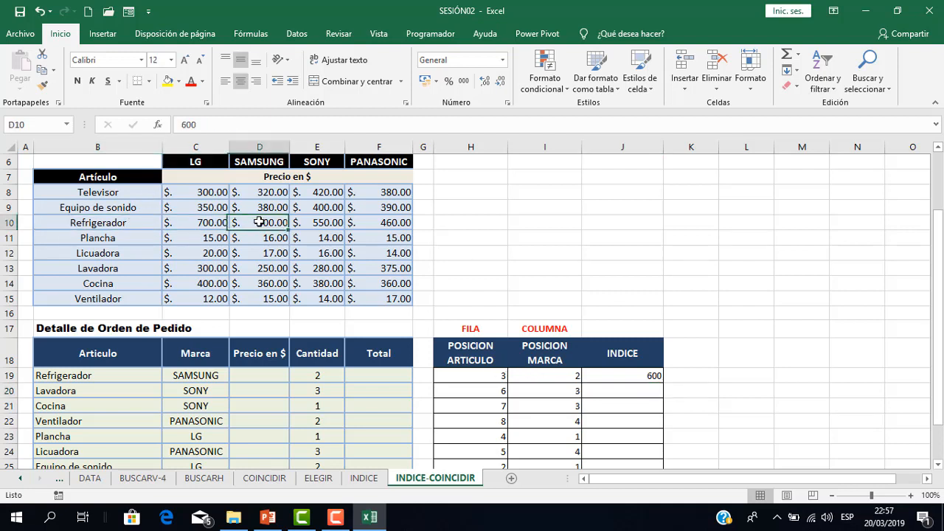
left_click(647, 378)
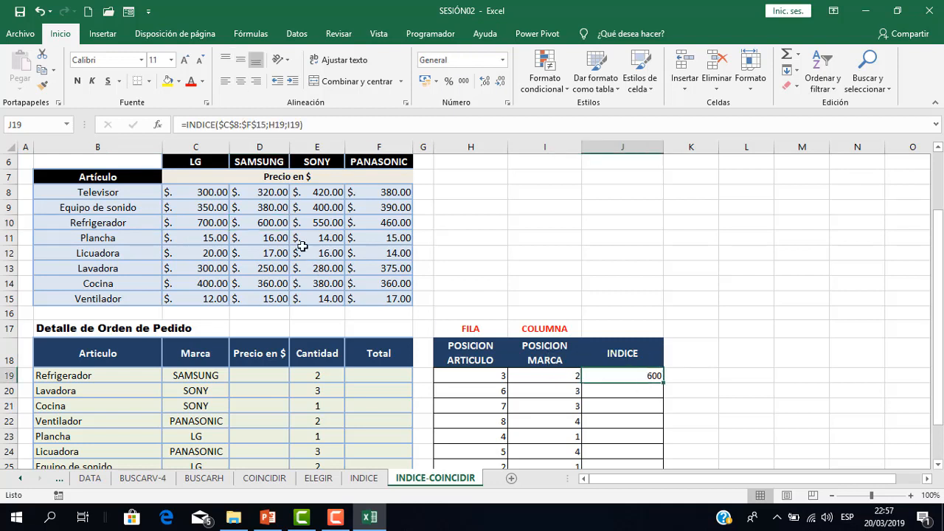
left_click(286, 225)
left_click(190, 81)
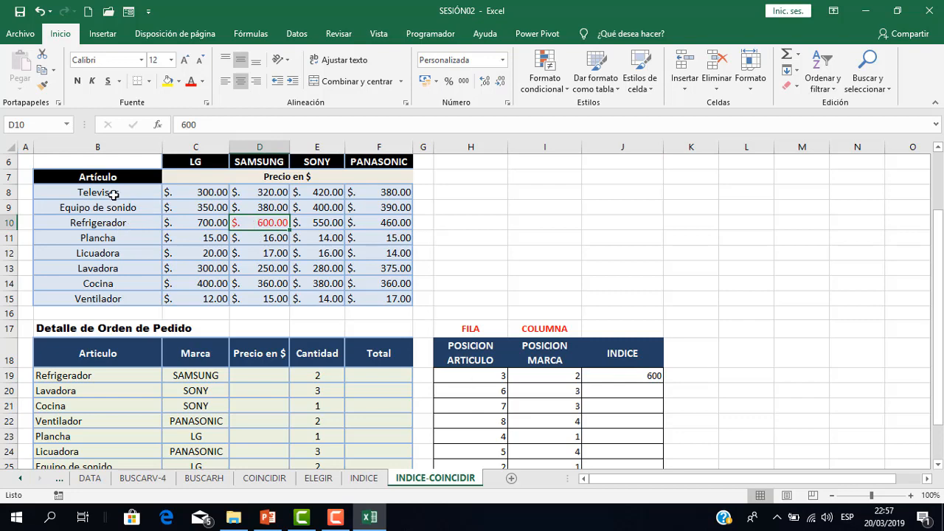
left_click(117, 222)
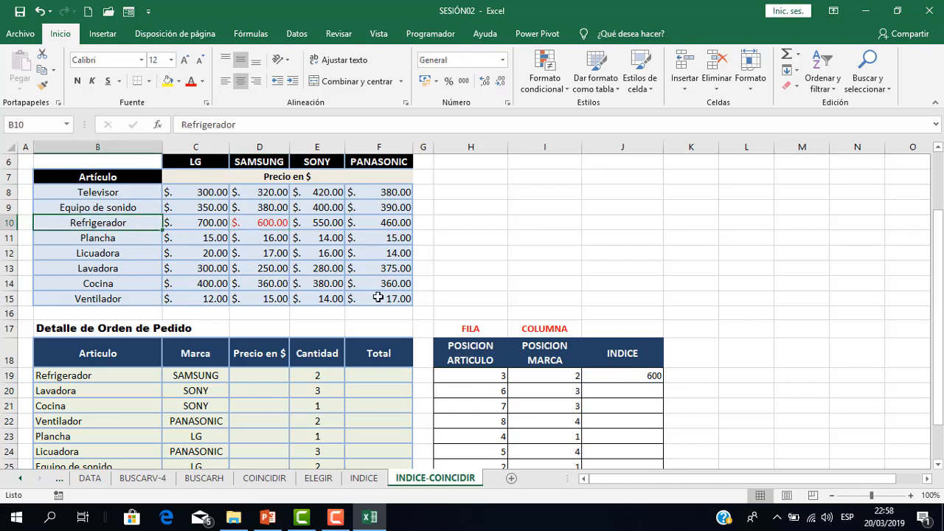
Fill the J19 INDICE formula down the INDICE column to J26.
scroll(655, 286, "down", 2)
left_click(655, 285)
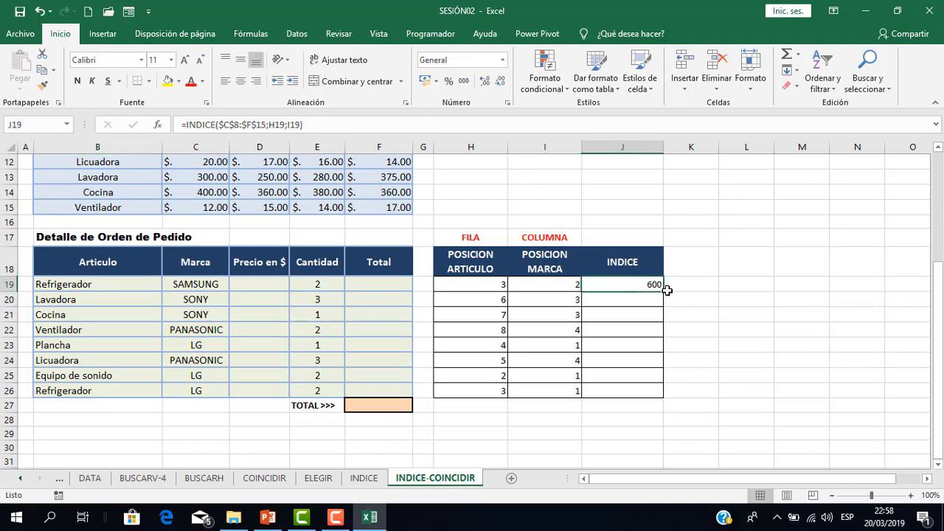
left_click_drag(663, 292, 659, 393)
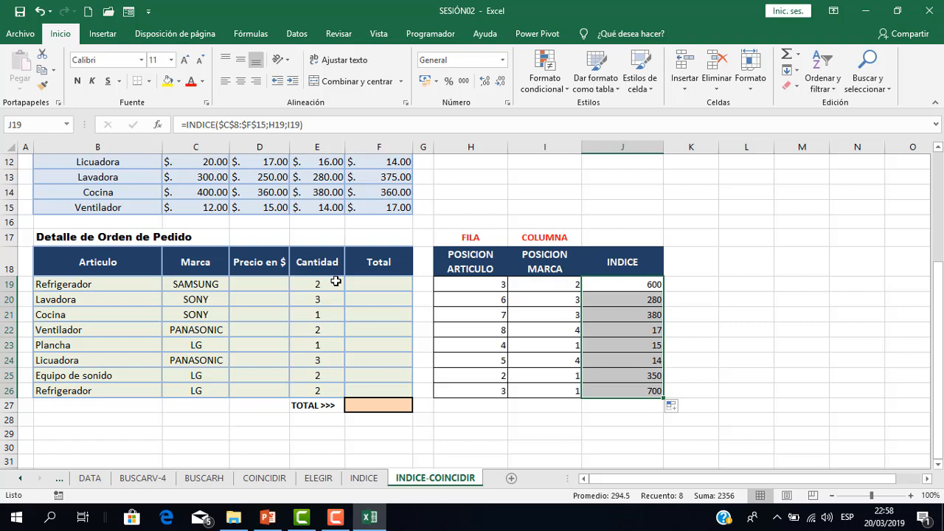
Start an INDICE formula in the first Precio en $ cell of the order detail, D19.
left_click(274, 281)
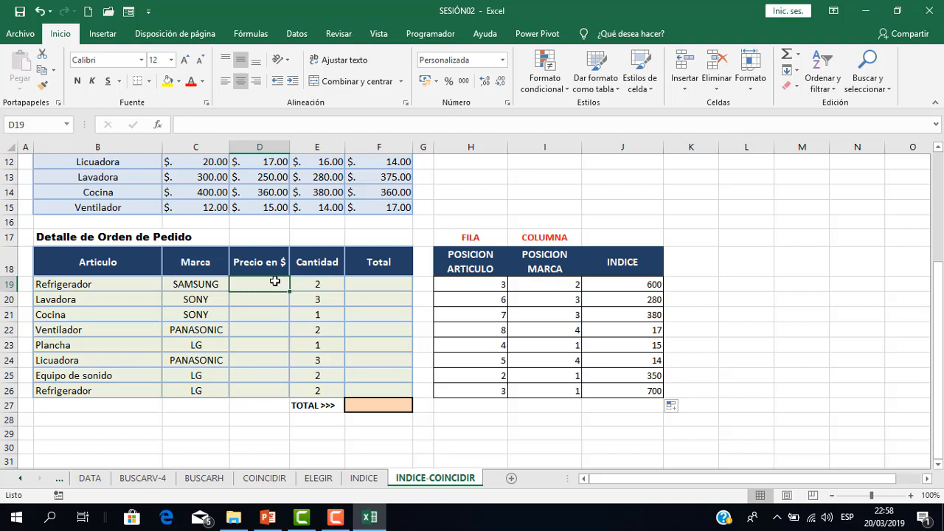
type("=OC")
key("BackSpace")
key("BackSpace")
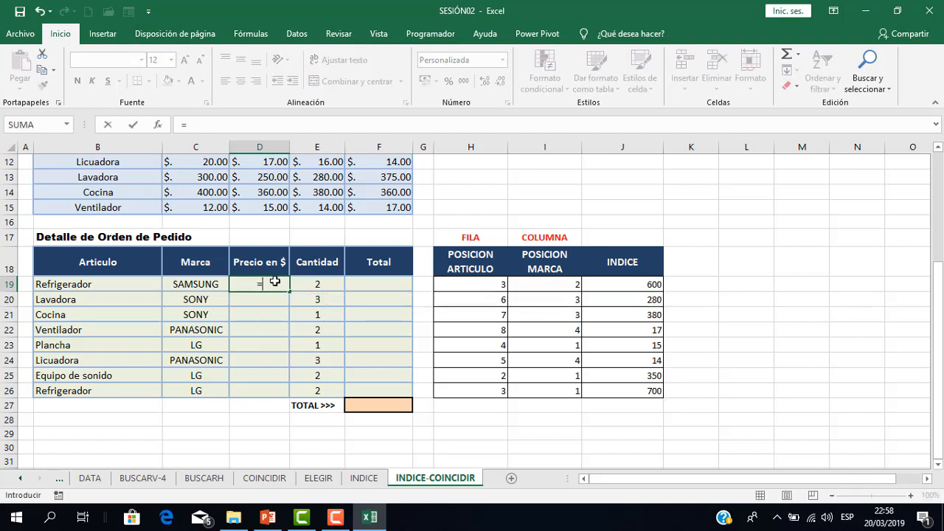
type("COIN")
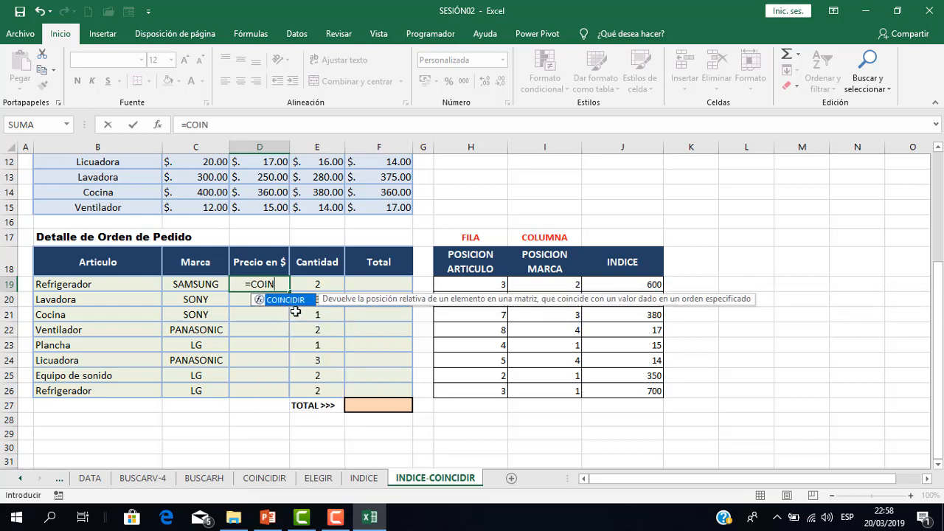
key("BackSpace")
key("BackSpace")
key("BackSpace")
key("BackSpace")
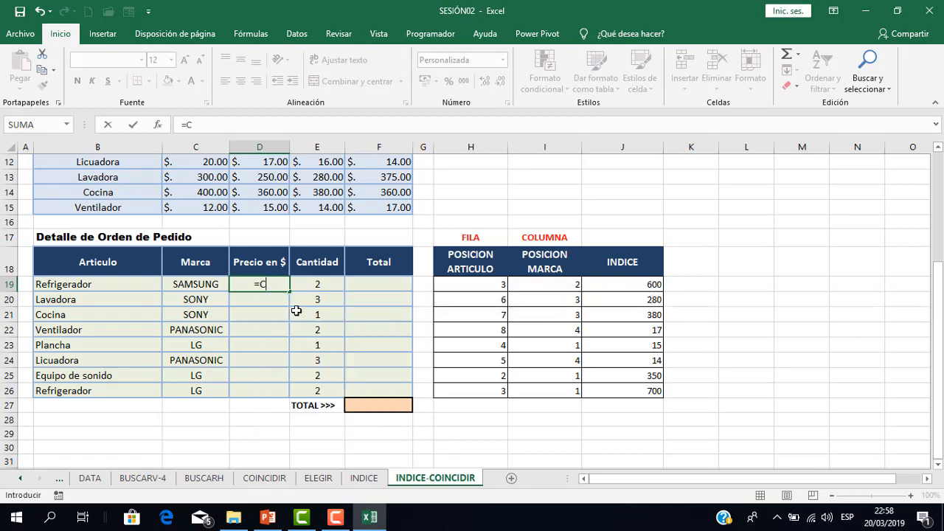
type("INDIC")
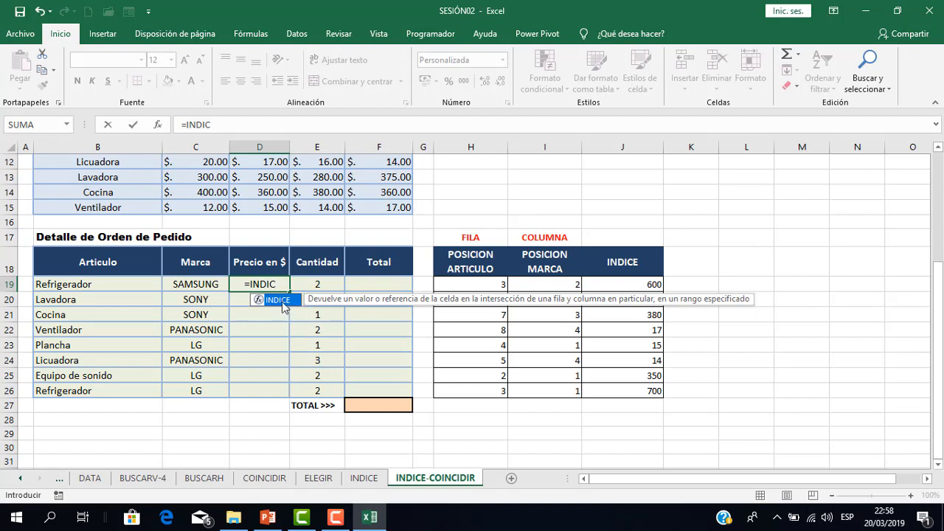
key("Tab")
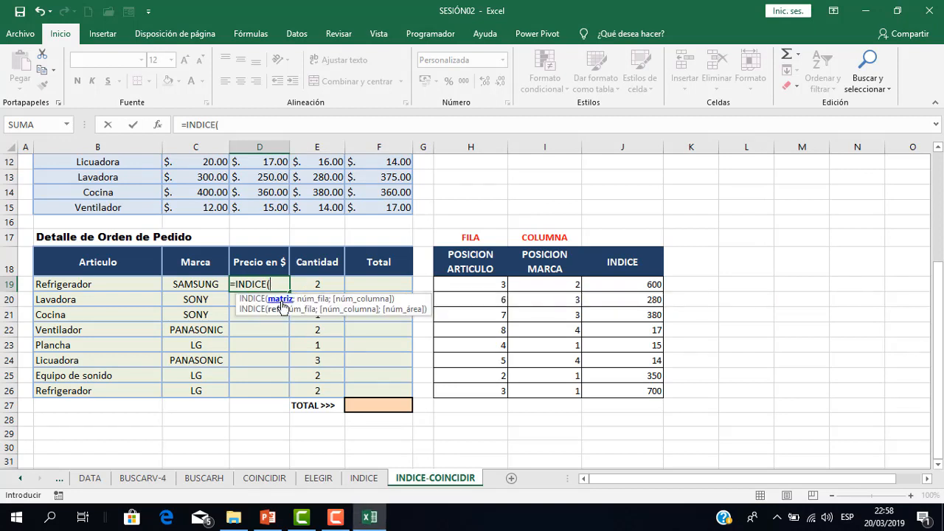
Set the absolute price range $C$8:$F$15 as the matrix of the D19 INDICE formula.
scroll(221, 200, "up", 2)
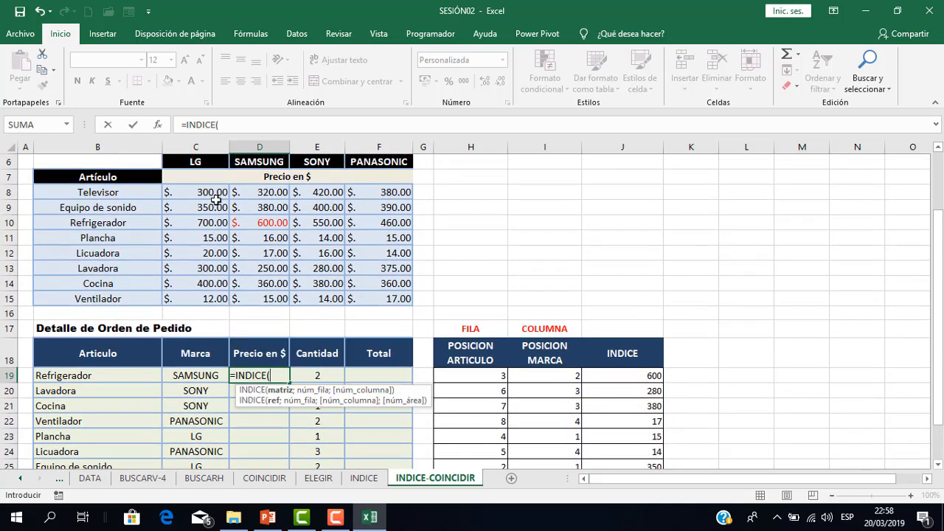
left_click_drag(209, 193, 377, 295)
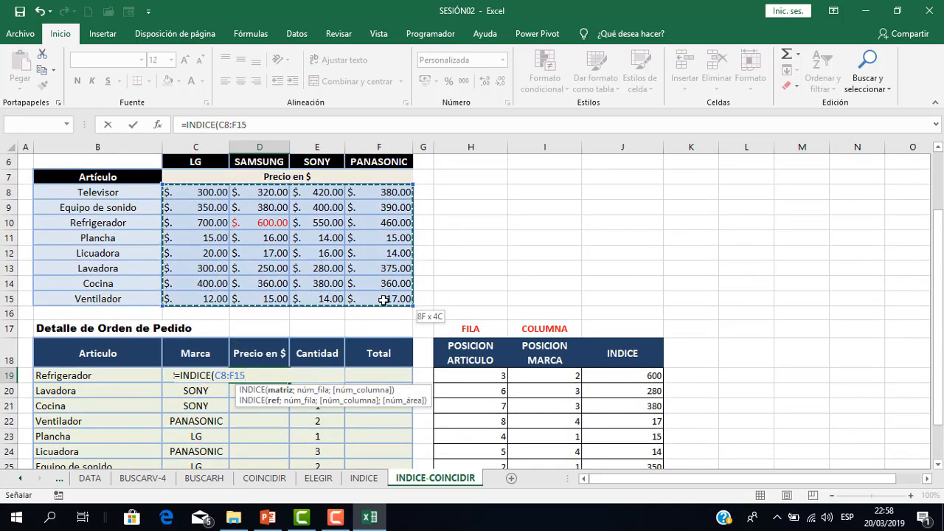
scroll(376, 294, "down", 1)
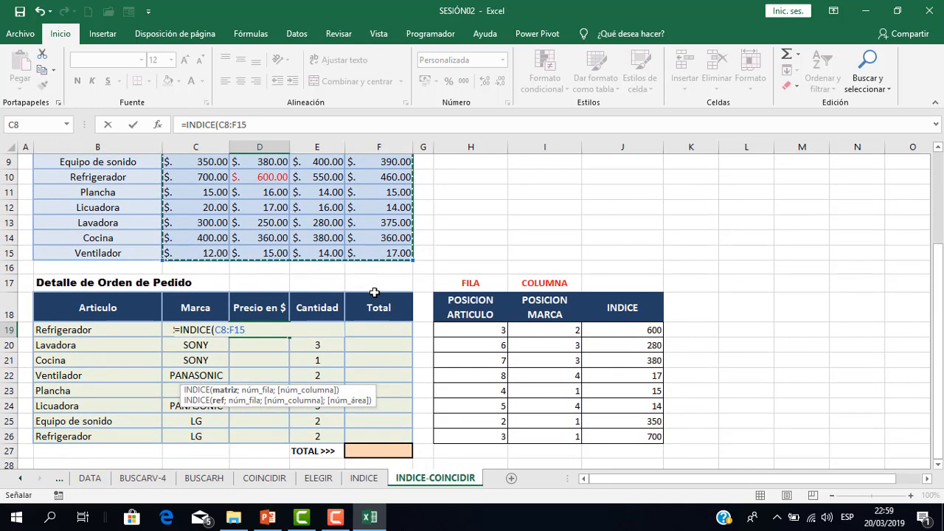
key("F4")
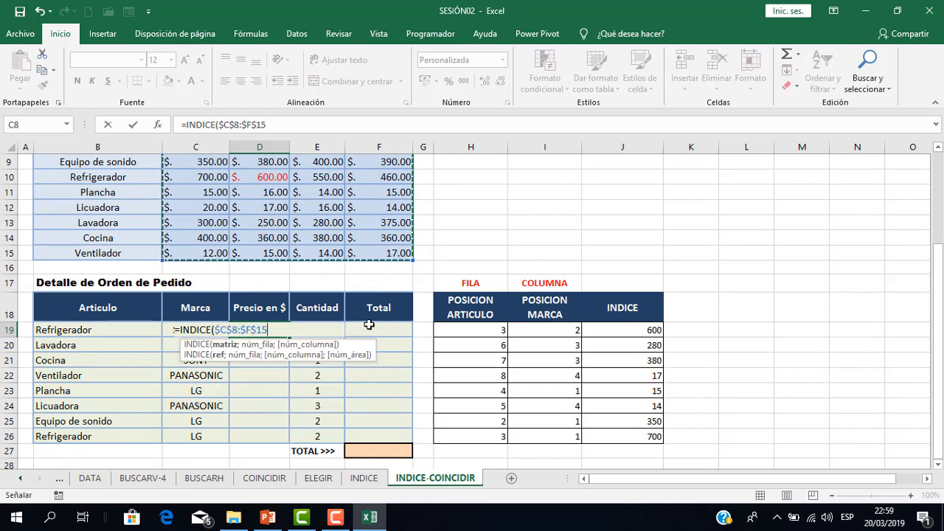
type(";")
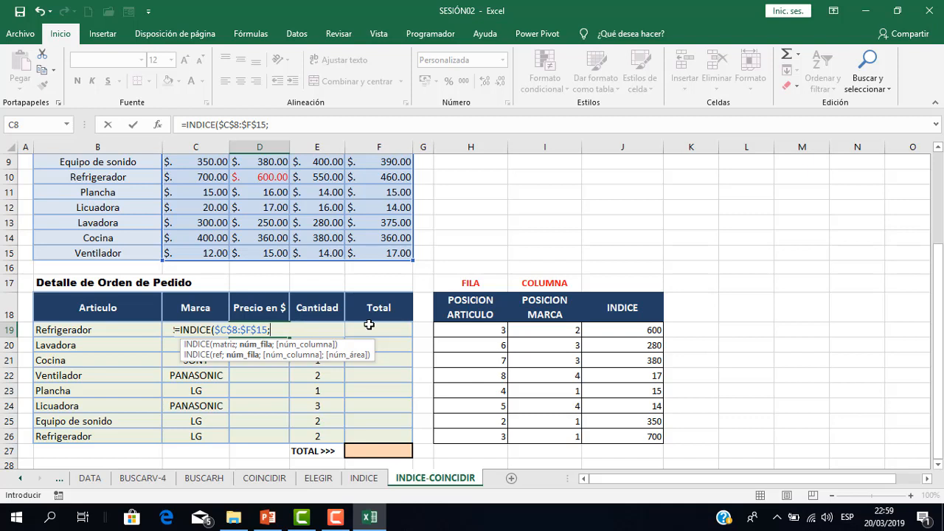
Nest a COINCIDIR function as the row number in the D19 formula, with article cell B19 as the lookup value.
type("COIN")
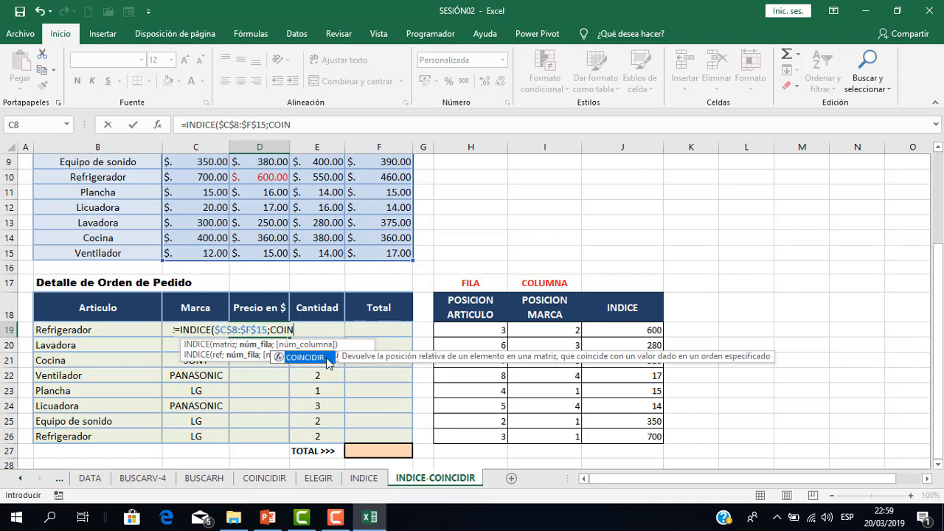
double_click(325, 358)
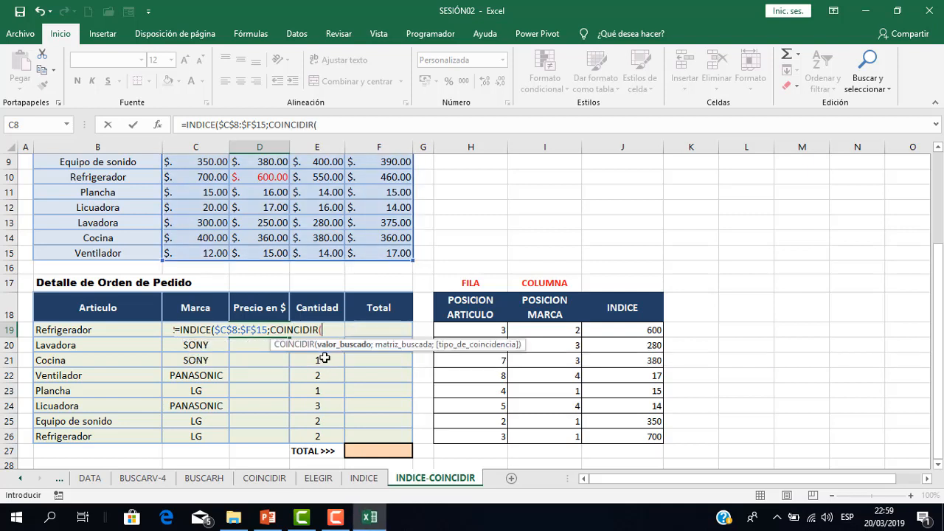
left_click(108, 330)
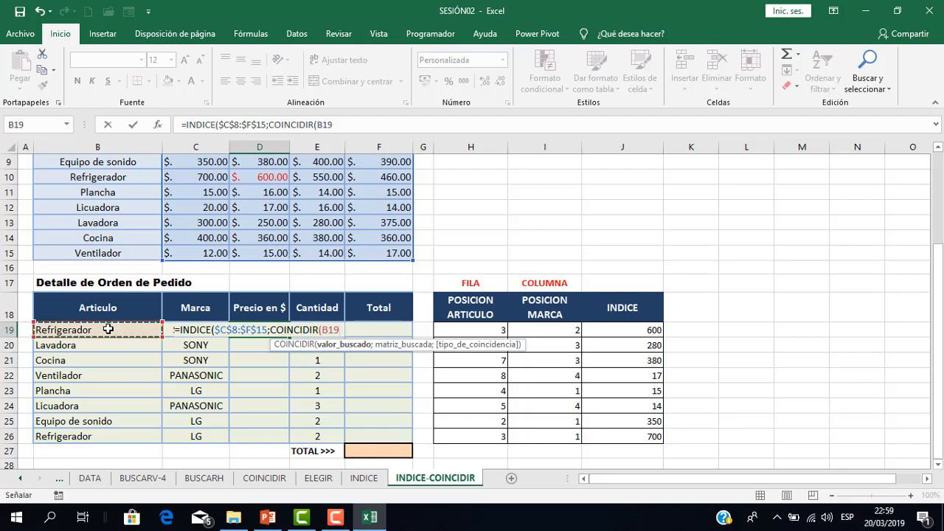
type(";")
Set the absolute article range $B$8:$B$15 as the lookup array of the nested COINCIDIR in D19.
scroll(103, 324, "up", 1)
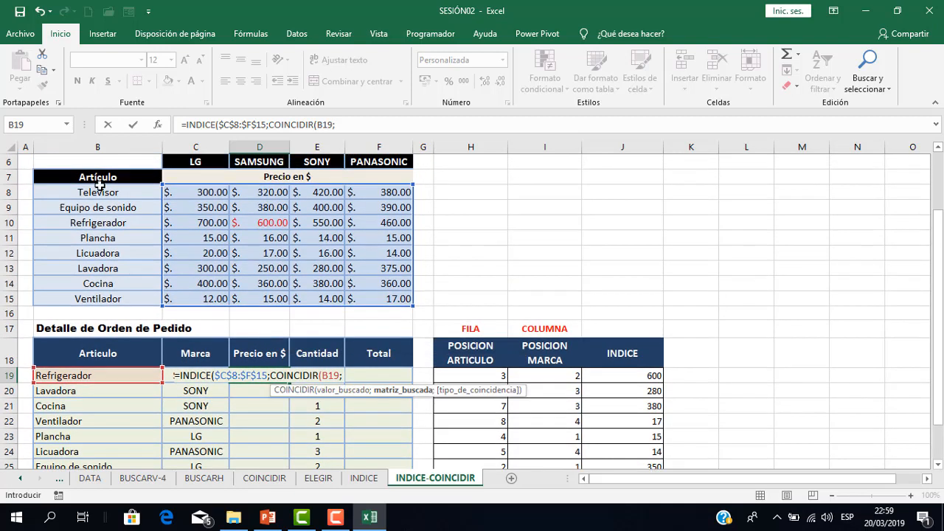
left_click(100, 190)
left_click_drag(103, 209, 104, 300)
key("F4")
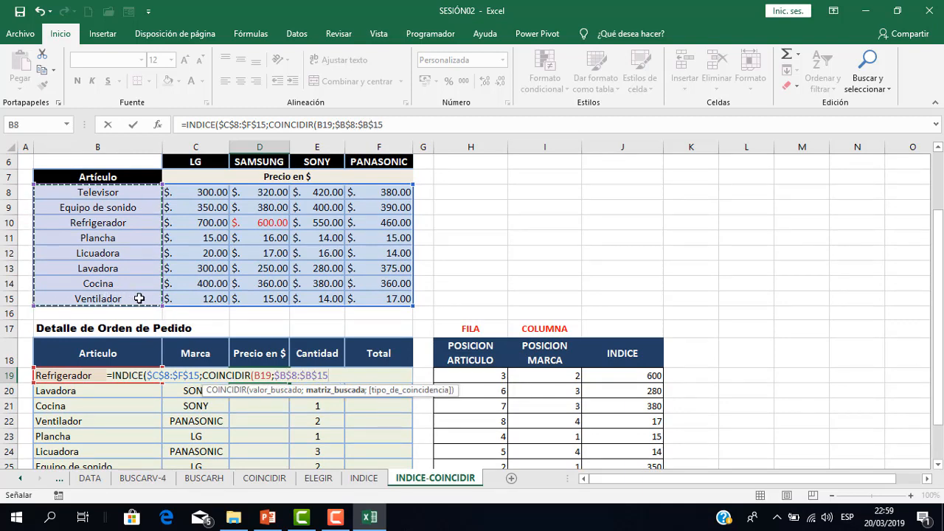
Set the match type of the article COINCIDIR in D19 to 0 for an exact match and close that function.
type(";")
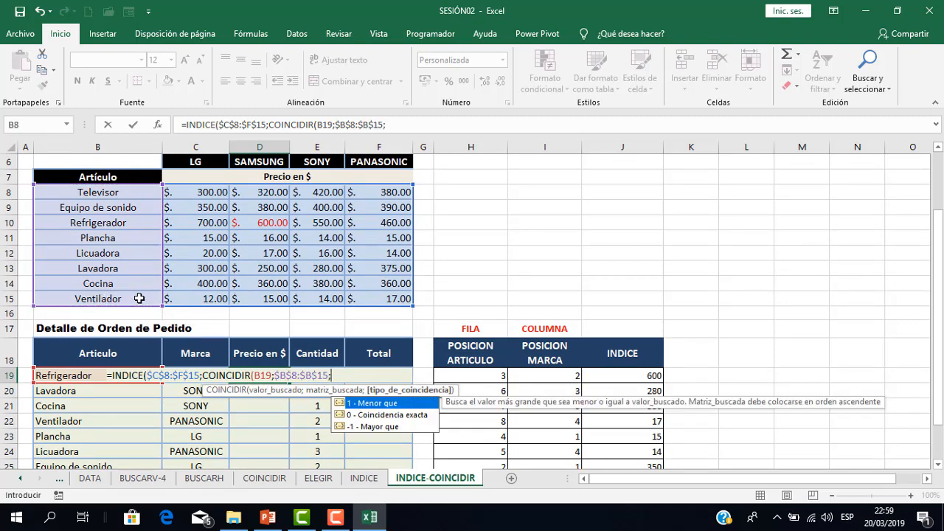
type("0)")
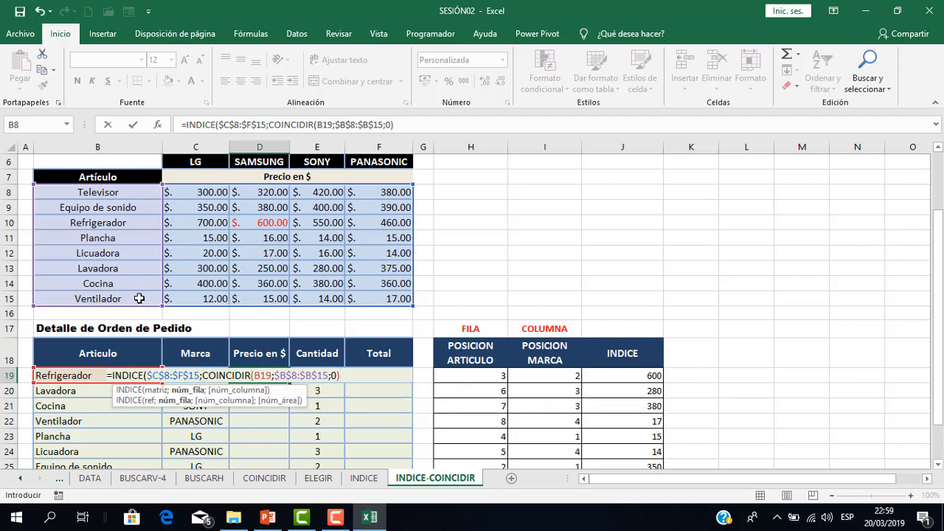
type(";")
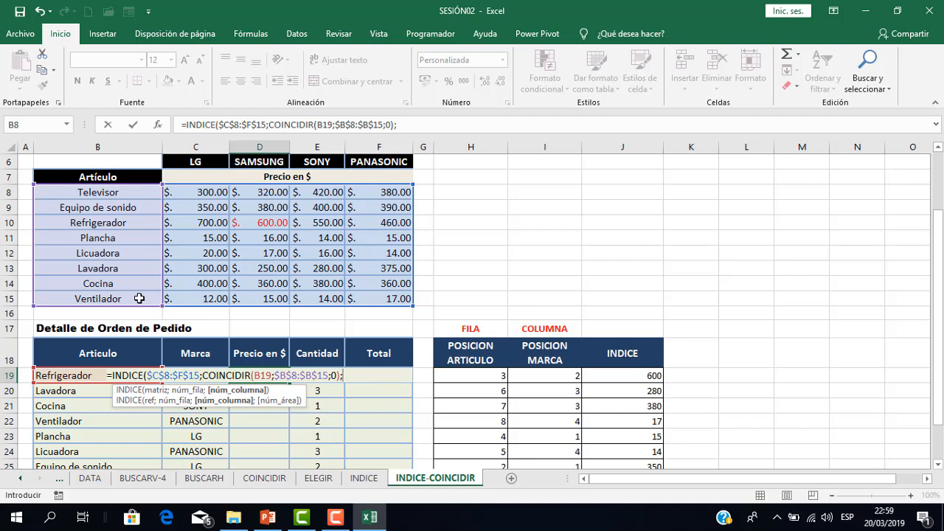
Nest a second COINCIDIR as the column number of the D19 INDICE formula, with brand cell C19 as the lookup value.
type("COIN")
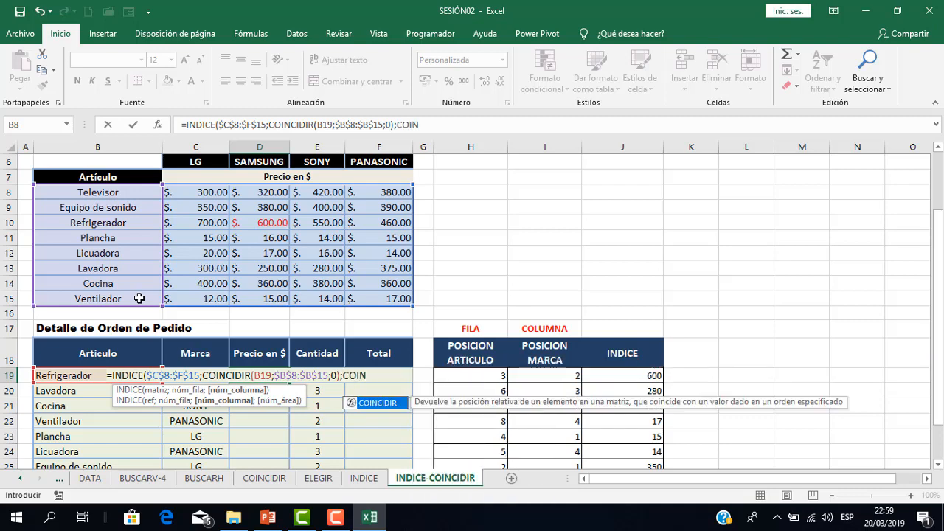
key("BackSpace")
left_click(380, 404)
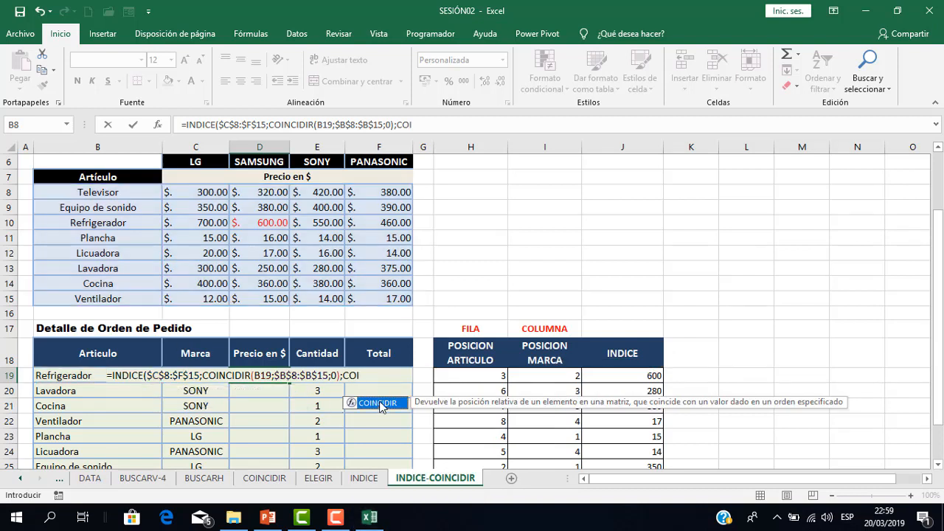
double_click(381, 404)
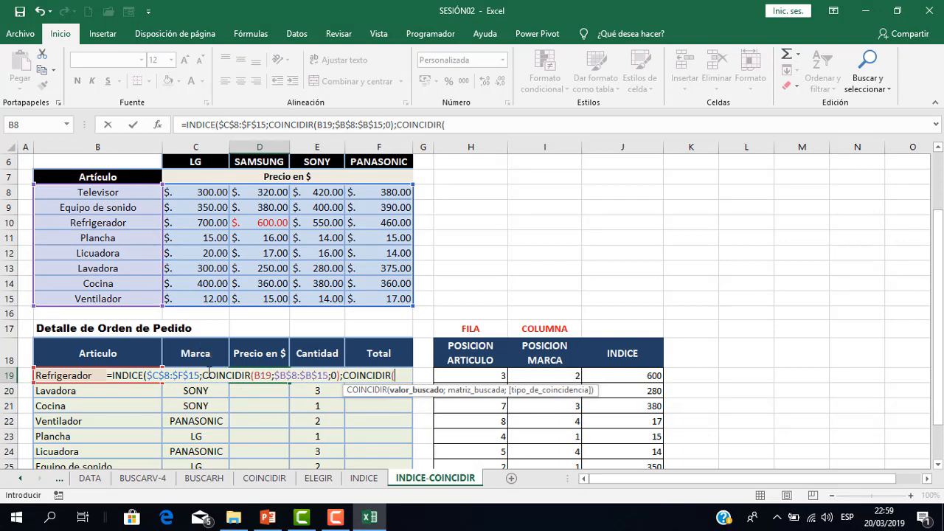
type("C")
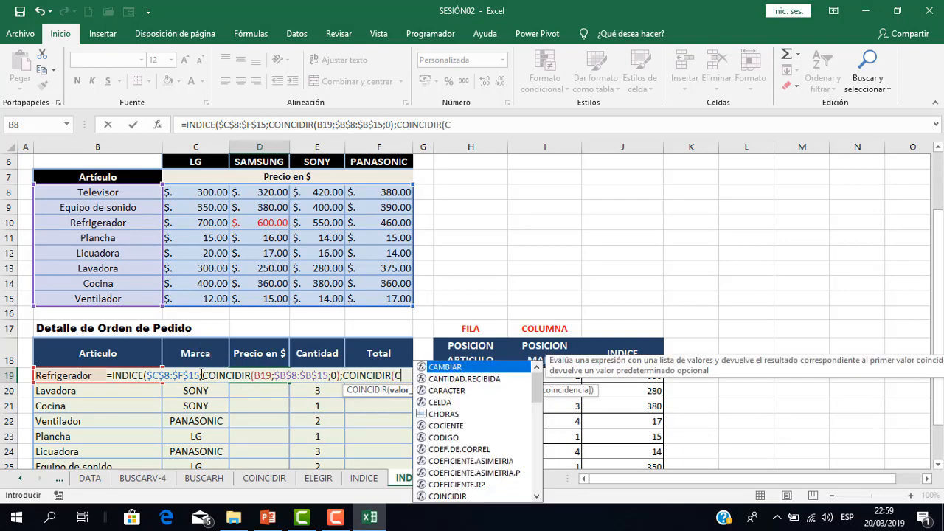
type("19")
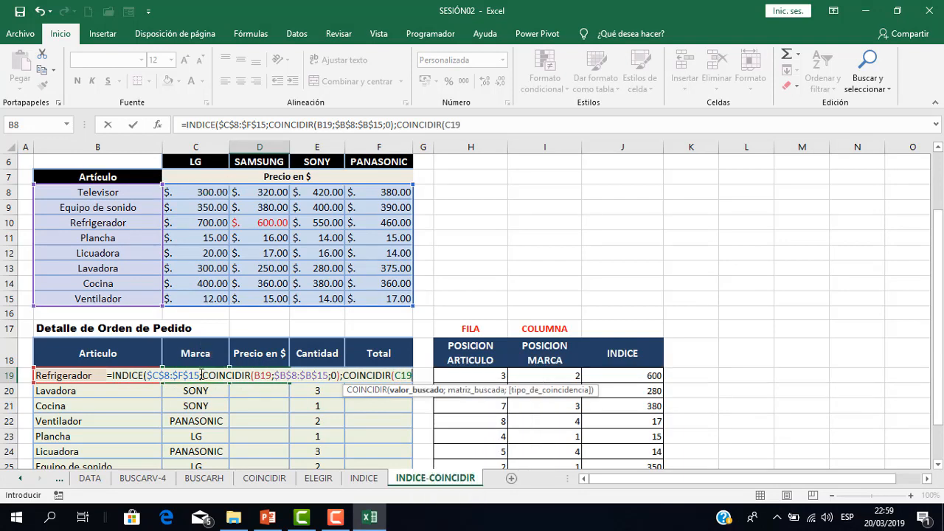
type(";")
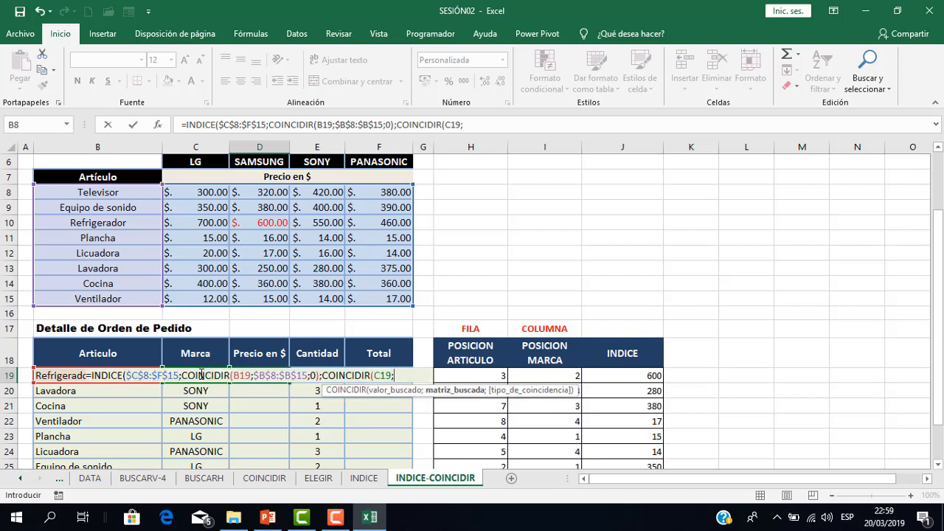
Complete the second COINCIDIR with the absolute brand range $C$6:$F$6 and match type 0, and enter the D19 formula, accepting Excel's correction.
left_click_drag(213, 161, 383, 166)
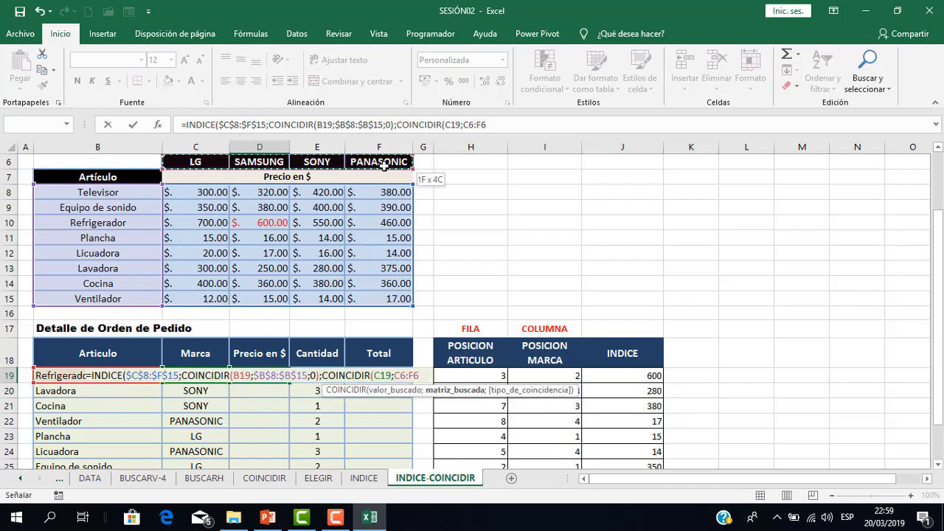
key("F4")
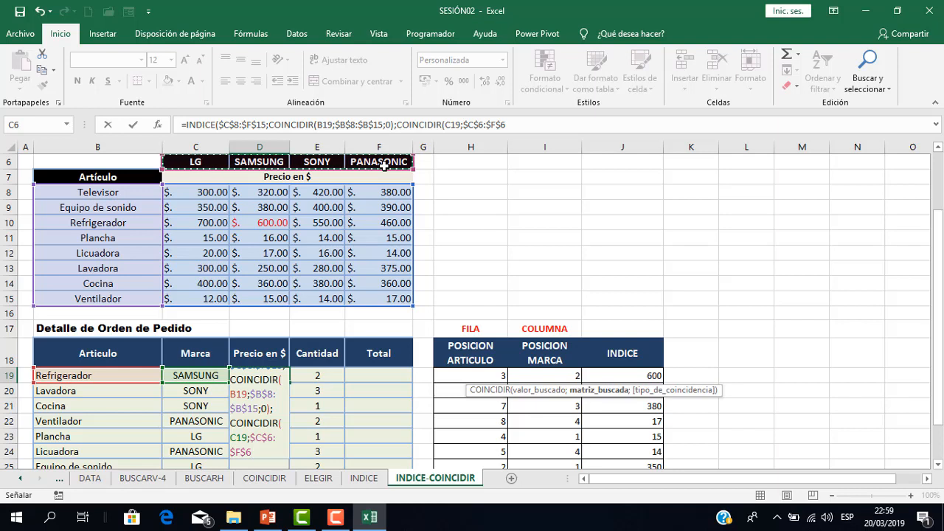
type(";0")
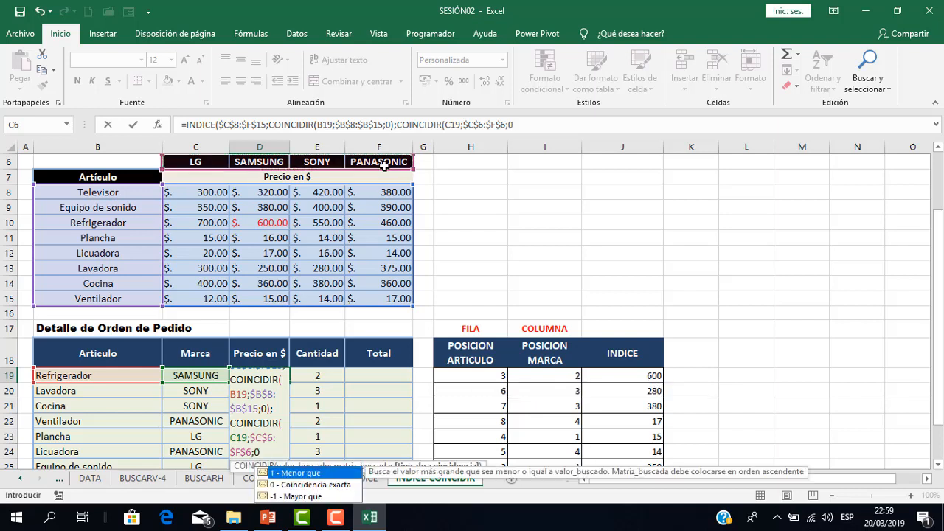
type(")")
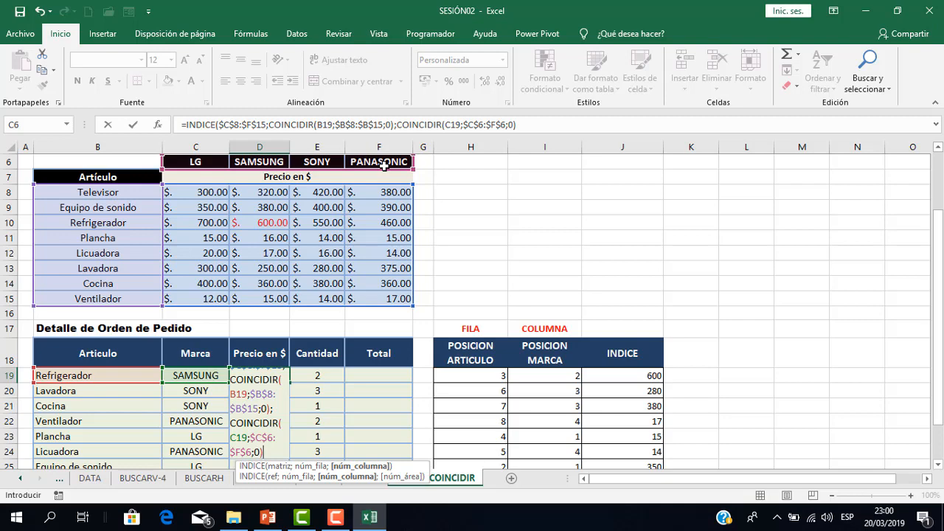
type(")")
key("Return")
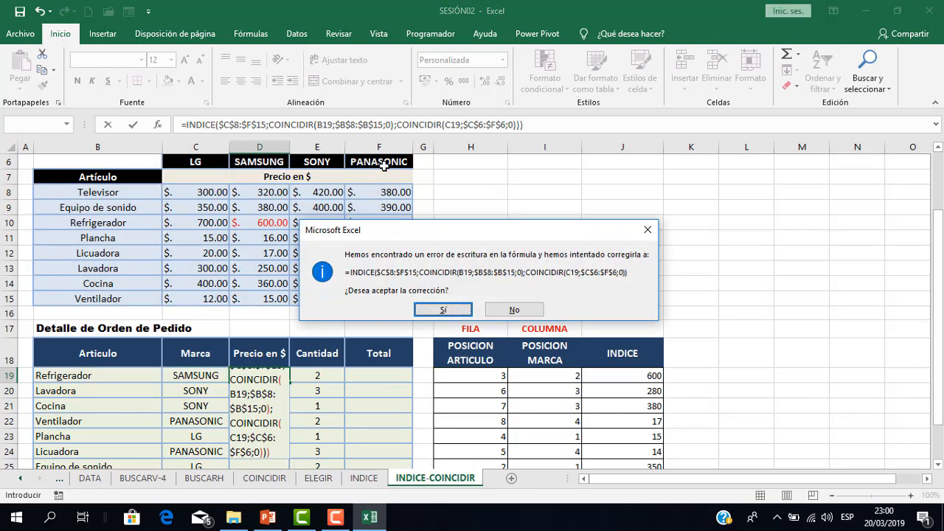
key("Return")
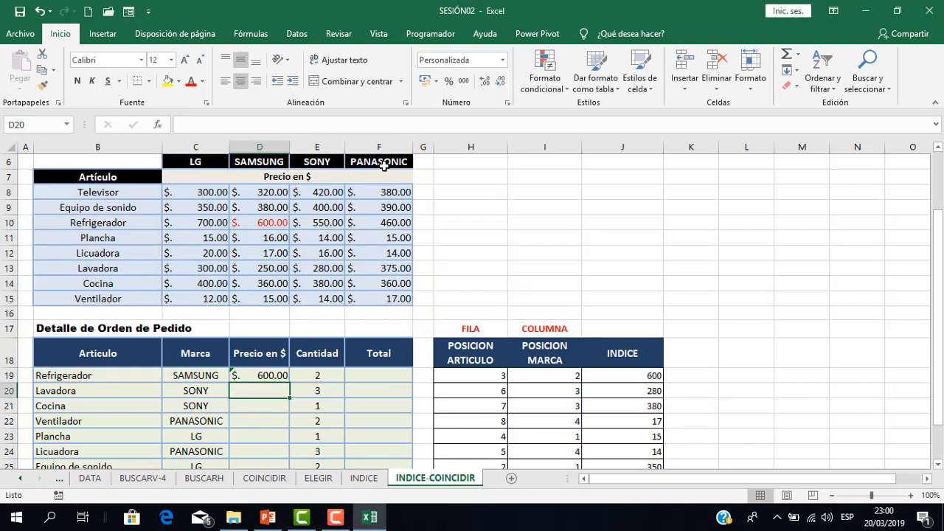
Examine the nested INDICE-COINCIDIR formula in D19 against the price table and the helper INDICE formula in J19.
left_click(264, 375)
scroll(266, 373, "down", 1)
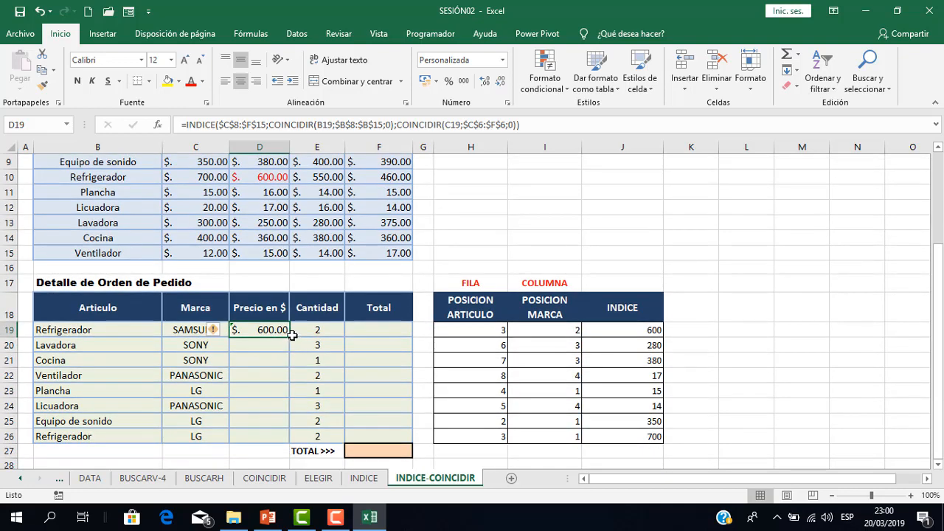
double_click(277, 330)
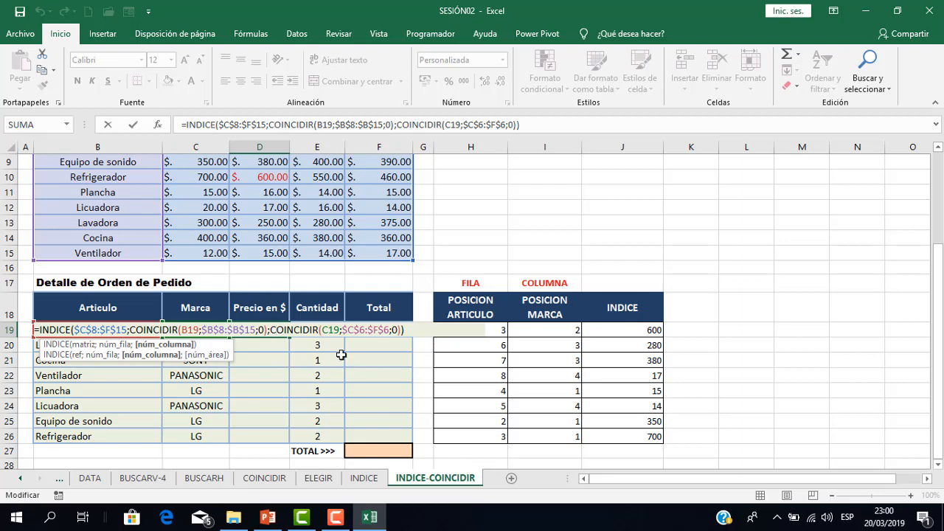
key("Escape")
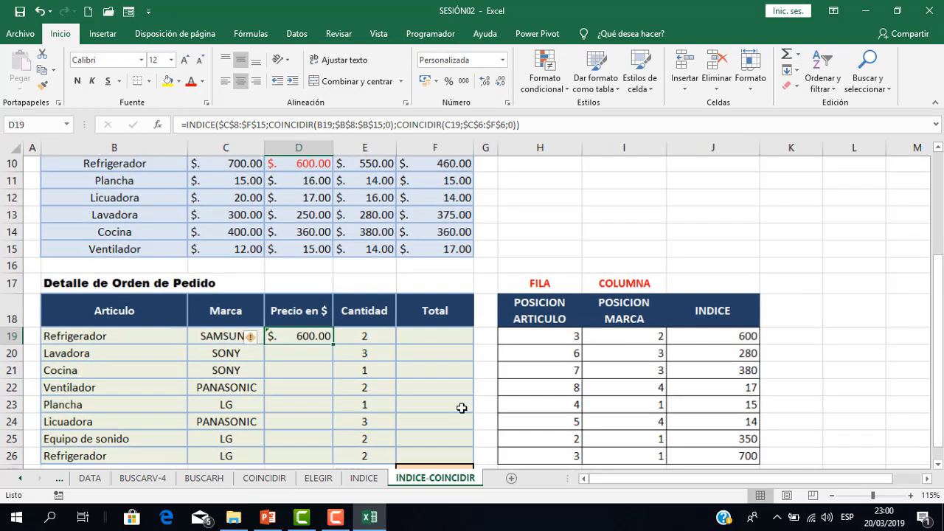
scroll(465, 405, "up", 1)
double_click(306, 339)
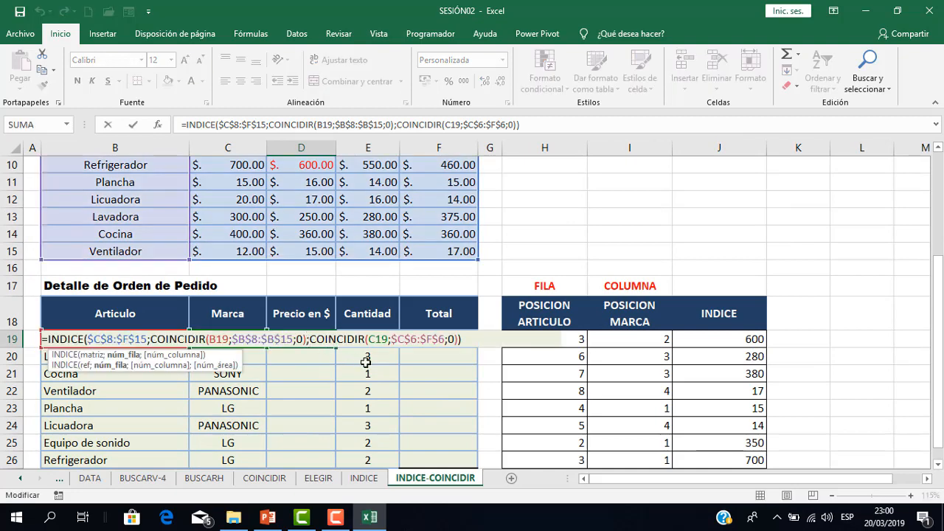
key("Escape")
left_click(693, 340)
double_click(694, 340)
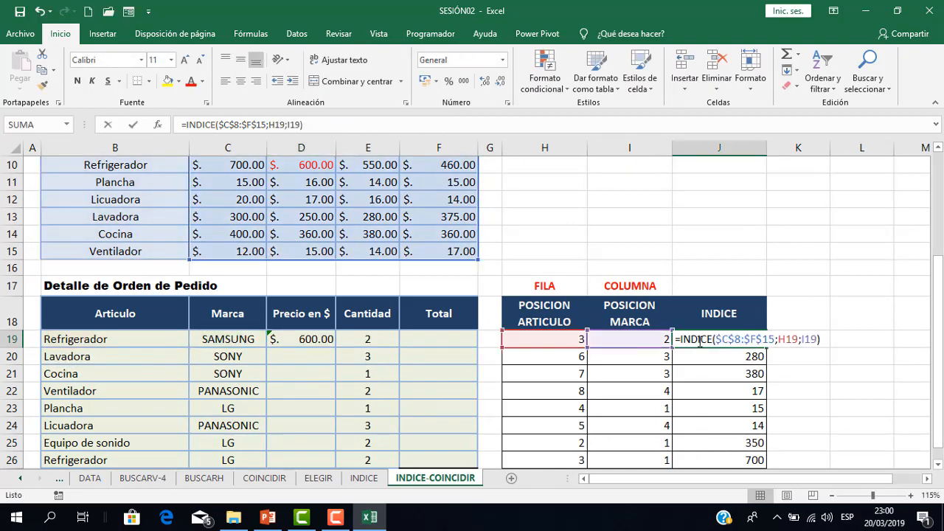
key("Escape")
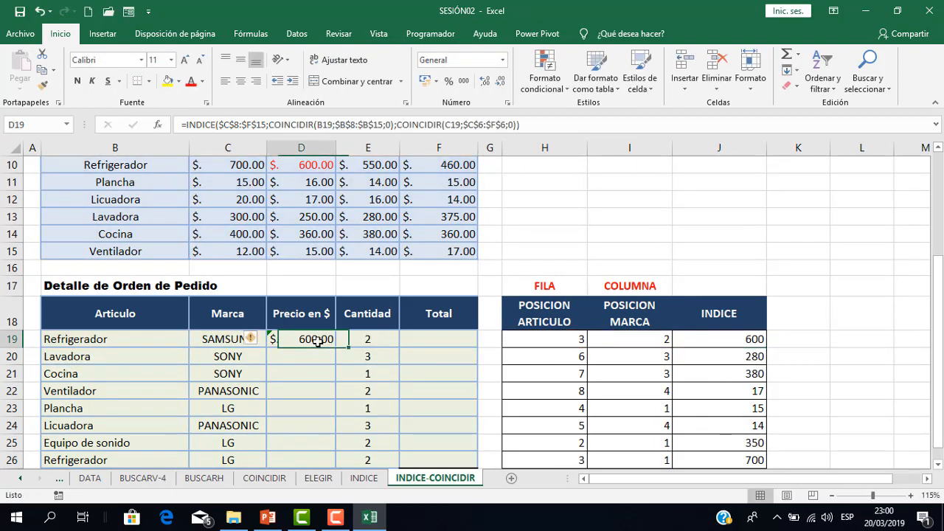
double_click(316, 340)
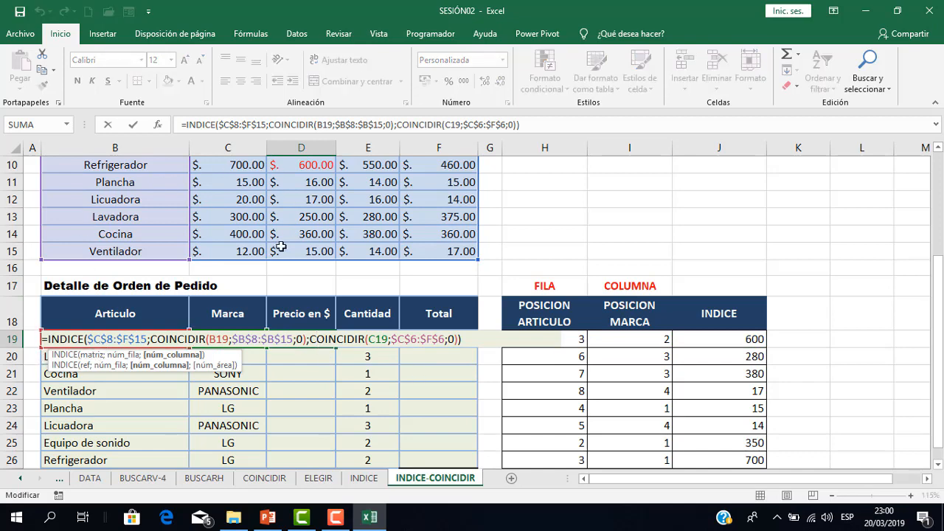
scroll(282, 246, "up", 2)
scroll(398, 317, "down", 2)
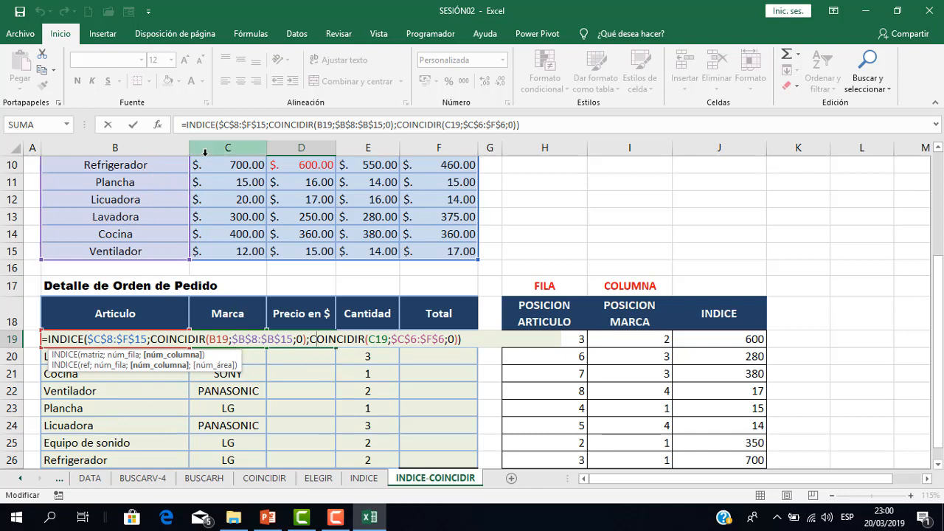
scroll(244, 199, "up", 1)
scroll(322, 261, "down", 1)
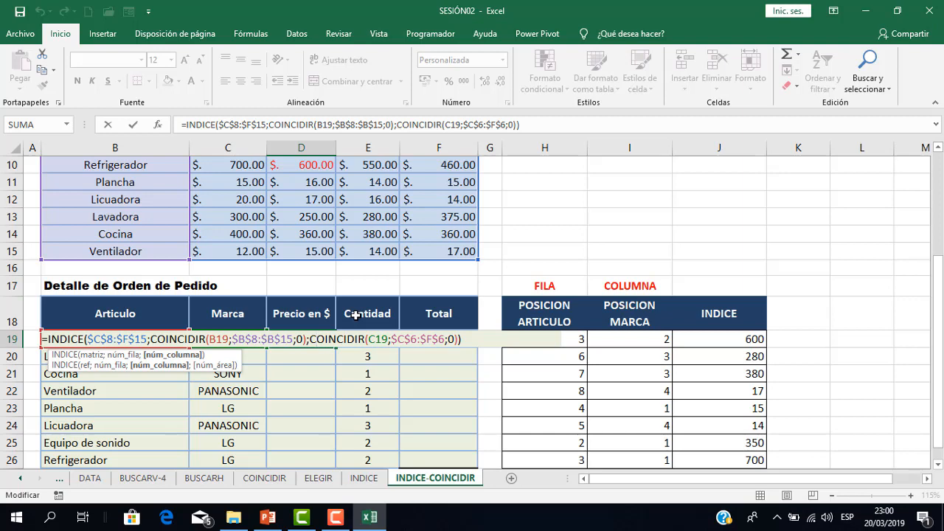
key("Return")
Copy the D19 price formula down the Precio en $ column through D26.
scroll(520, 354, "down", 1)
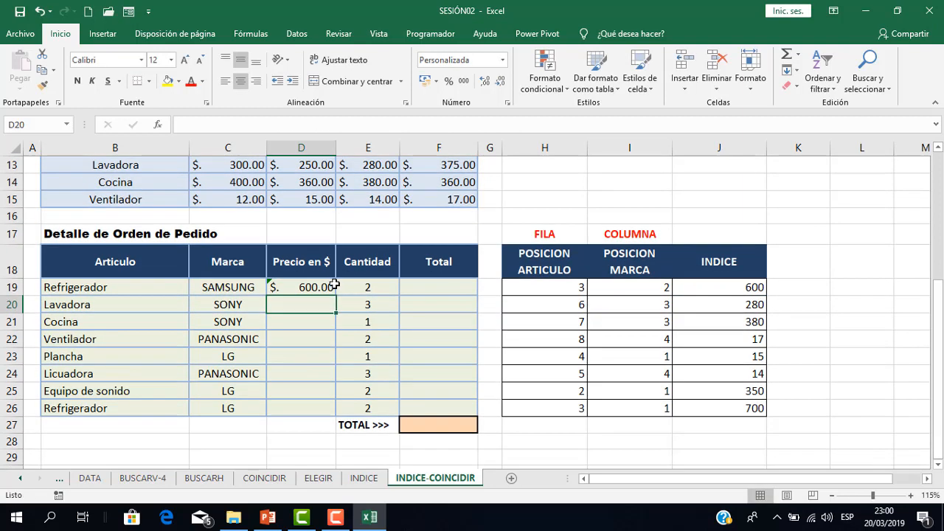
left_click(322, 288)
left_click_drag(338, 295, 337, 415)
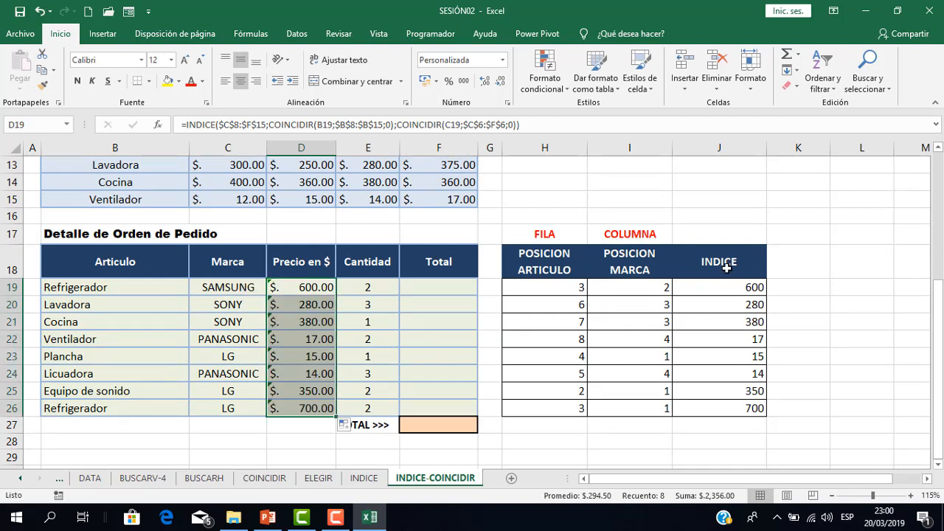
Review the helper INDICE formula in J19 for comparison with the filled Precio en $ column.
left_click(730, 292)
double_click(730, 292)
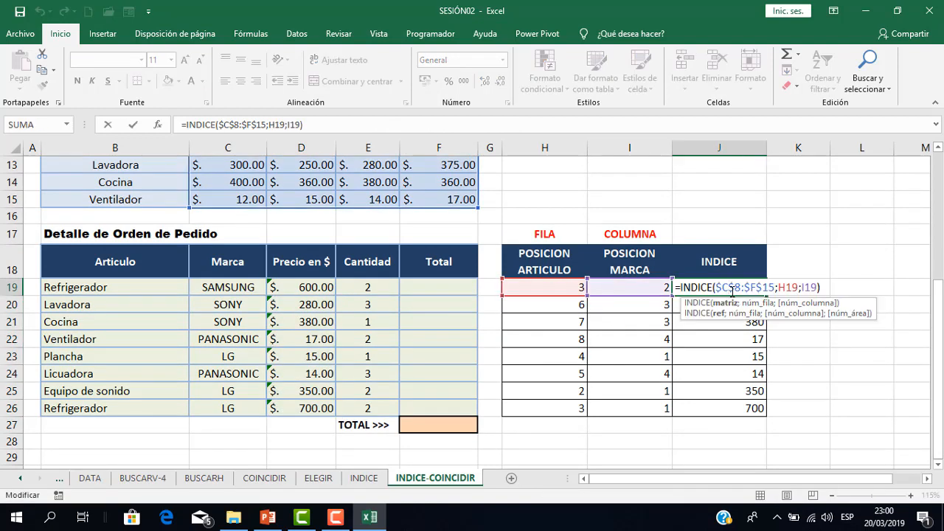
key("Escape")
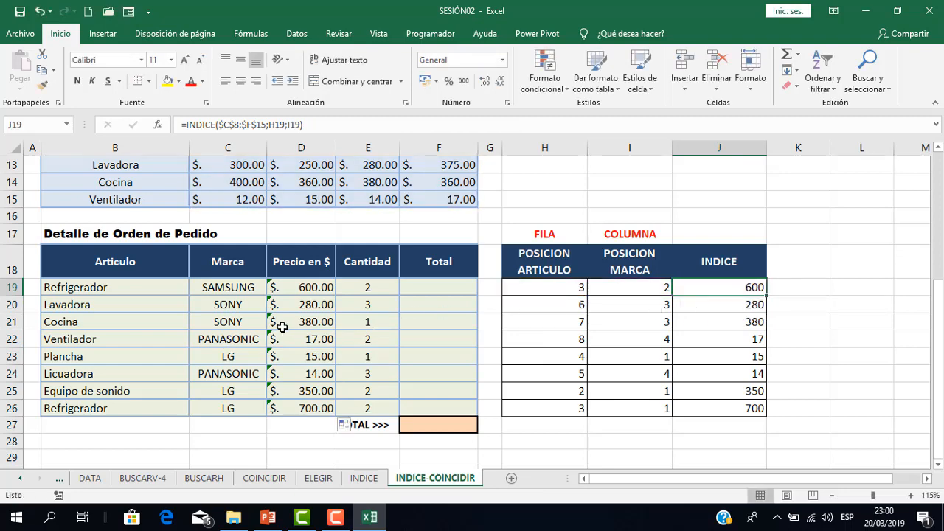
scroll(288, 331, "down", 2)
scroll(399, 325, "up", 2)
scroll(398, 336, "up", 1)
Calculate the first order line's Total in F19 as =D19*E19 and copy the formula down through F26.
left_click(445, 290)
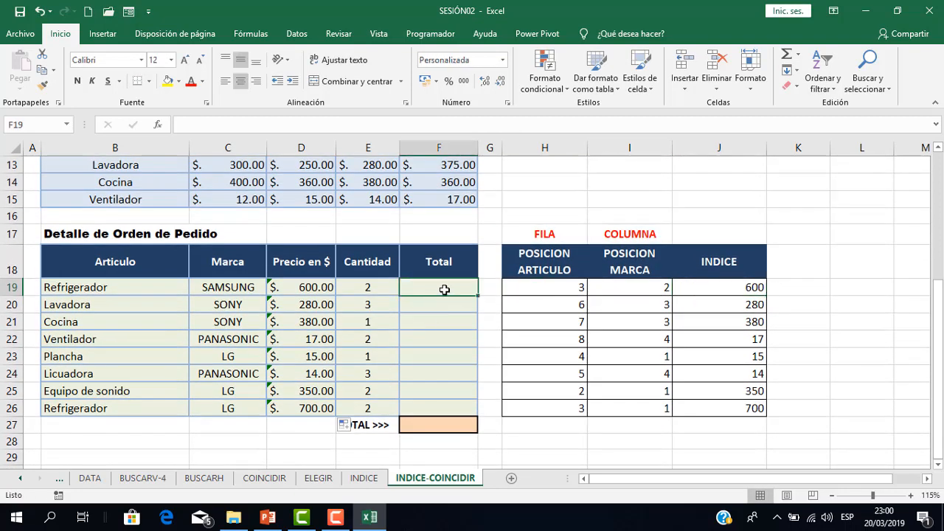
type("=")
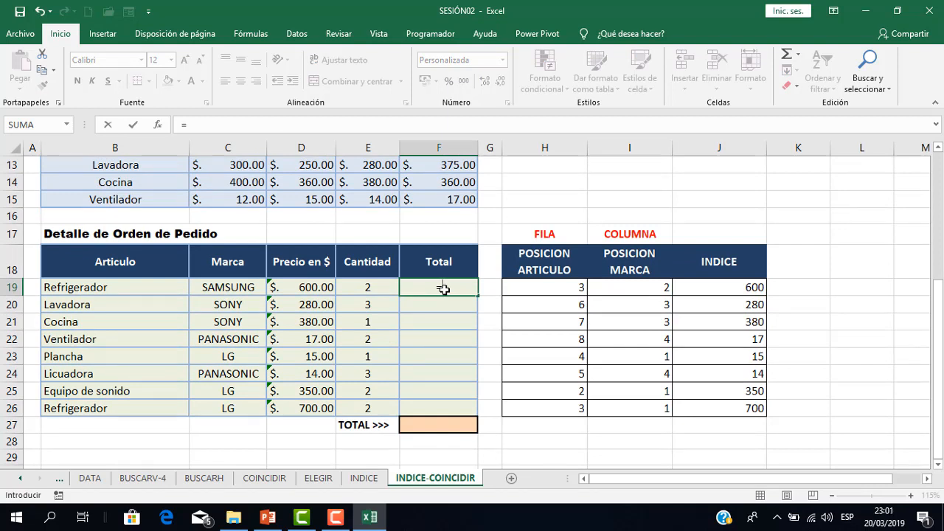
left_click(311, 288)
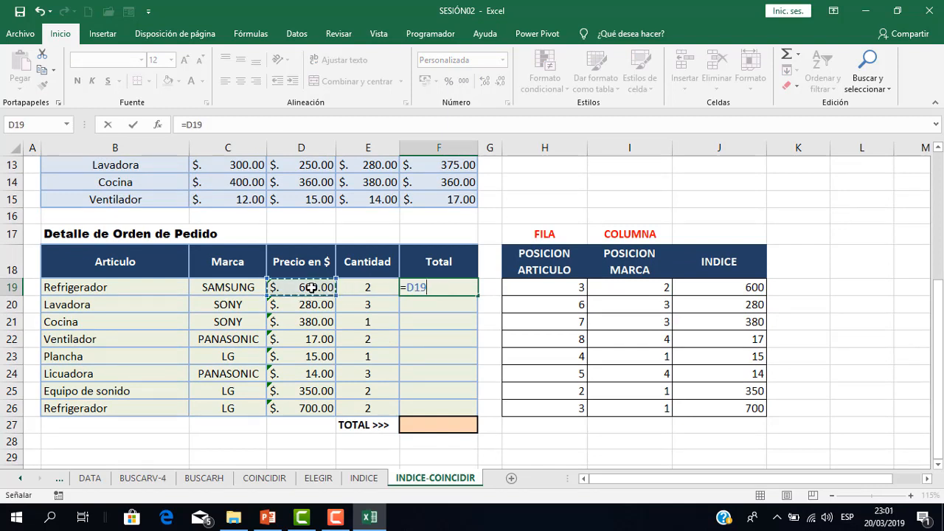
type("*")
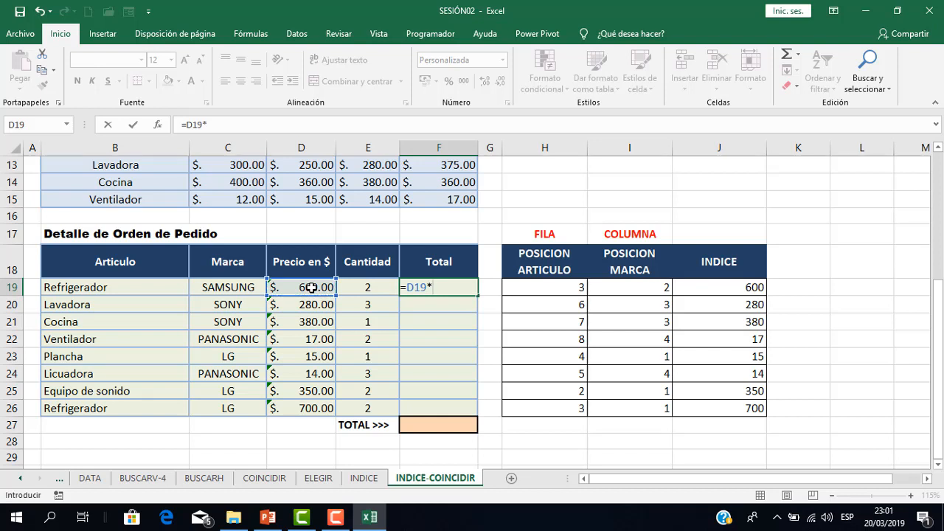
left_click(376, 287)
key("Return")
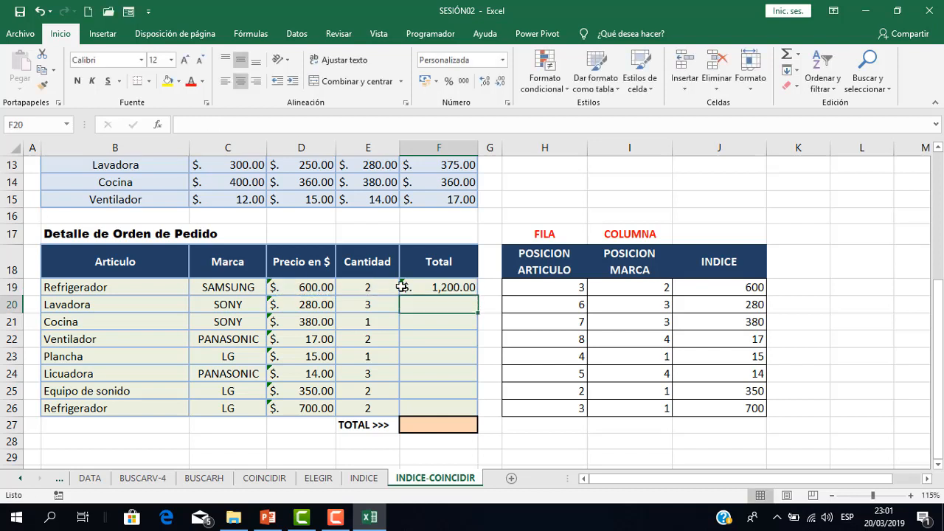
left_click(470, 289)
left_click_drag(477, 296, 459, 414)
Add up the line totals F19:F26 with a SUMA formula in the TOTAL cell F27.
left_click(450, 428)
type("=SUMA")
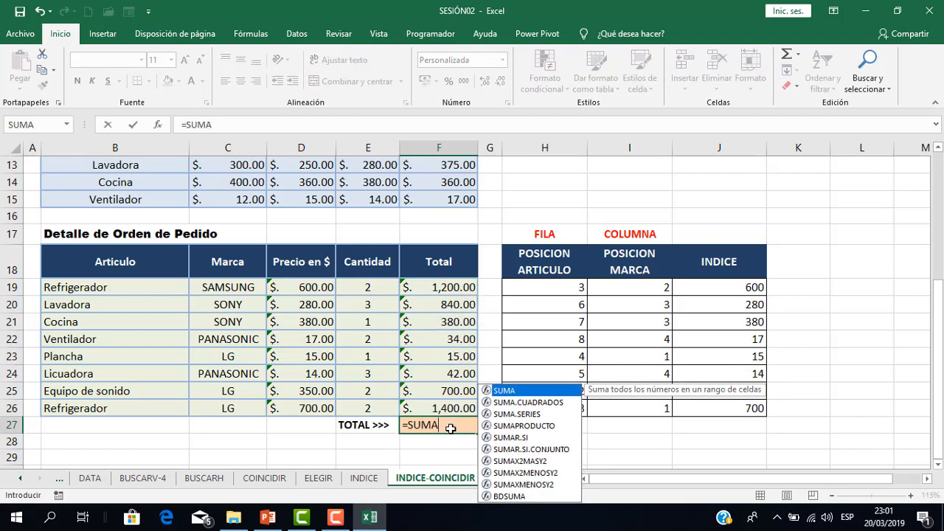
double_click(531, 391)
left_click_drag(444, 287, 445, 402)
key("Return")
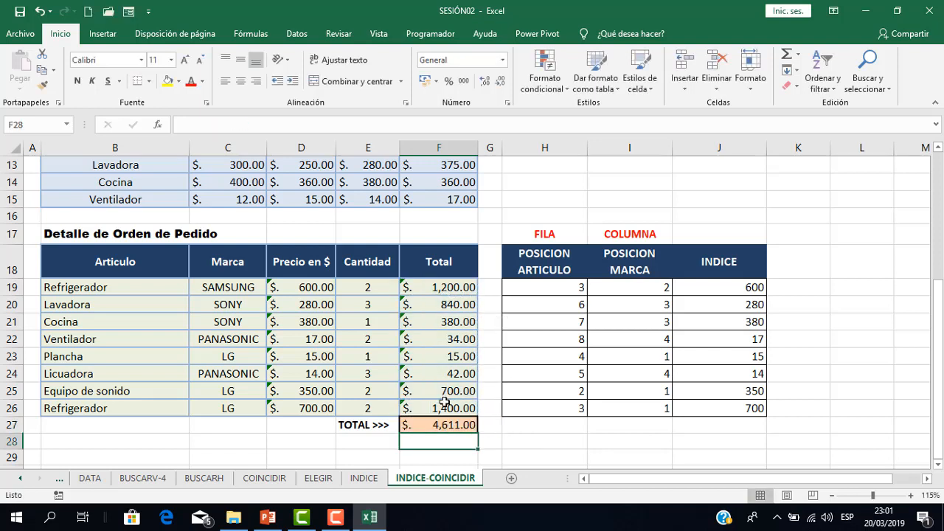